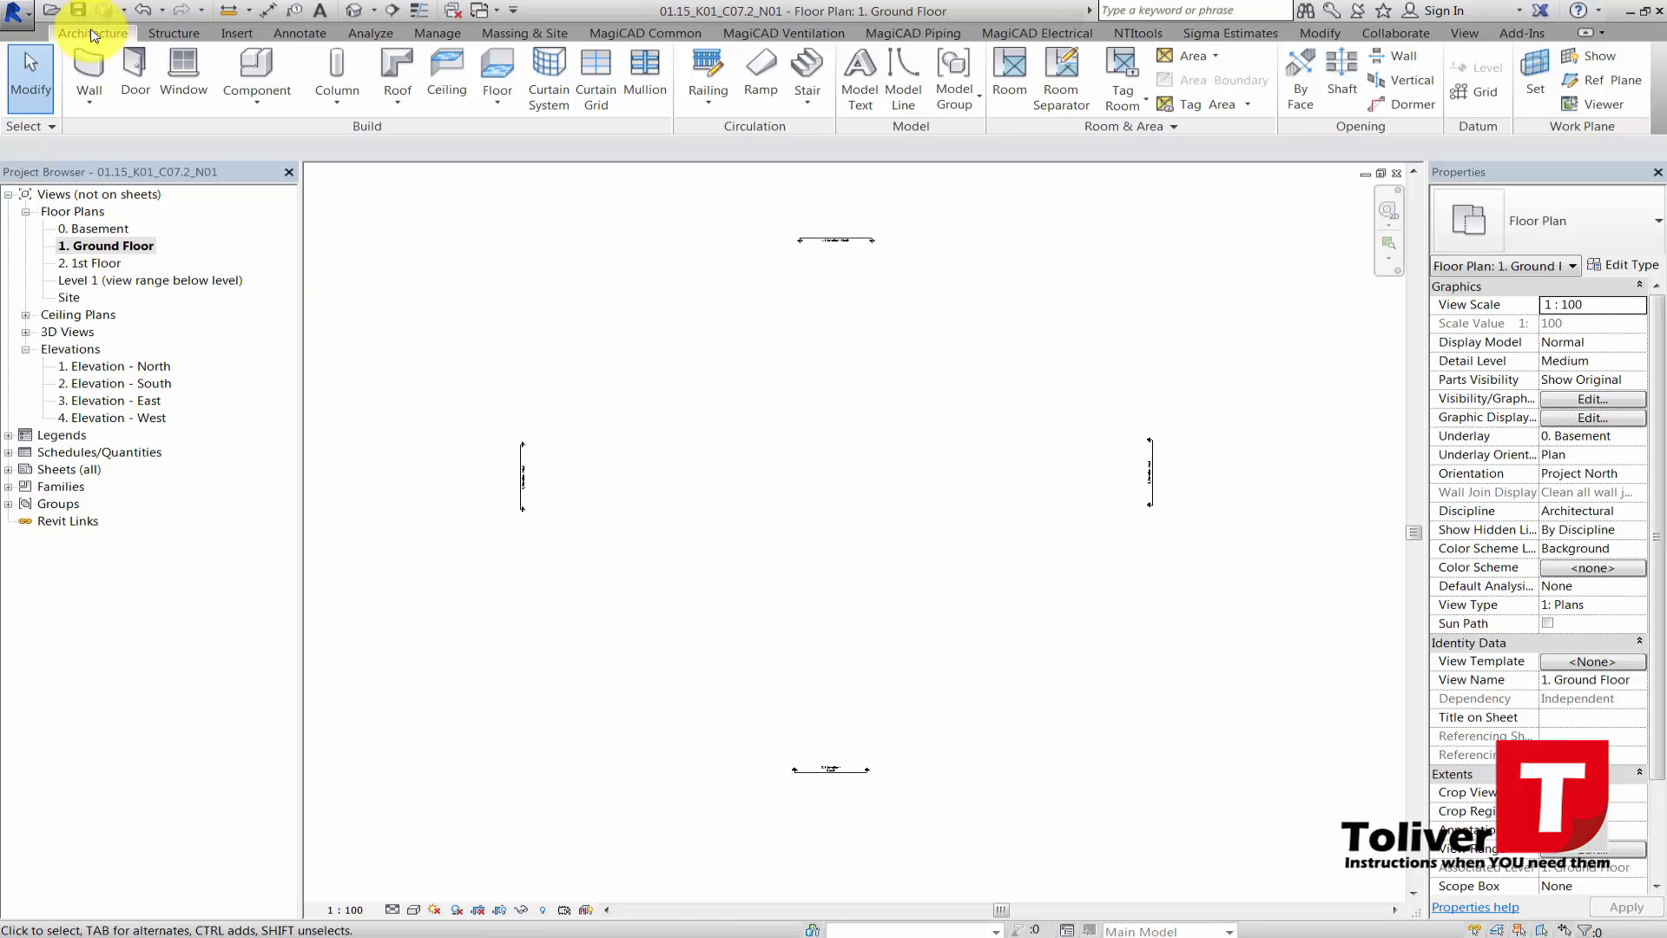
- Draw the first vertical grid line in the 2.5mm Text grid type, just east of the west elevation marker
left_click(1473, 91)
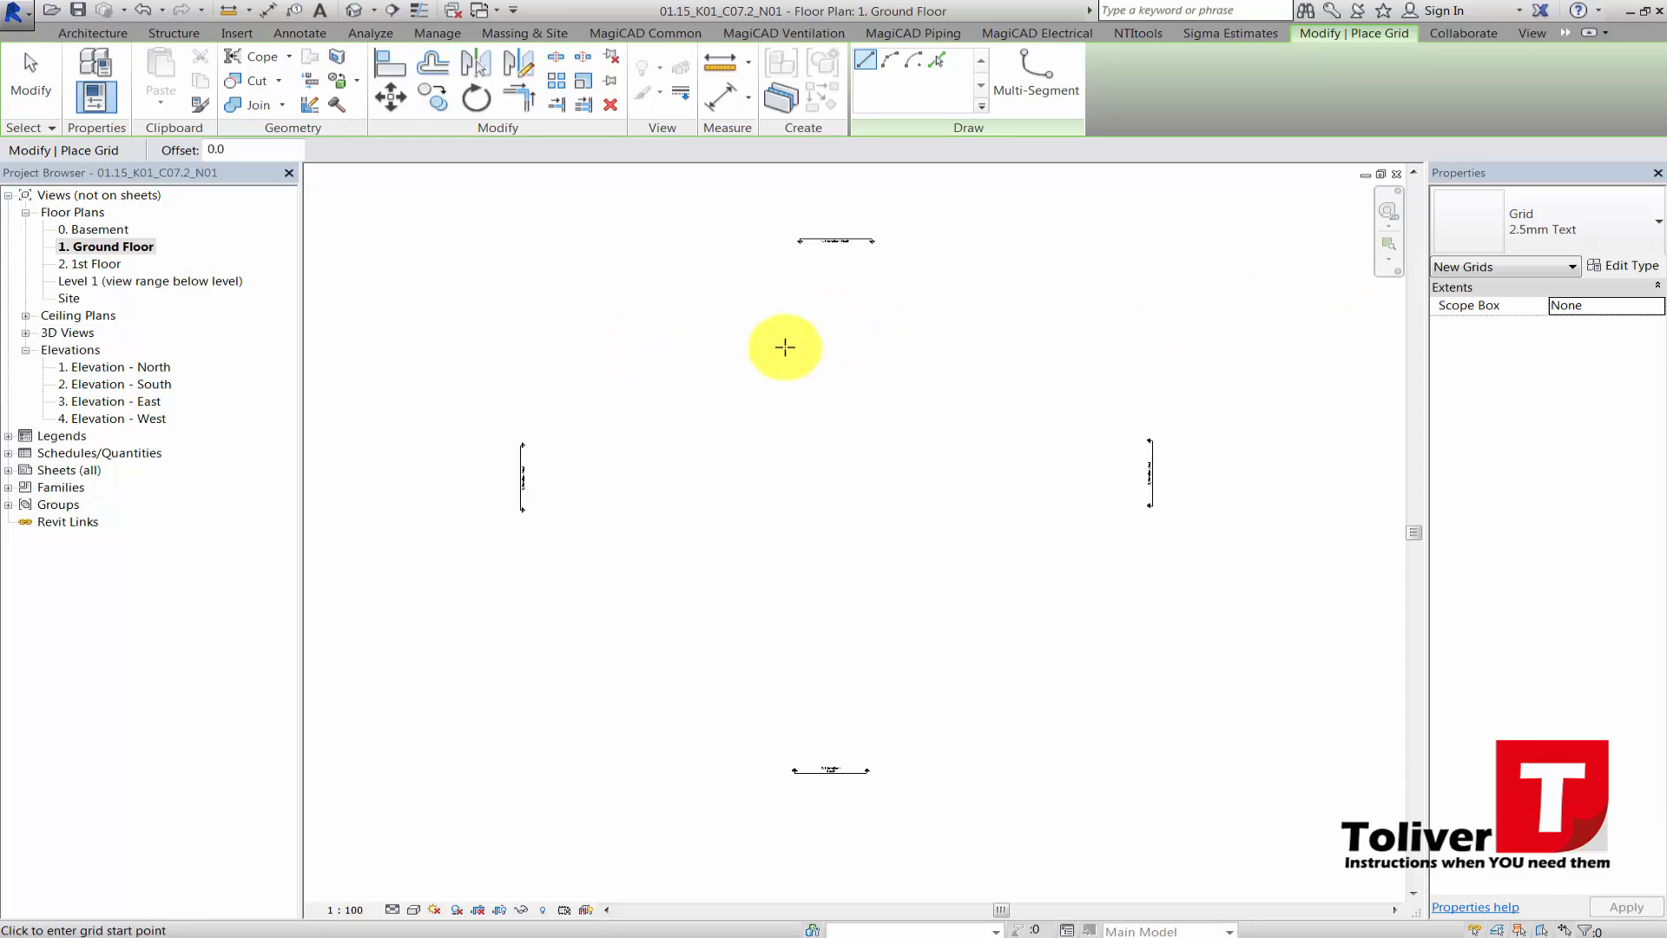
left_click(1628, 214)
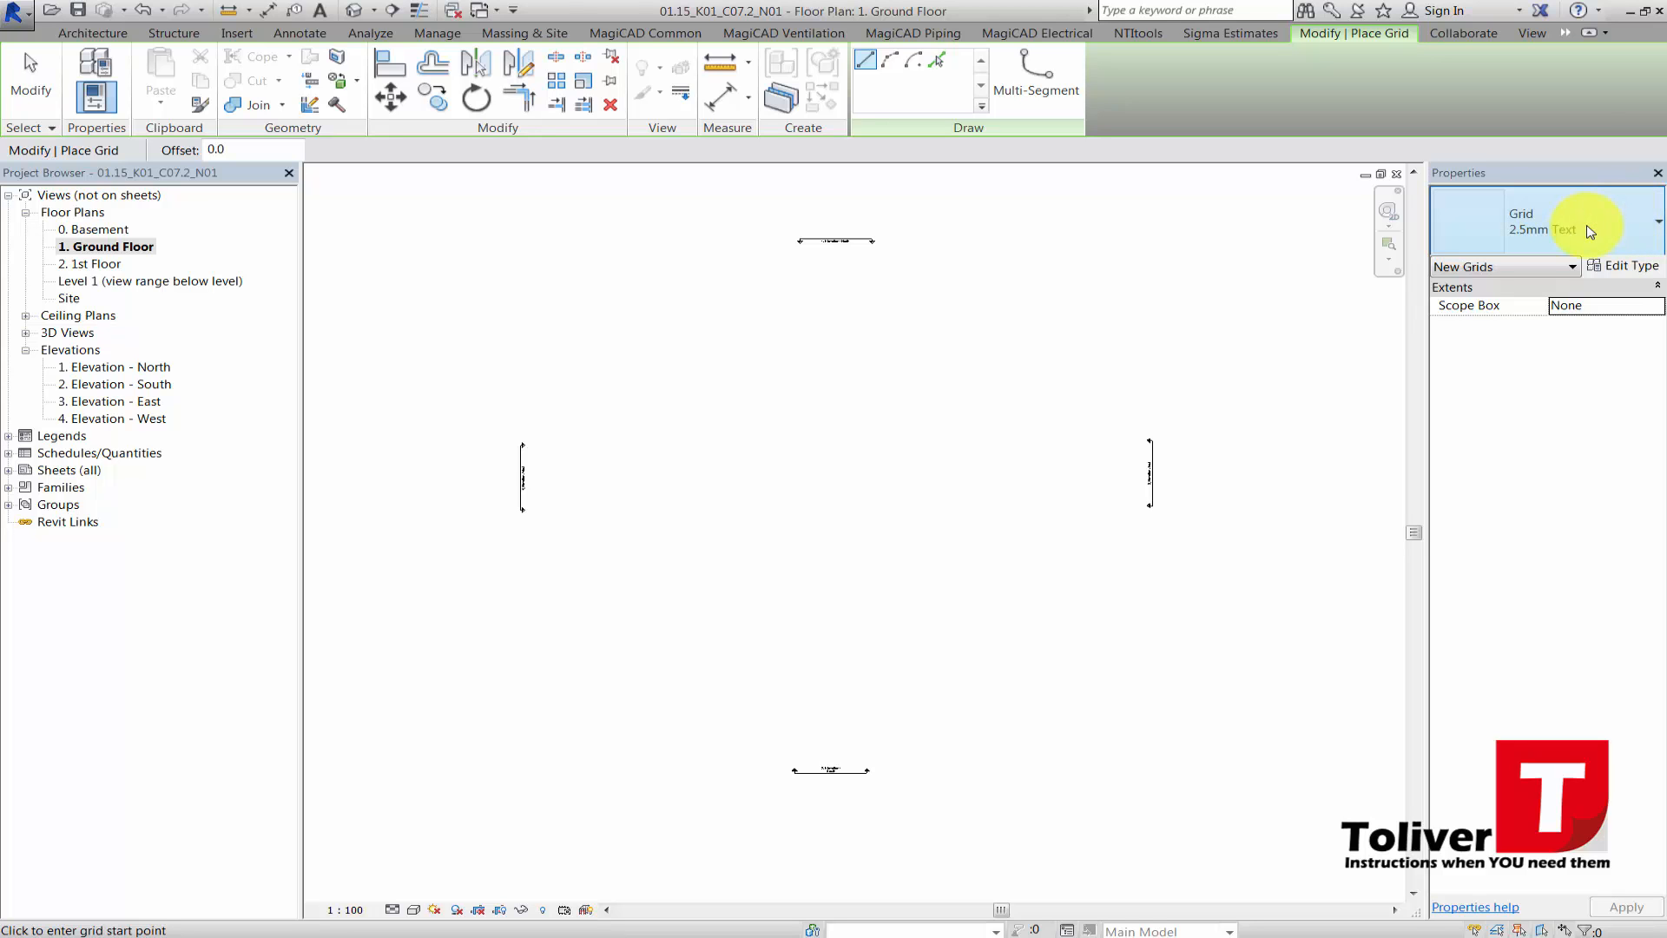
left_click(1589, 231)
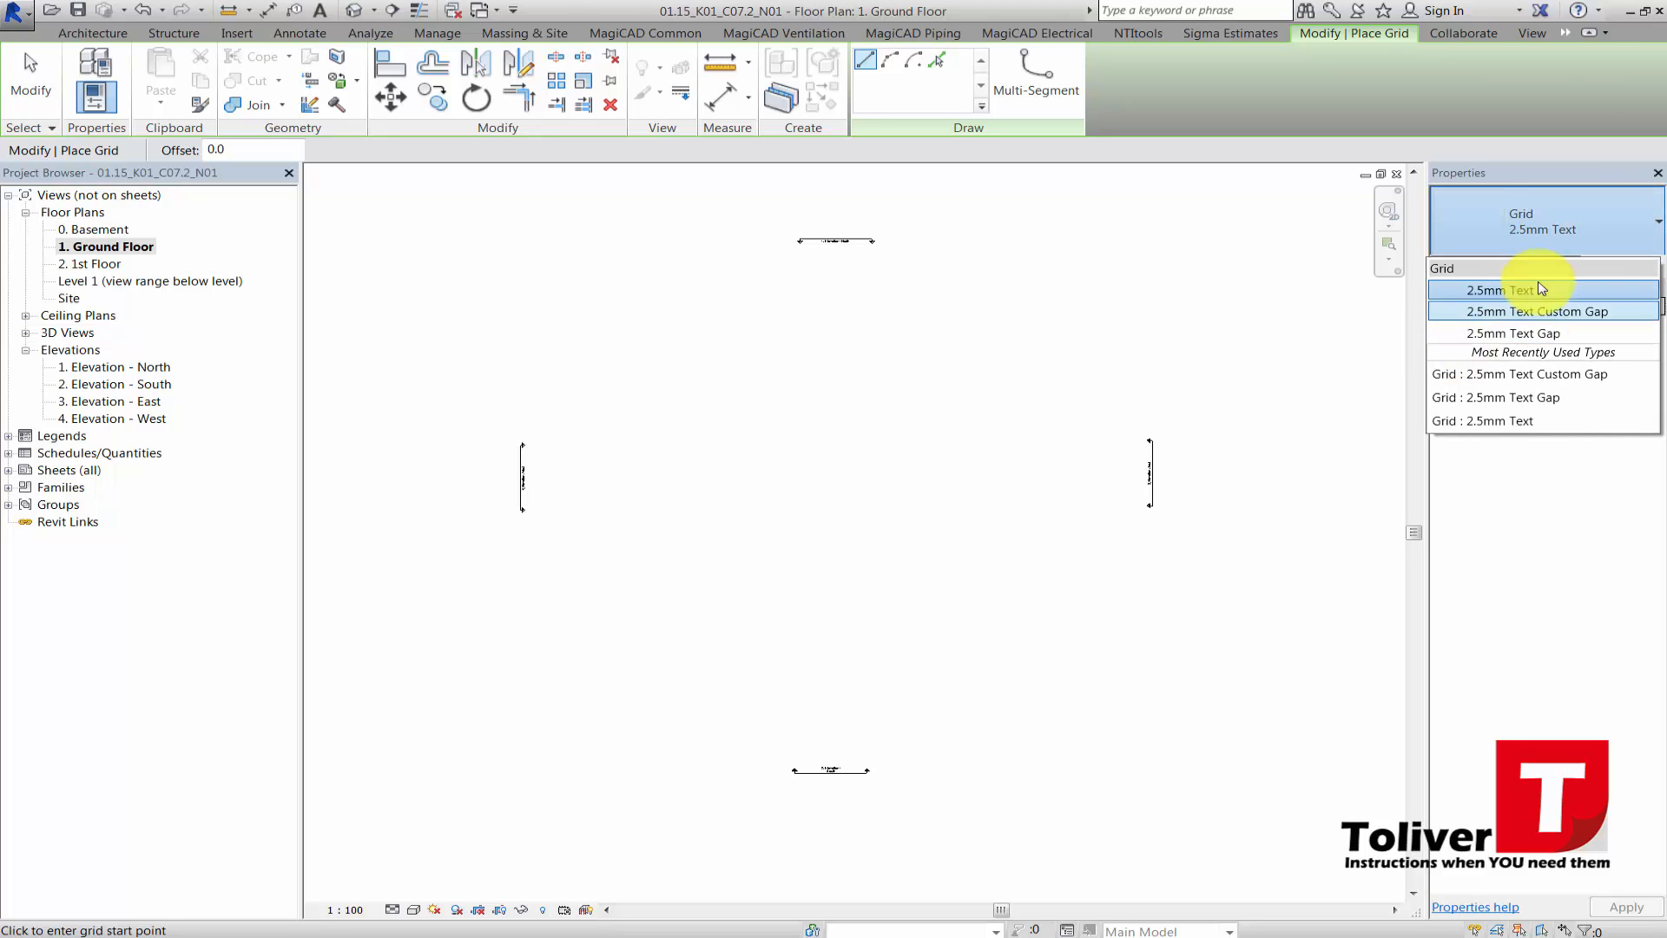
left_click(1491, 298)
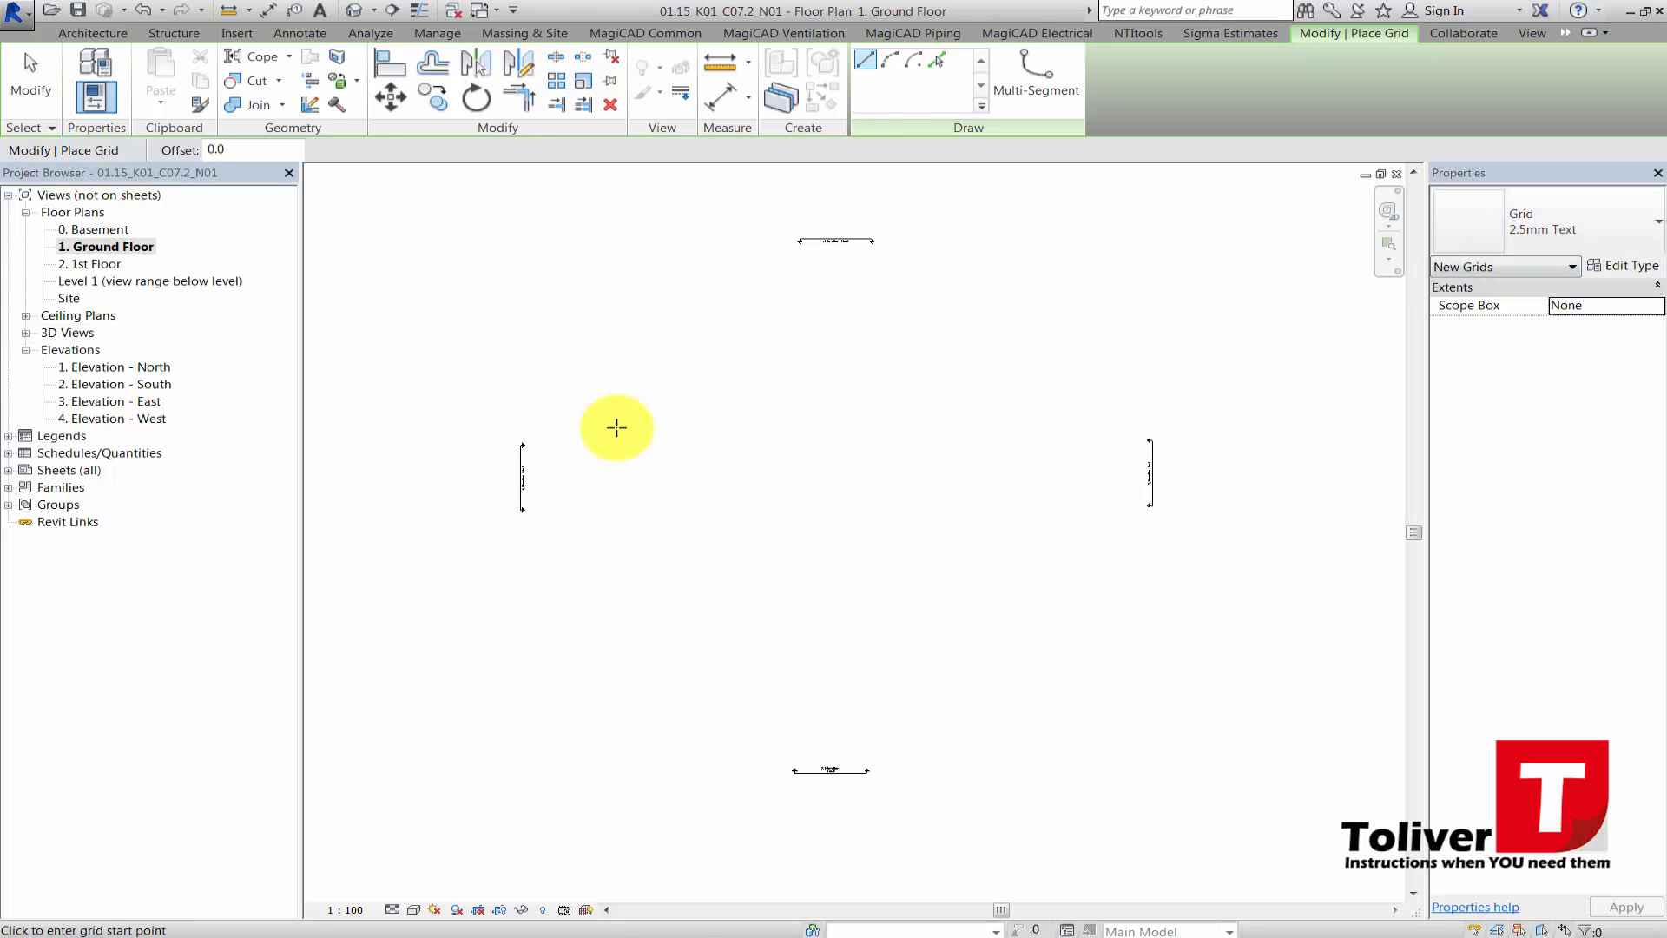
left_click(636, 352)
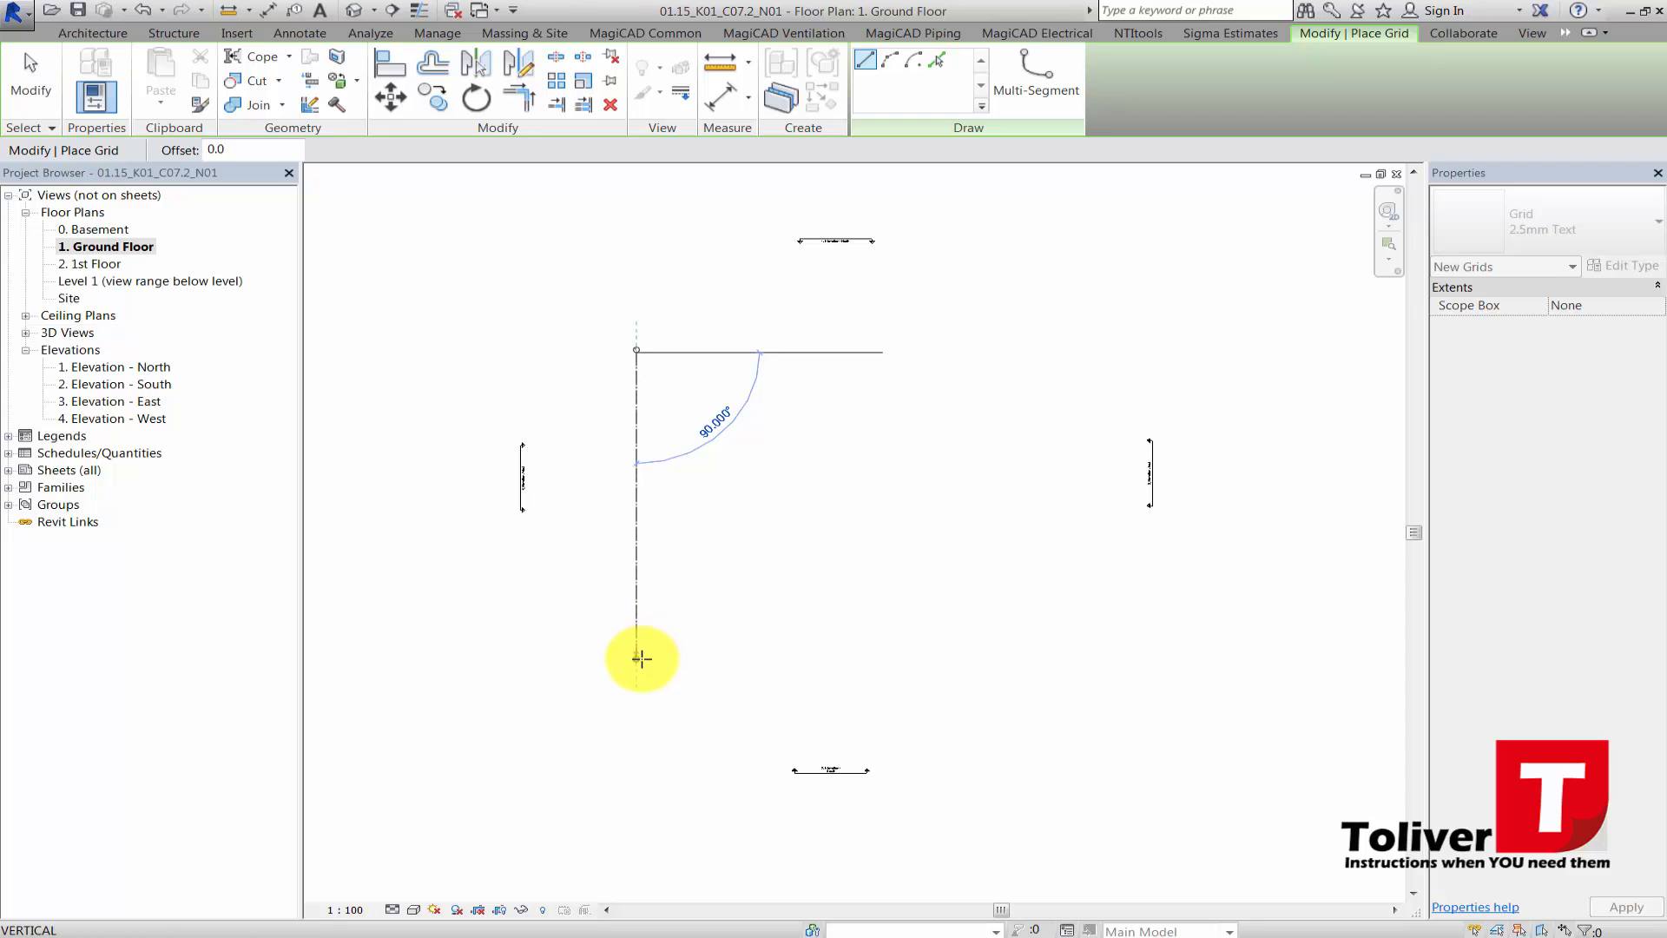
left_click(640, 660)
scroll(643, 278, "up", 4)
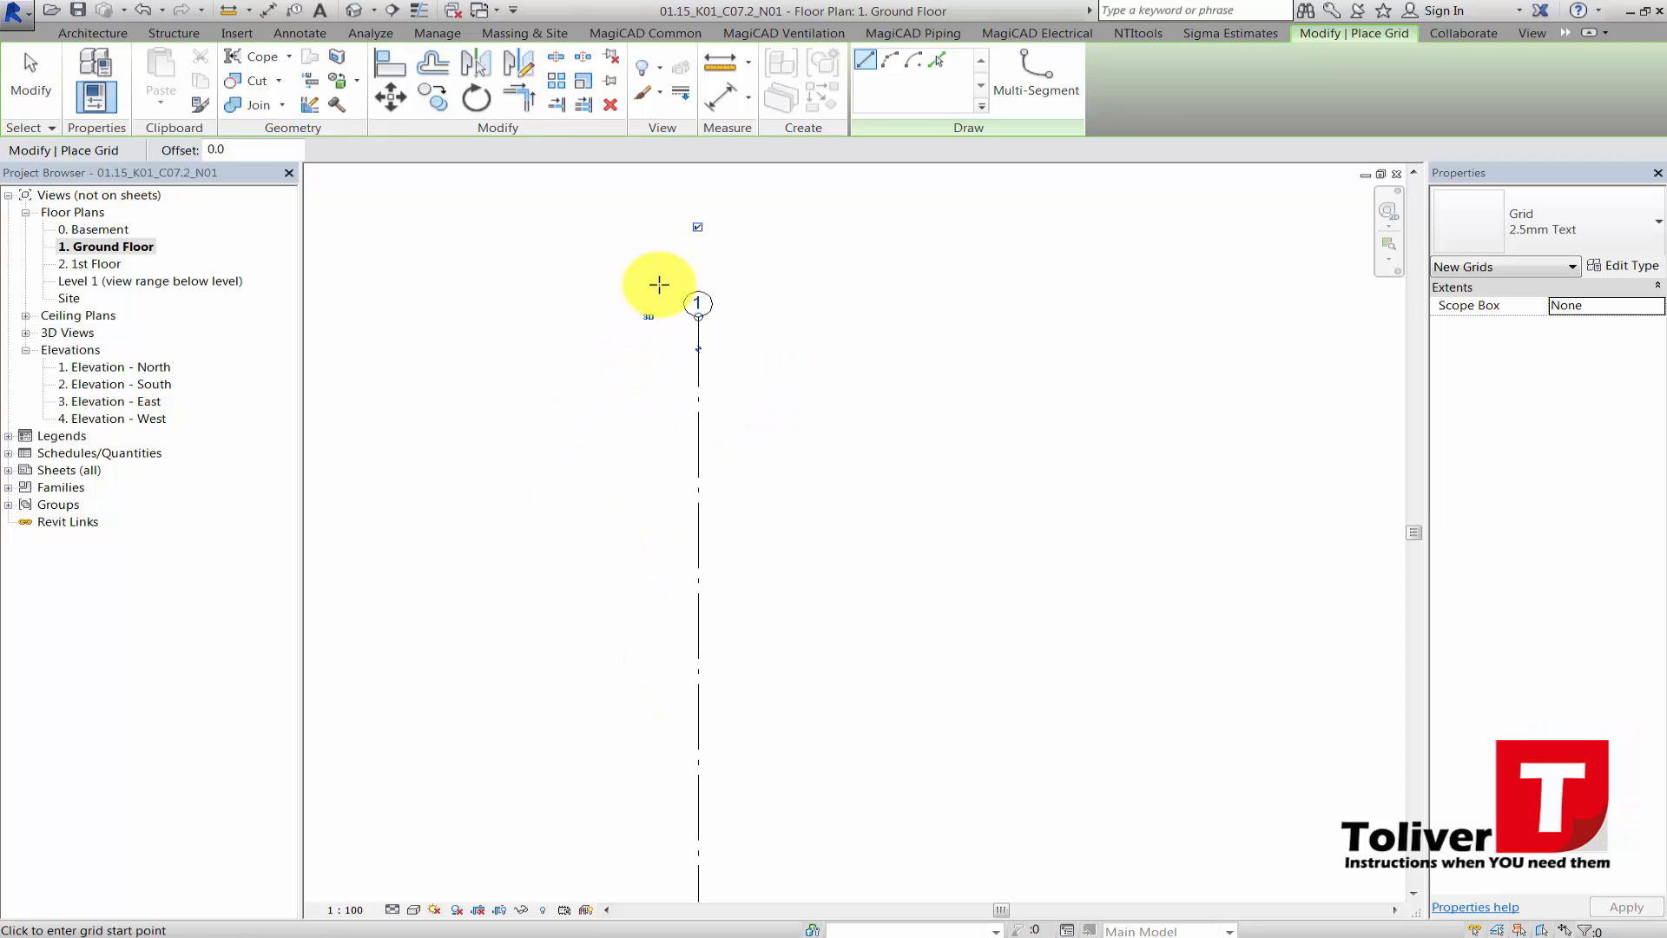
- Draw two more full-length vertical grid lines east of the first, aligned with its ends, the nearer one about 5400 mm away
scroll(728, 349, "down", 3)
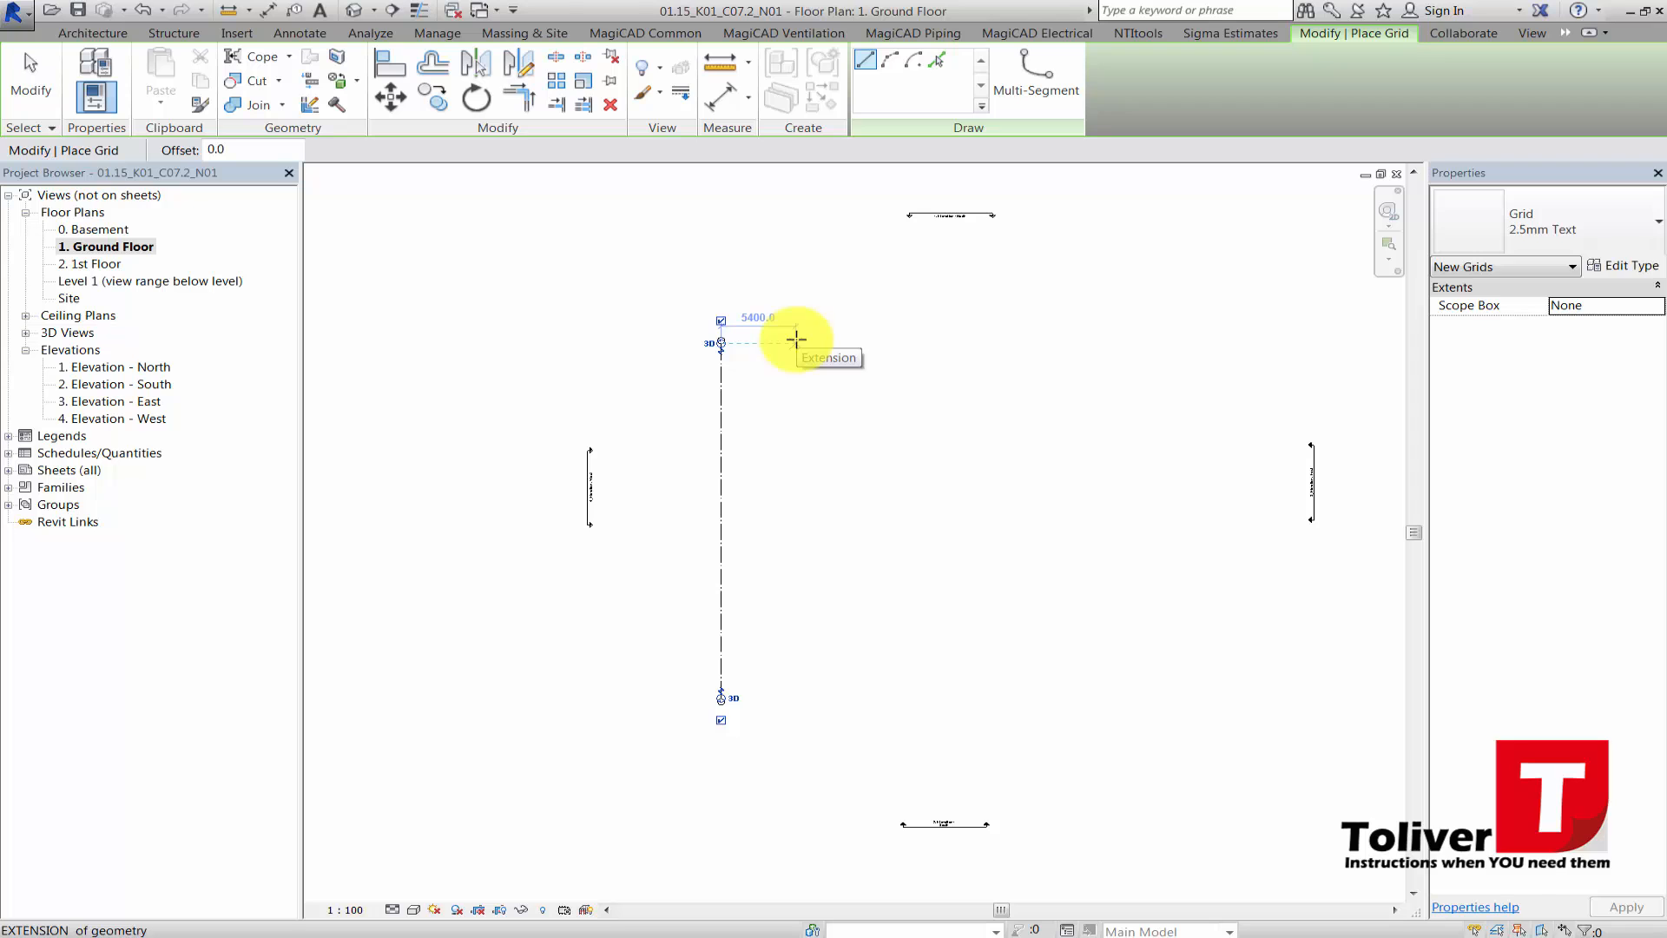
left_click(796, 341)
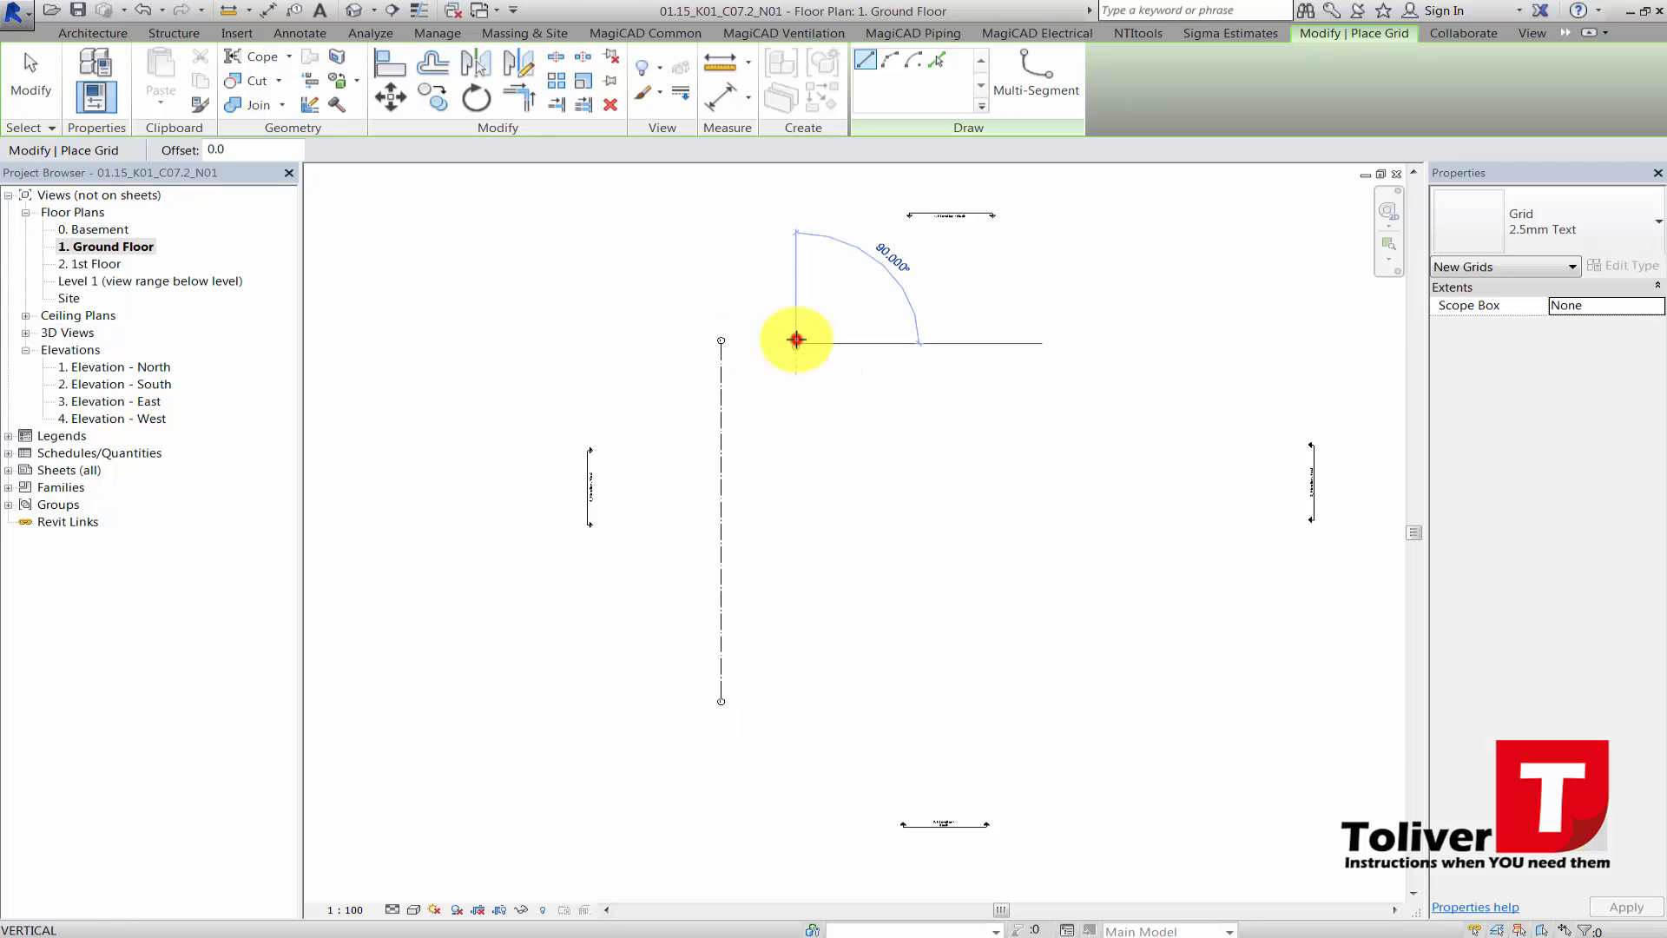
left_click(793, 699)
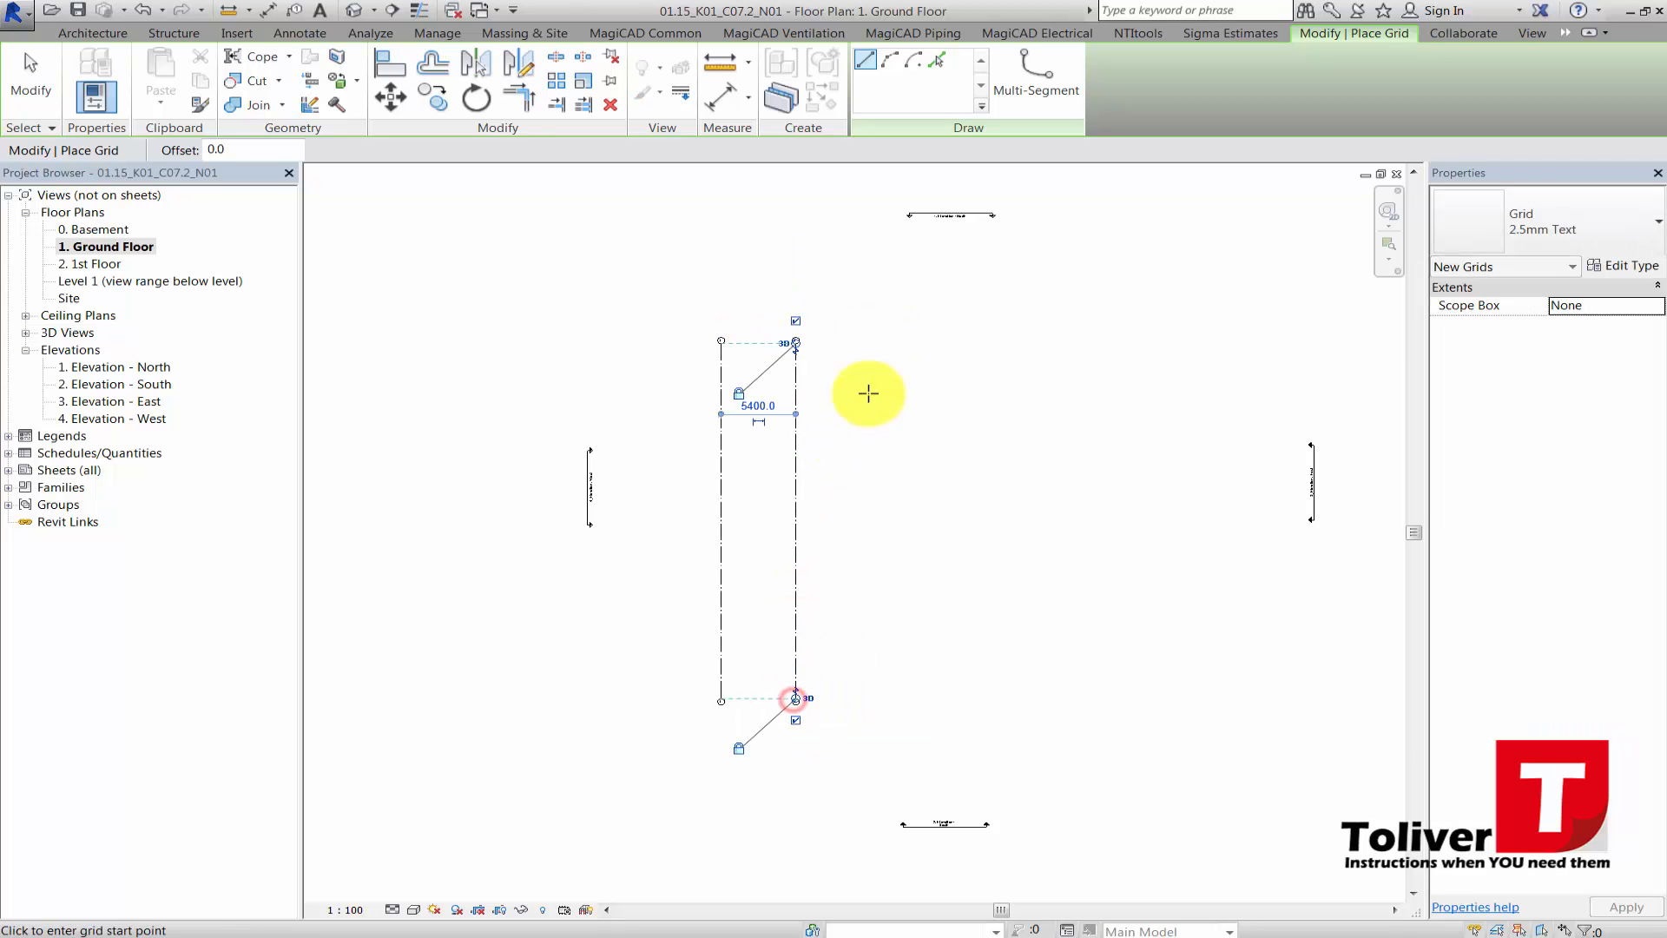
left_click(883, 342)
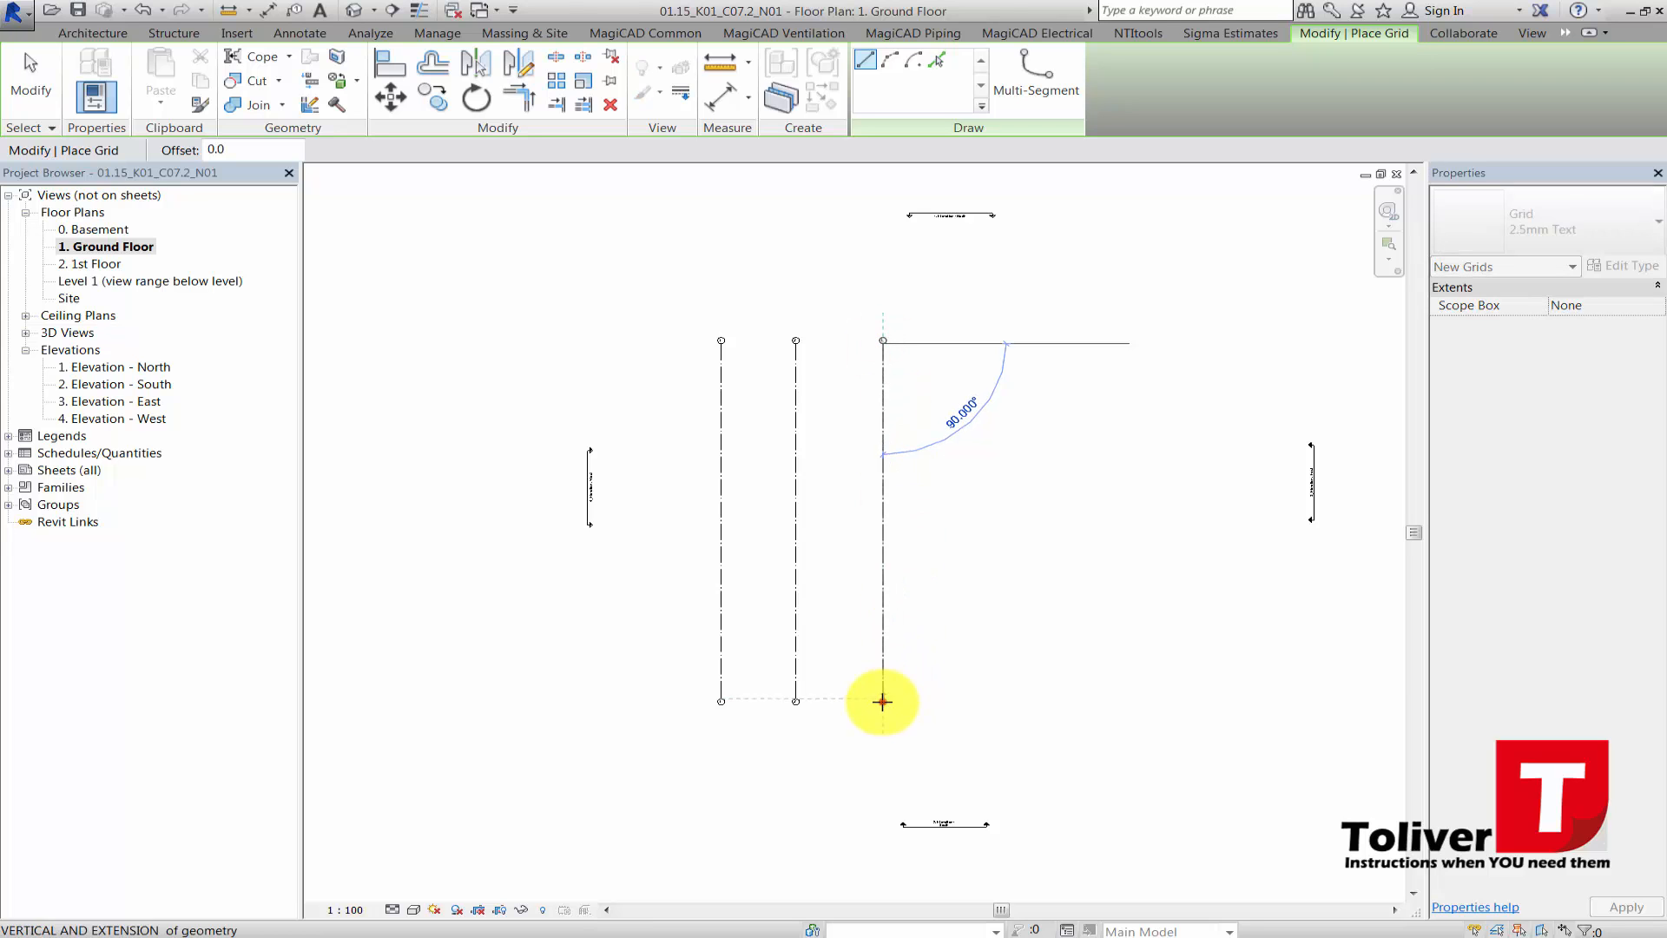
left_click(883, 701)
- Draw three further aligned vertical grid lines to the east, the first about 4300 mm and the second about 3000 mm from its neighbour
left_click(942, 340)
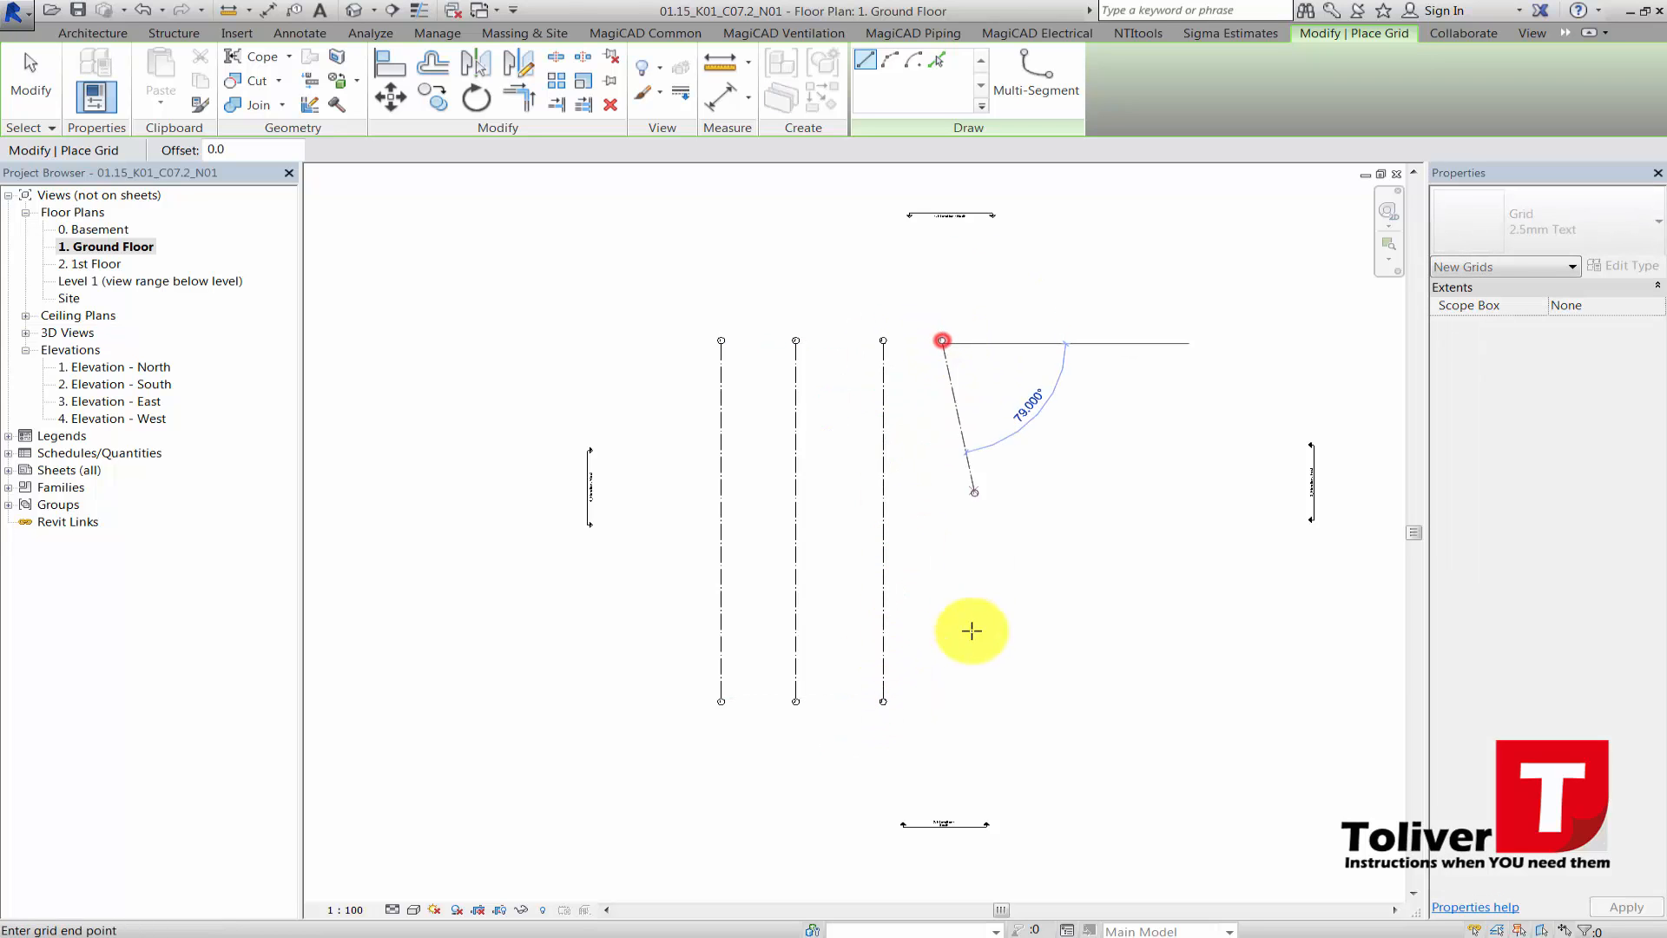
left_click(945, 697)
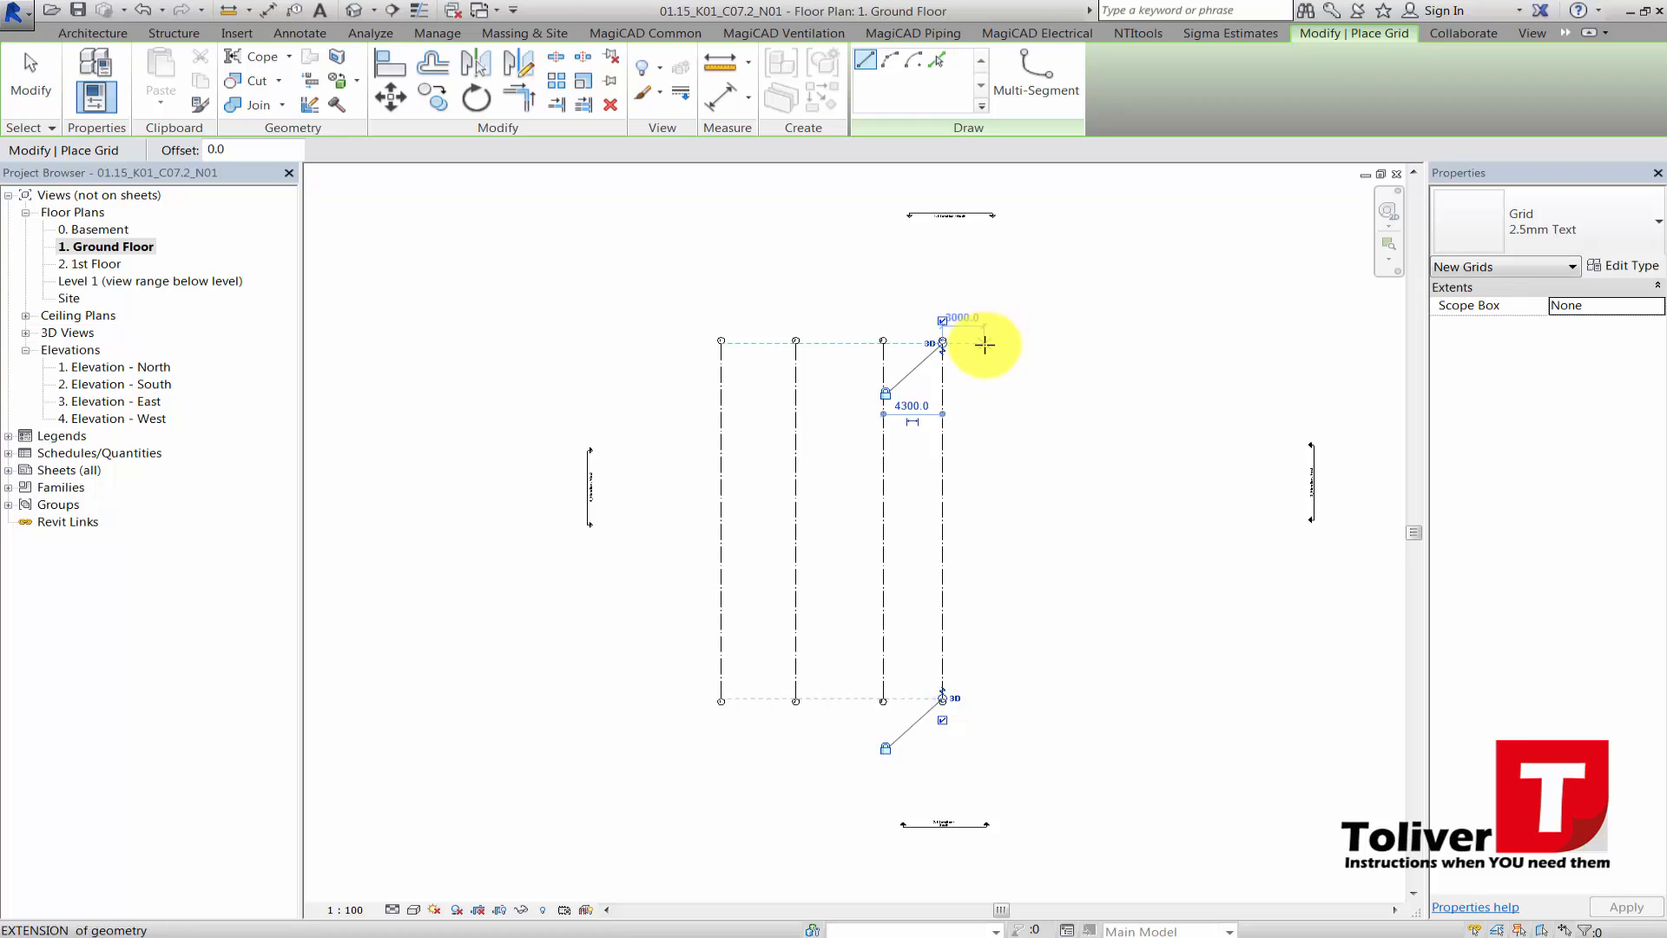
left_click(984, 340)
left_click(986, 697)
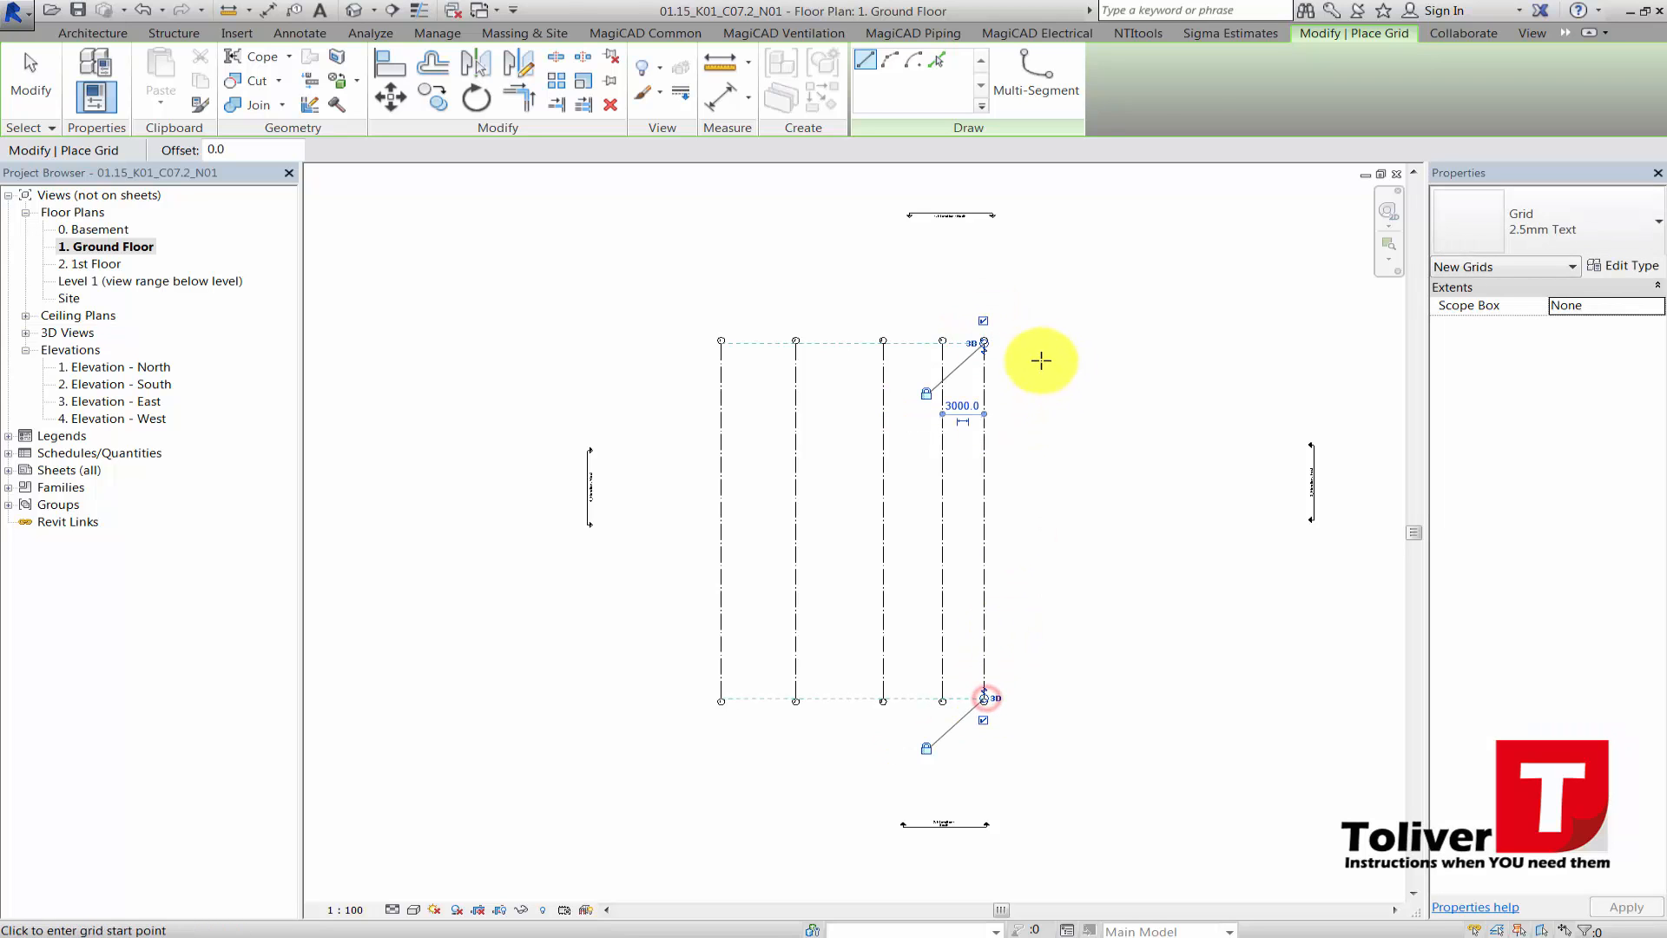
left_click(1024, 342)
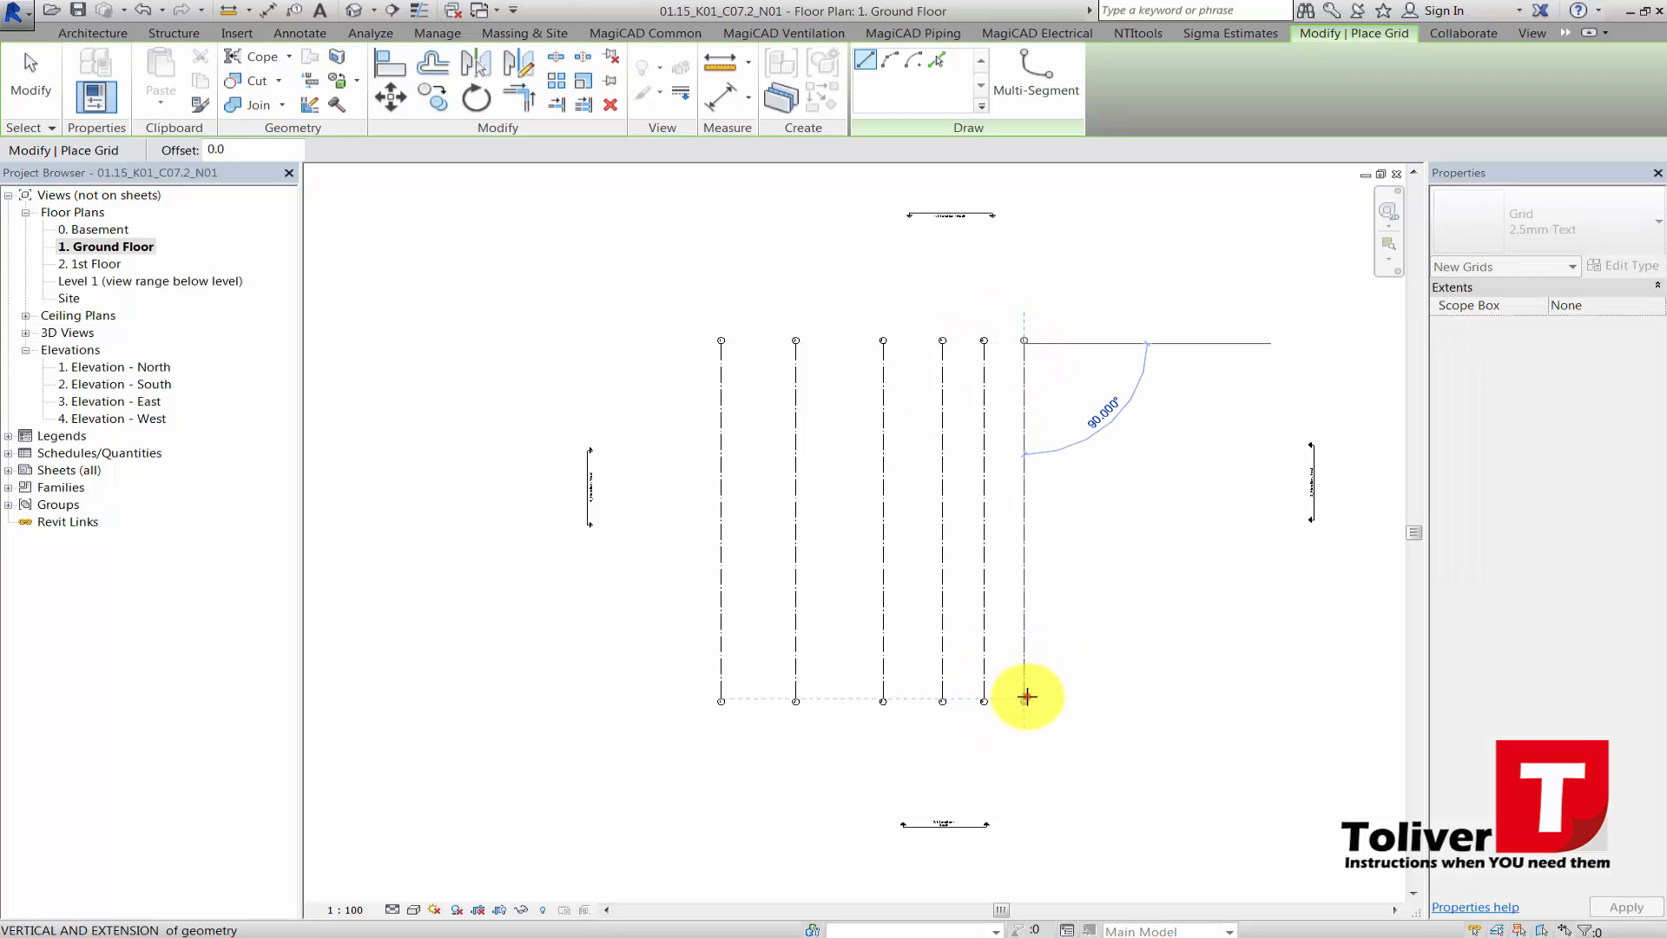
left_click(1026, 696)
left_click(1057, 343)
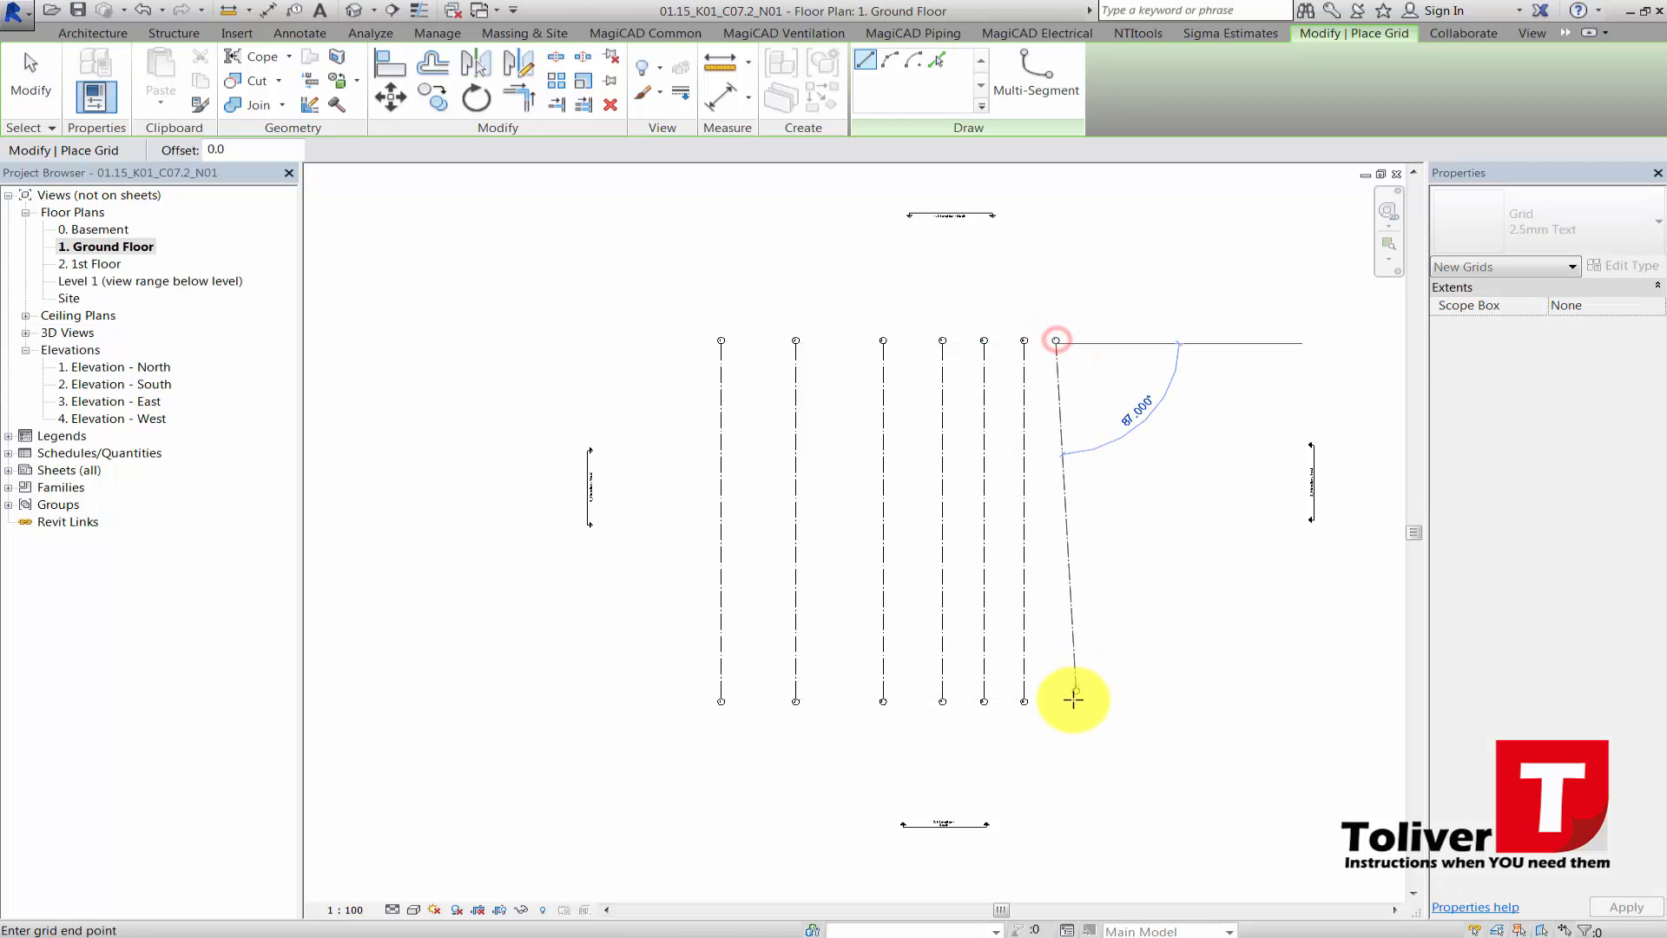
left_click(1063, 697)
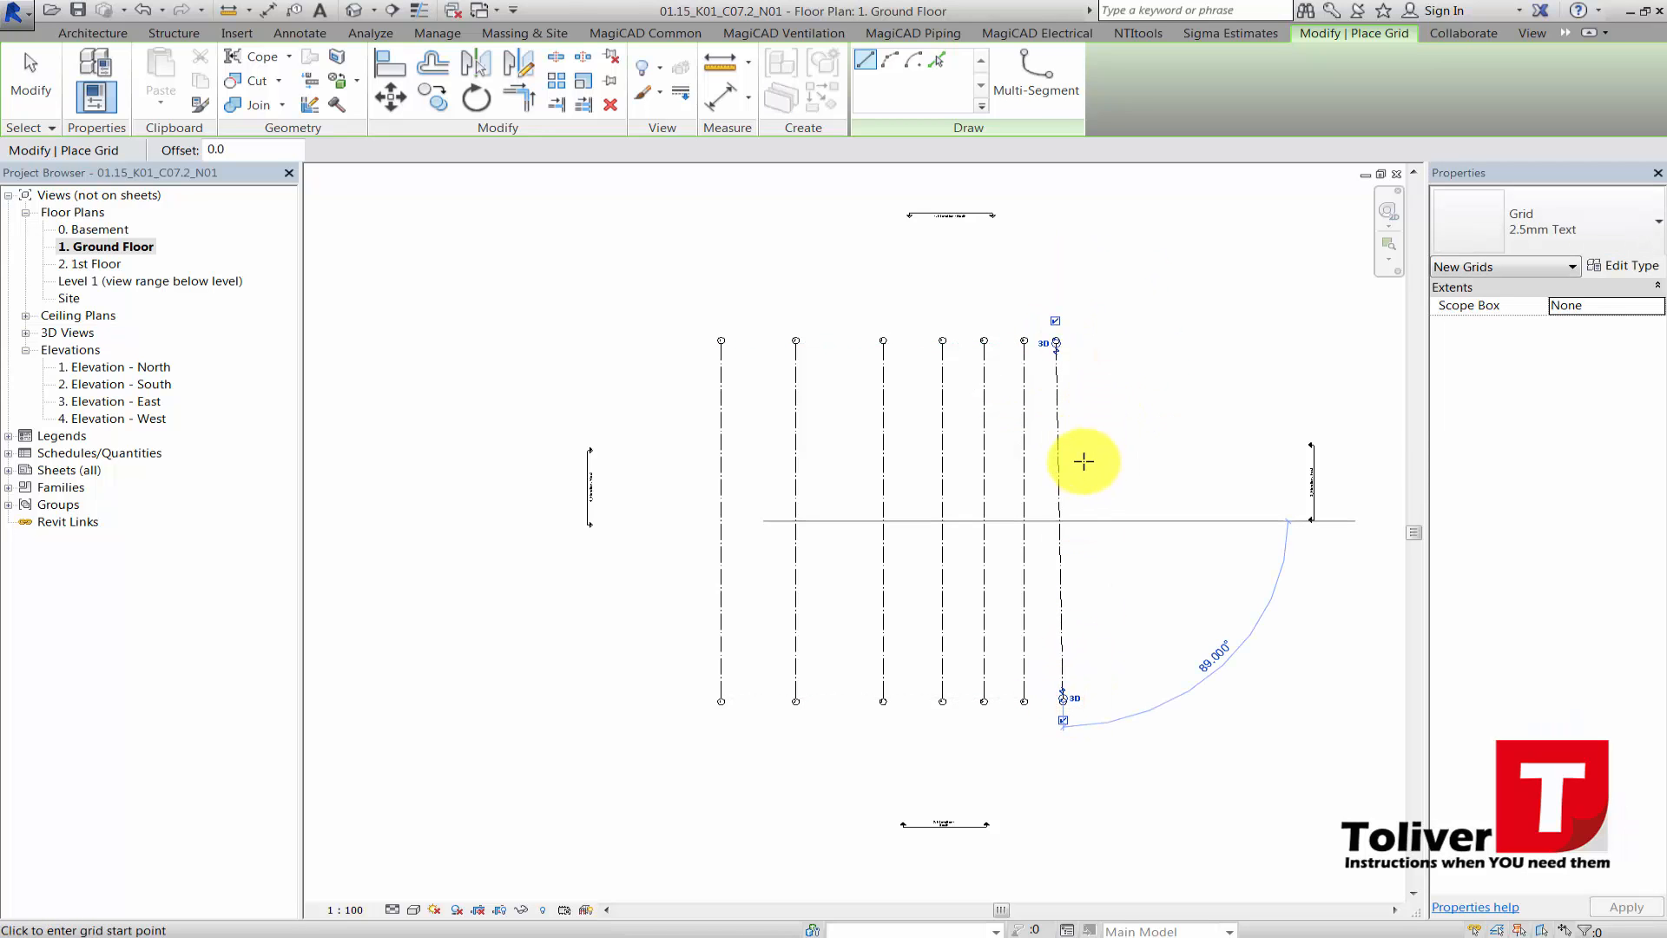
key("ctrl+z")
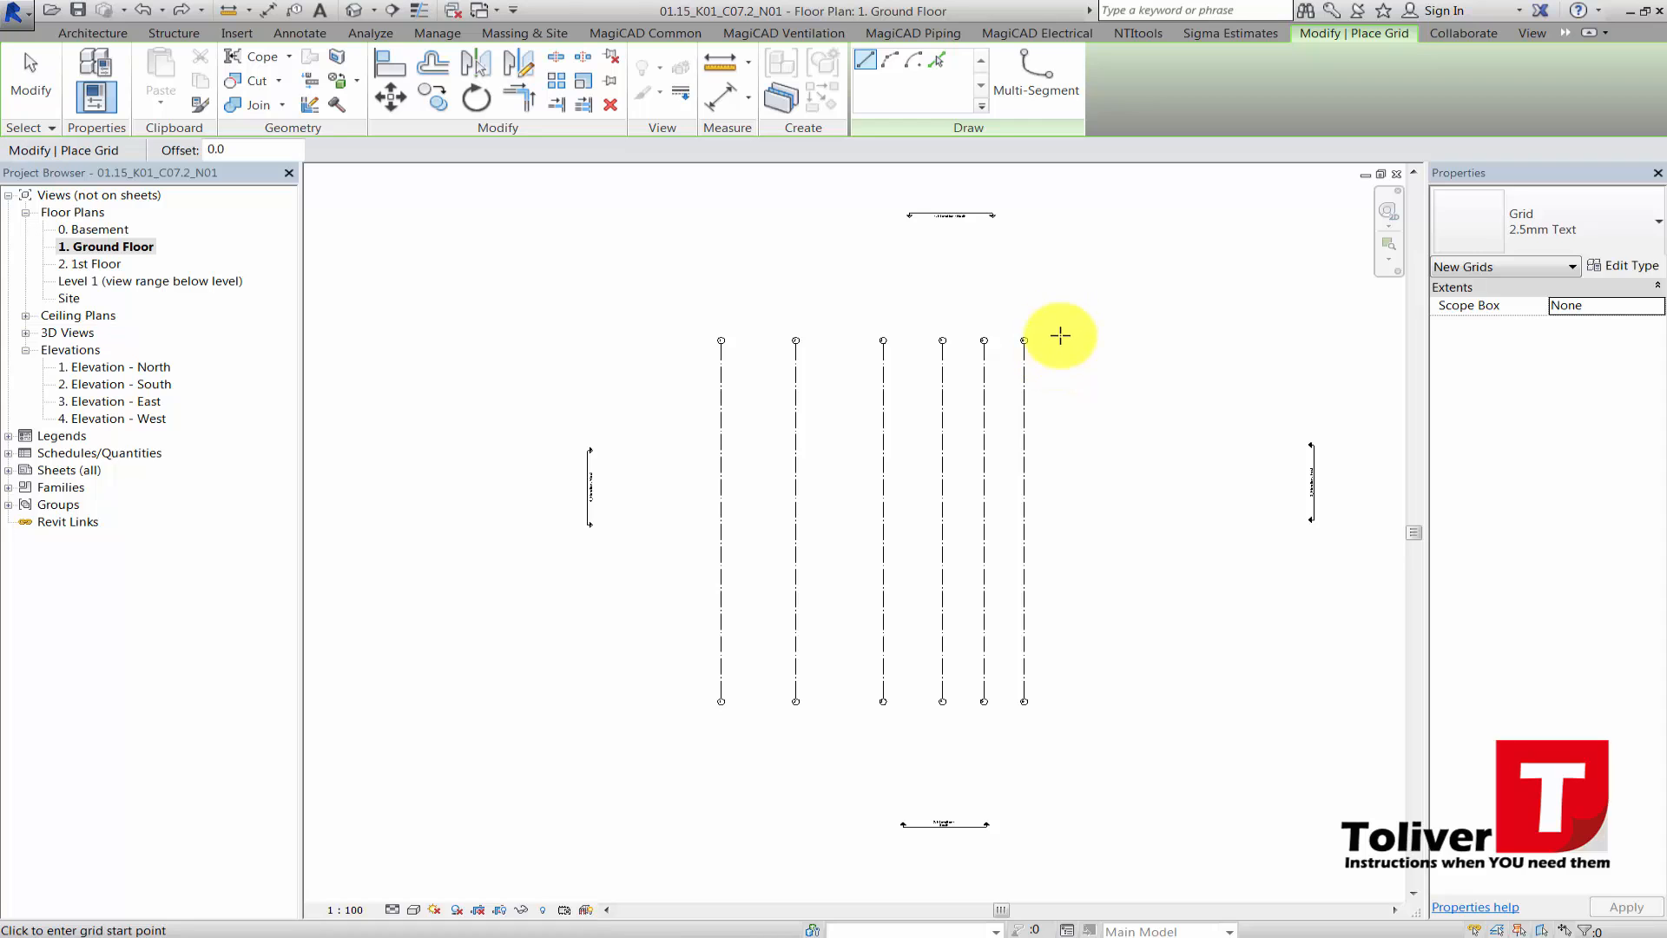
- Draw vertical grid lines 7, 8 and 9 aligned with the others, spacing 8 about 3000 mm from 7 and 9 about 2200 mm from 8
left_click(1060, 343)
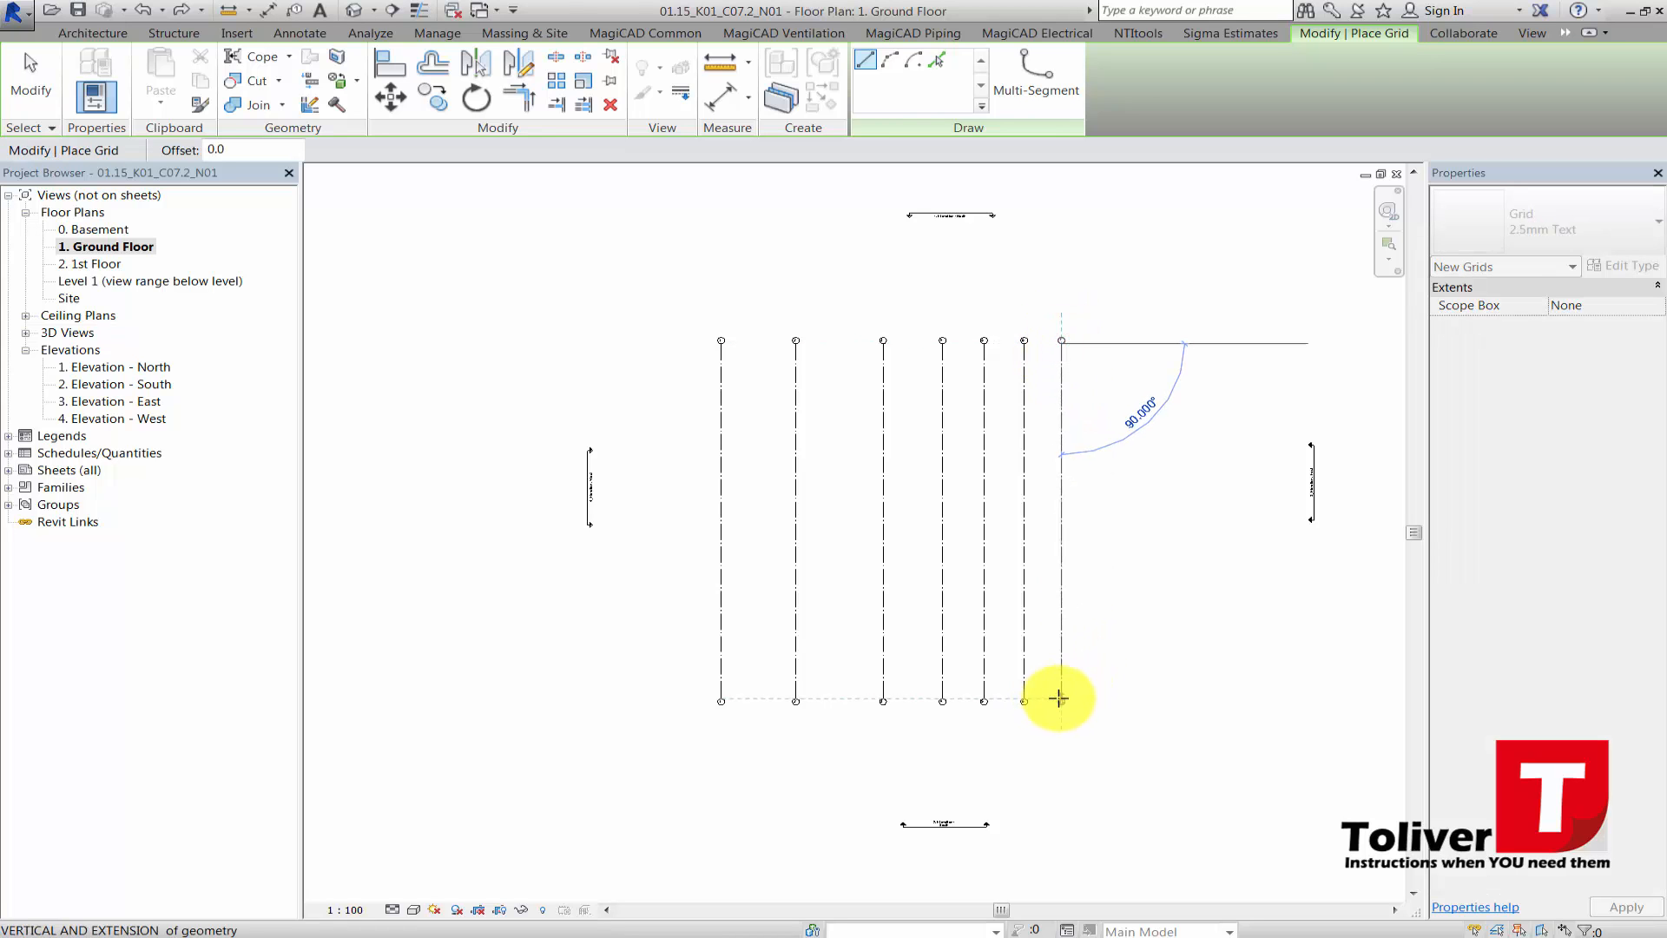
left_click(1060, 698)
left_click(1102, 343)
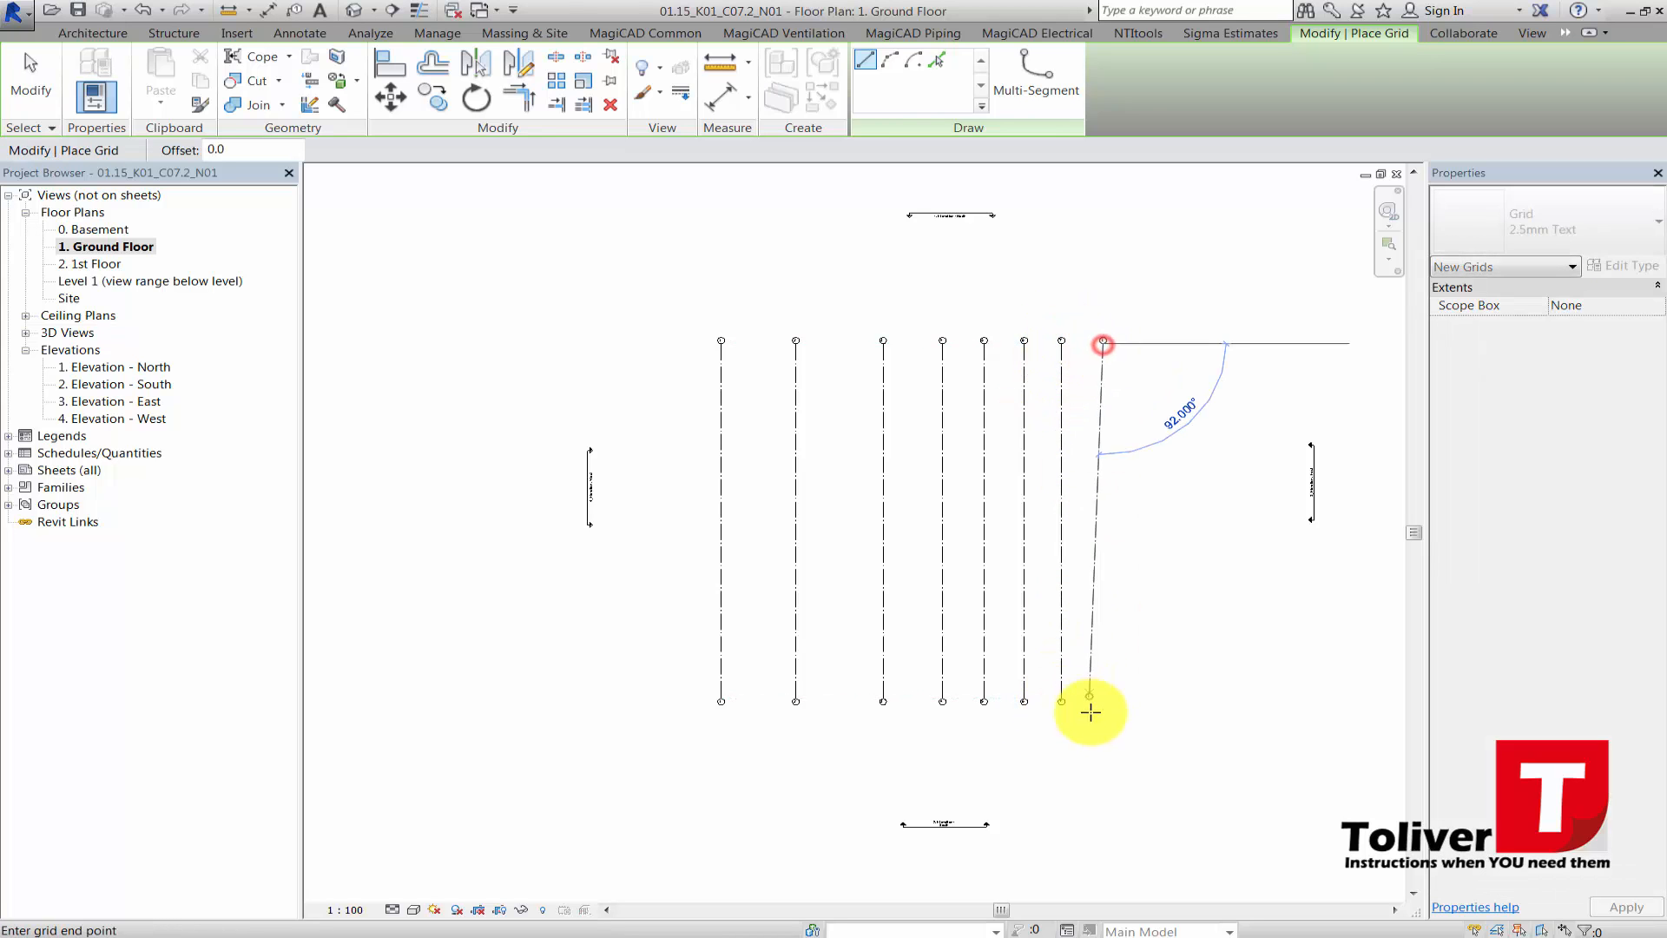
left_click(1103, 700)
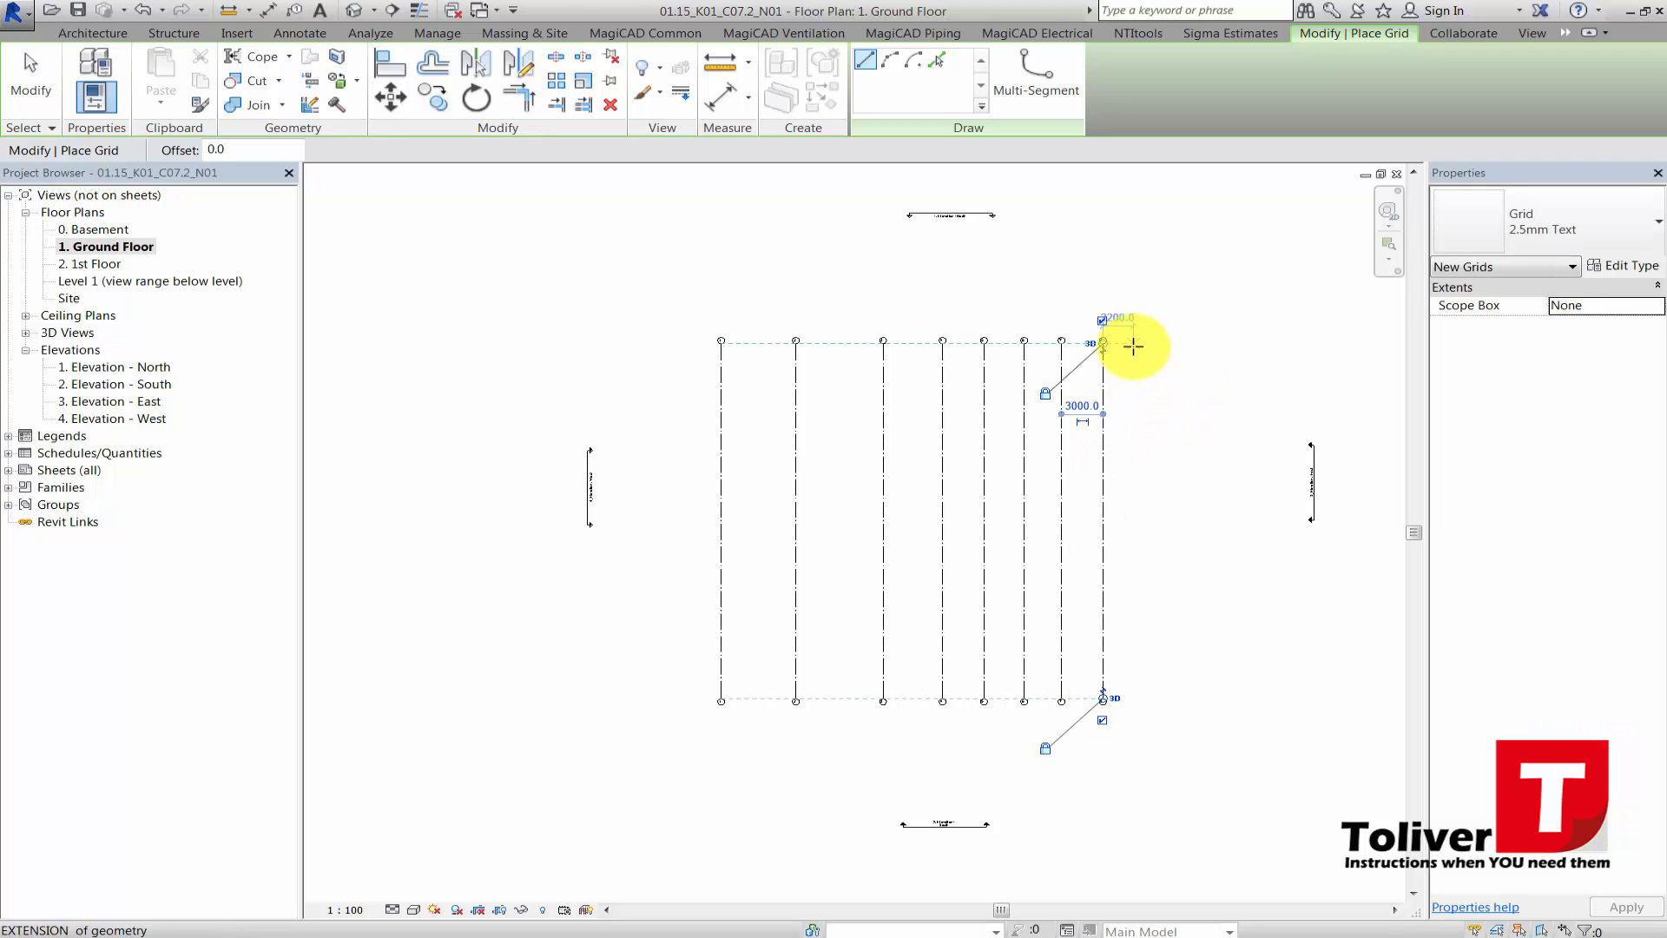
left_click(1133, 345)
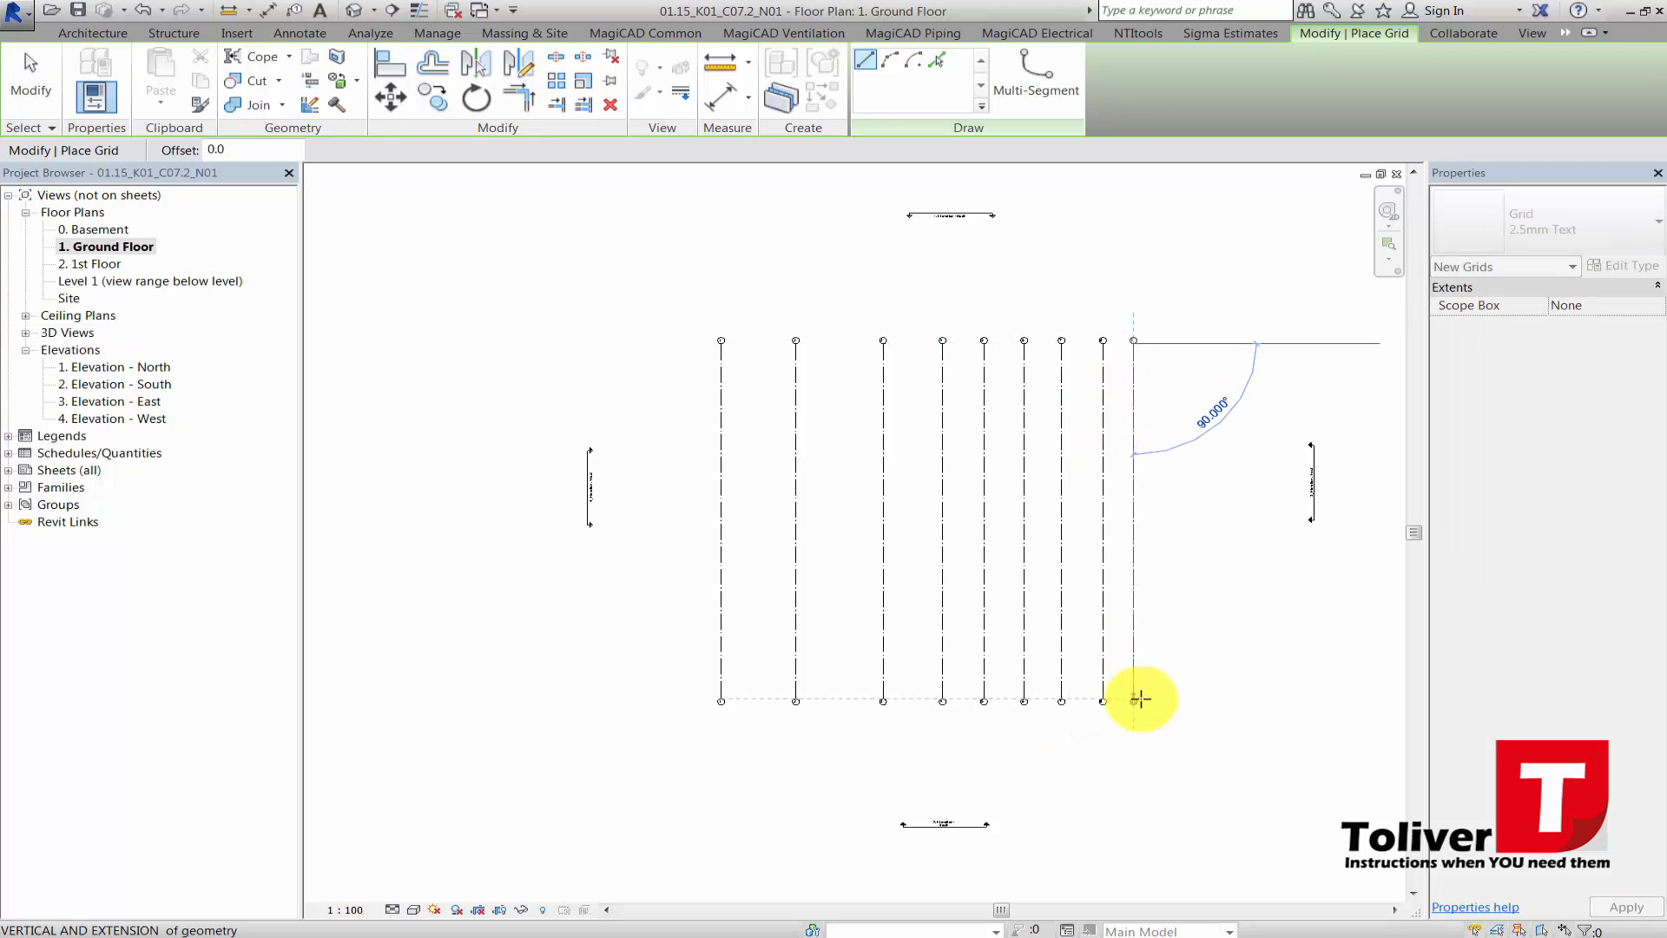
left_click(1140, 698)
- Draw vertical grid lines 10, 11 and 12 at the east end, with 10 about 1600 mm from 9 and 11 about 2200 mm from 10
scroll(1163, 363, "up", 2)
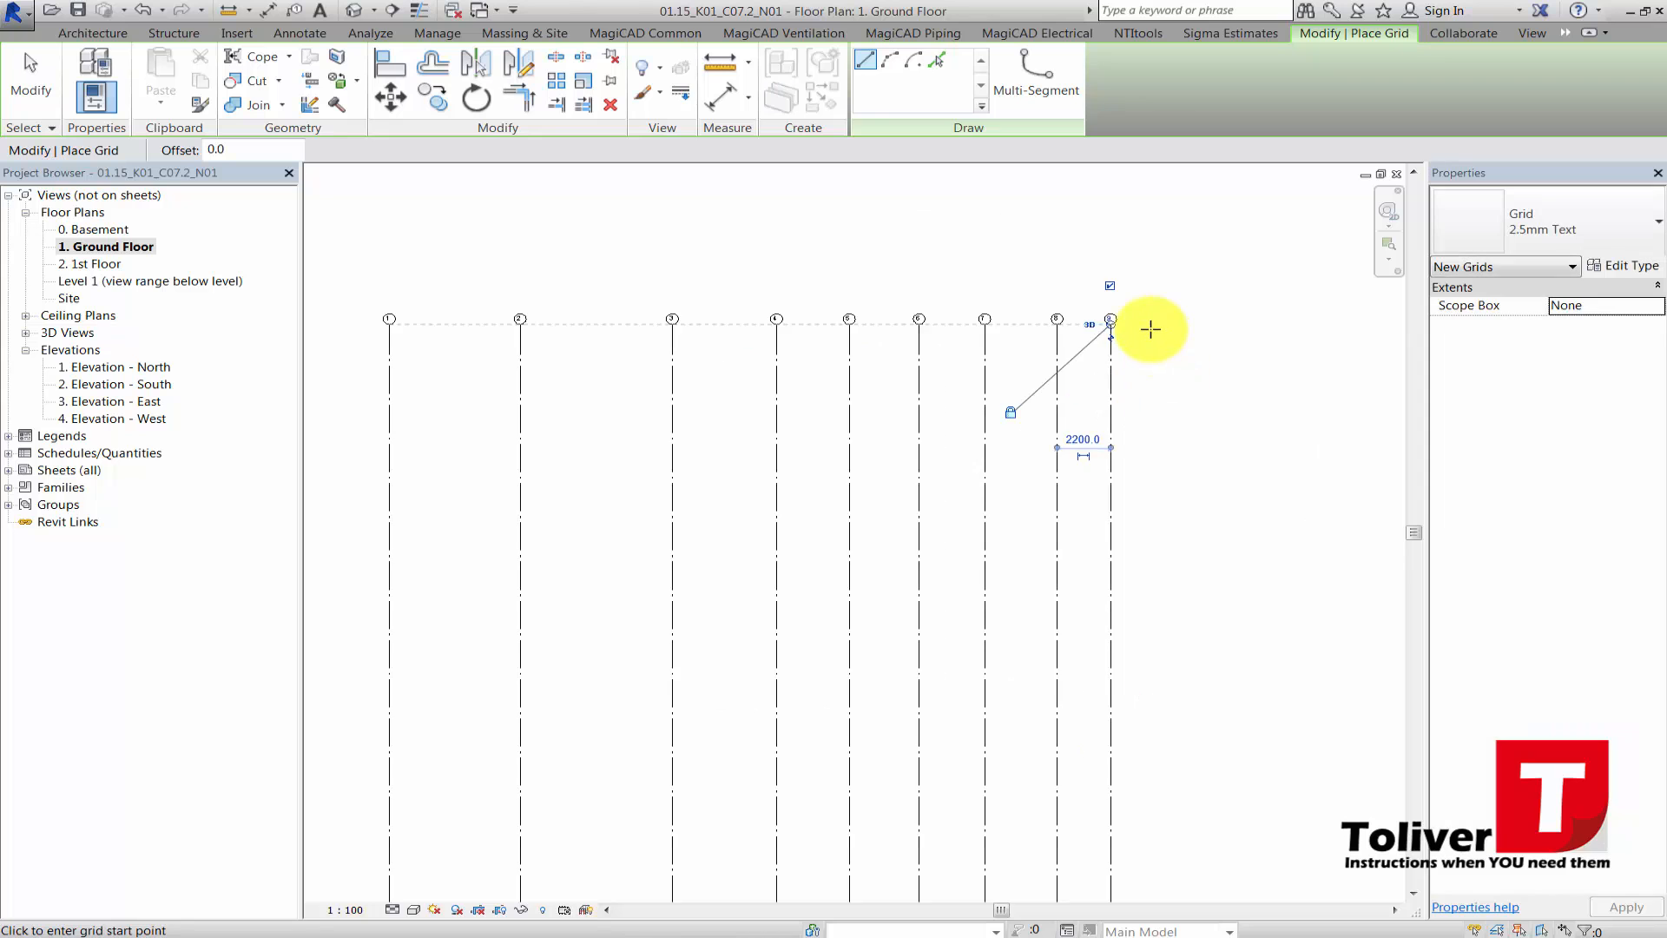
left_click(1151, 325)
scroll(1111, 390, "down", 2)
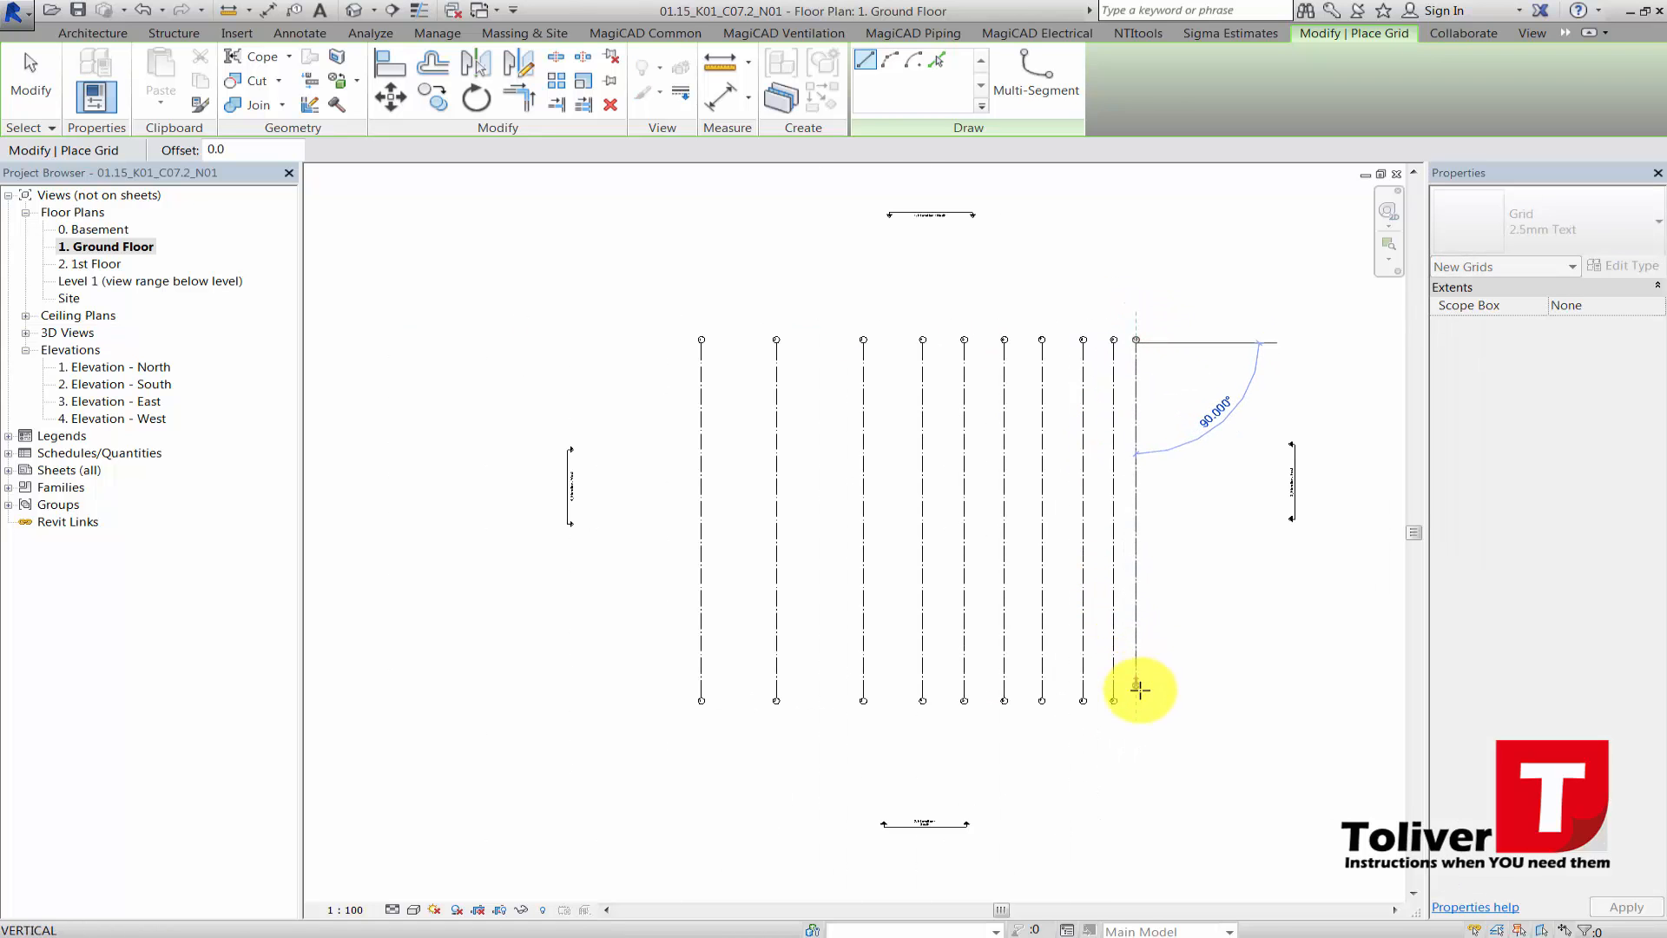
left_click(1139, 694)
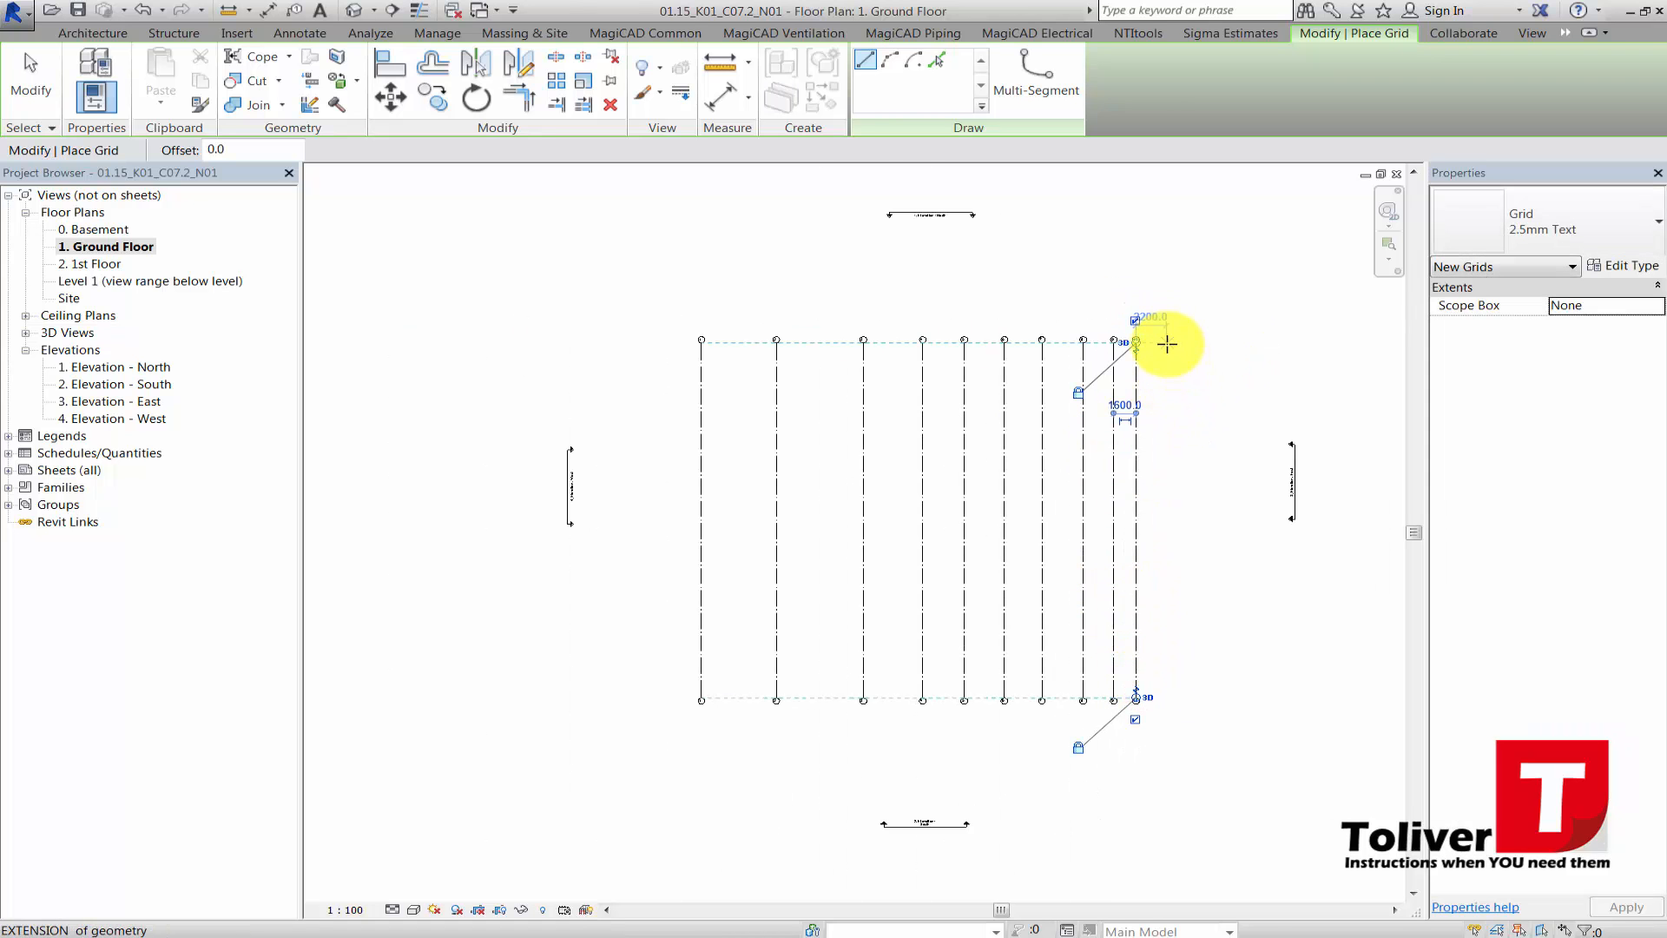
left_click(1167, 342)
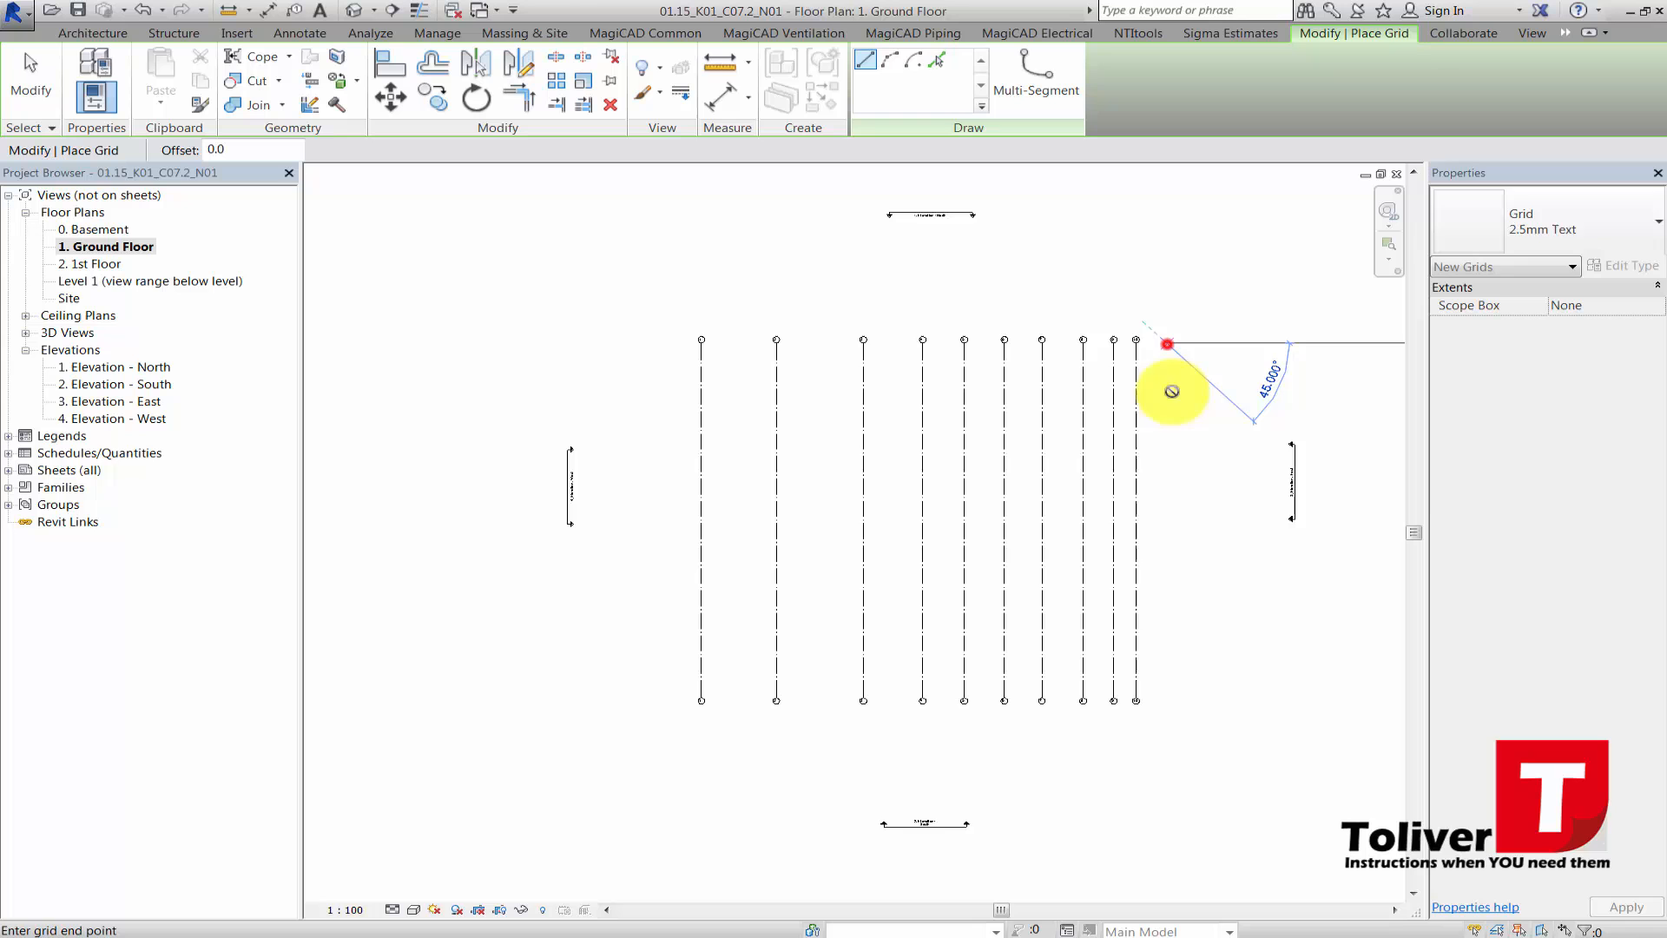
left_click(1160, 697)
scroll(1164, 336, "up", 4)
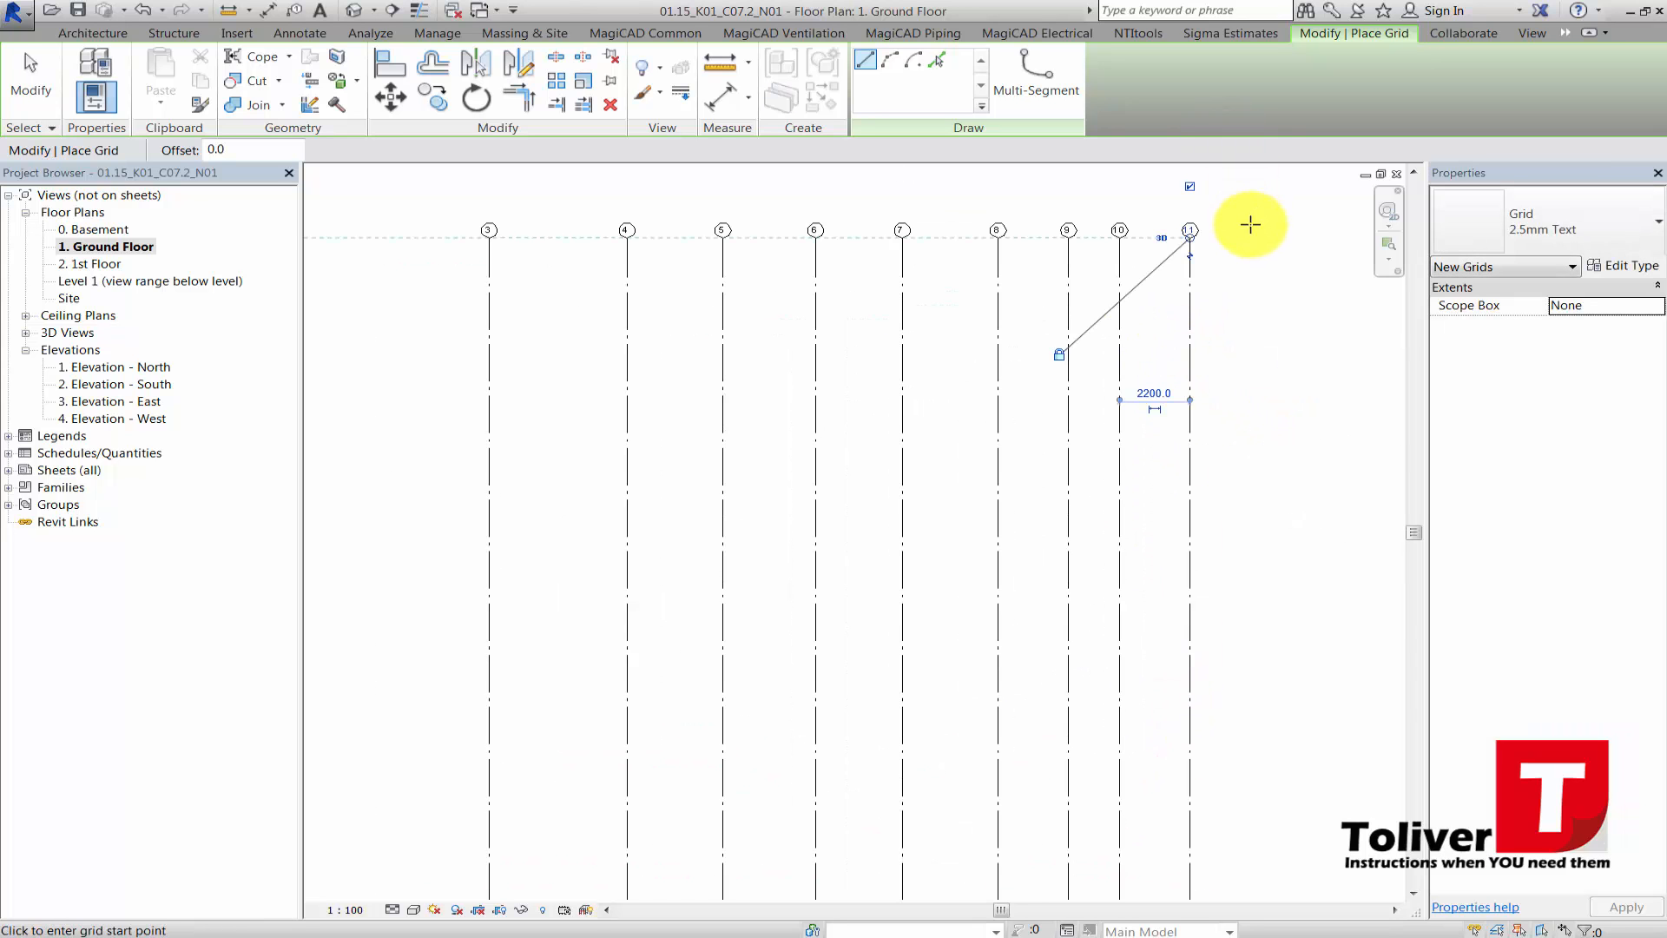
left_click(1242, 237)
scroll(1184, 466, "down", 4)
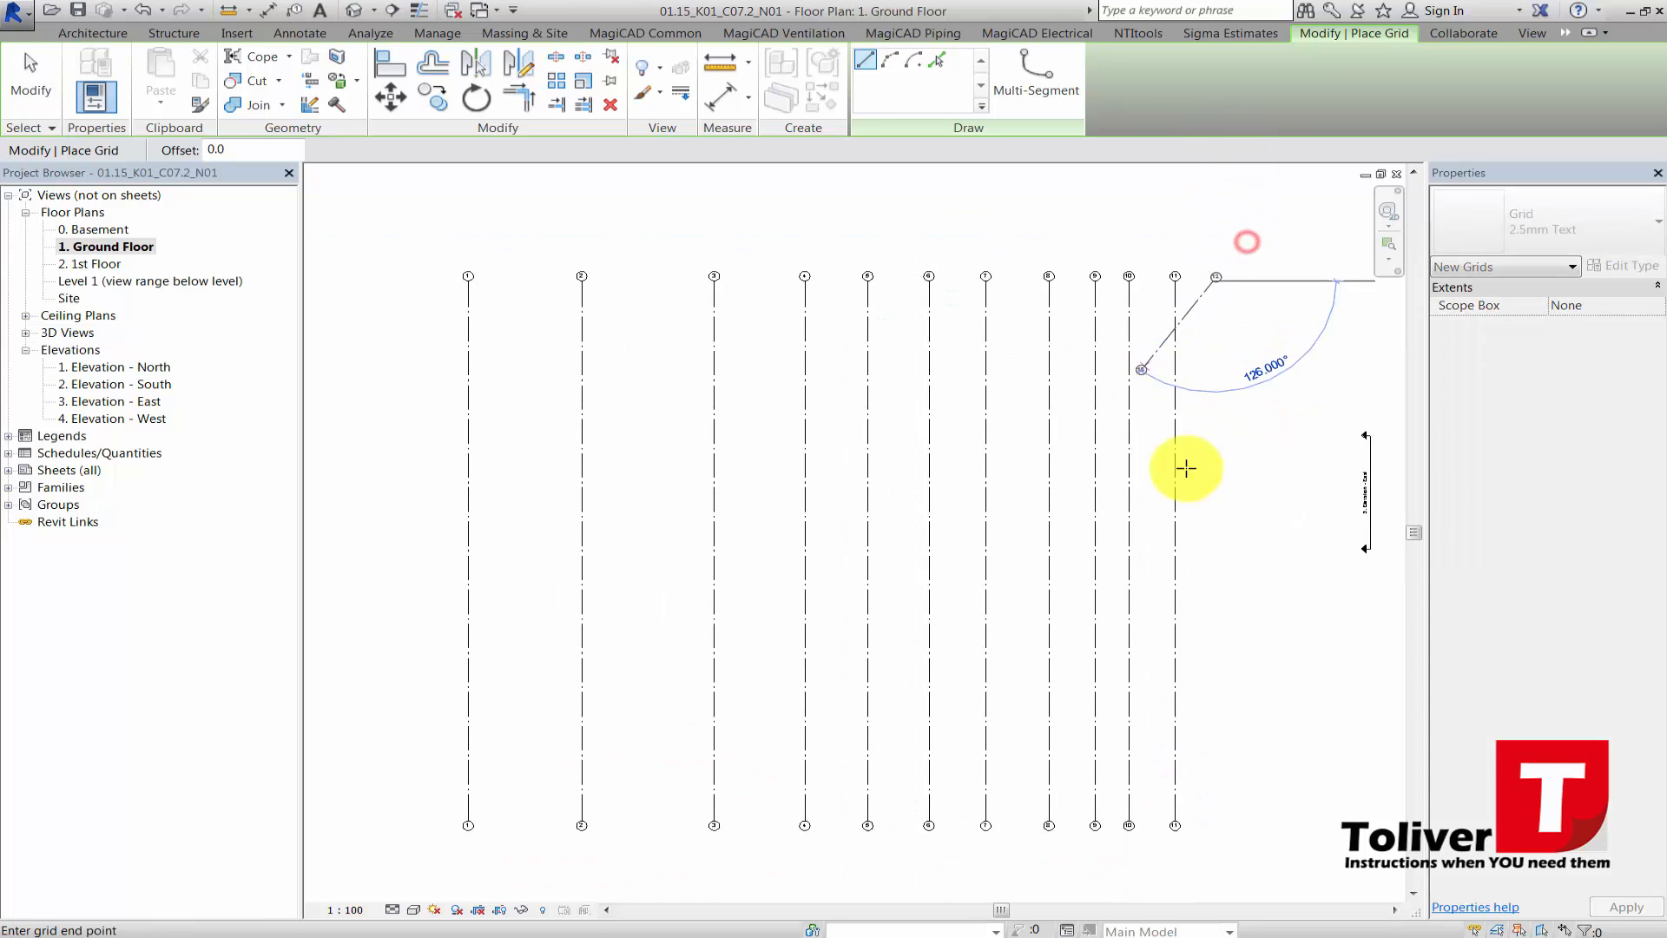
left_click(1190, 626)
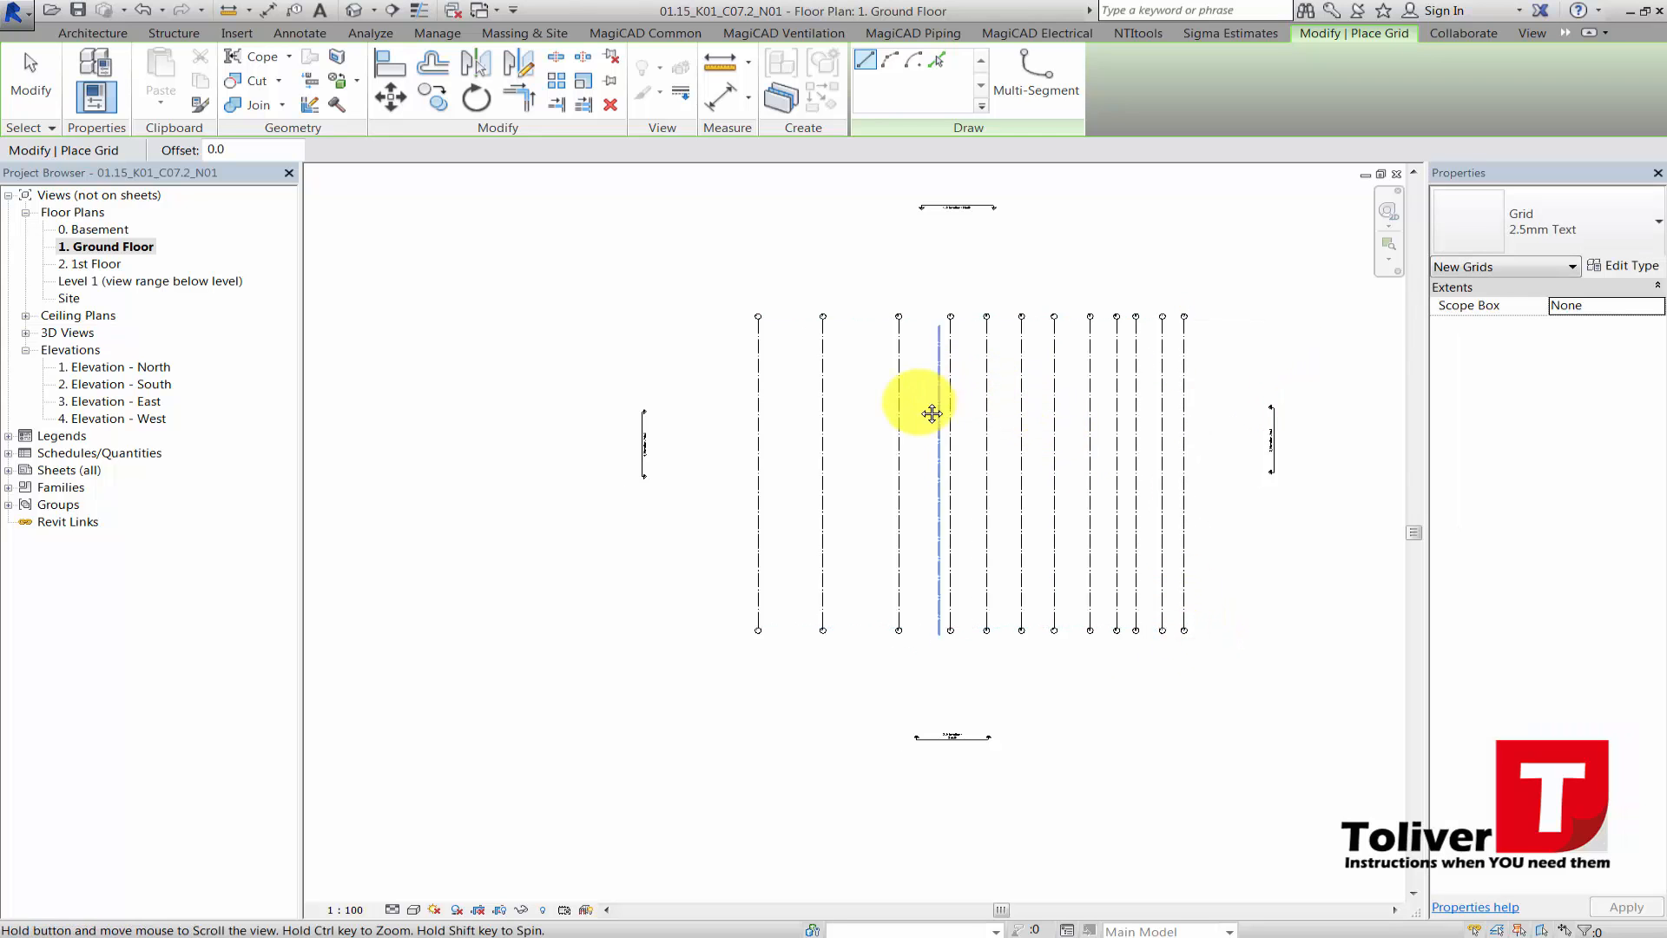
- Draw a horizontal grid line across all the vertical grids, slightly below their upper bubbles
scroll(668, 405, "up", 2)
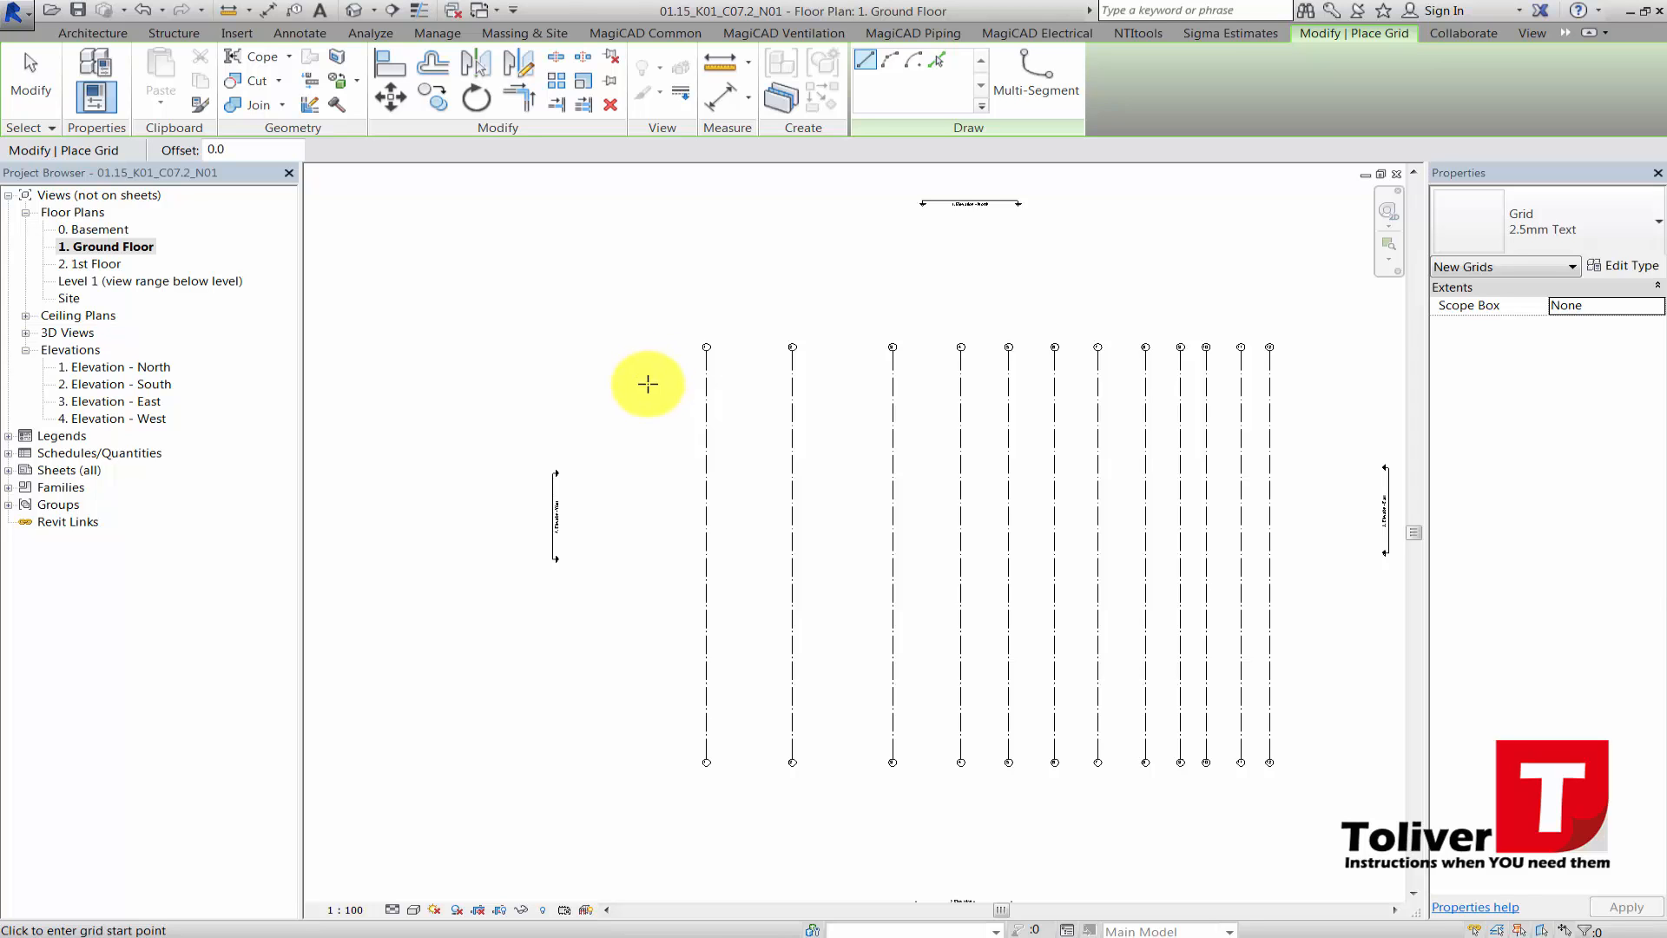
left_click(648, 383)
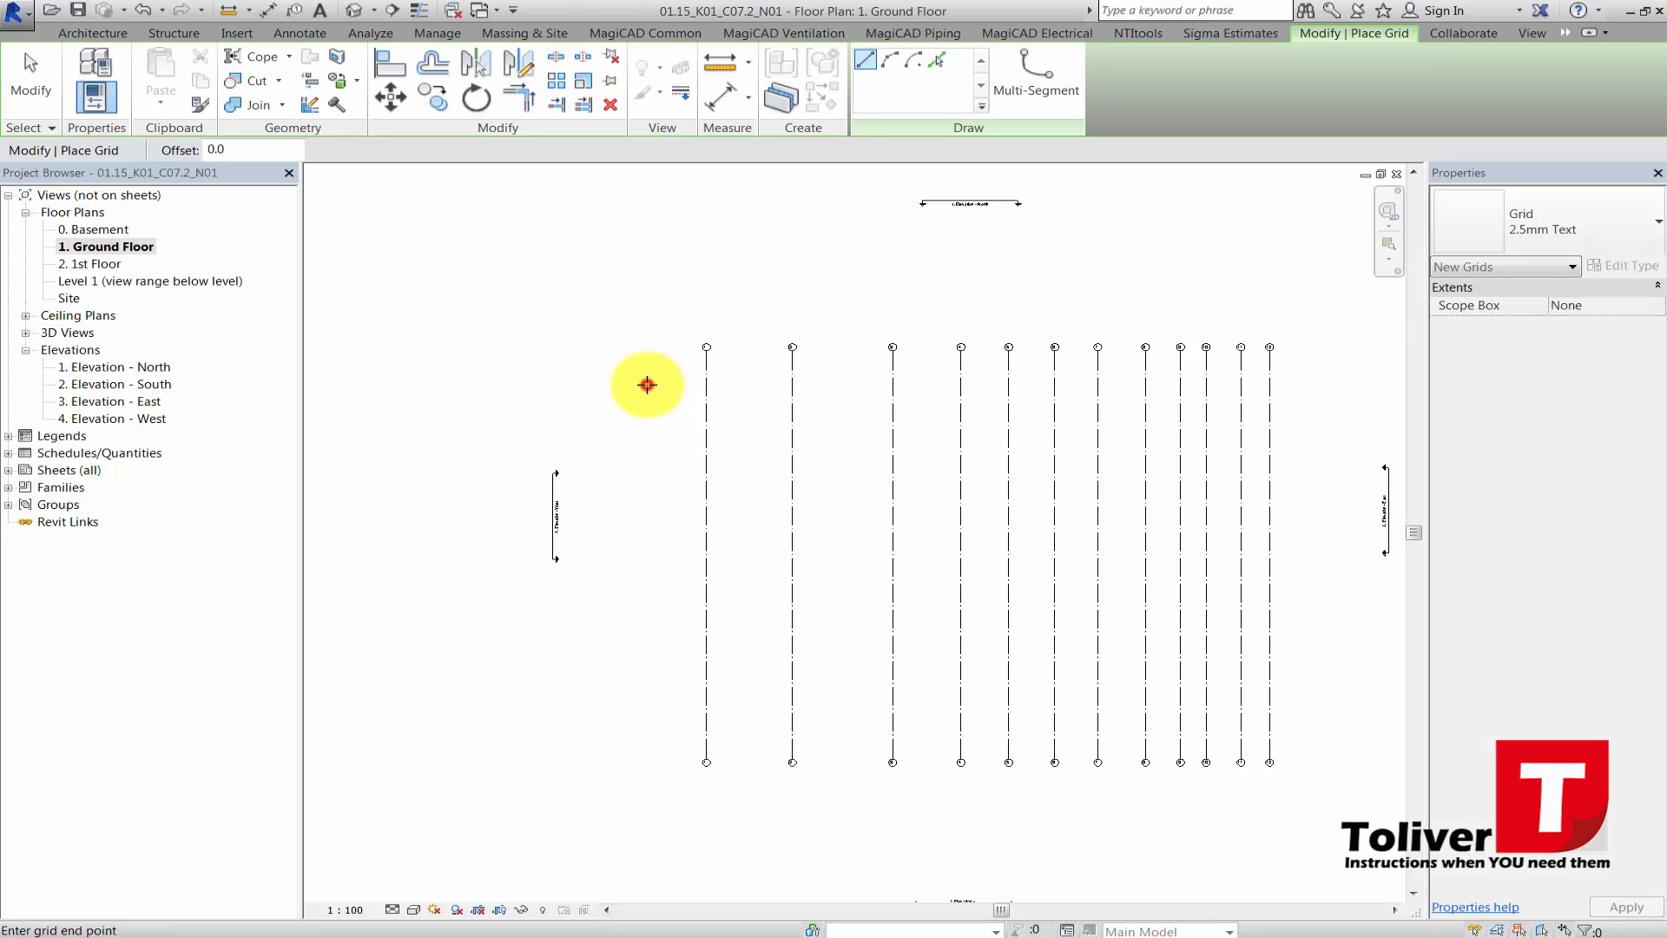
left_click(1307, 377)
- End grid placement and rename the new horizontal grid line as A
scroll(564, 391, "up", 4)
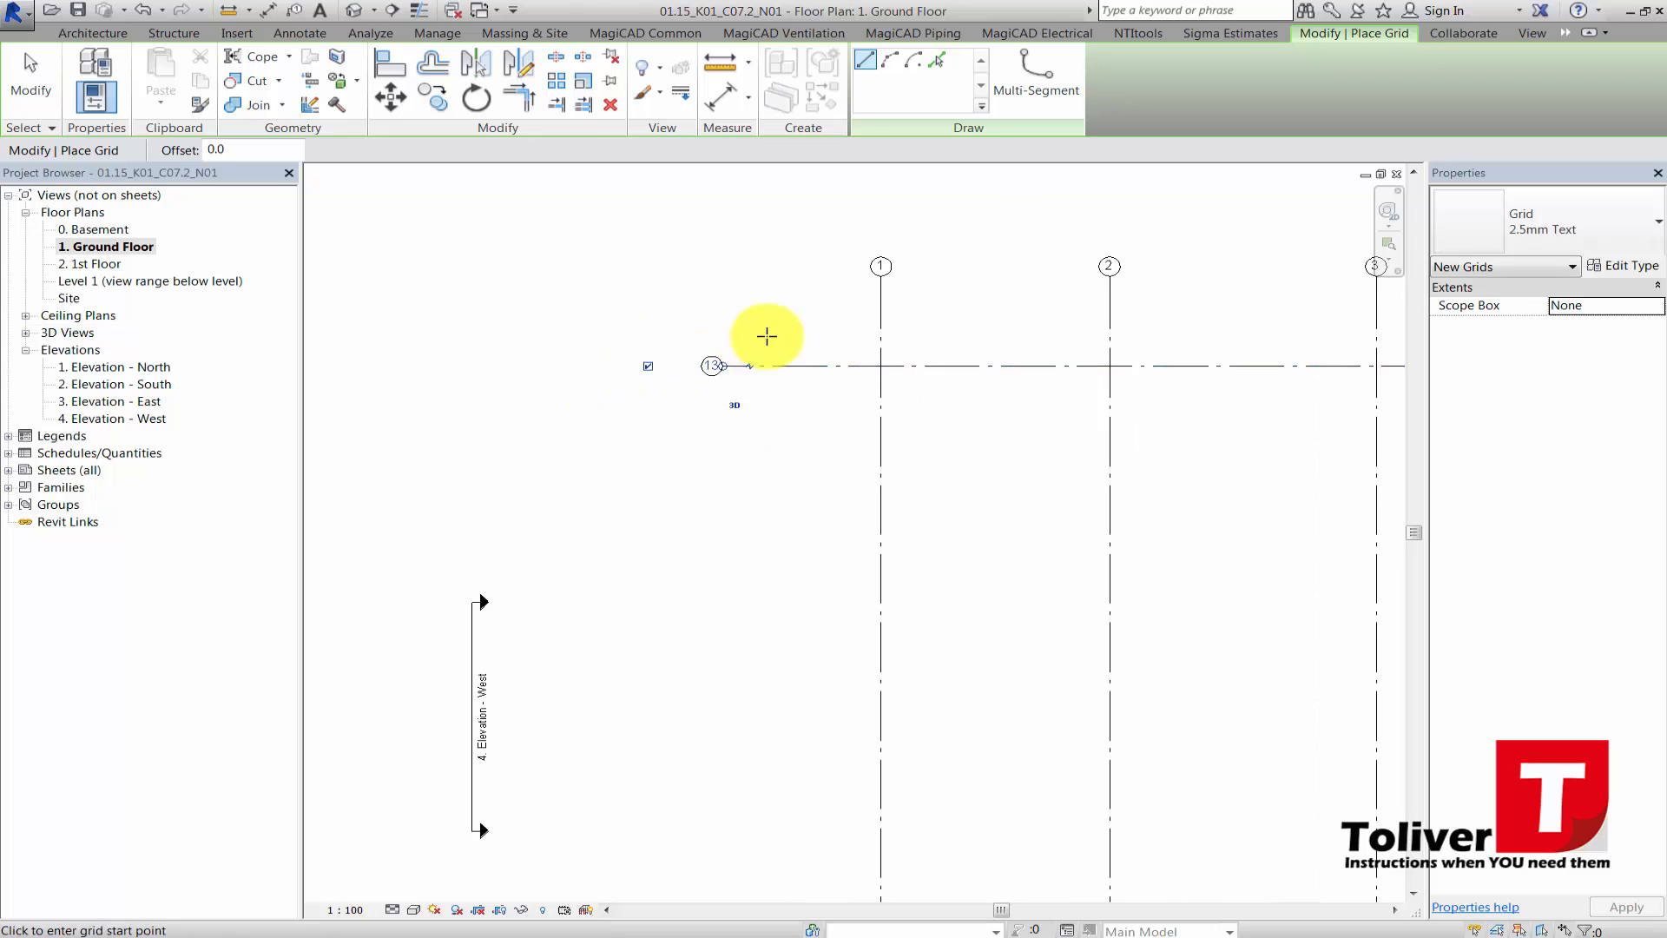
scroll(713, 364, "up", 2)
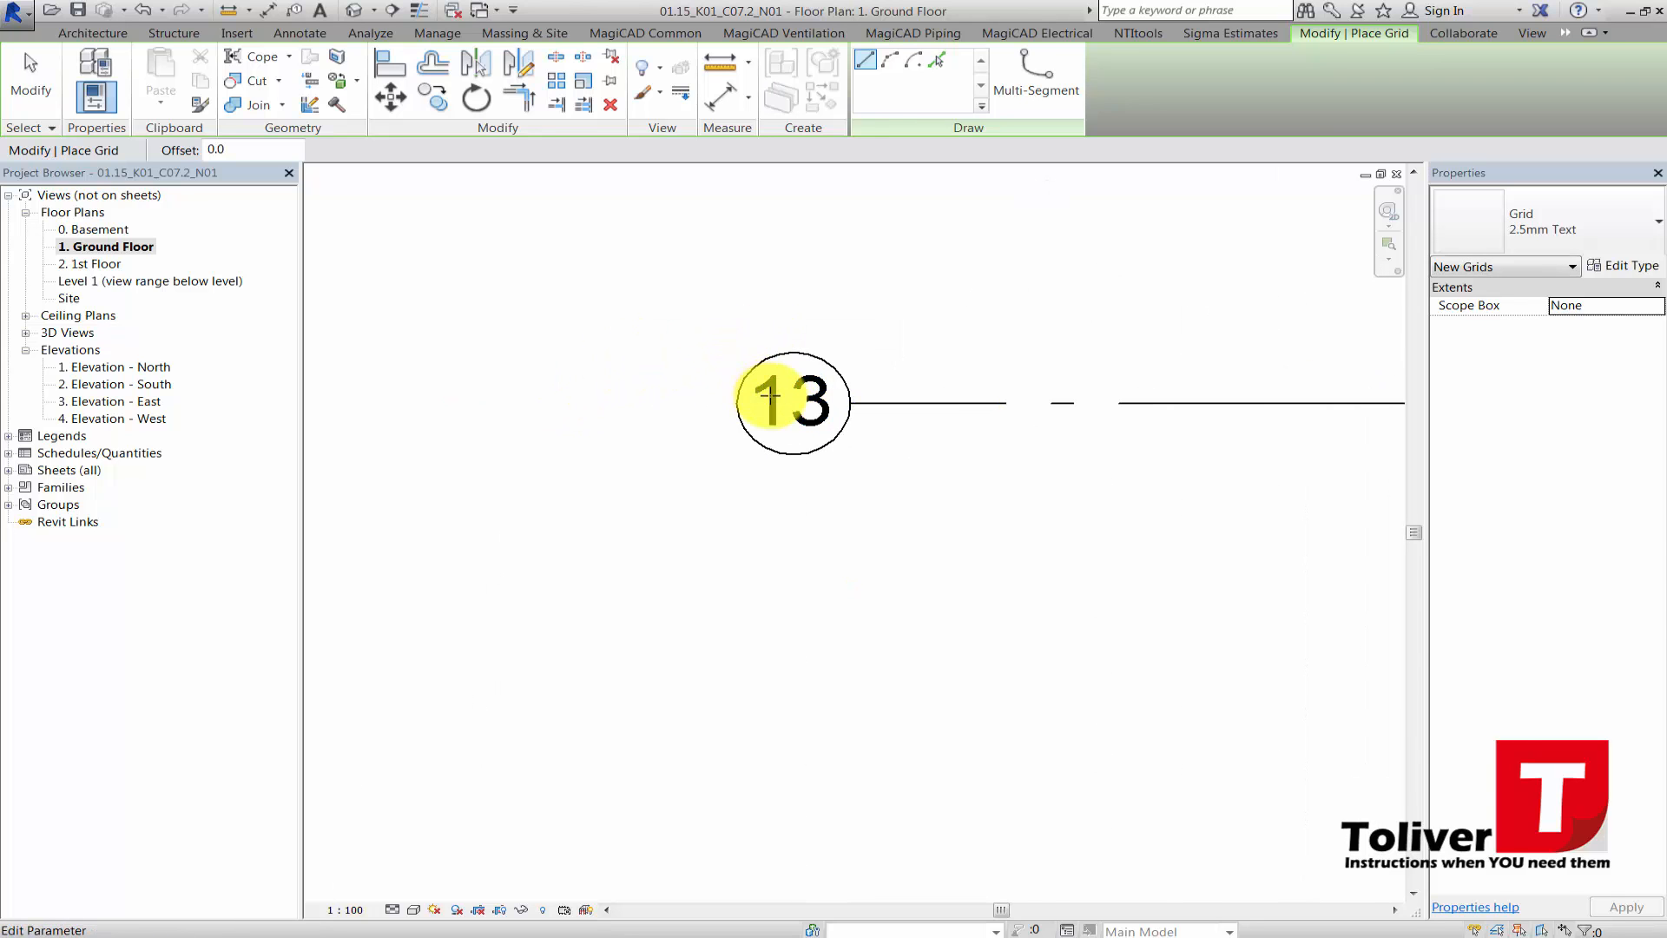
key("Escape")
key("Escape")
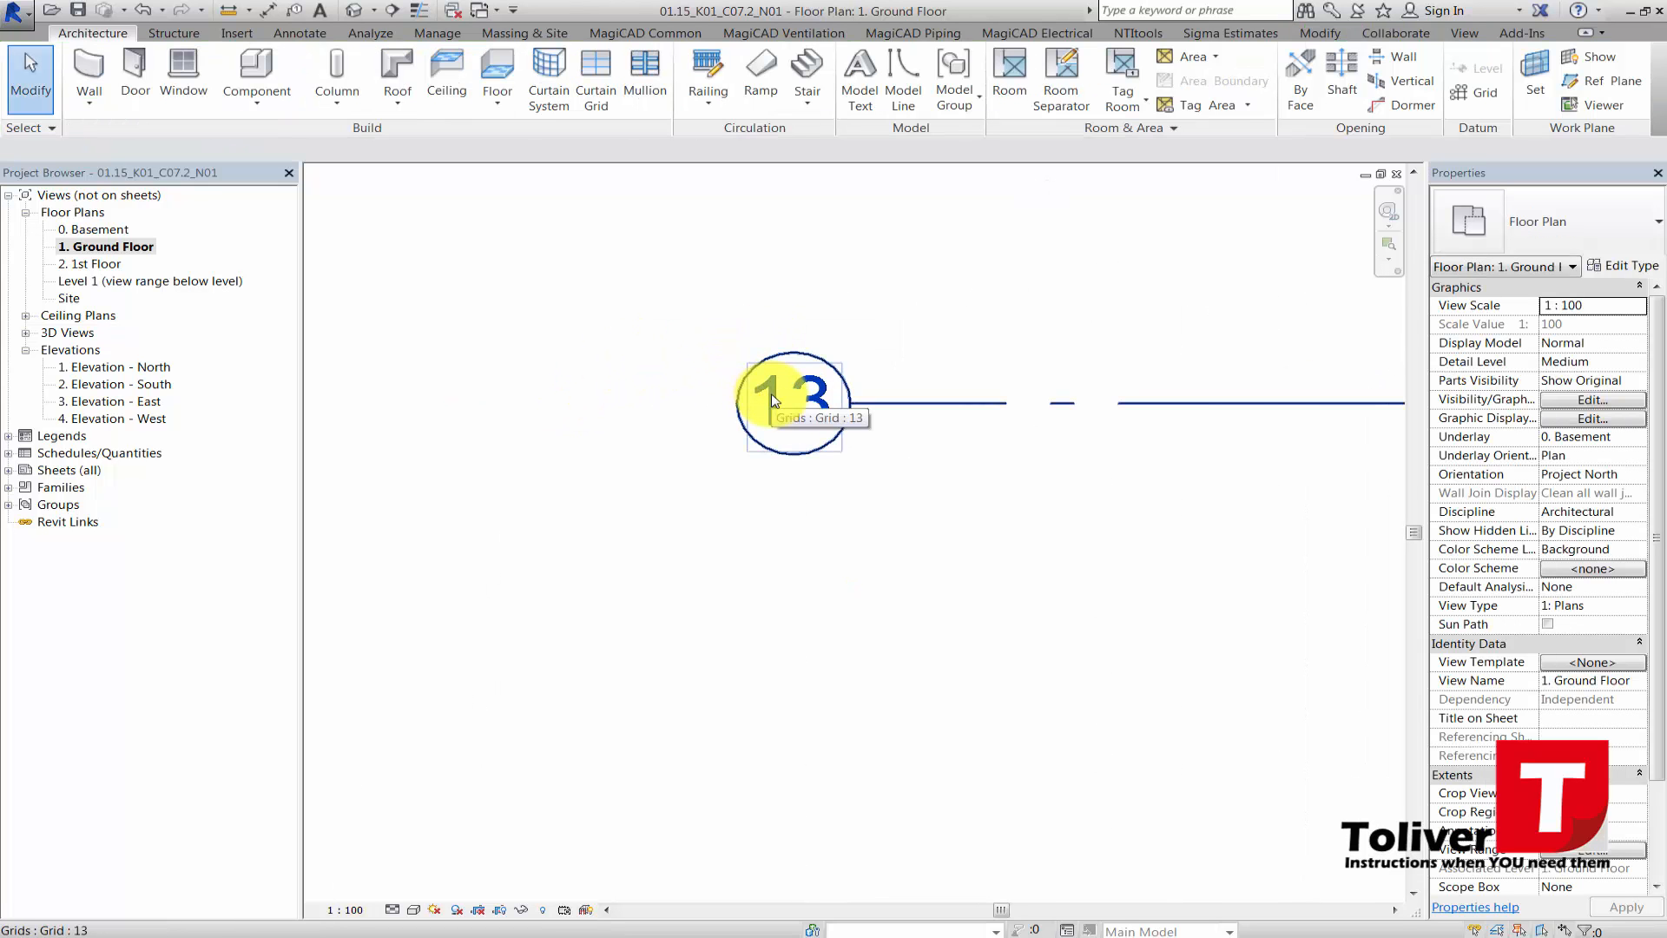
left_click(771, 393)
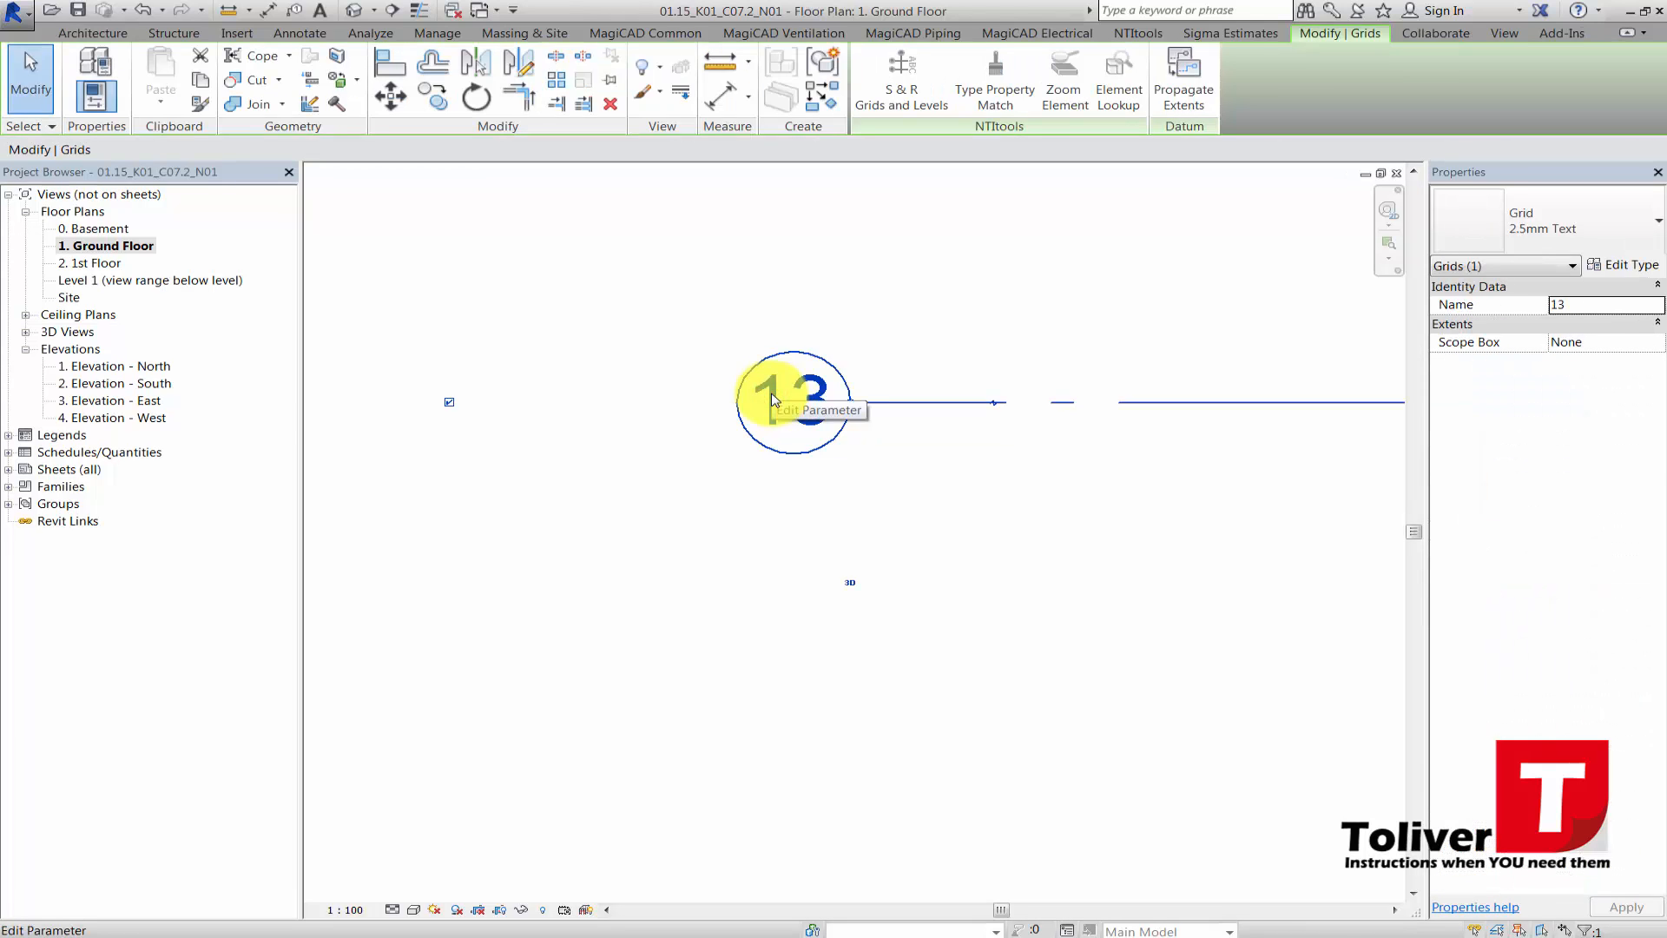
left_click(773, 398)
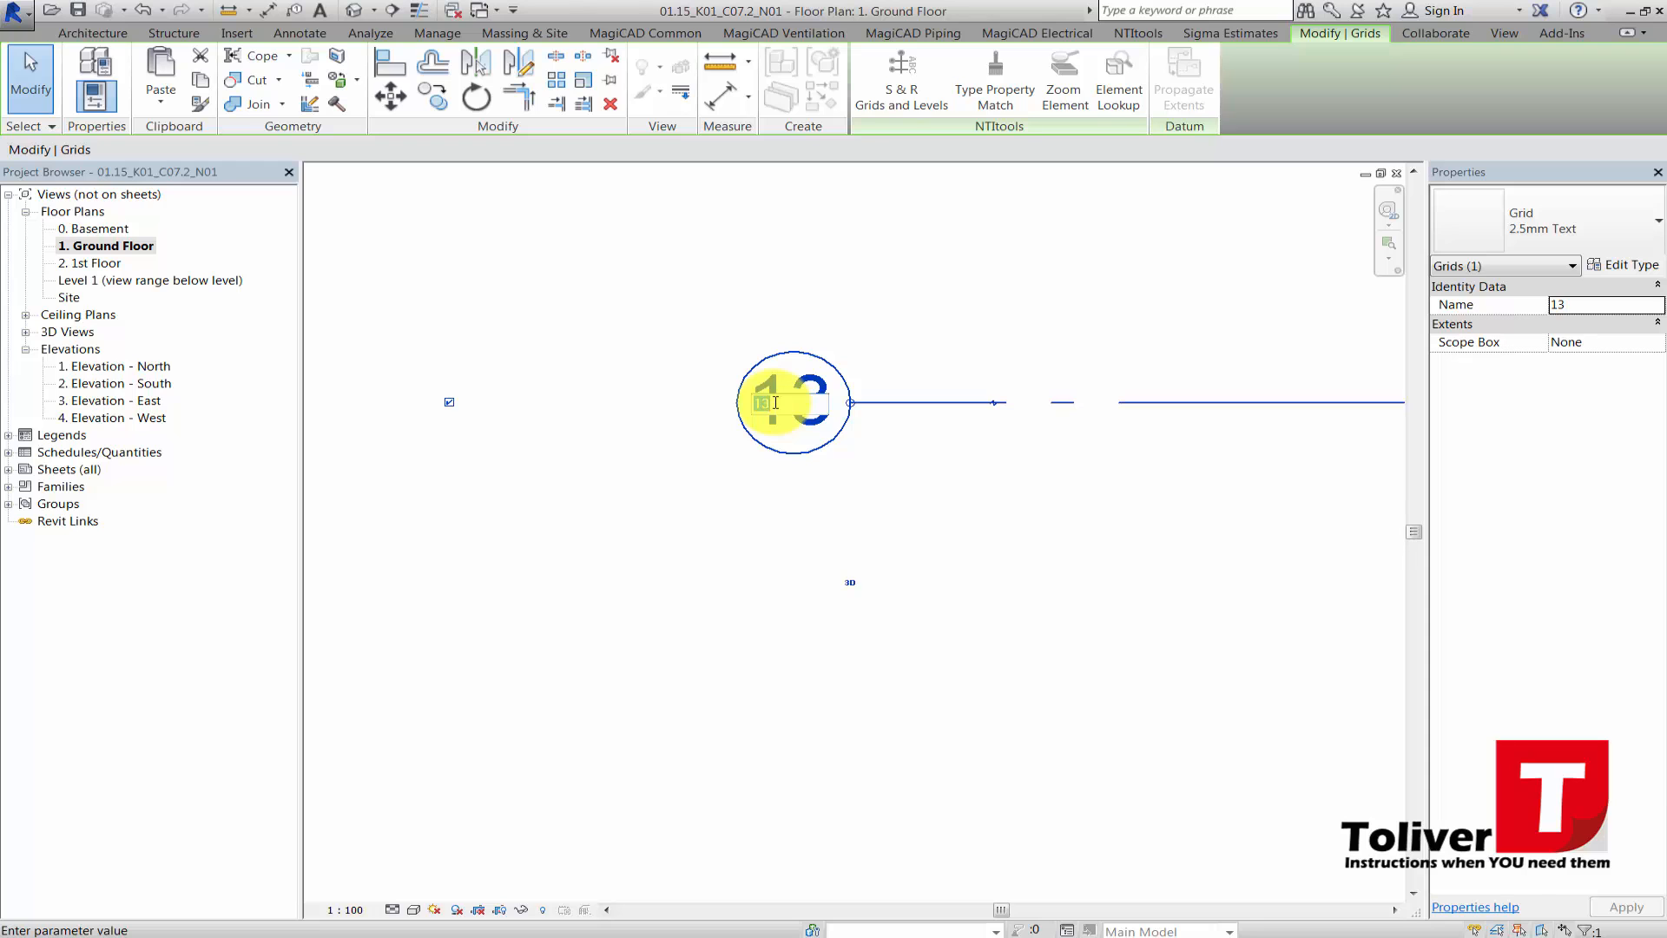
type("A")
key("Return")
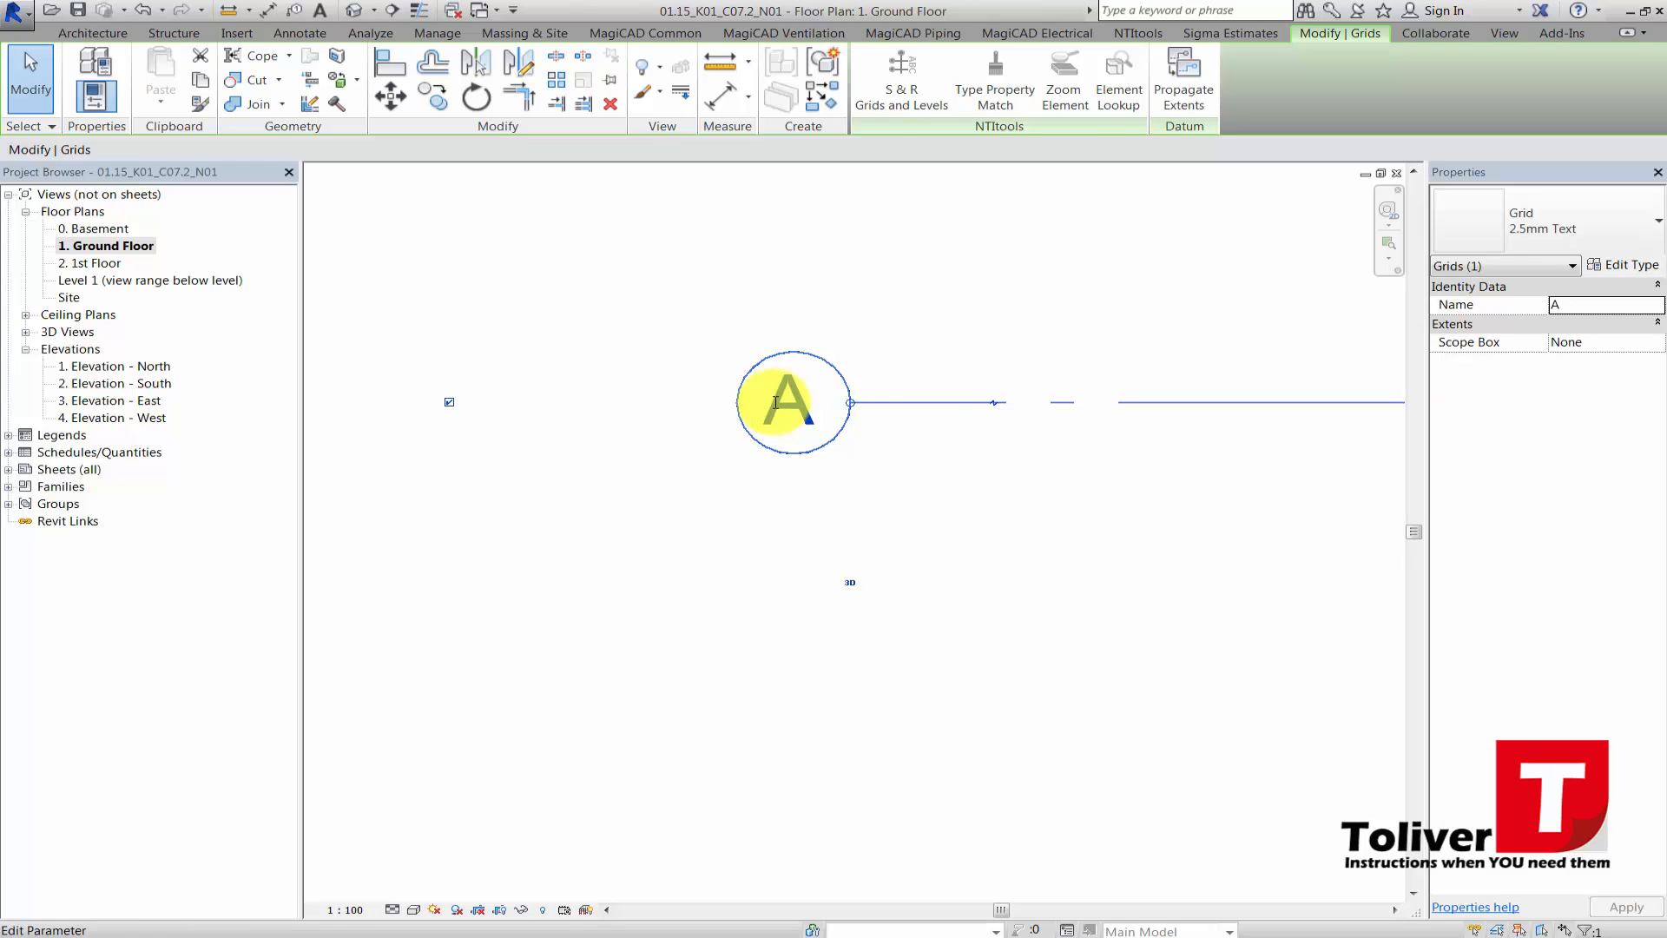
- Draw a second horizontal grid line about 2600 mm below grid A, with both ends aligned to A's ends
scroll(954, 408, "down", 8)
scroll(1001, 436, "down", 2)
middle_click_drag(855, 439, 587, 424)
scroll(573, 425, "down", 3)
middle_click_drag(899, 401, 697, 380)
scroll(1170, 371, "up", 4)
scroll(1211, 395, "up", 2)
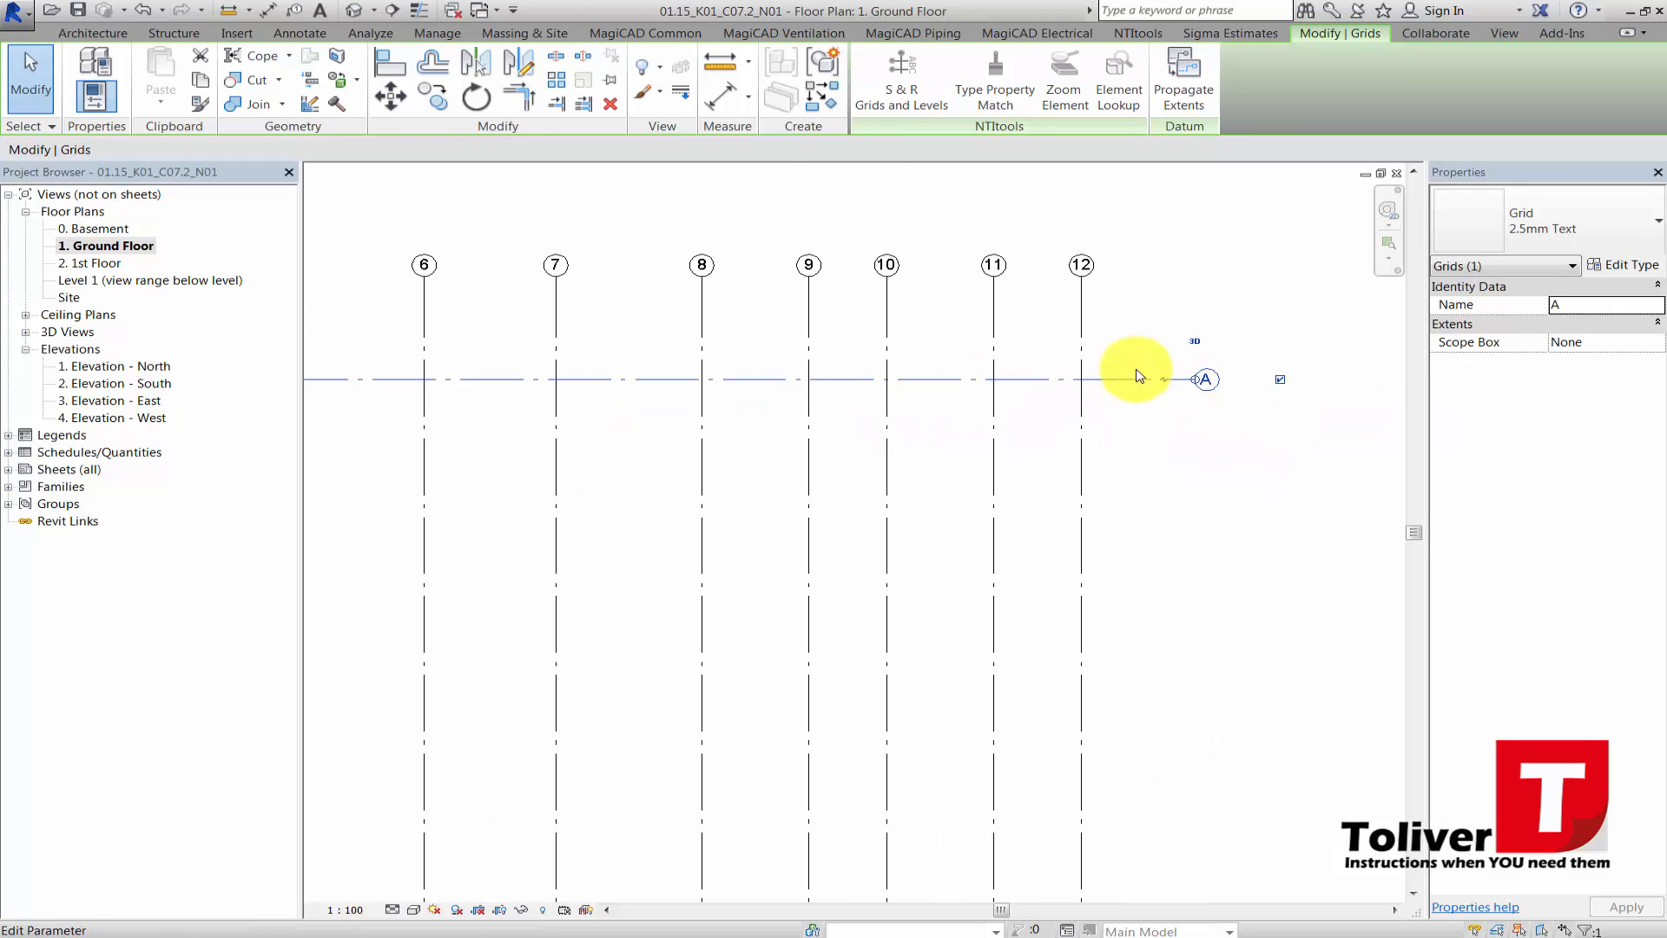
left_click(96, 41)
left_click(1467, 92)
scroll(881, 478, "down", 2)
scroll(813, 496, "down", 2)
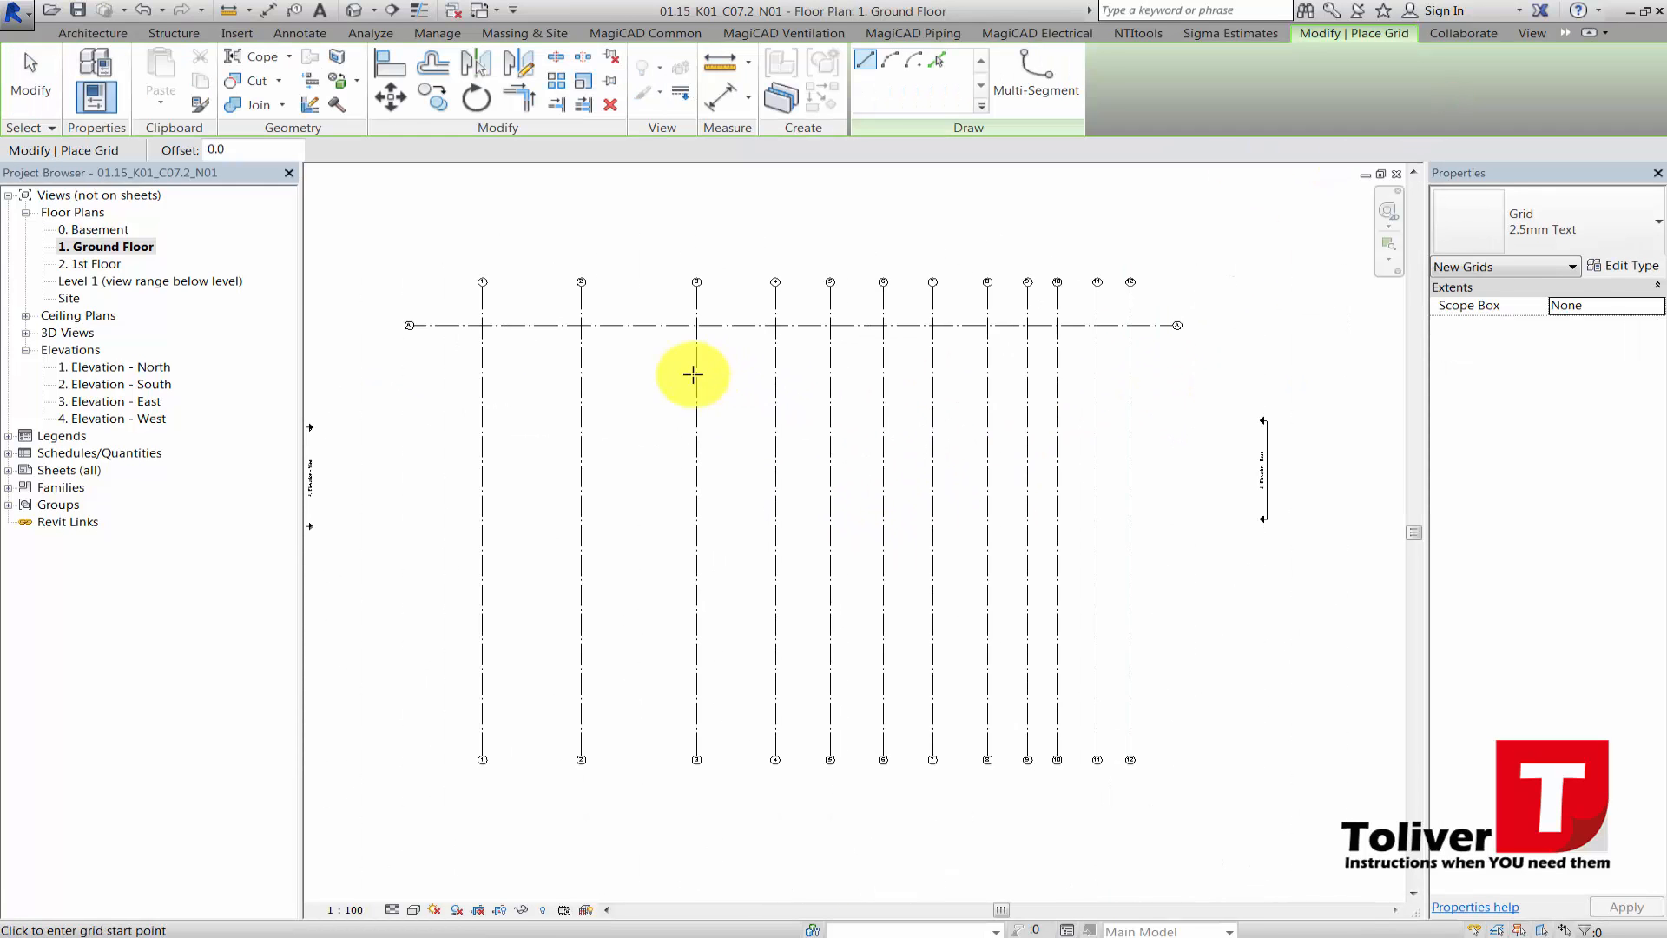
left_click(410, 368)
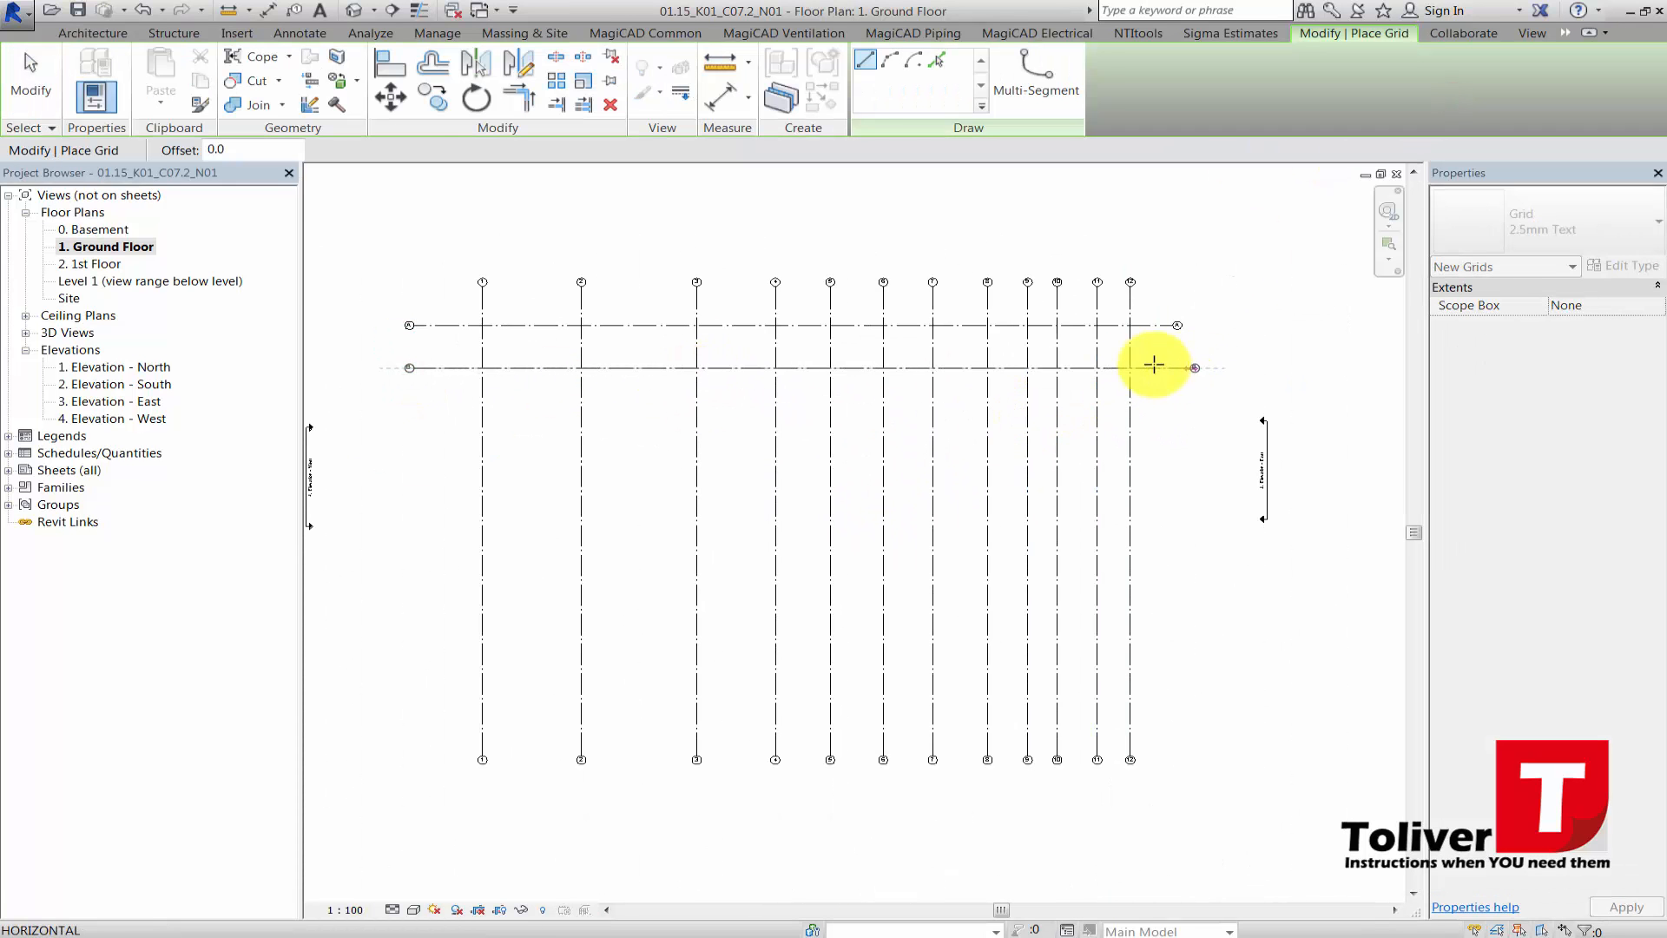
left_click(1177, 366)
scroll(1158, 365, "up", 4)
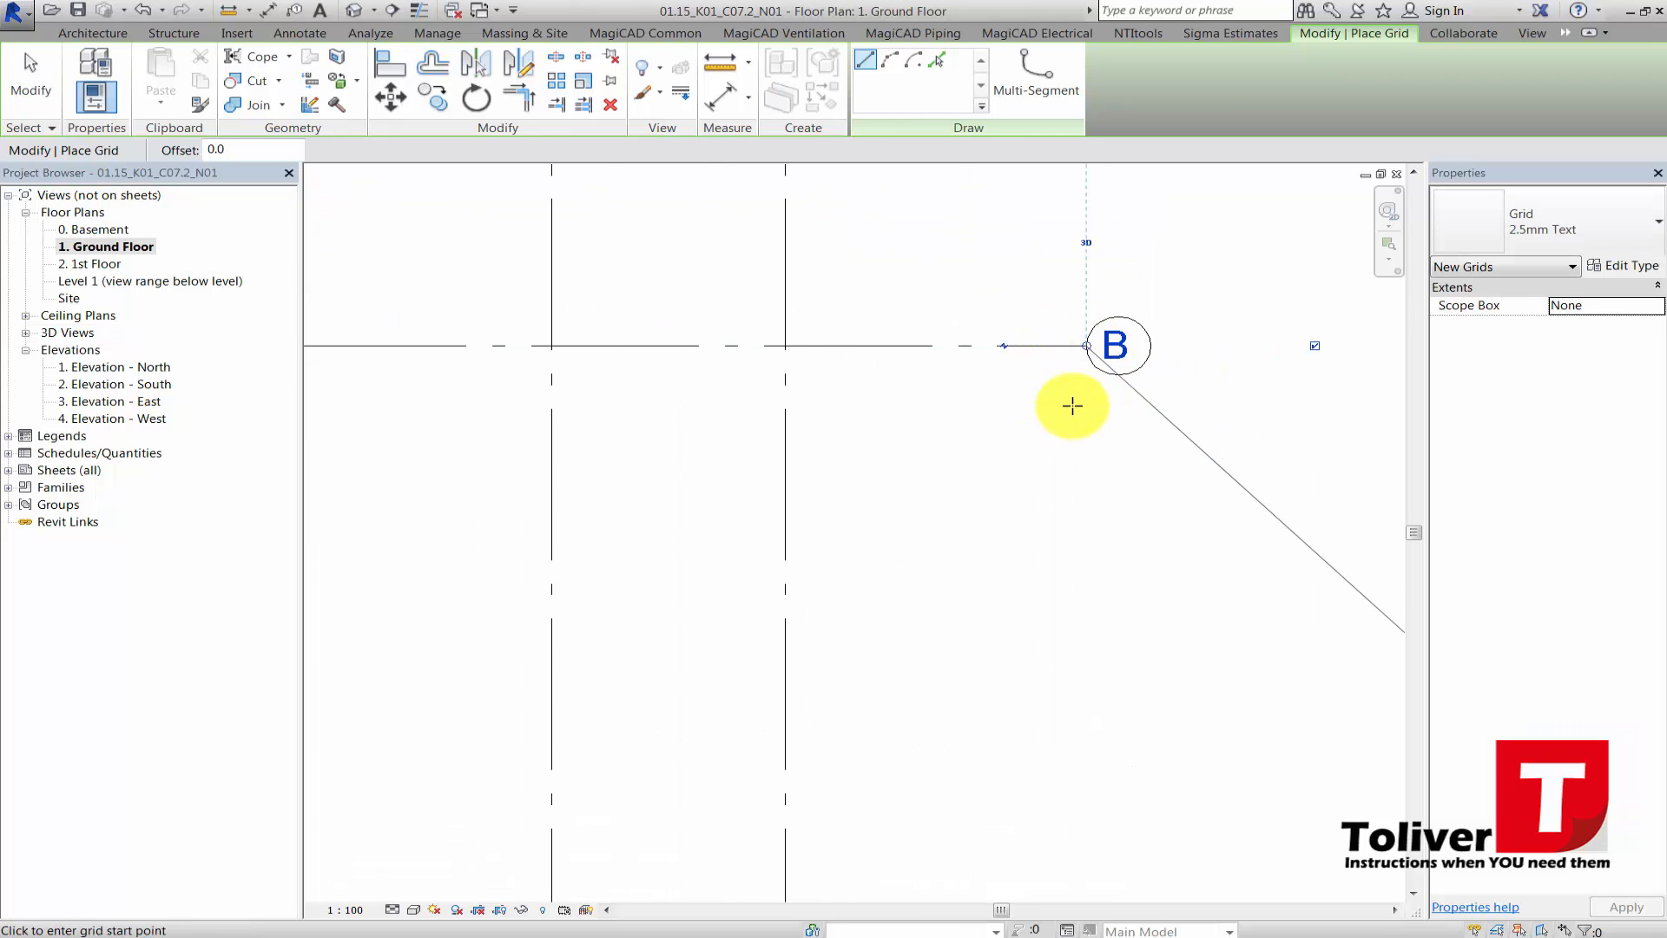
- Draw a third horizontal grid line a short distance below grid B, with both ends aligned to the grids above
scroll(1072, 406, "down", 6)
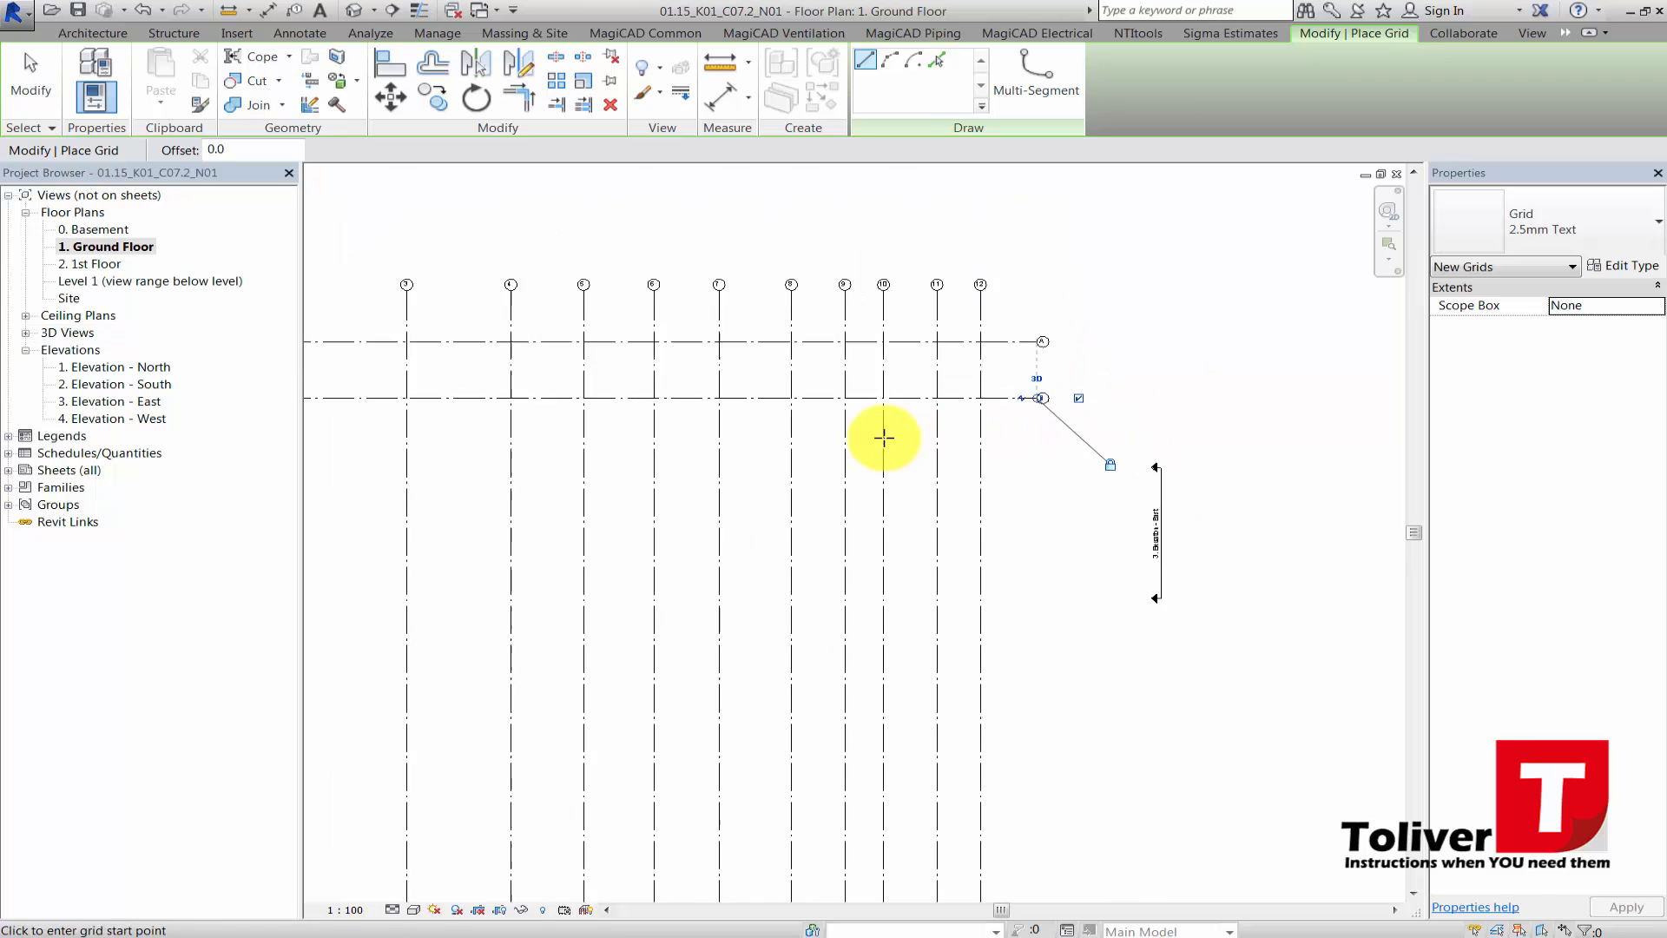
scroll(963, 376, "up", 2)
scroll(721, 375, "up", 2)
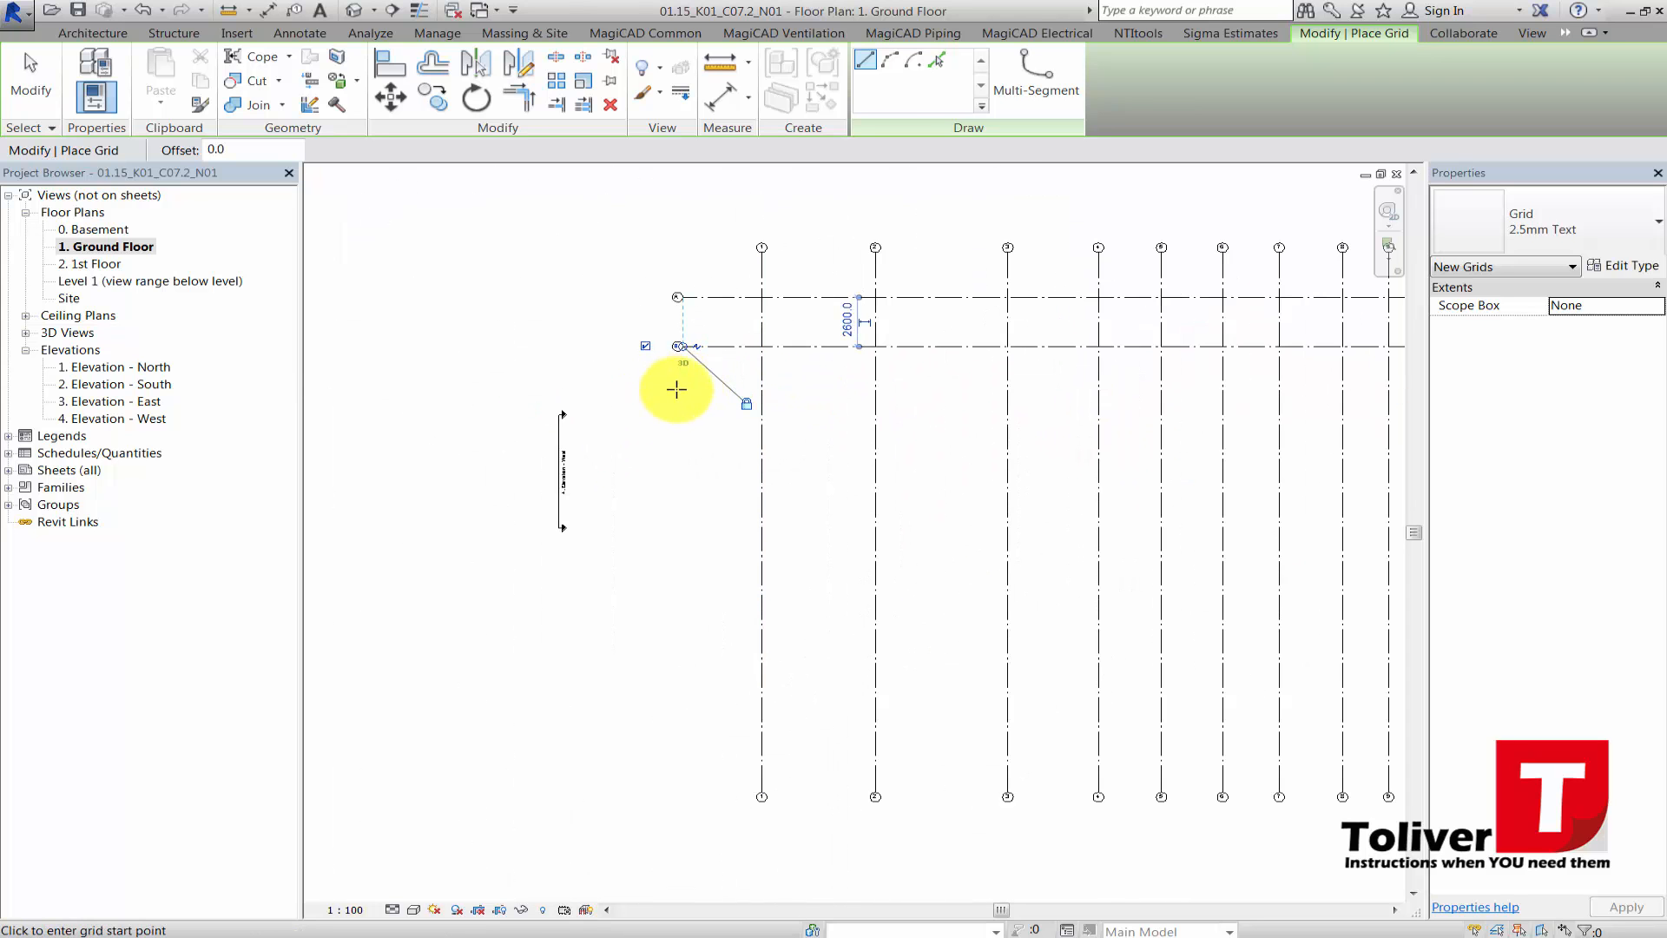
left_click(679, 389)
scroll(954, 399, "down", 3)
middle_click_drag(1011, 384, 719, 380)
scroll(722, 381, "up", 2)
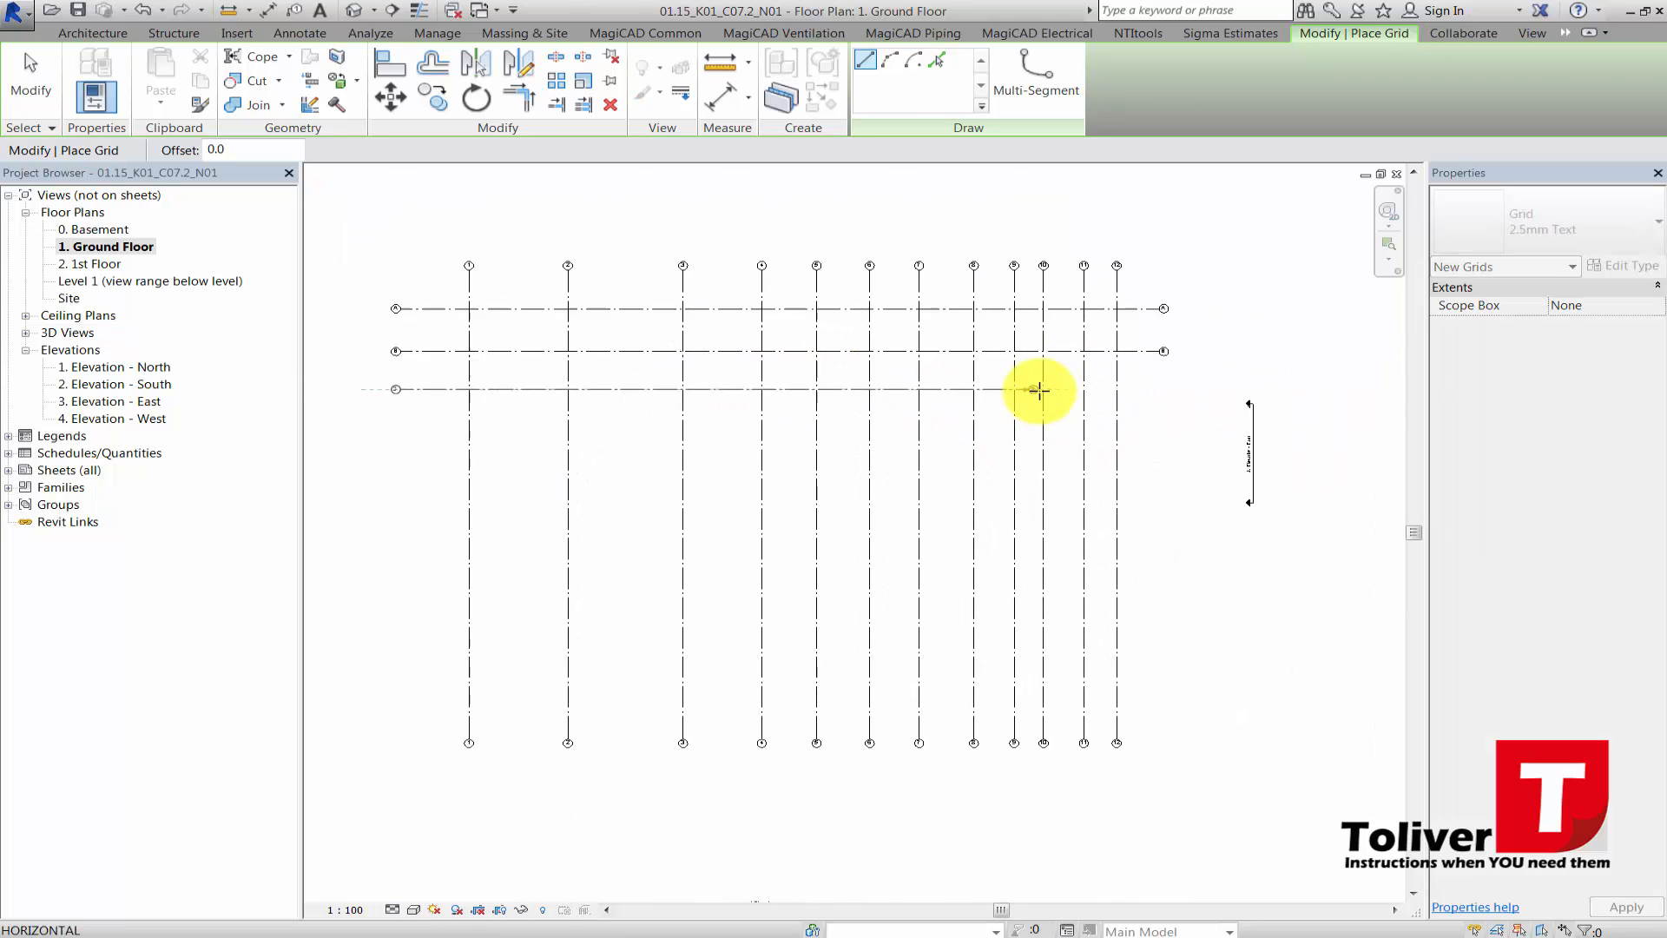
scroll(1154, 387, "up", 2)
left_click(1168, 388)
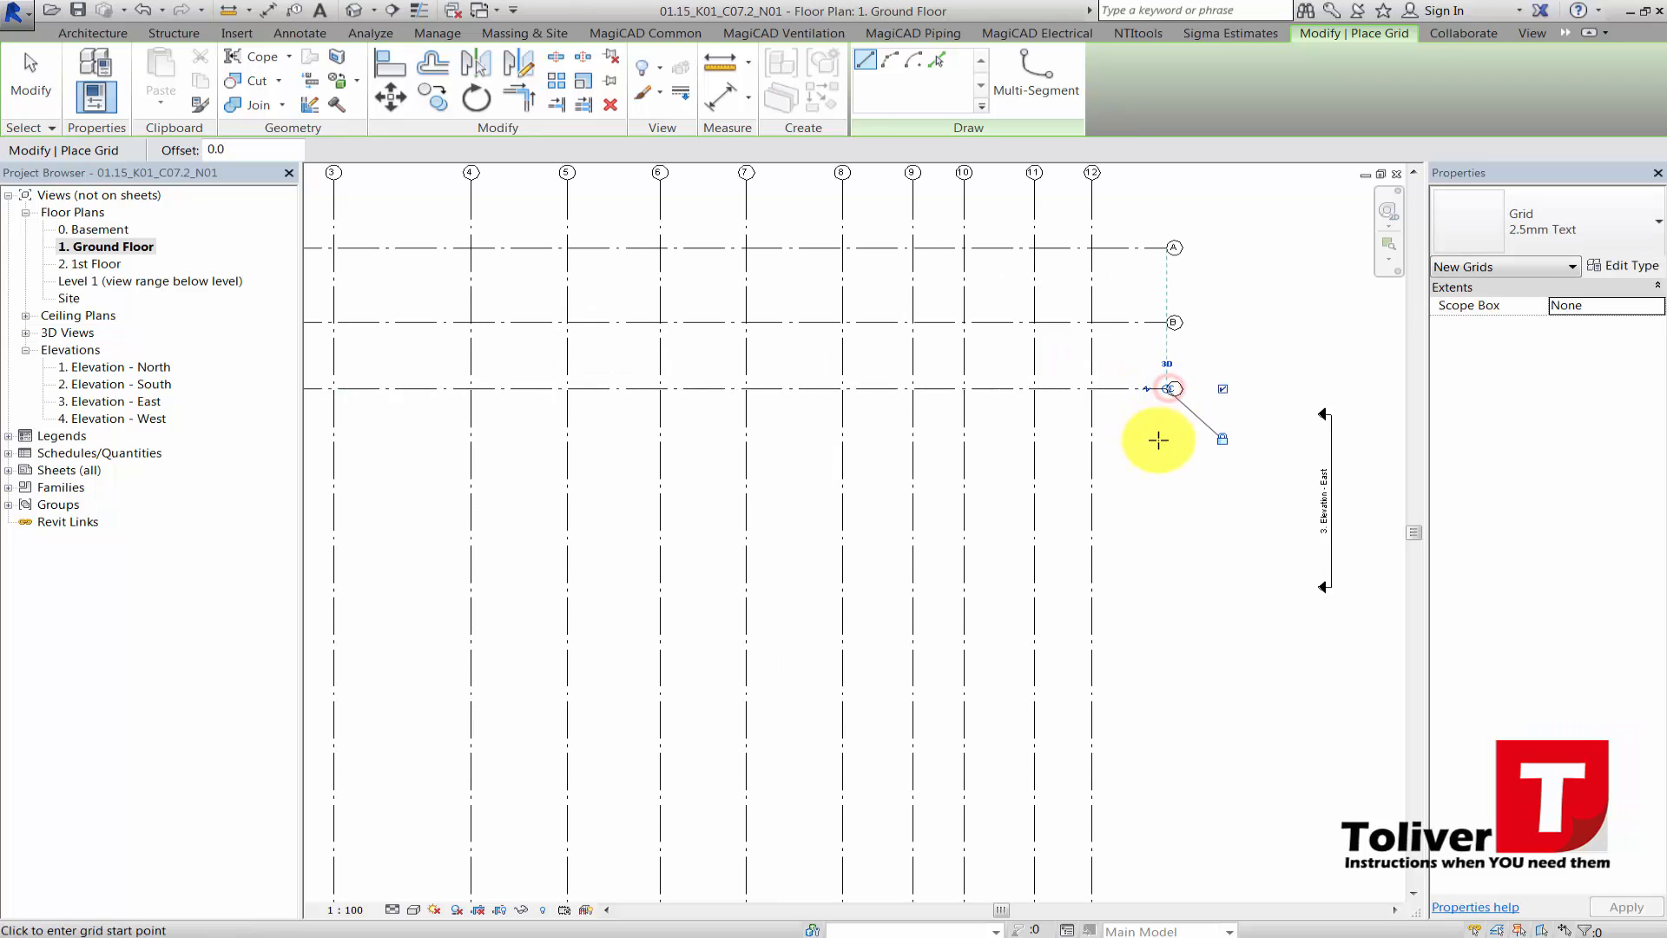
- Draw a horizontal grid line about 1900 mm below grid C, from the east side to the west, aligned at both ends
left_click(1165, 444)
scroll(855, 455, "down", 3)
middle_click_drag(790, 460, 974, 429)
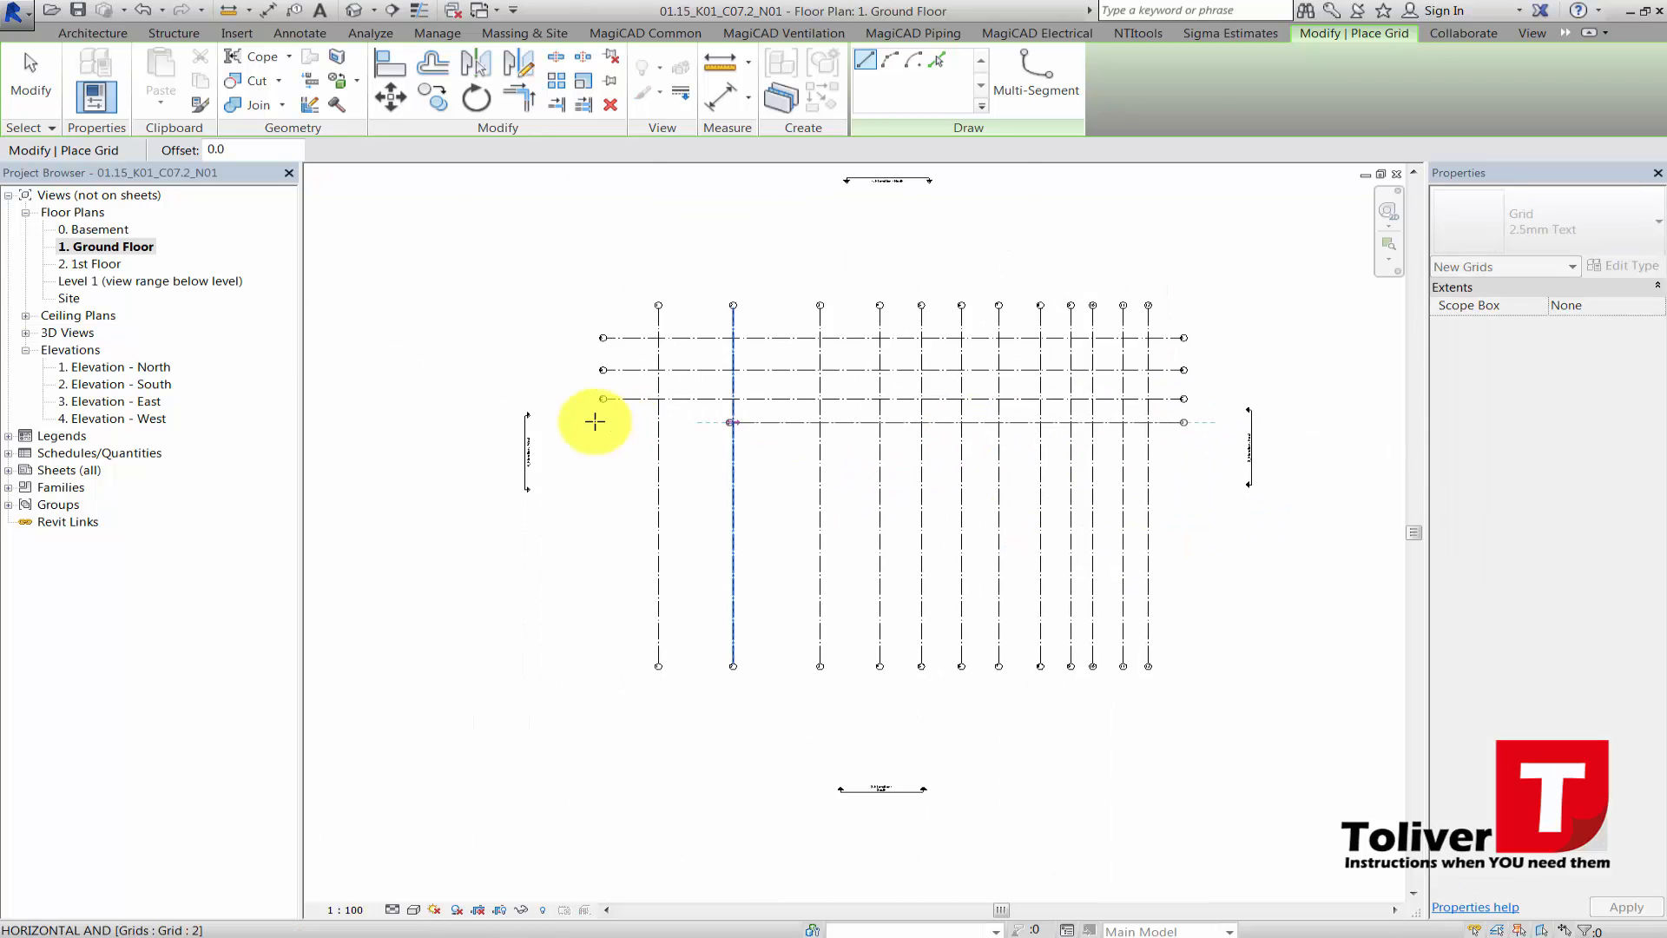
scroll(596, 421, "up", 1)
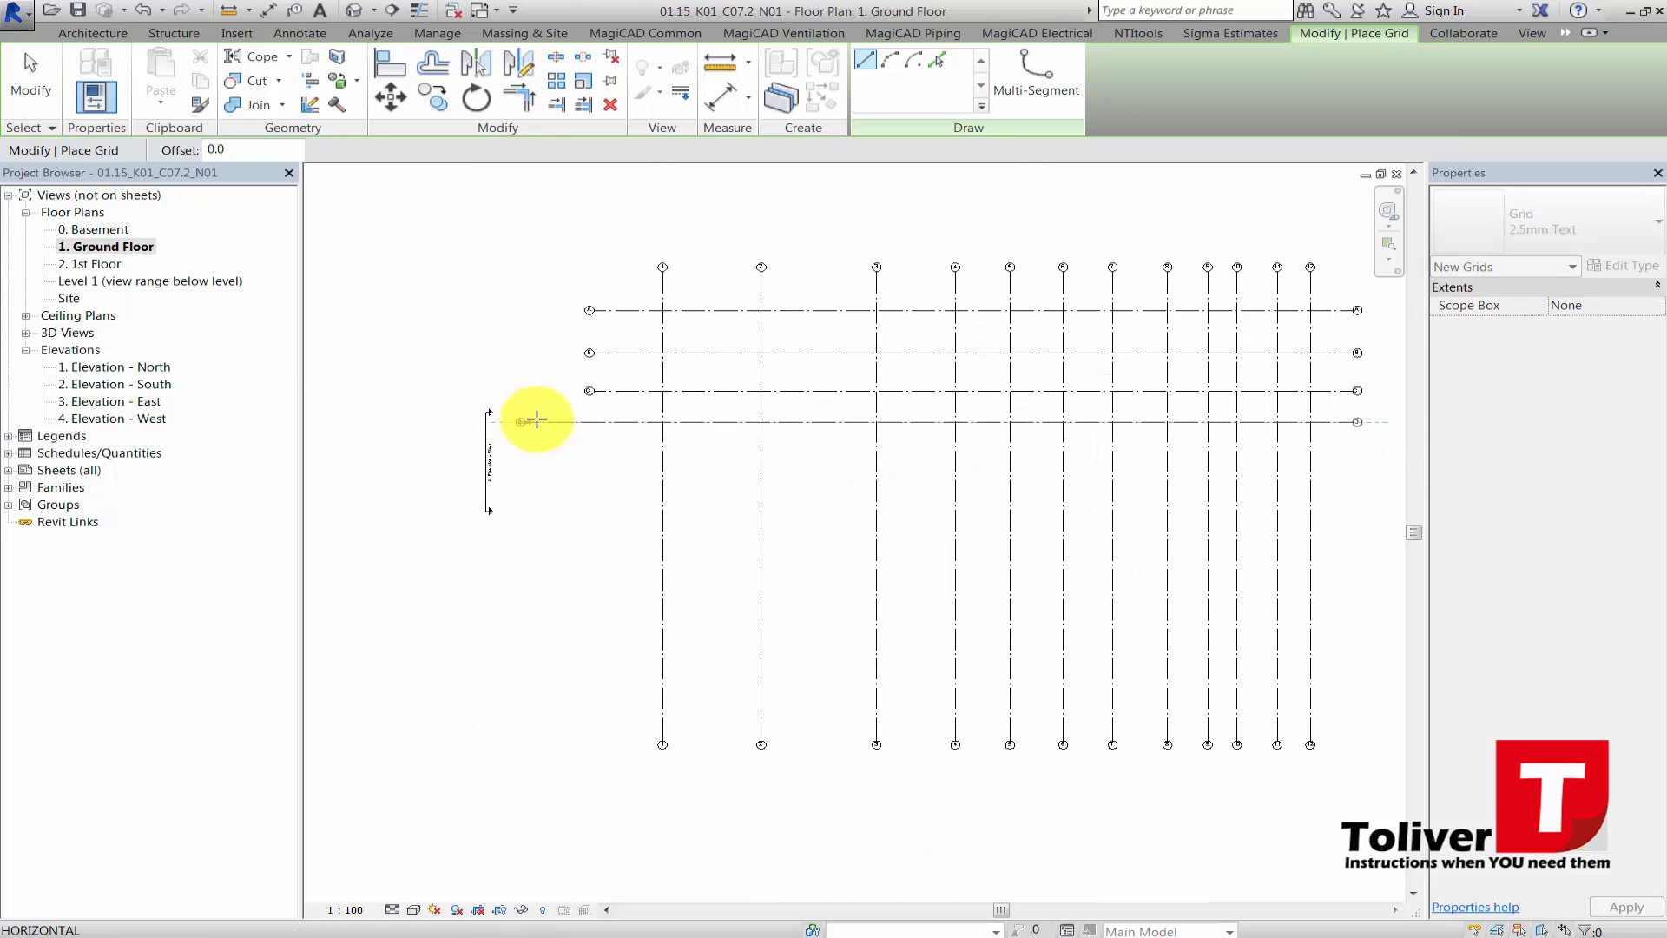
left_click(590, 422)
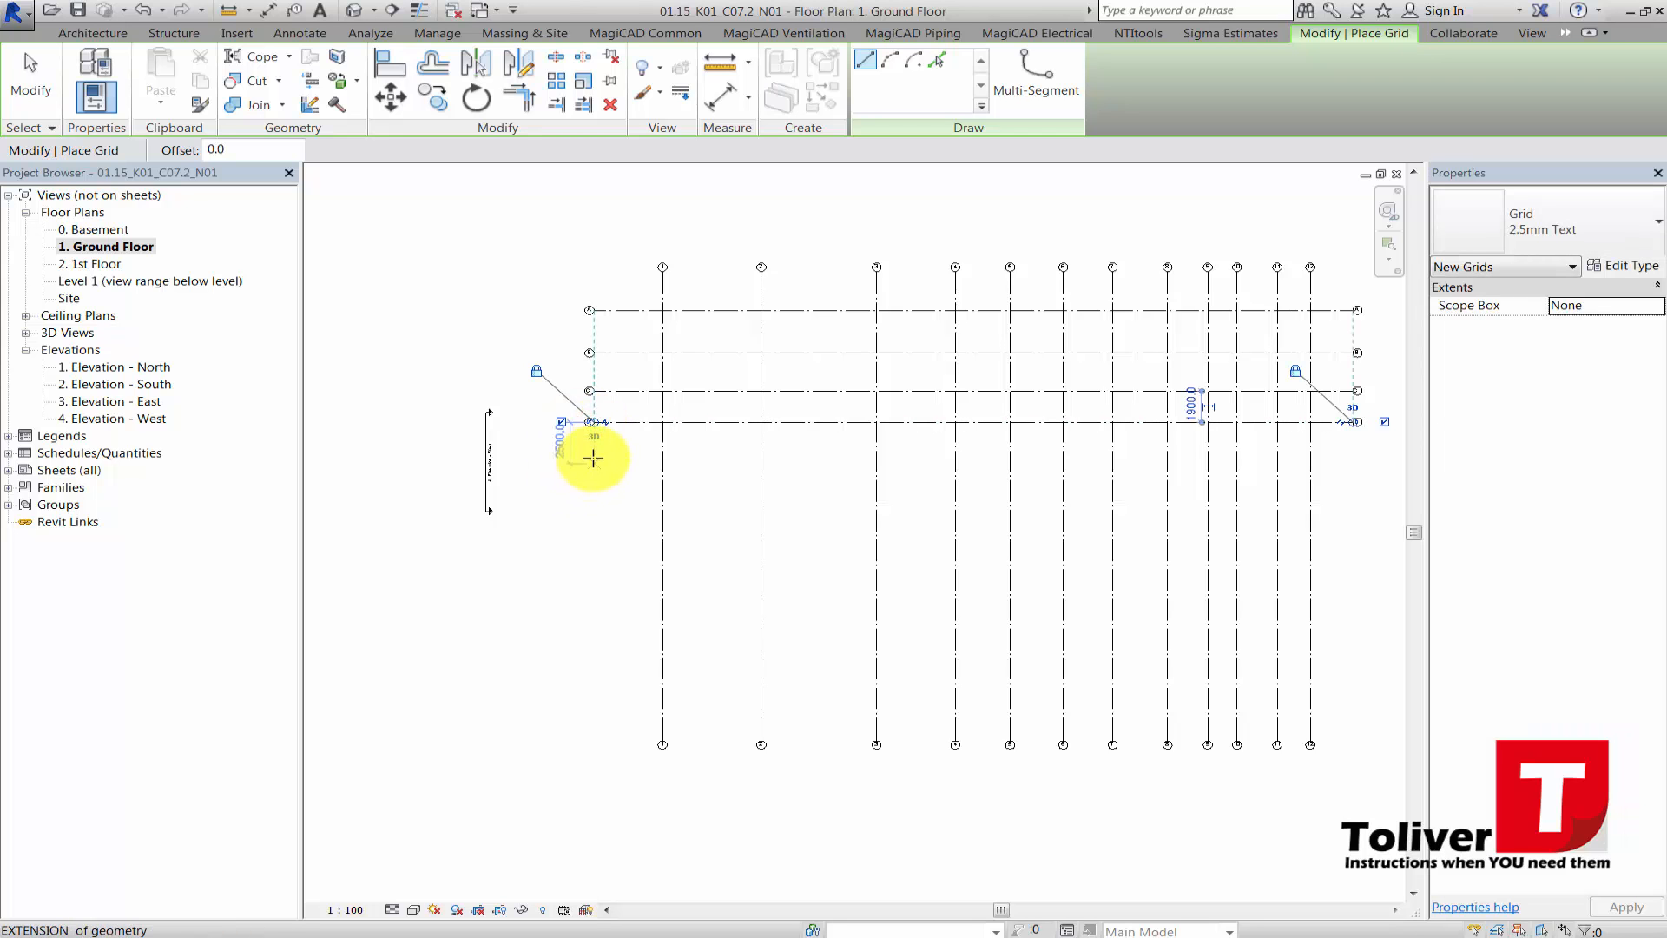
- Draw a fifth horizontal grid line below grid D, crossing all vertical grids and aligned at both ends
left_click(598, 457)
scroll(860, 474, "down", 2)
middle_click_drag(855, 477, 594, 466)
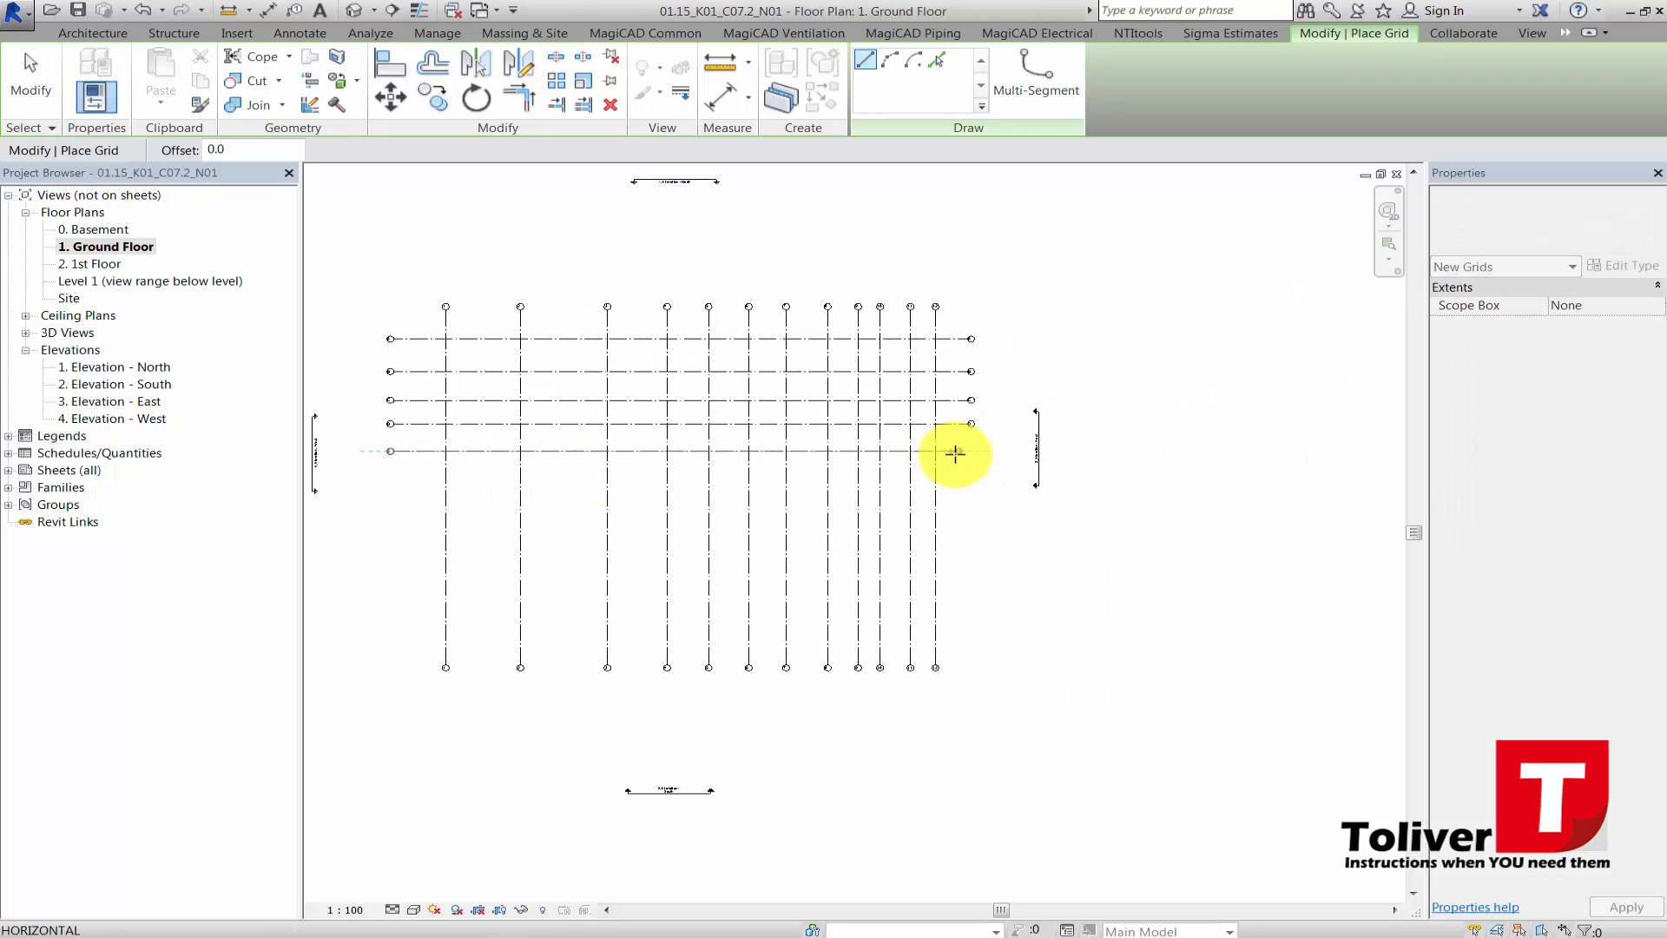
left_click(965, 451)
scroll(950, 469, "up", 2)
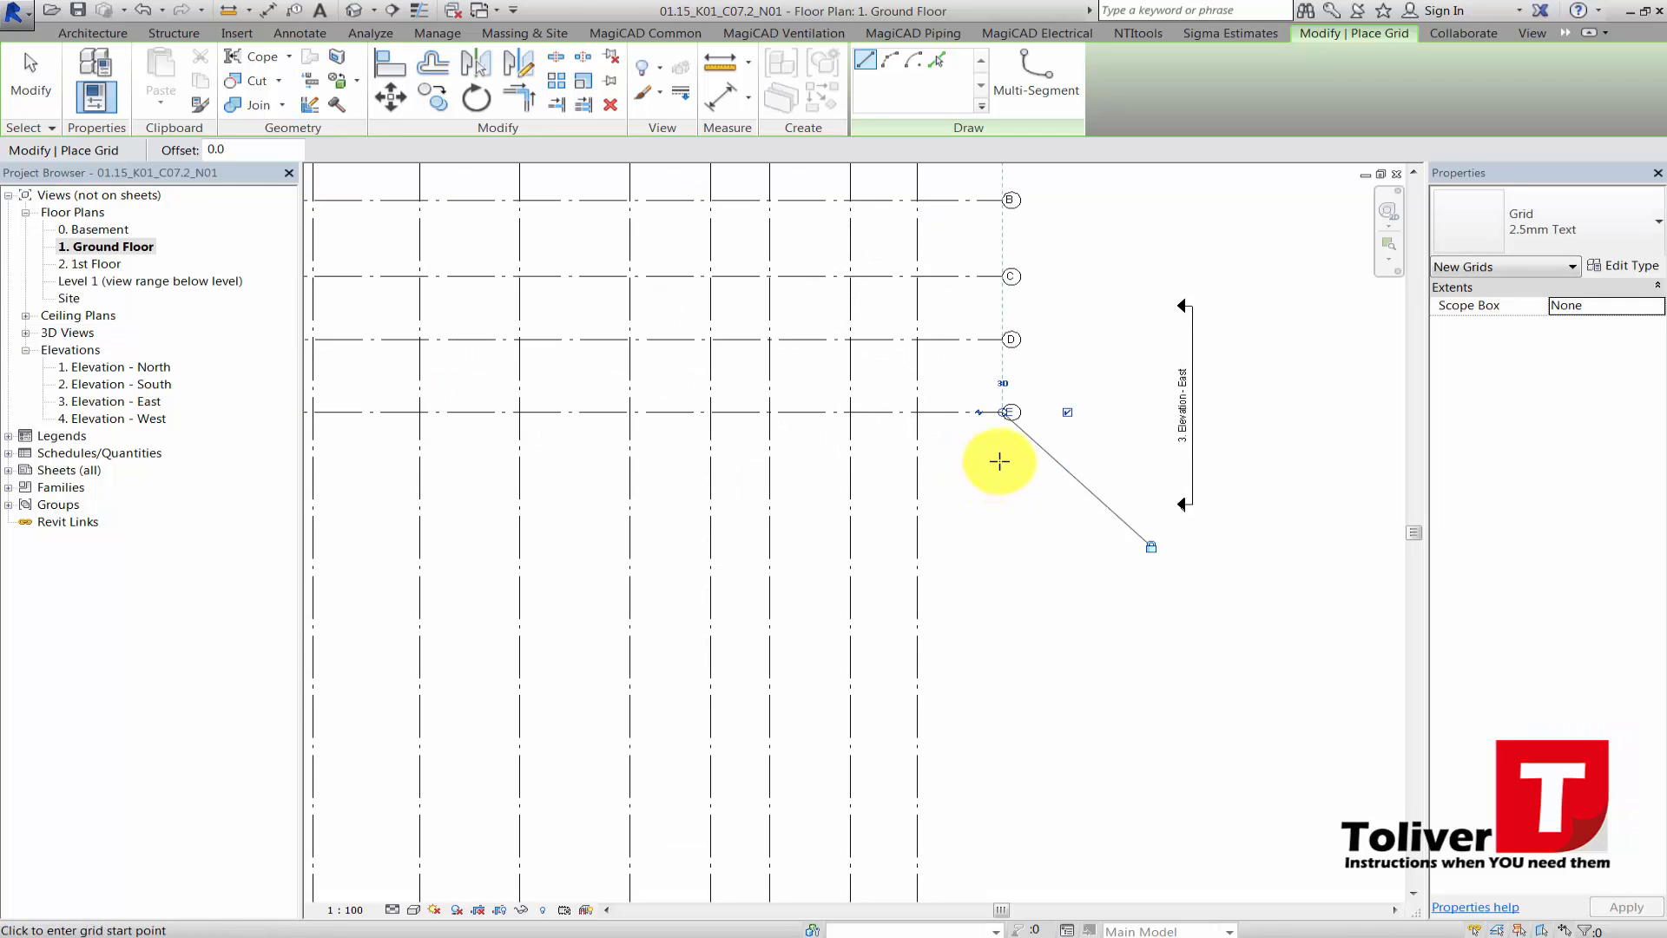
- Draw a sixth horizontal grid line closely below grid E, keeping its ends aligned with the grids above
left_click(1000, 461)
scroll(809, 460, "down", 3)
middle_click_drag(584, 457, 1085, 421)
scroll(521, 392, "up", 2)
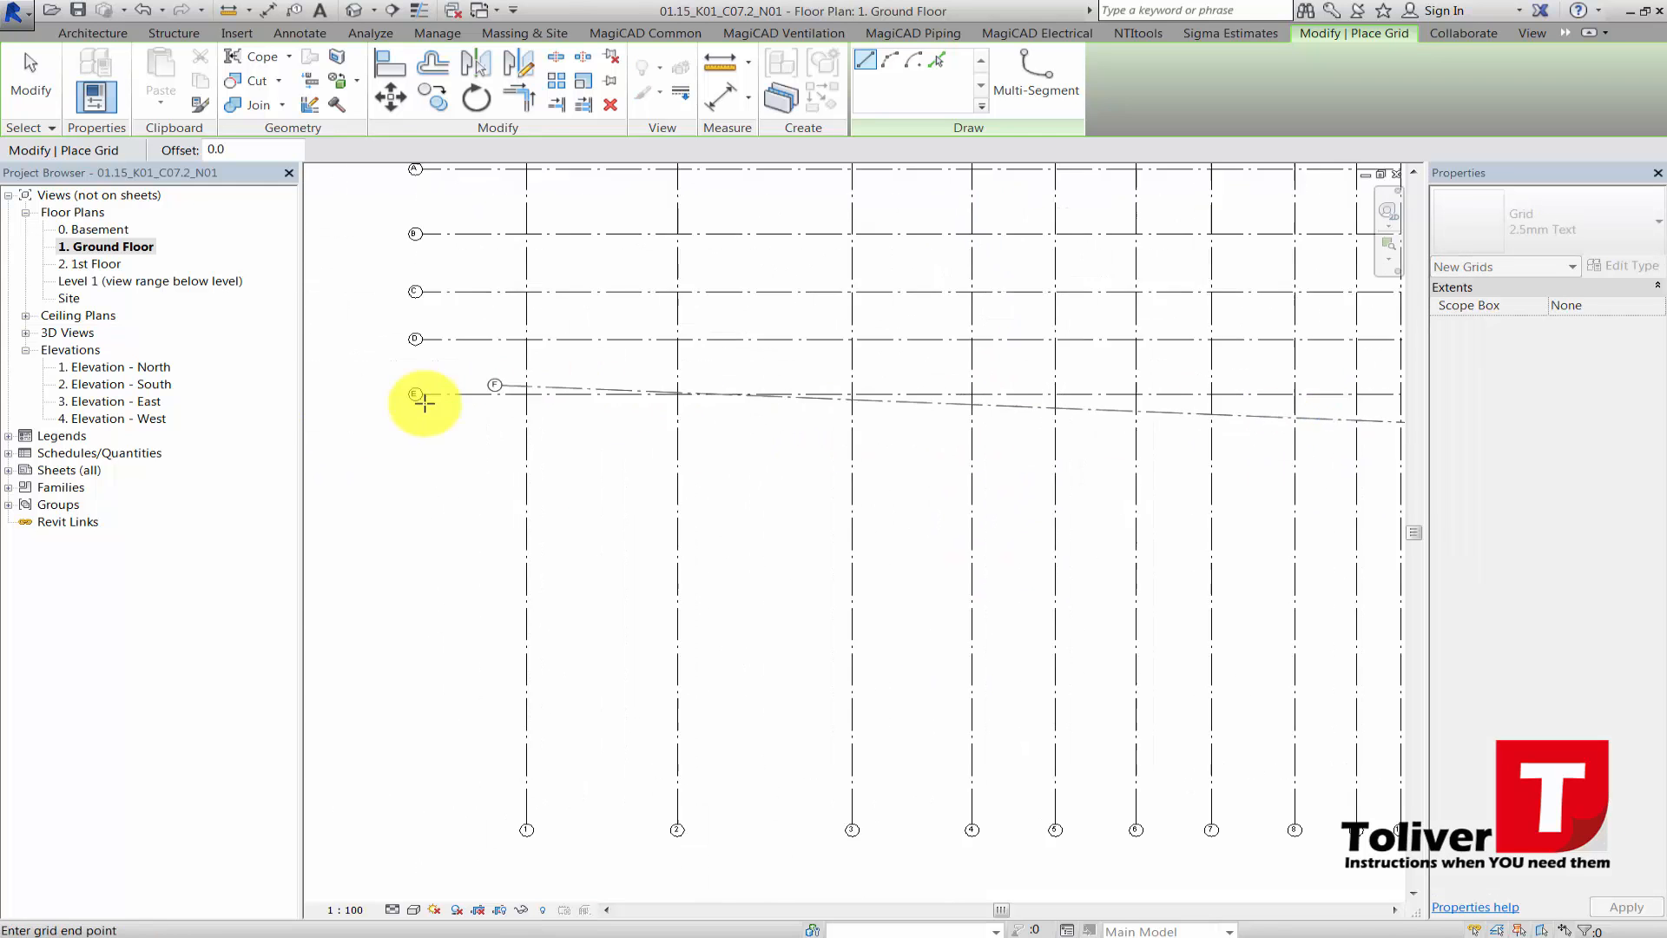
left_click(422, 442)
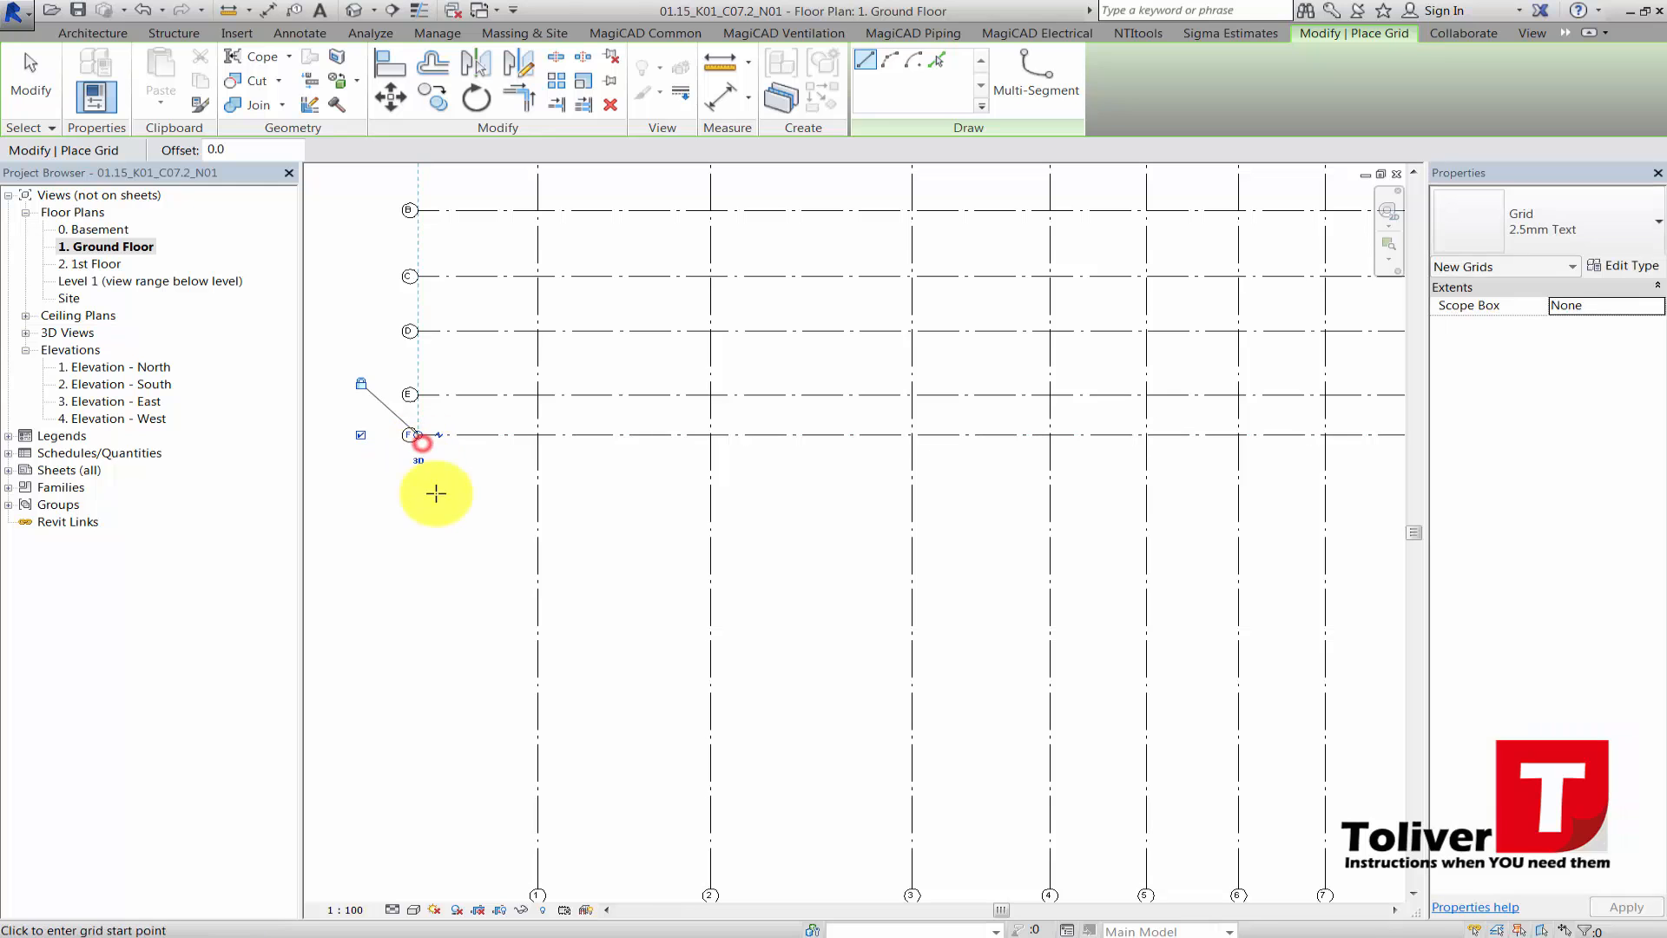
- Draw a seventh horizontal grid line below grid F, from the west end to the aligned east end
left_click(418, 480)
scroll(718, 539, "down", 3)
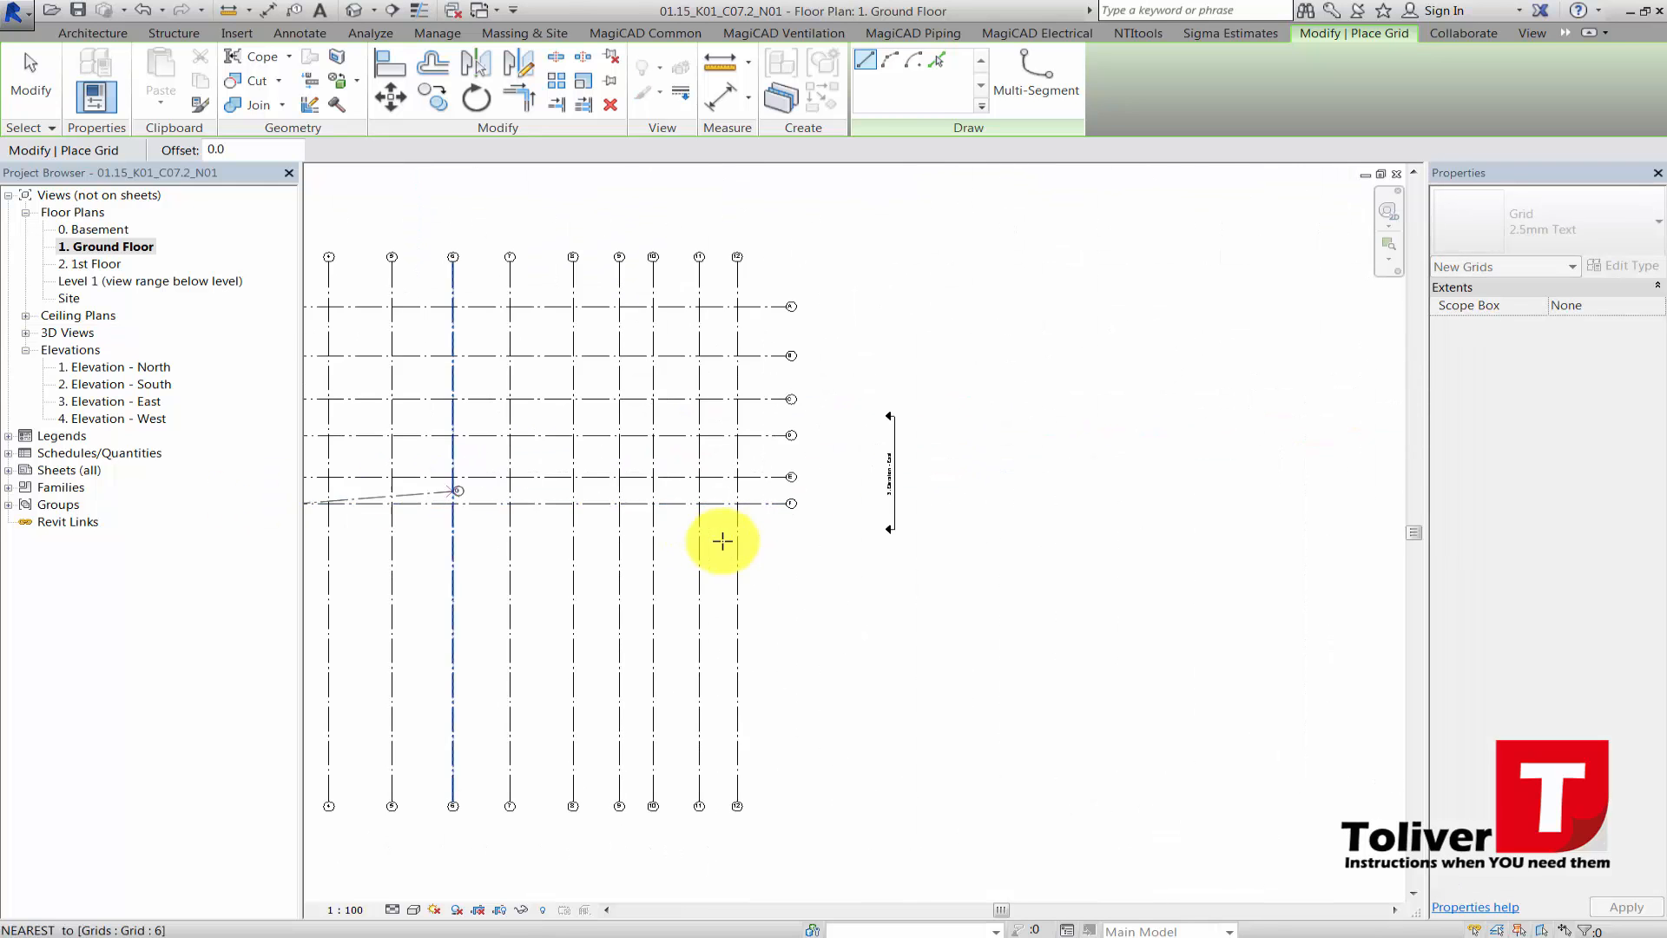
scroll(826, 521, "up", 4)
left_click(875, 516)
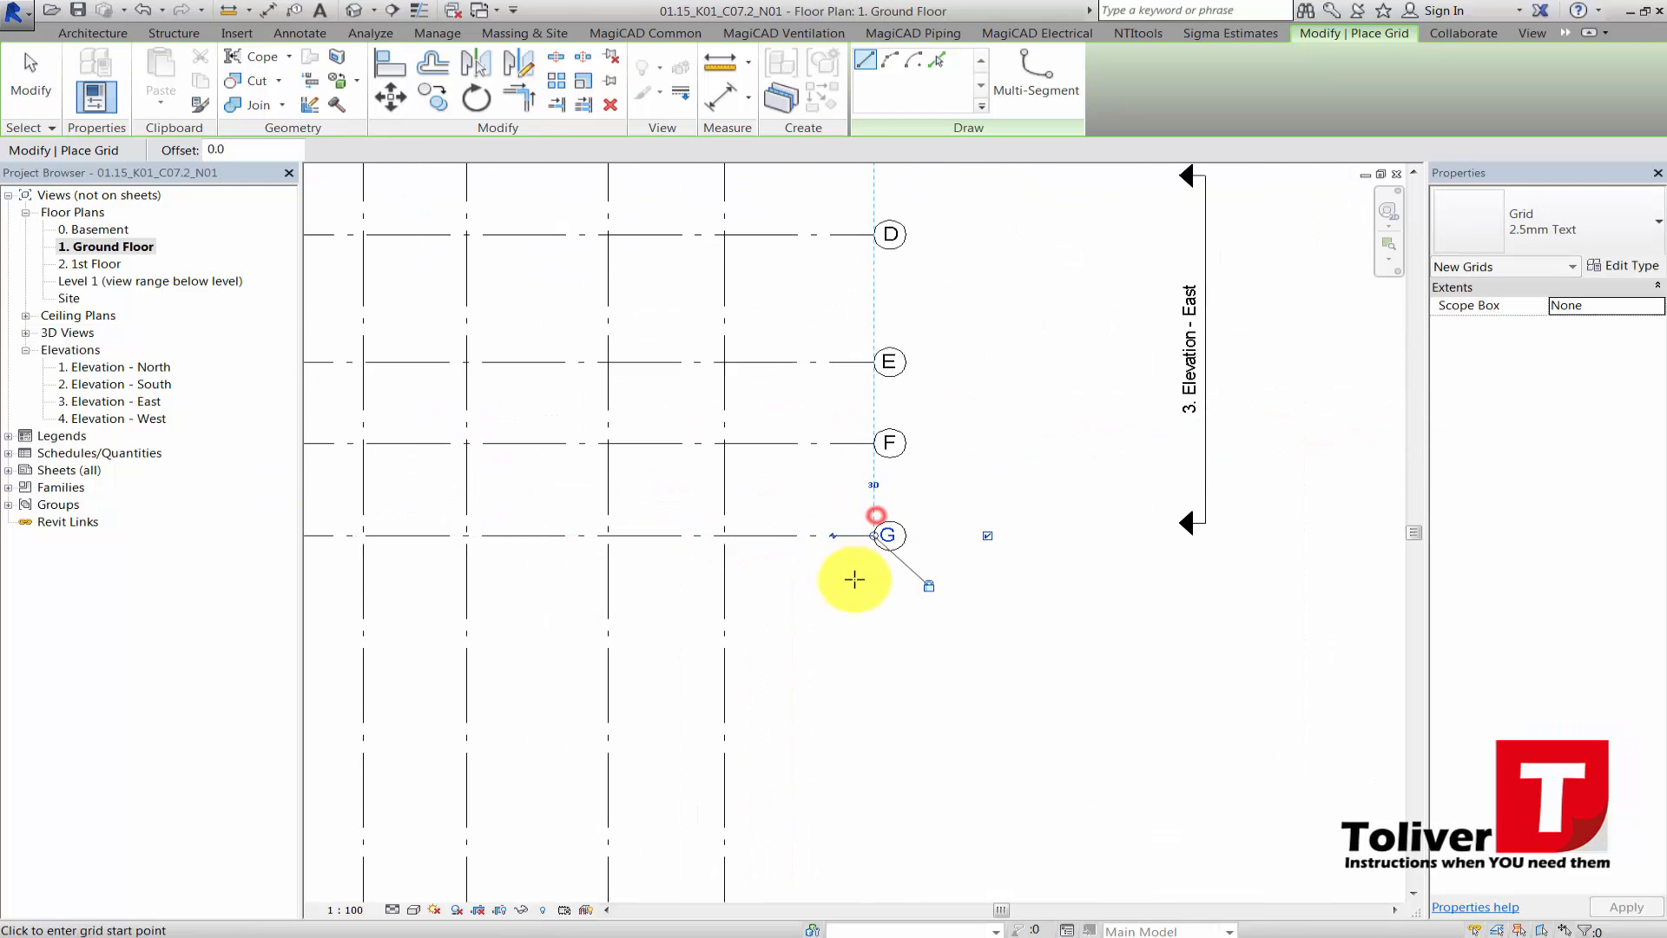
- Draw an eighth horizontal grid line closely below grid G, ending in line with the other western bubbles
left_click(874, 606)
scroll(538, 624, "down", 2)
middle_click_drag(538, 624, 1169, 520)
scroll(576, 577, "down", 3)
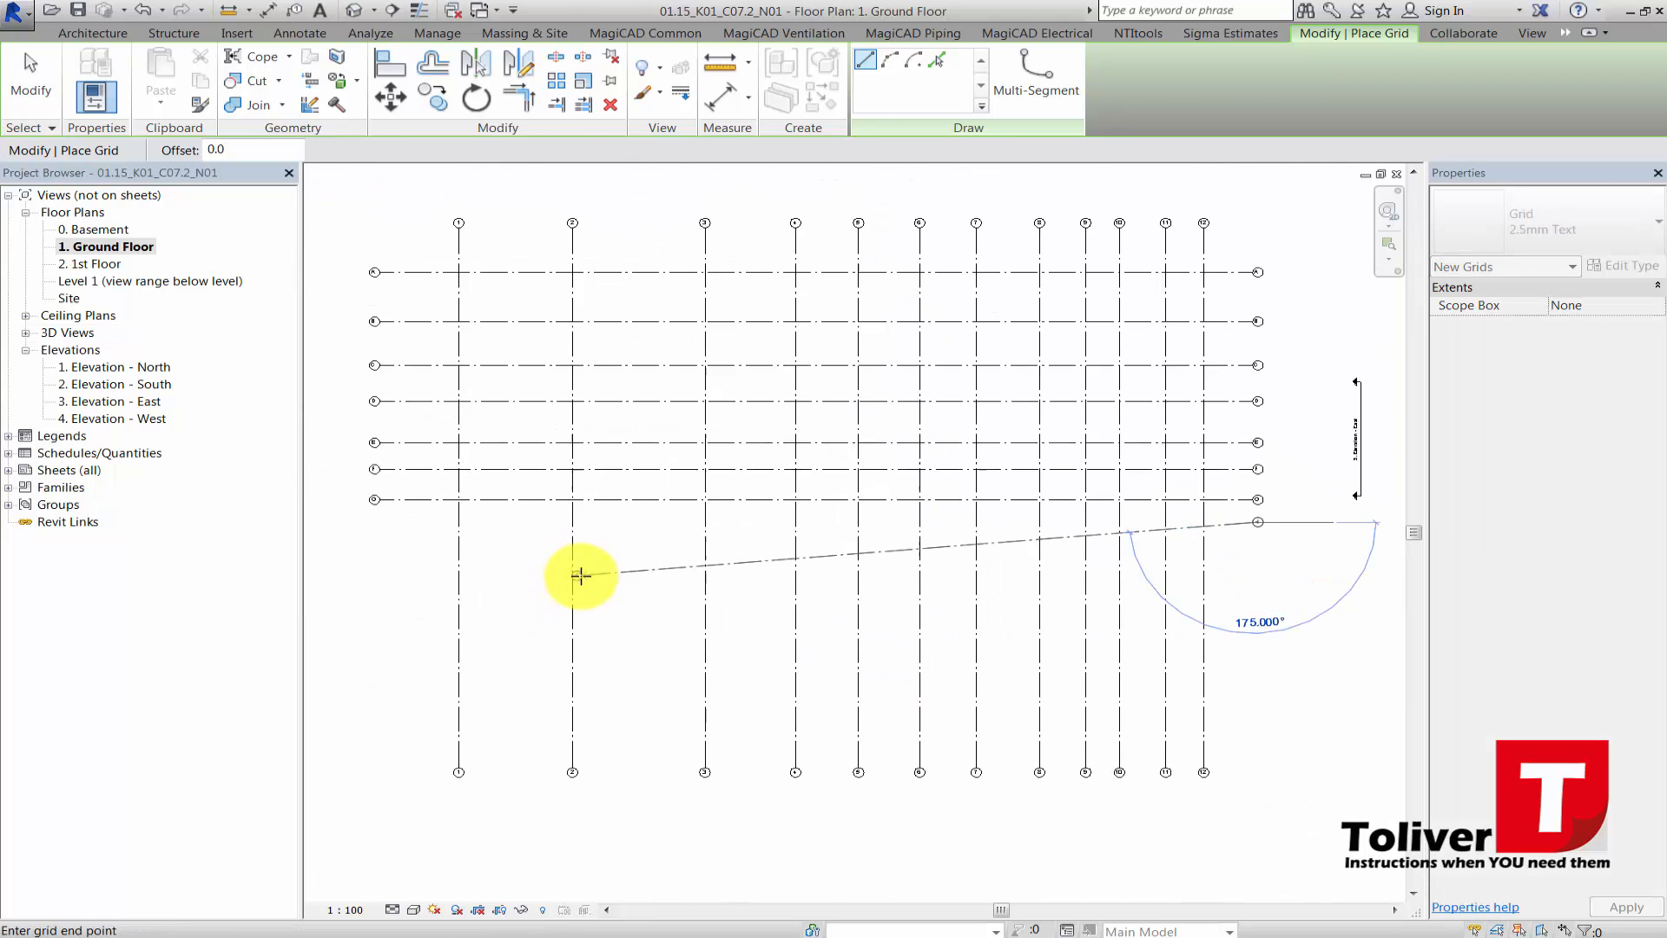
scroll(651, 539, "up", 4)
left_click(686, 497)
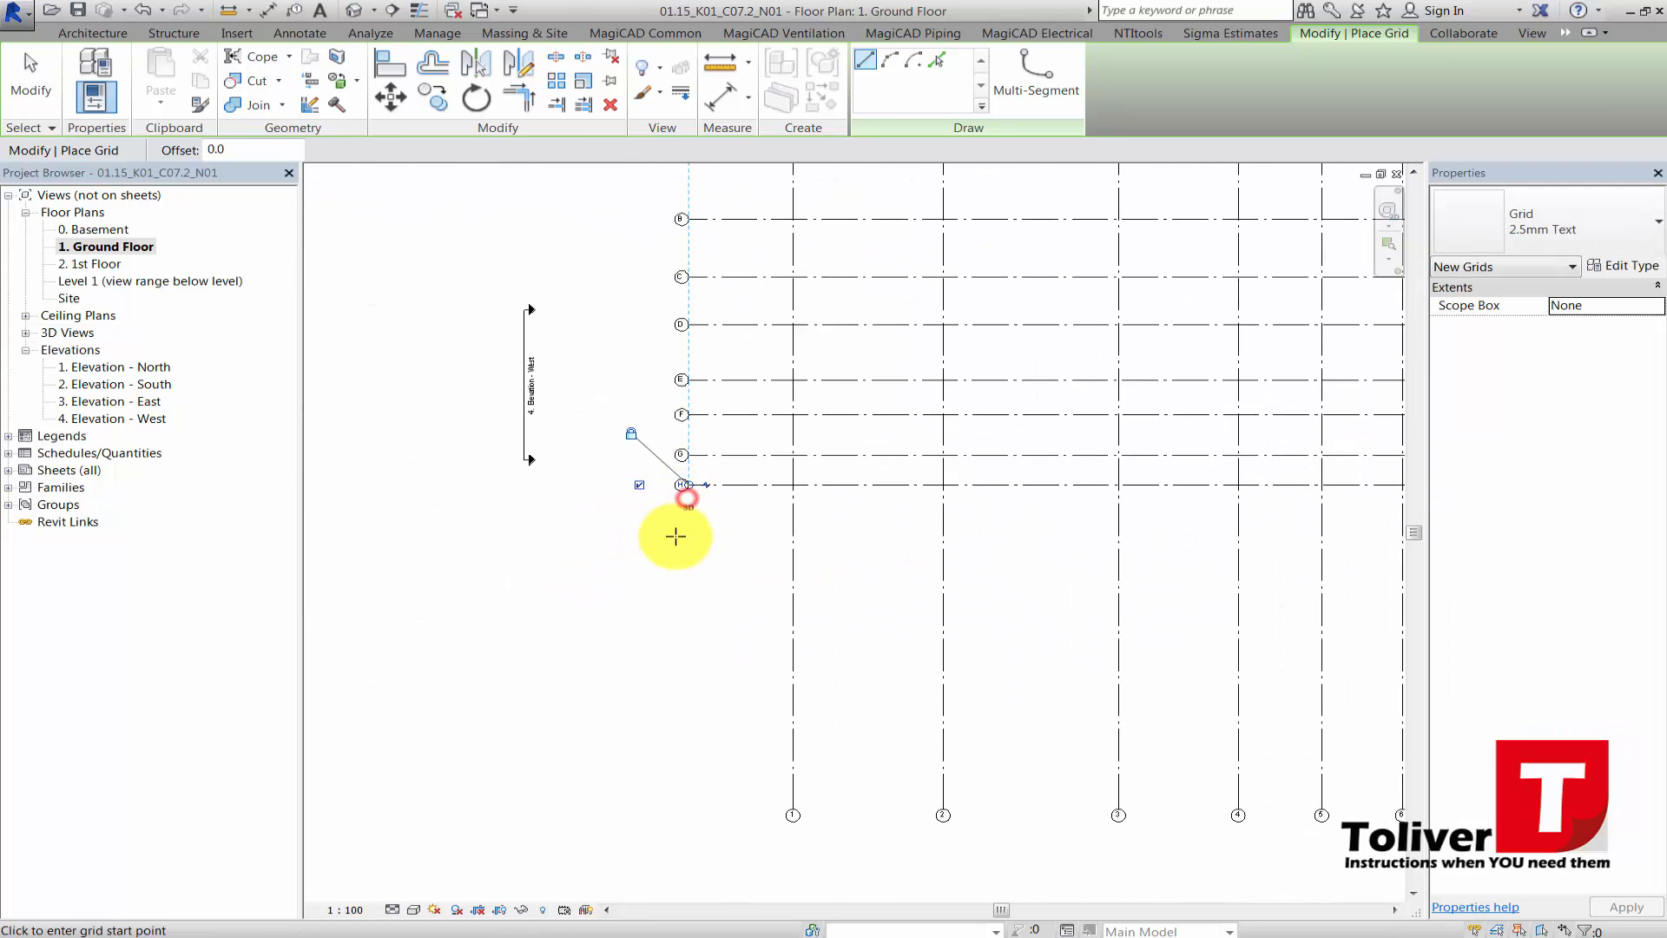
- Draw a ninth horizontal grid line below grid H, aligned at both ends, and finish placing grids
left_click(687, 531)
scroll(633, 544, "down", 2)
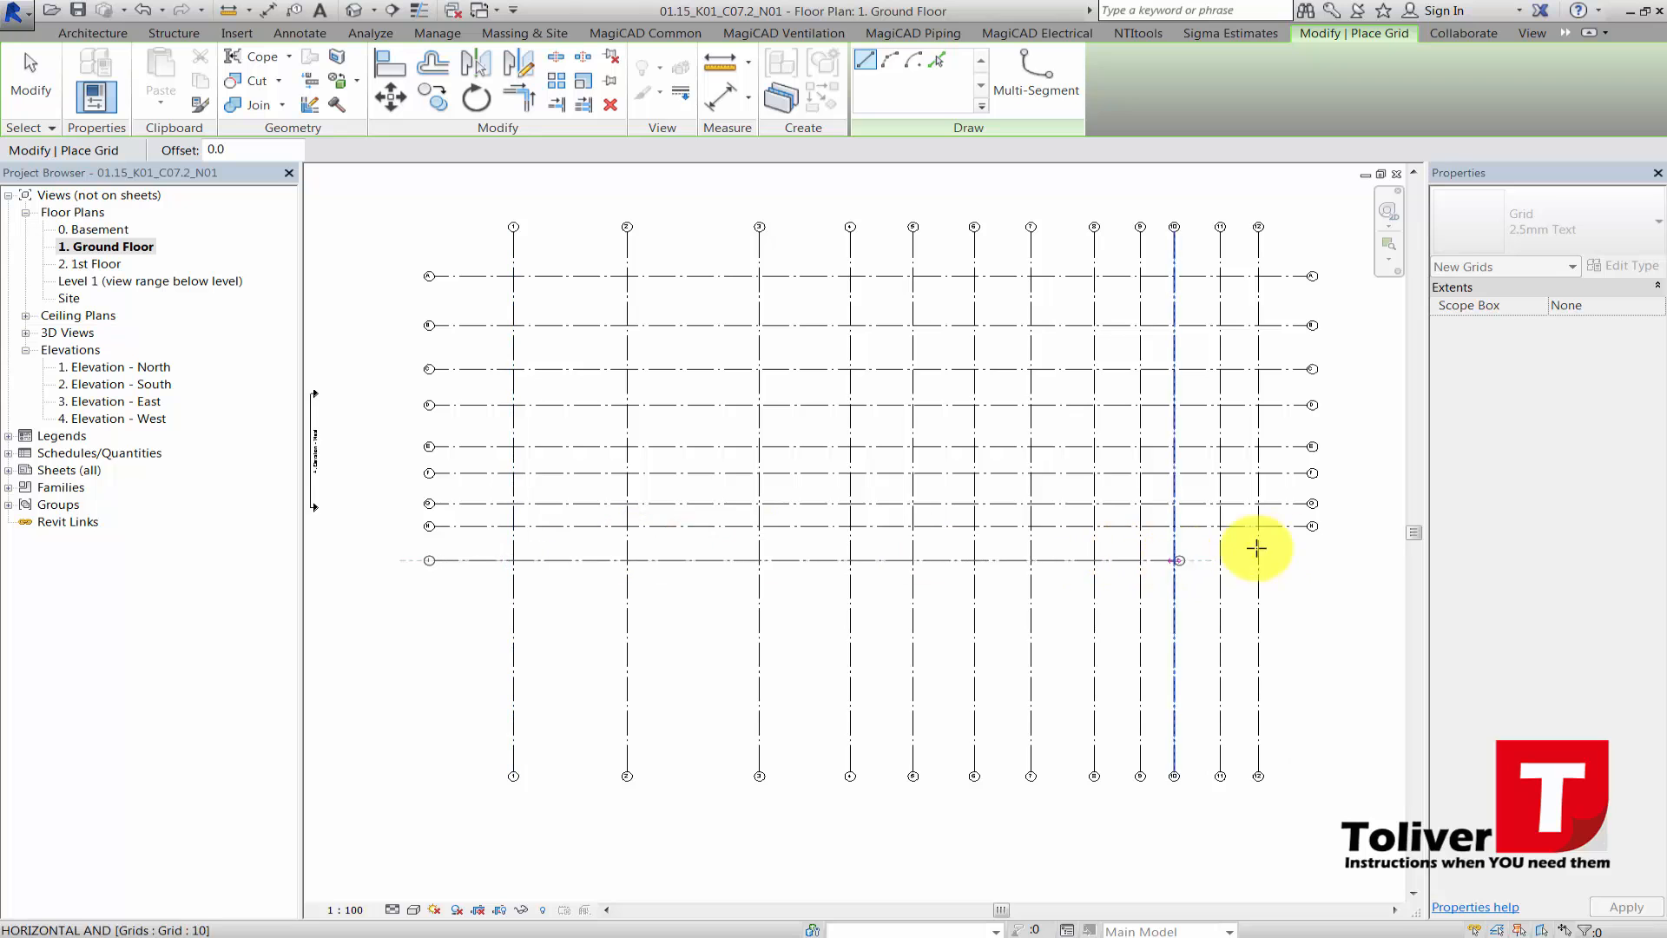
left_click(1306, 550)
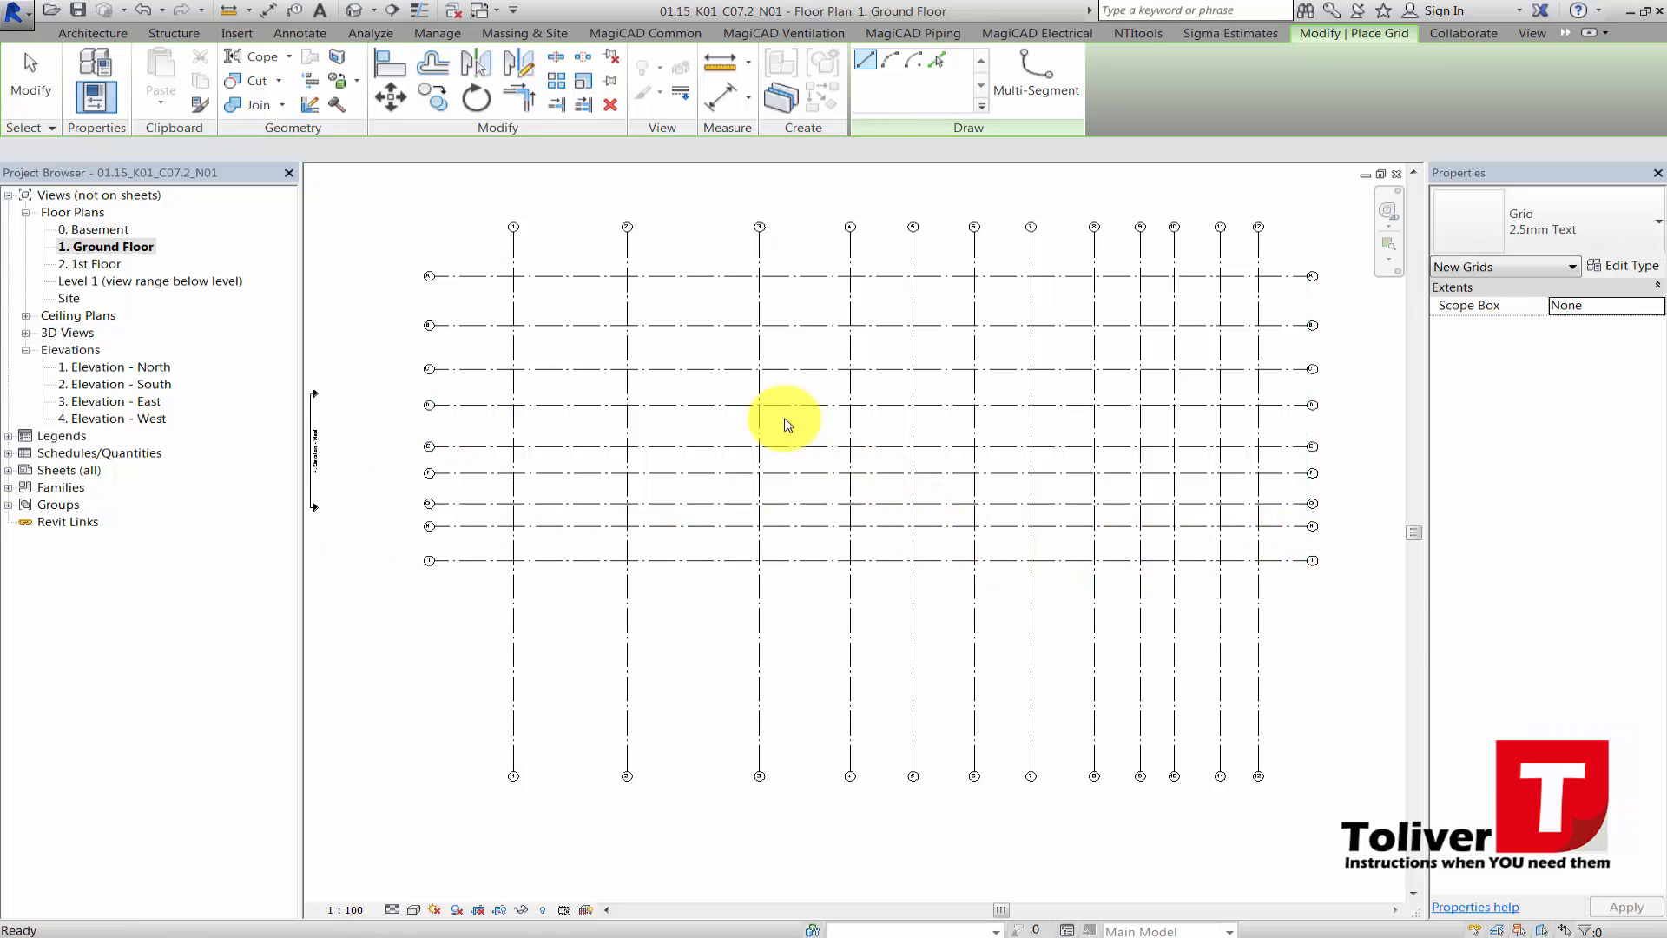
key("Escape")
key("Escape")
- Set the distance between vertical grid lines 1 and 2 to 3600 mm by moving grid 2
scroll(856, 547, "down", 2)
scroll(597, 397, "up", 5)
middle_click_drag(674, 454, 631, 385)
scroll(629, 382, "down", 3)
scroll(665, 388, "down", 2)
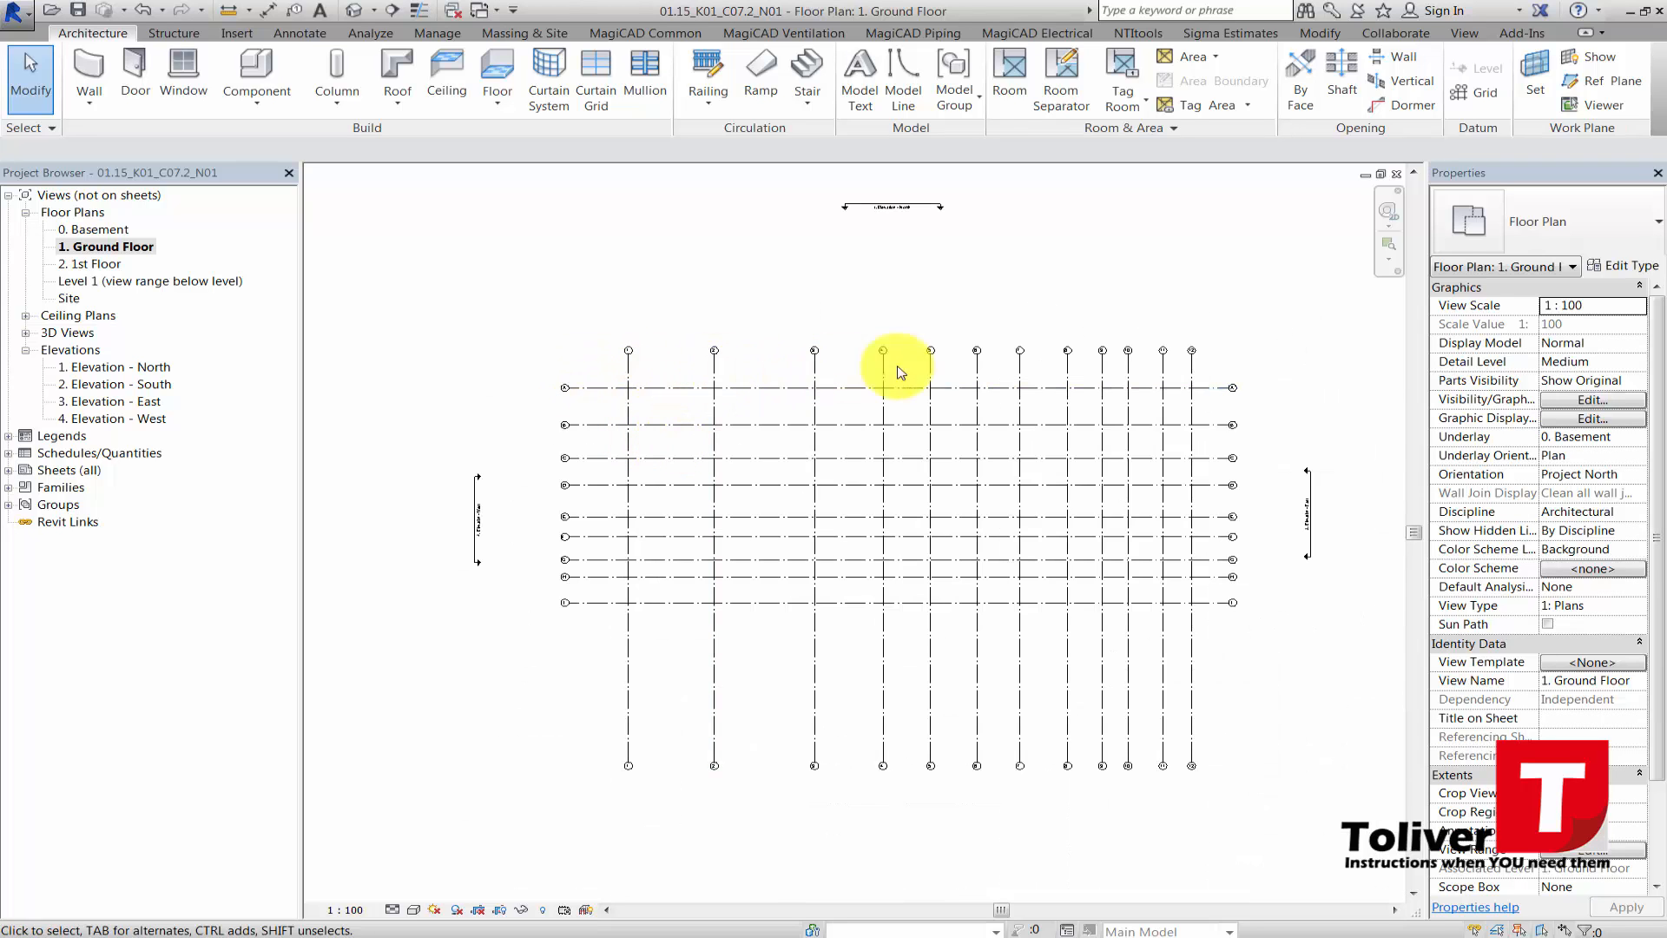
scroll(580, 369, "up", 5)
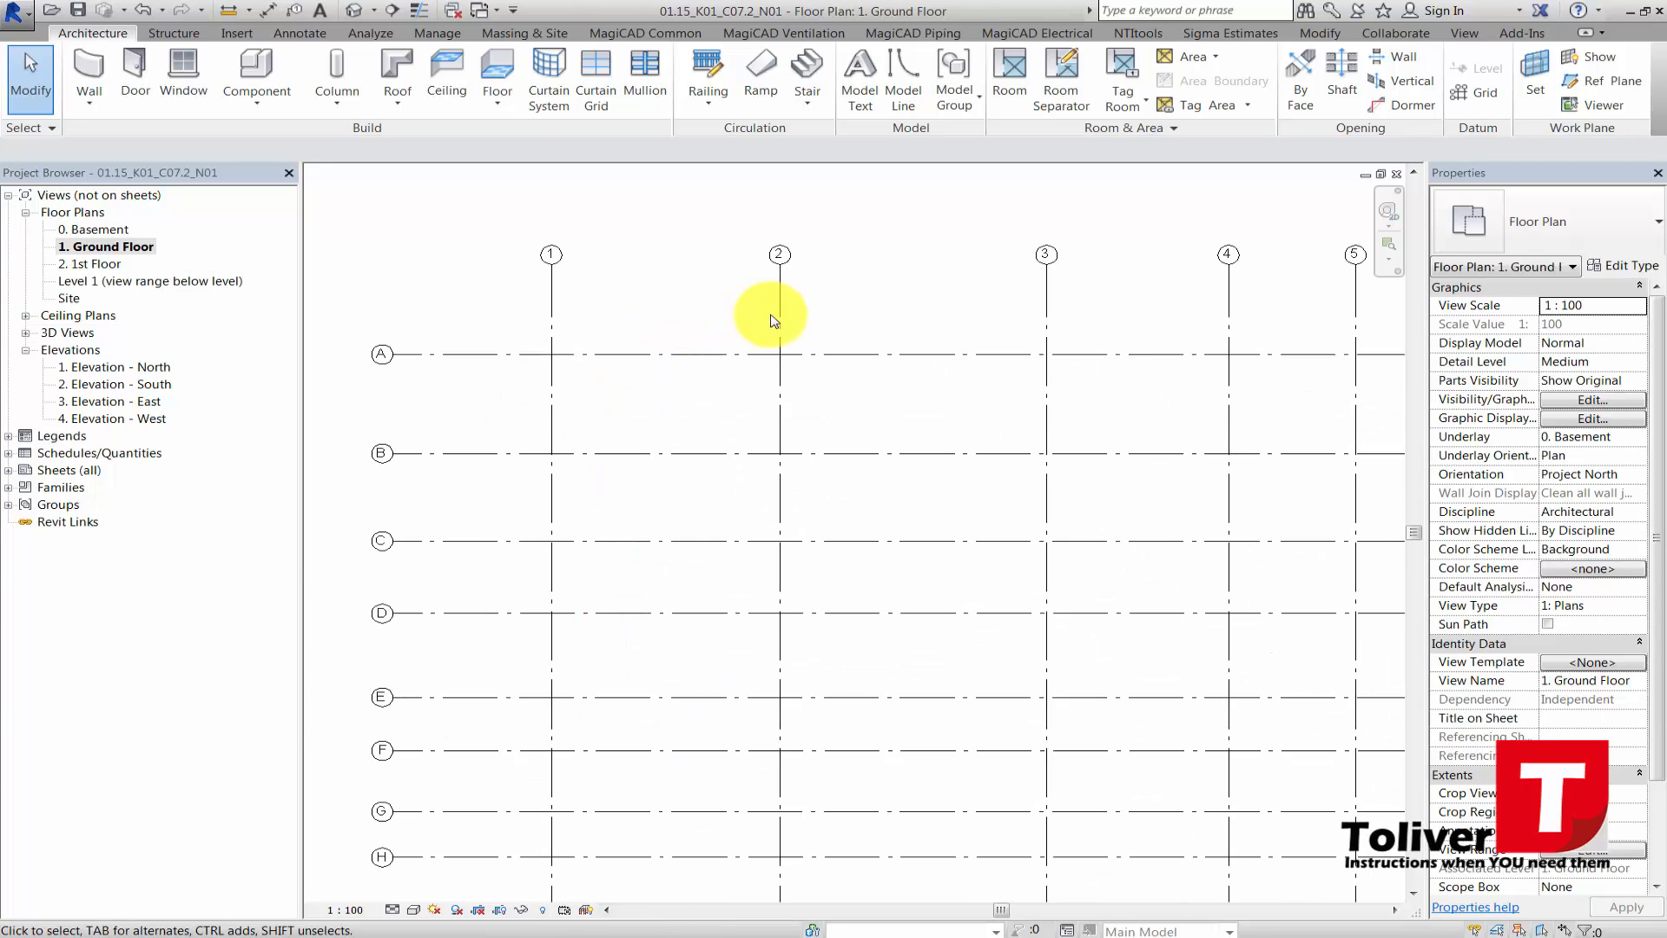
left_click(778, 320)
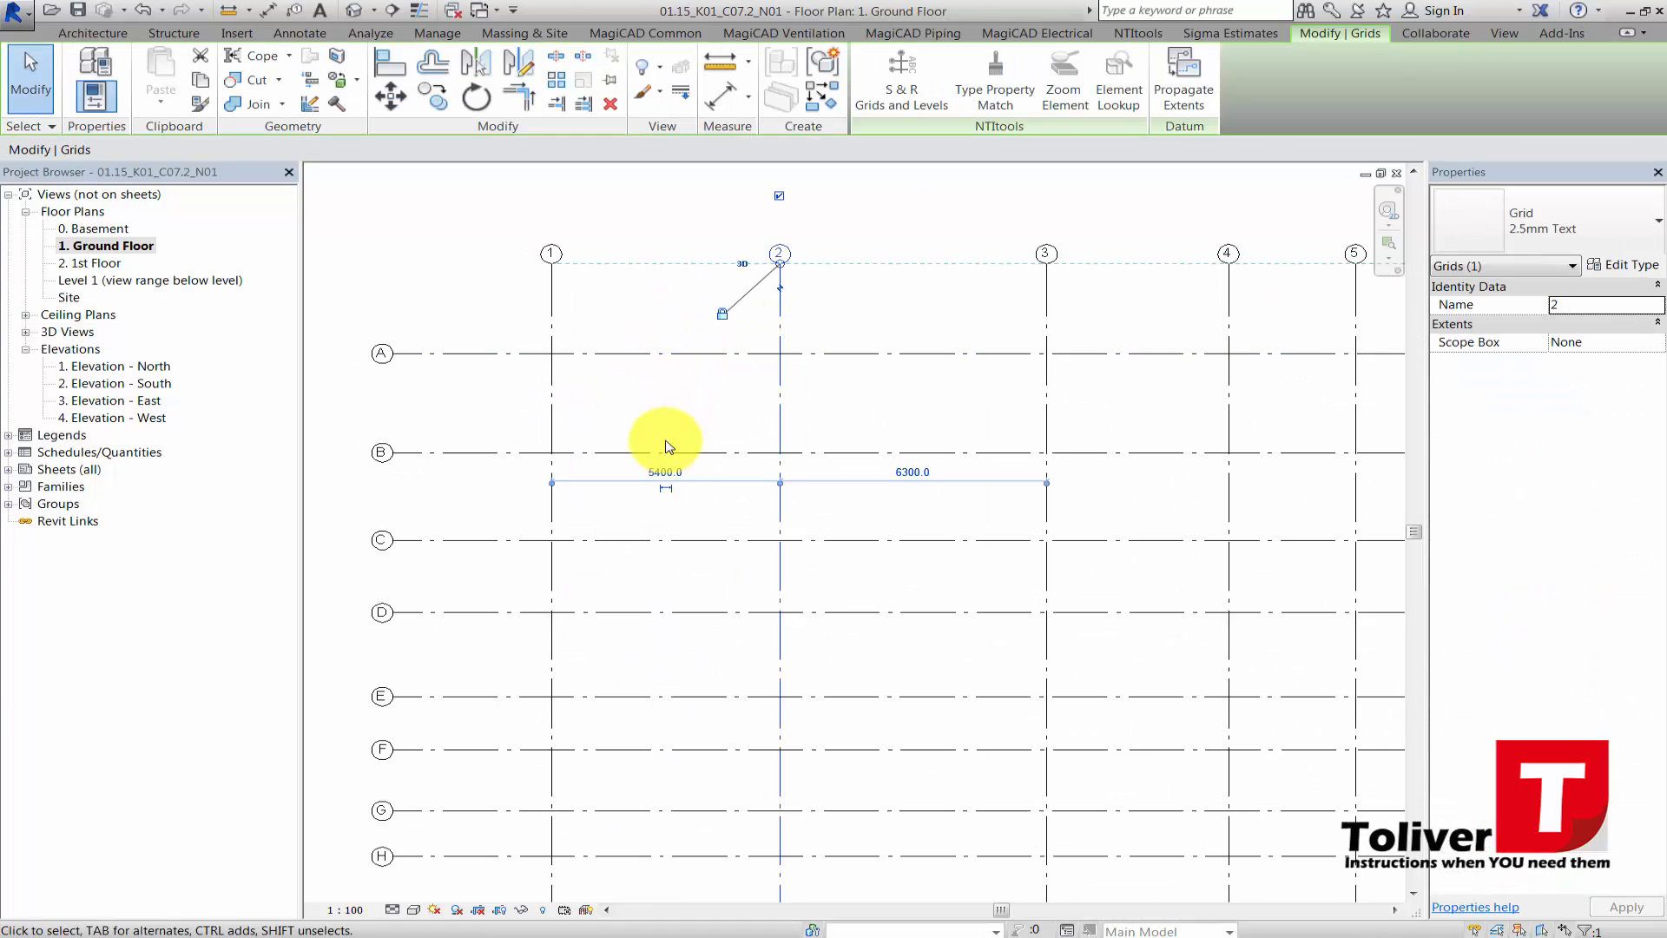
left_click(661, 471)
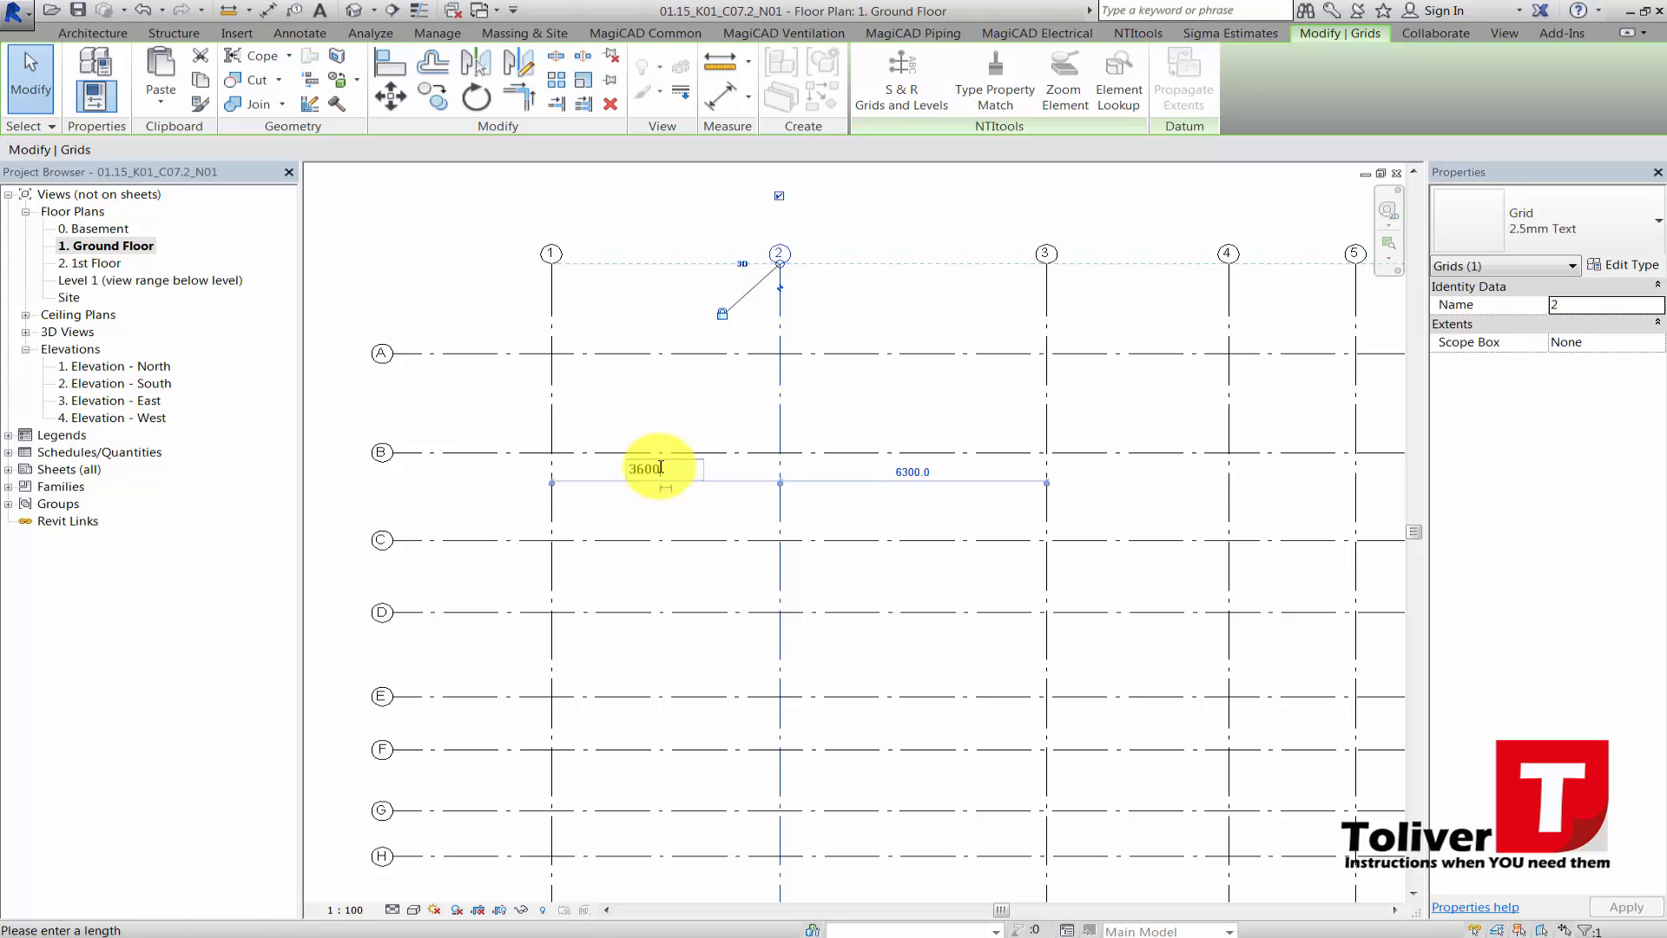
key("Return")
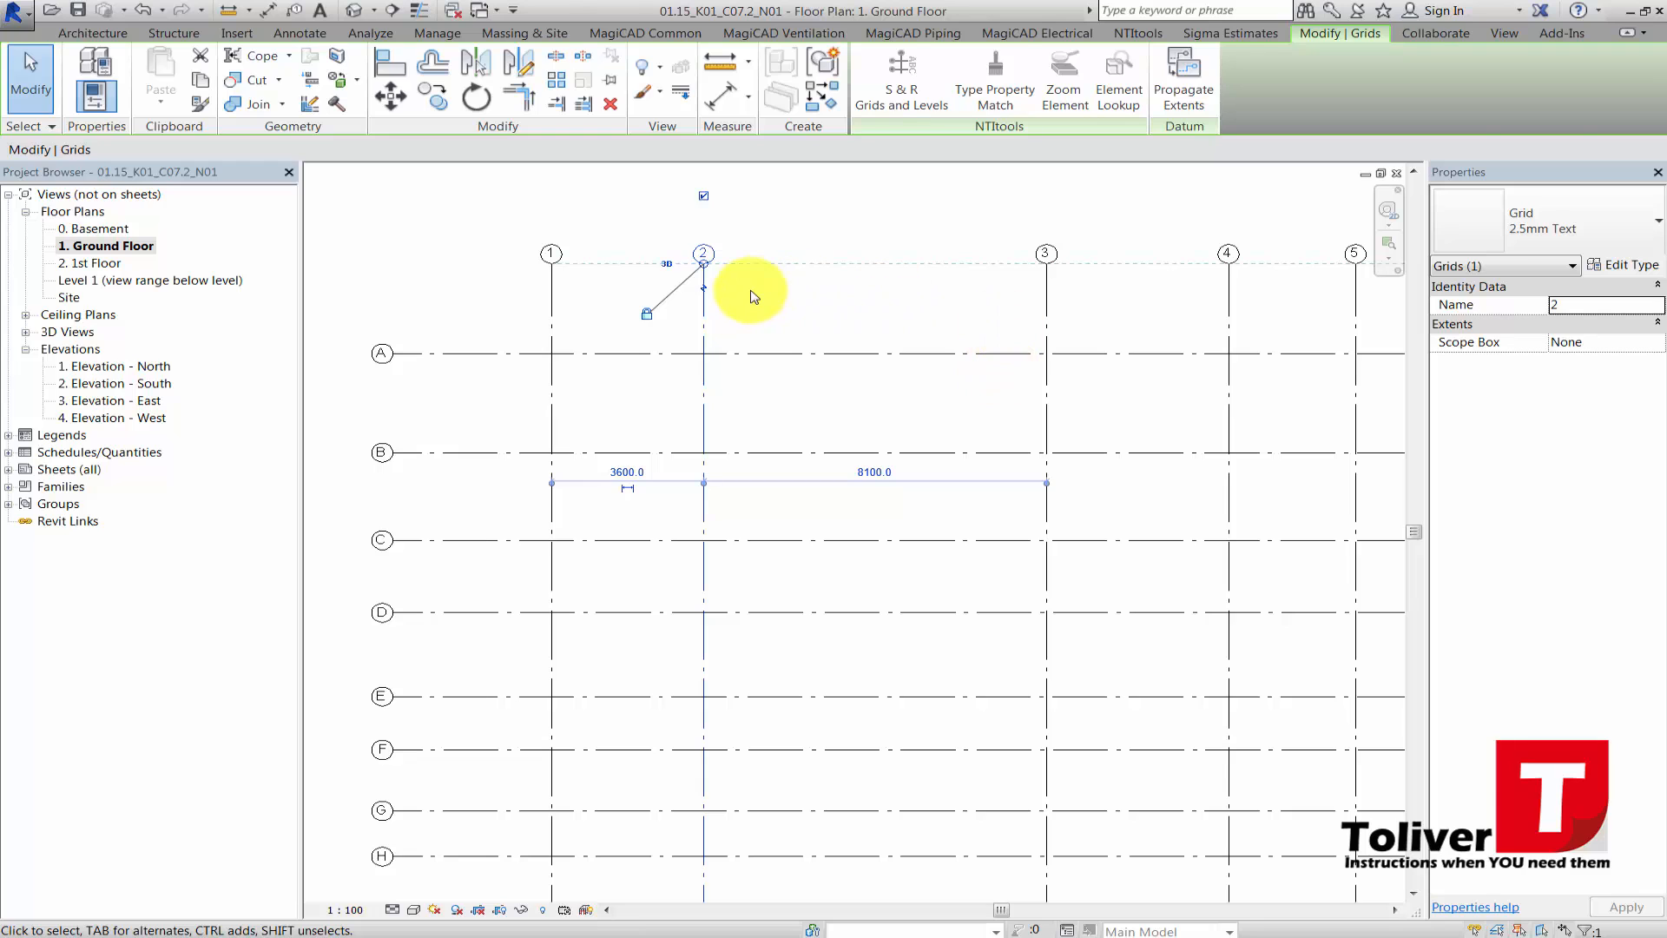
- Set the distance between vertical grid lines 2 and 3 to 2100 mm by moving grid 3
left_click(981, 298)
left_click(1043, 303)
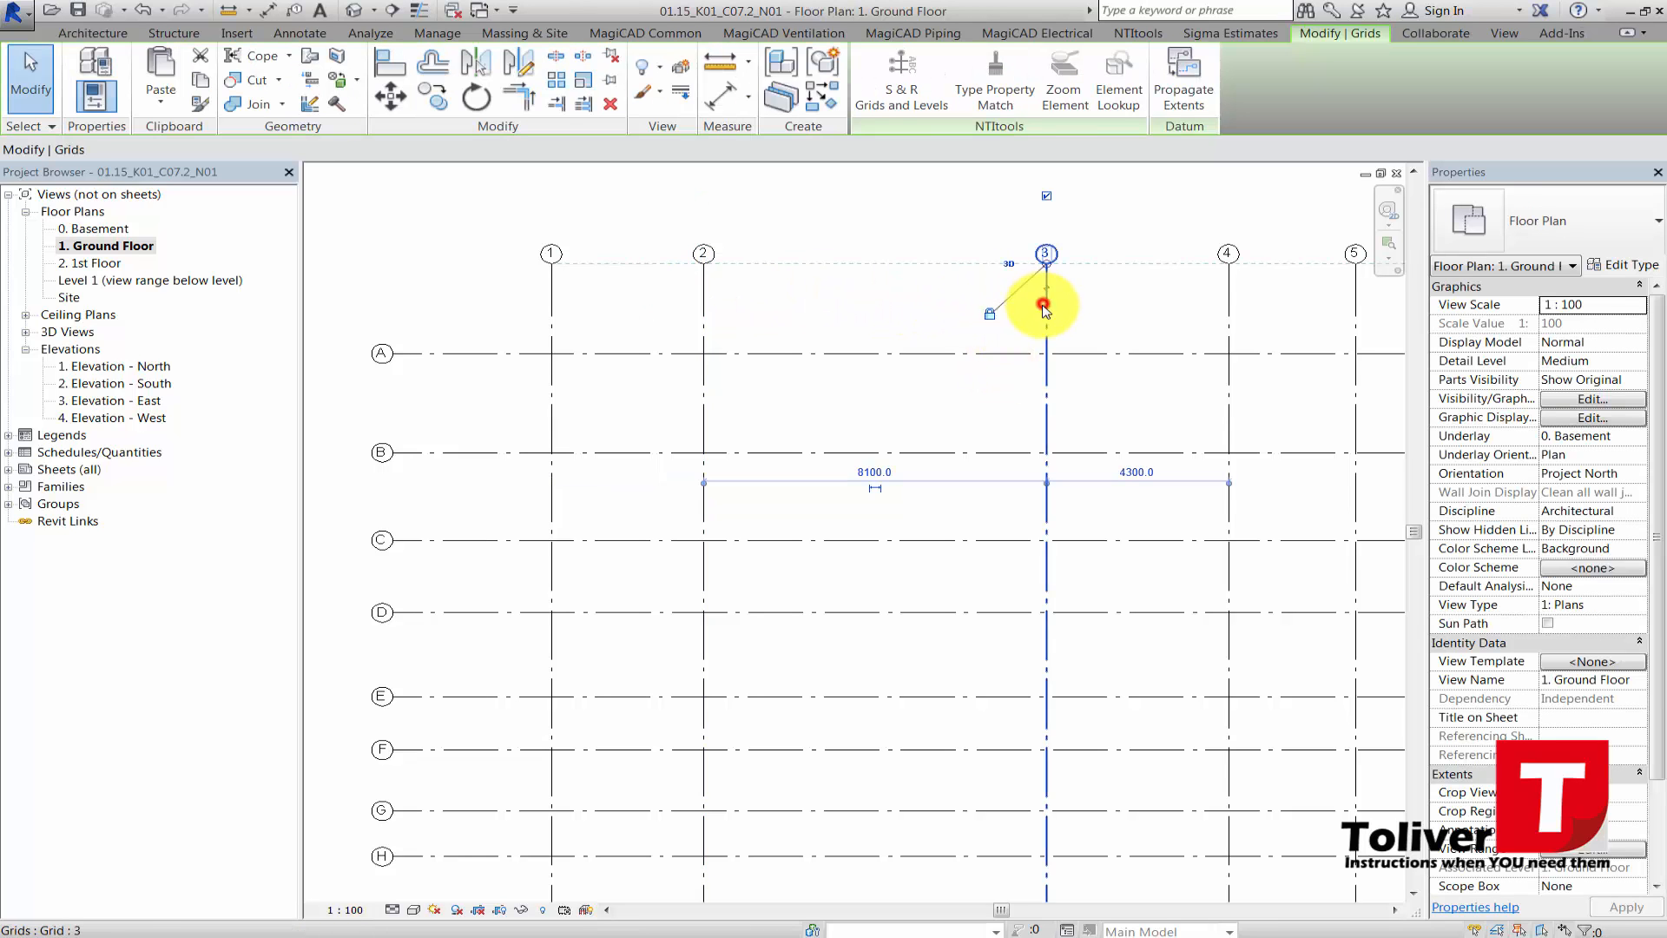
left_click(850, 467)
type("2100")
key("Return")
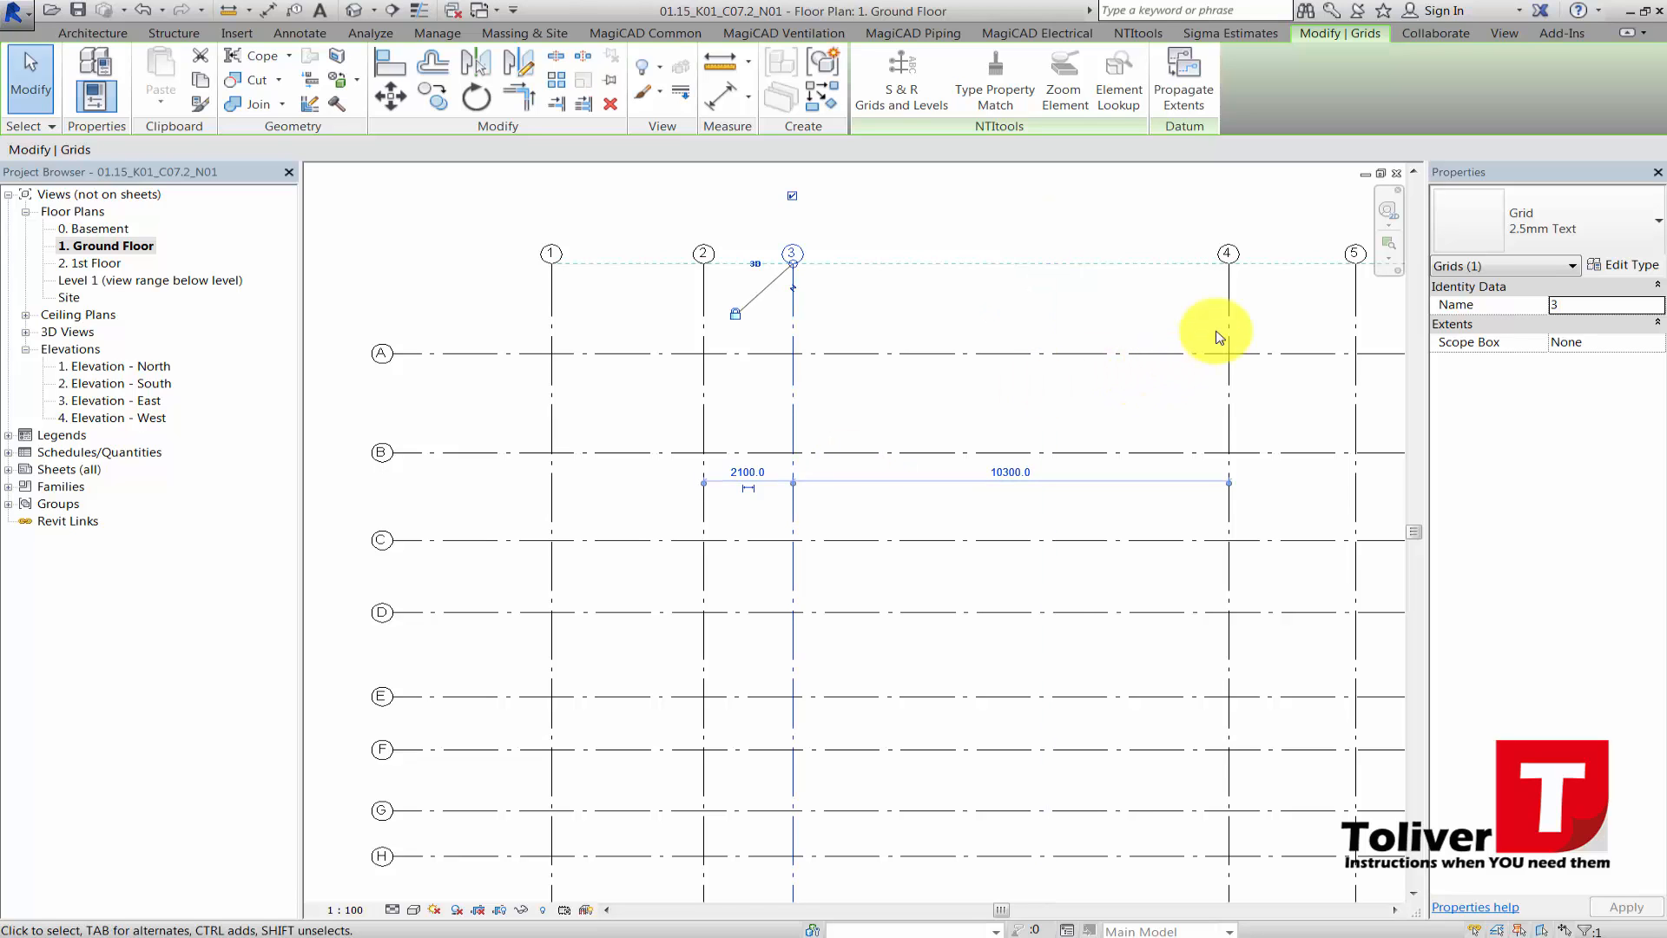
- Move grid 4 to 2100 mm from grid 3, and grid 5 to 2400 mm from grid 4
left_click(1231, 333)
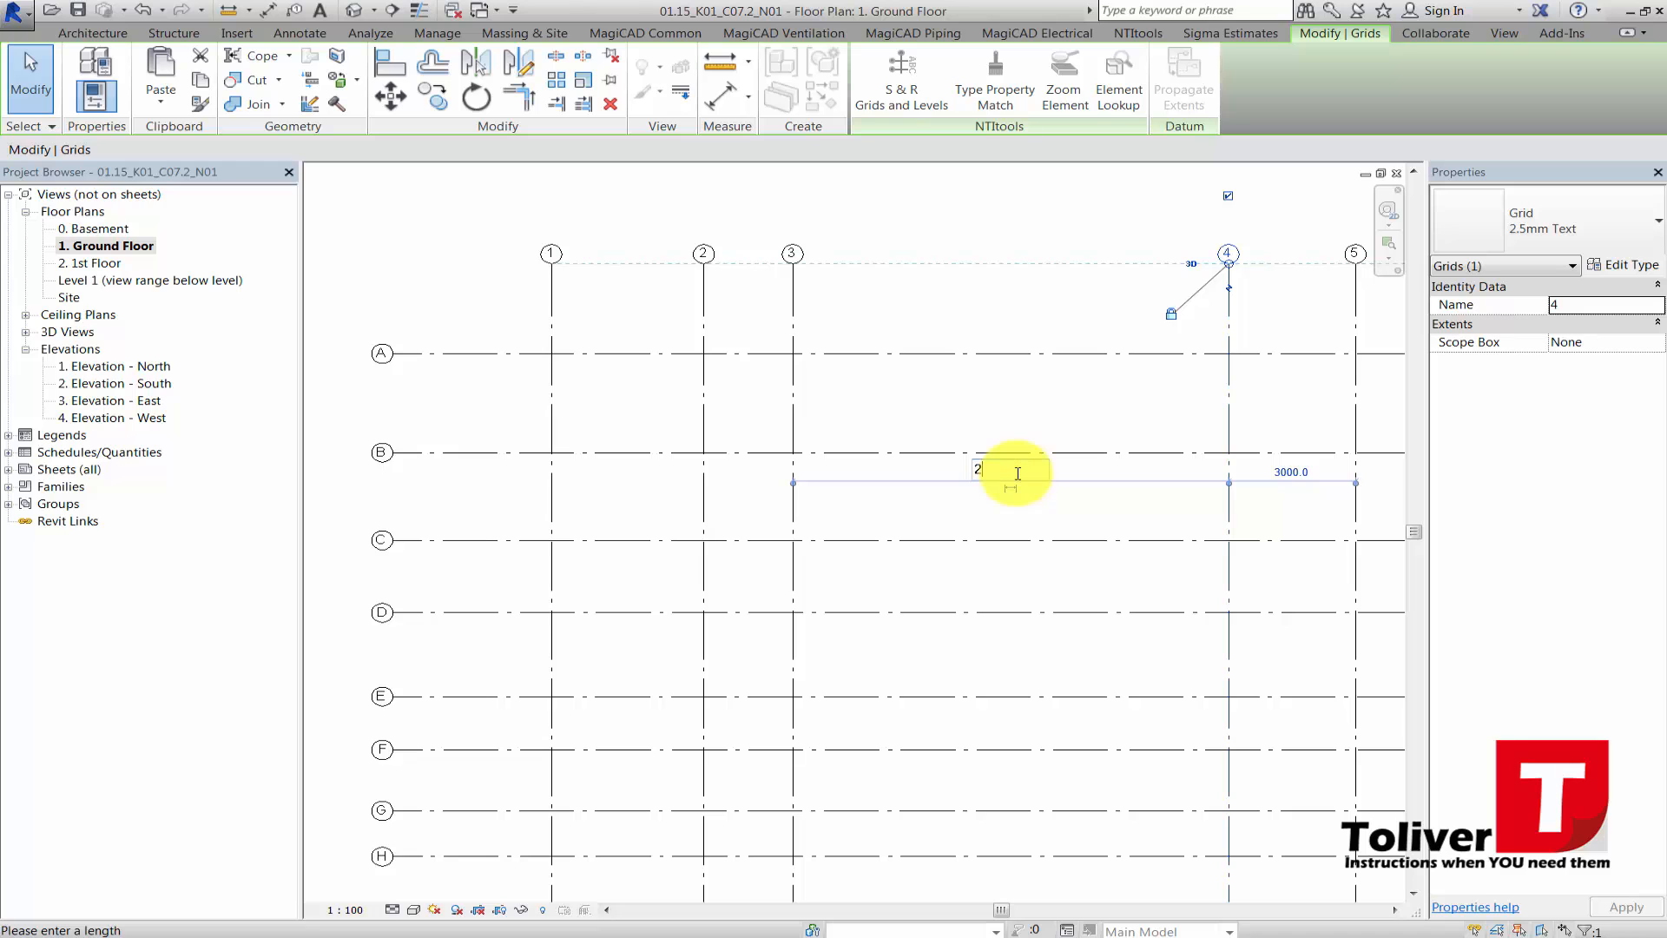
key("Return")
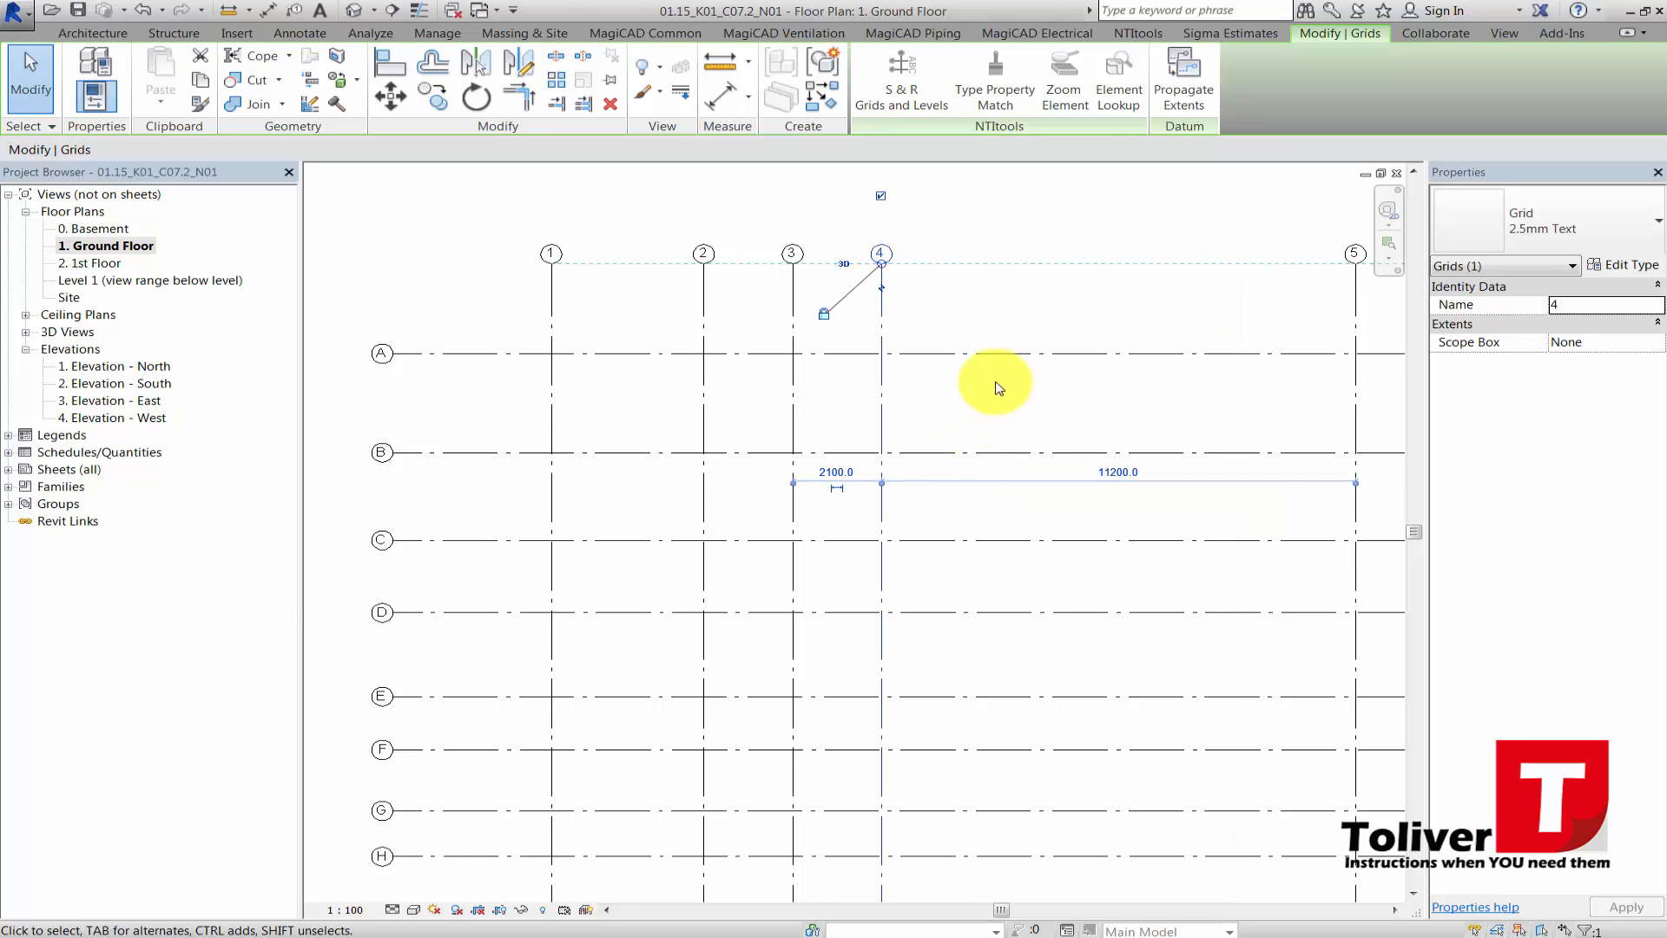
middle_click_drag(993, 369, 723, 400)
scroll(723, 399, "down", 1)
left_click(1037, 417)
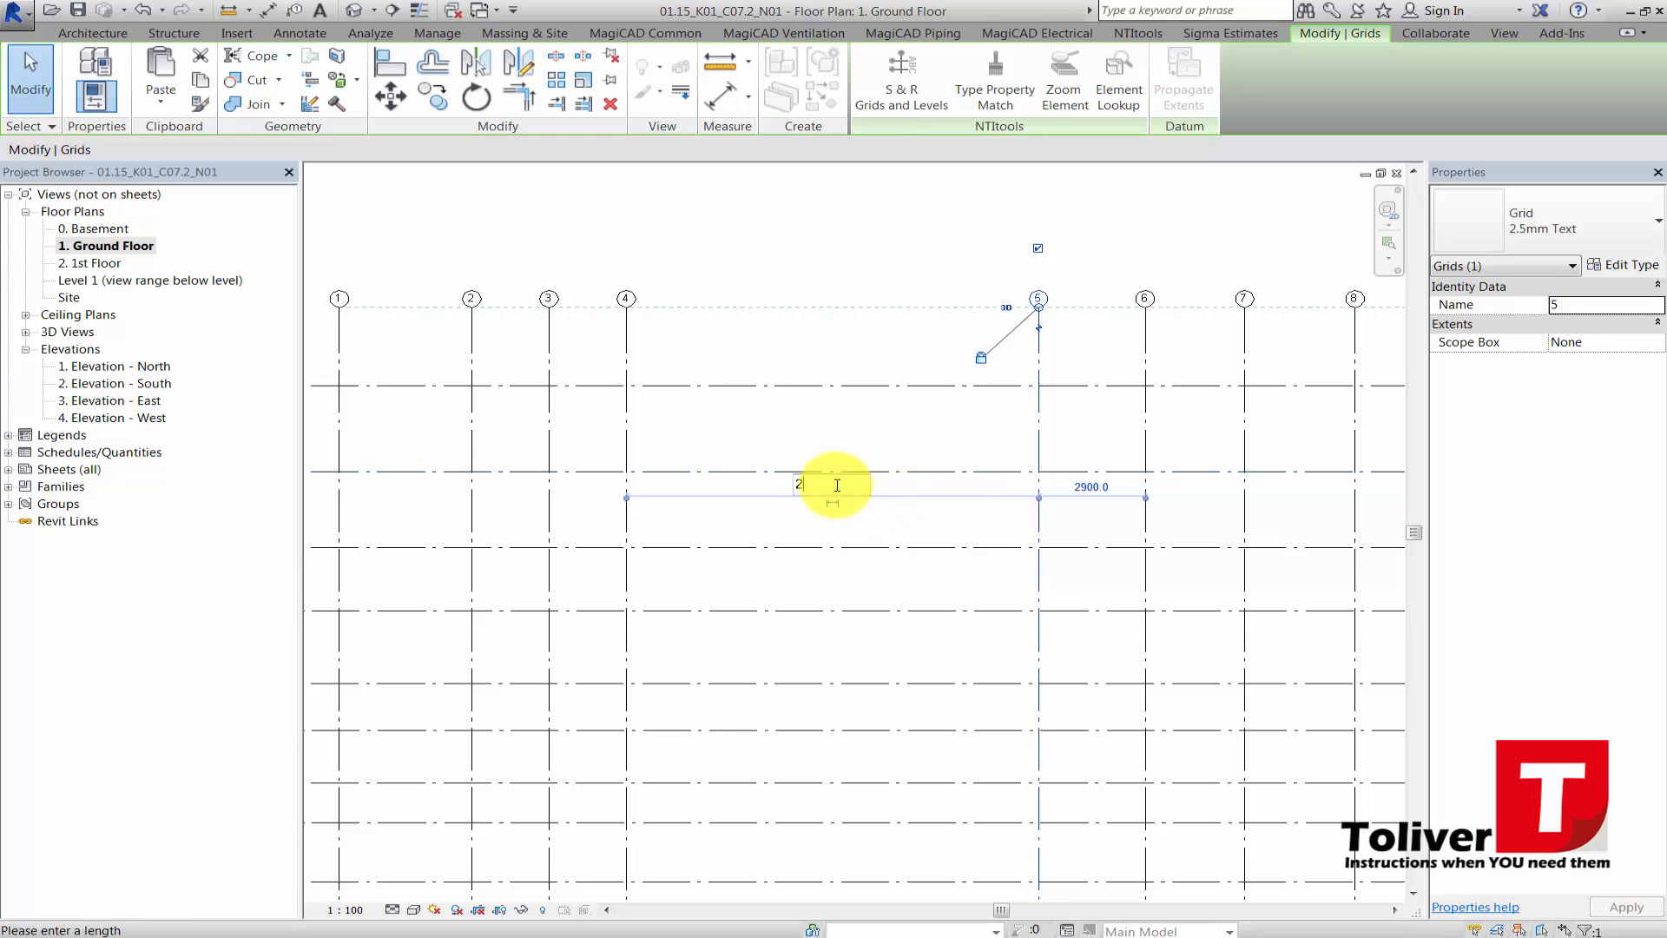
key("Return")
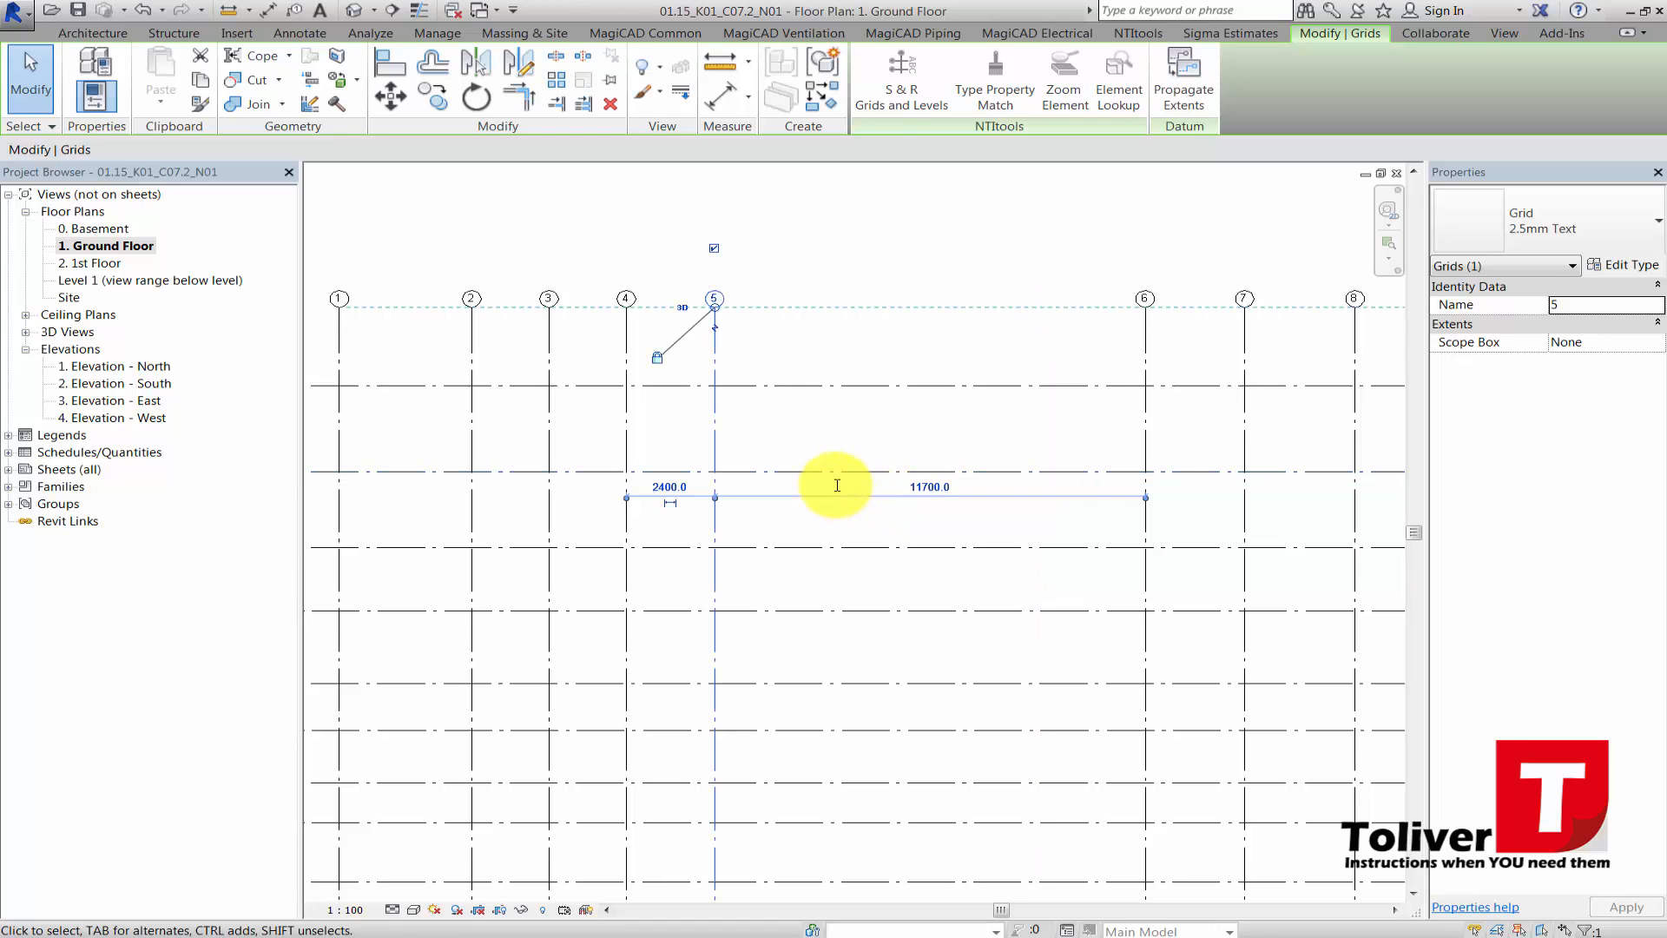
- Set the distance between vertical grid lines 5 and 6 to 1200 mm by moving grid 6
left_click(1144, 437)
left_click(920, 485)
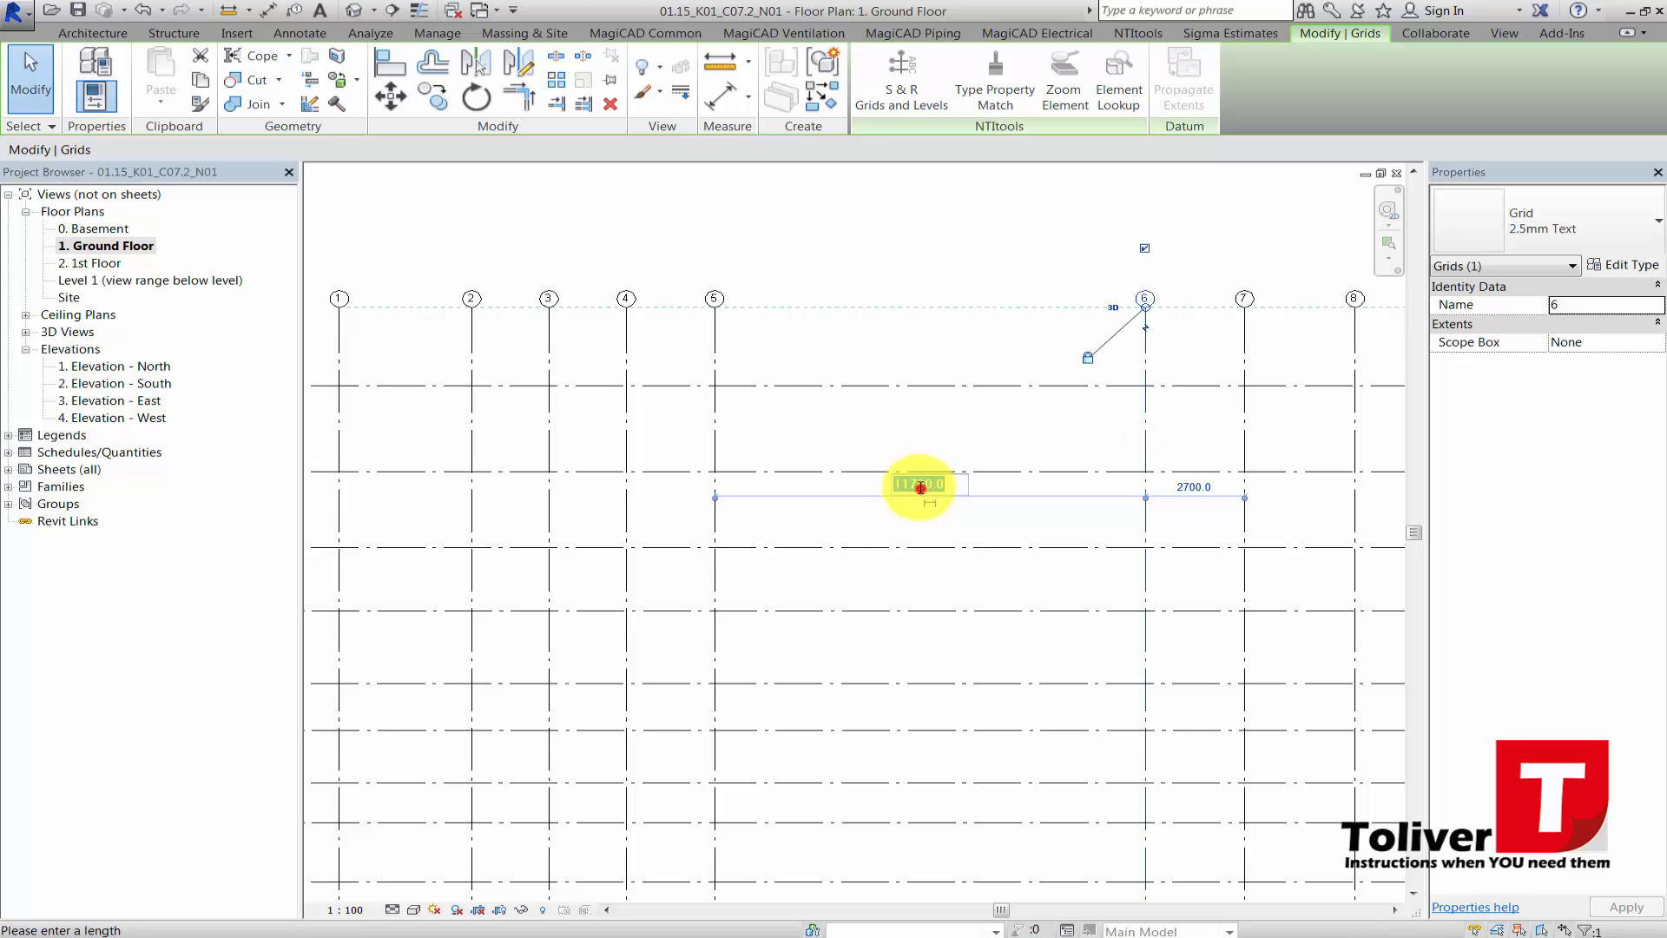
key("Return")
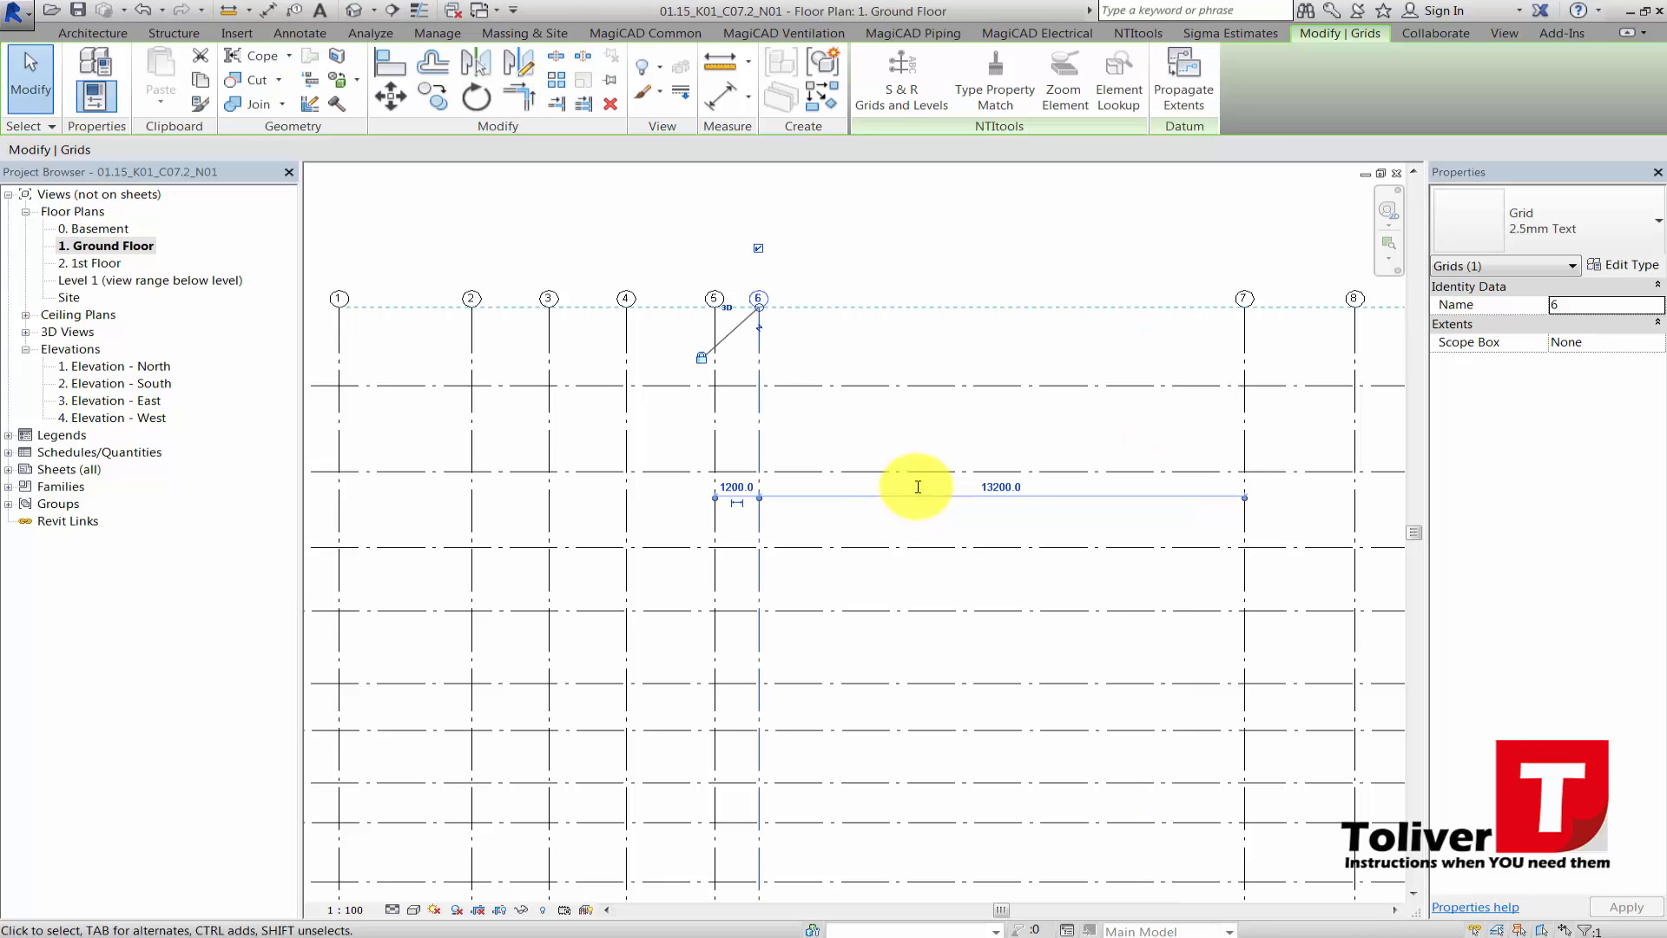
- Set the distance between vertical grid lines 6 and 7 to 3300 mm by moving grid 7
left_click(1240, 443)
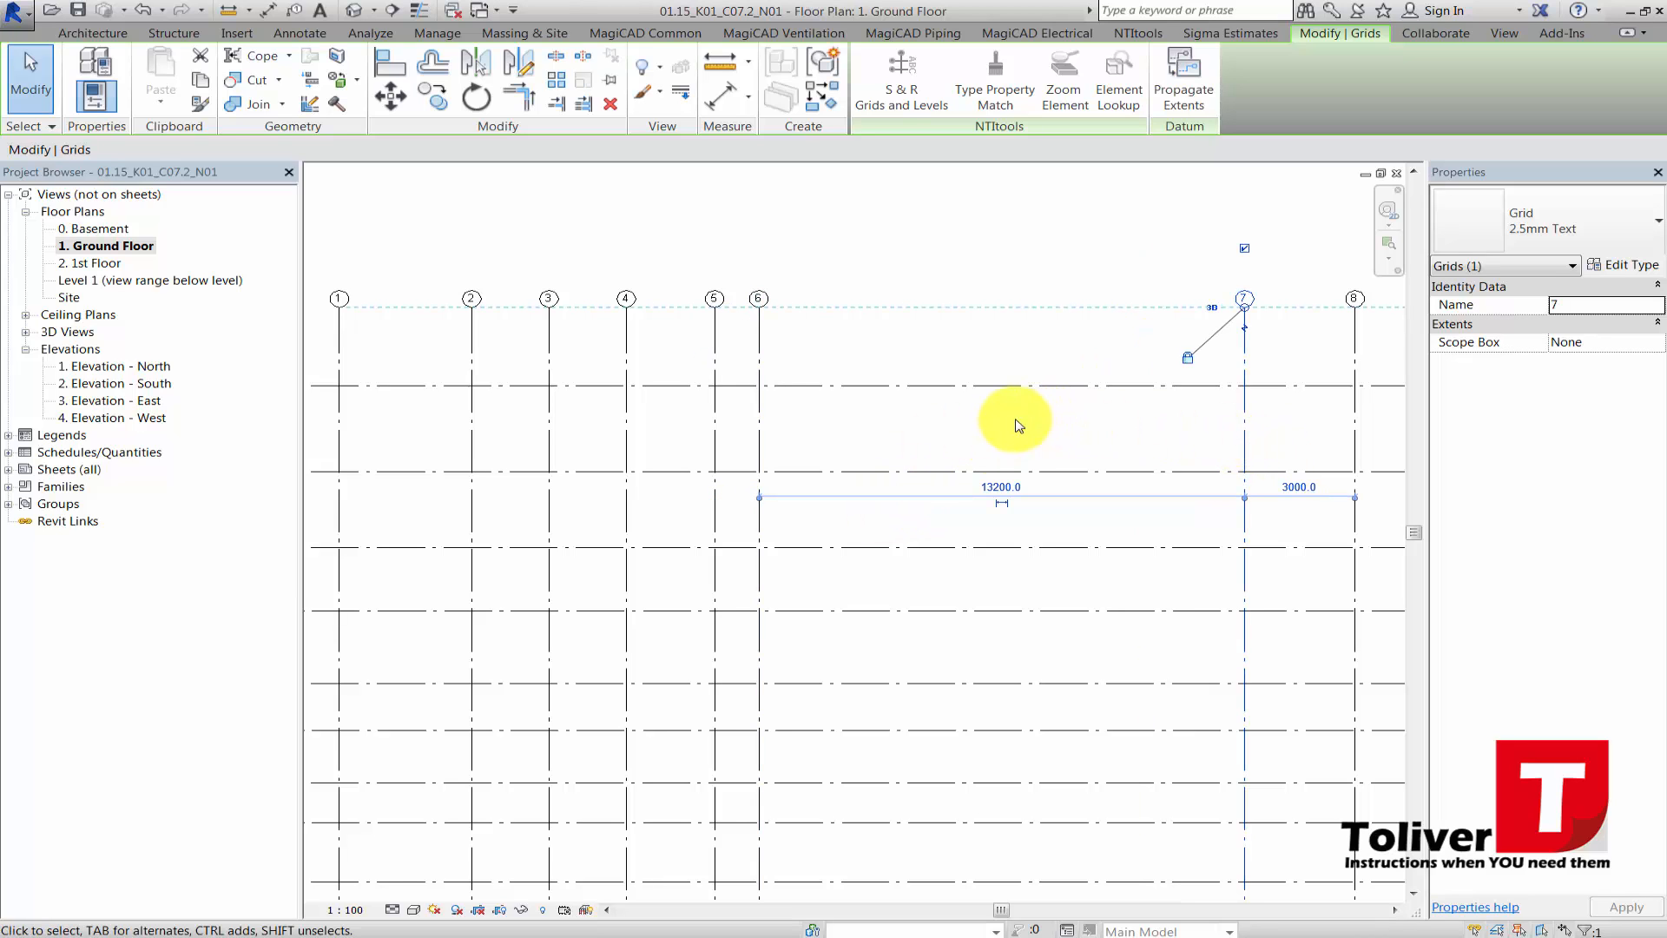
left_click(1004, 485)
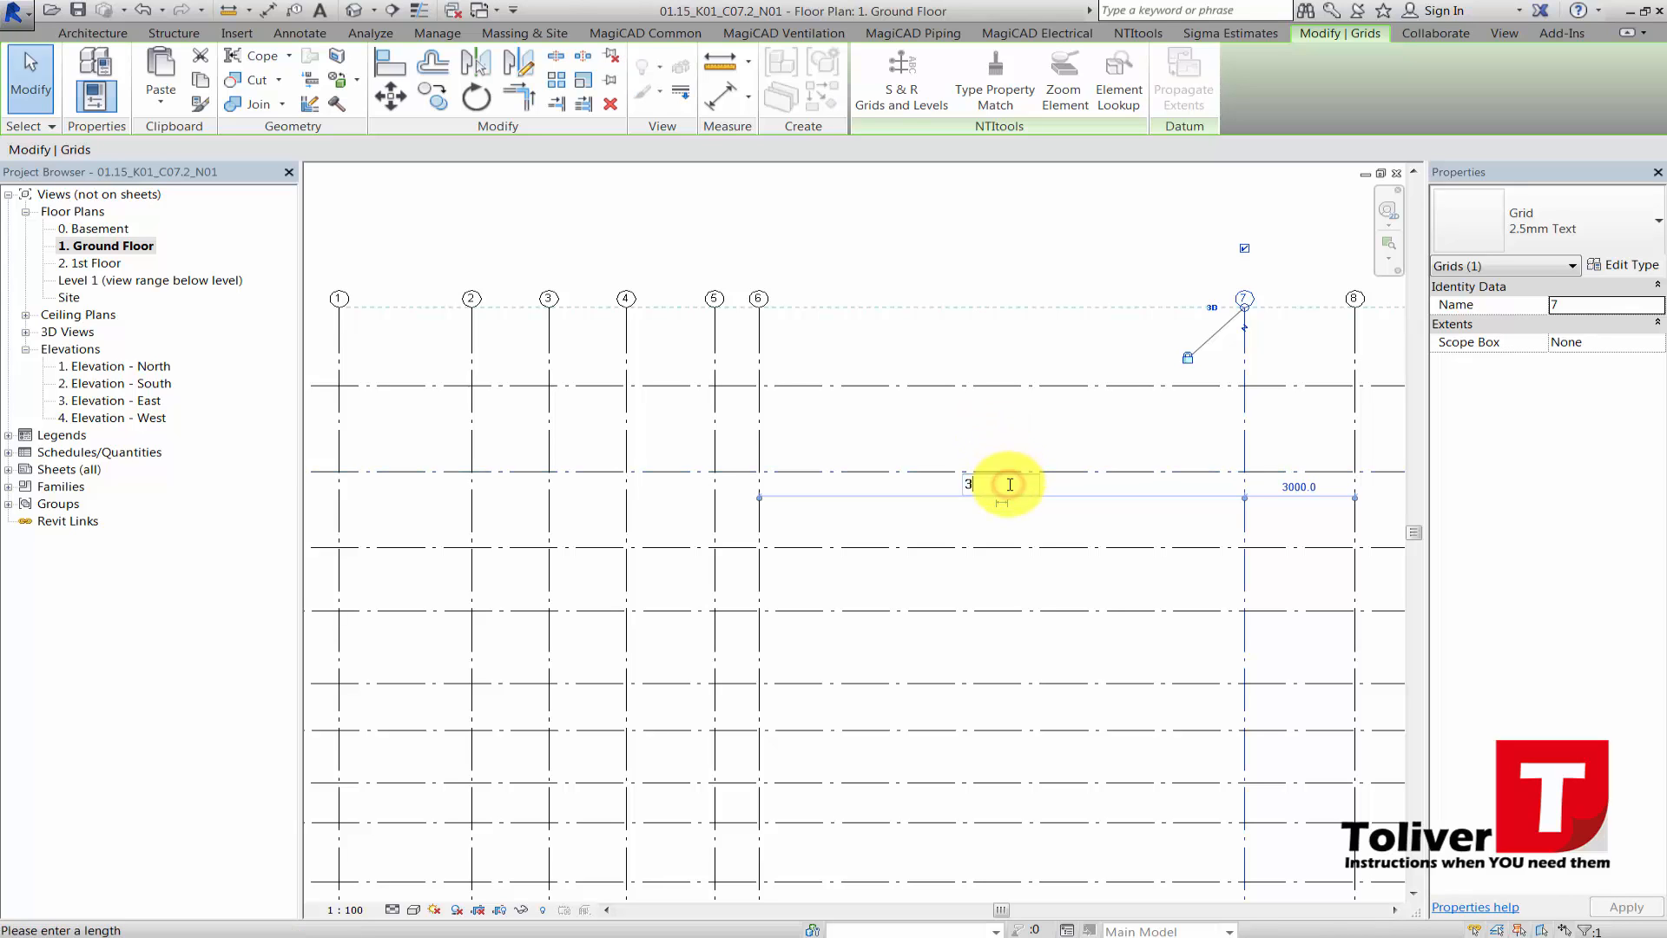
key("Return")
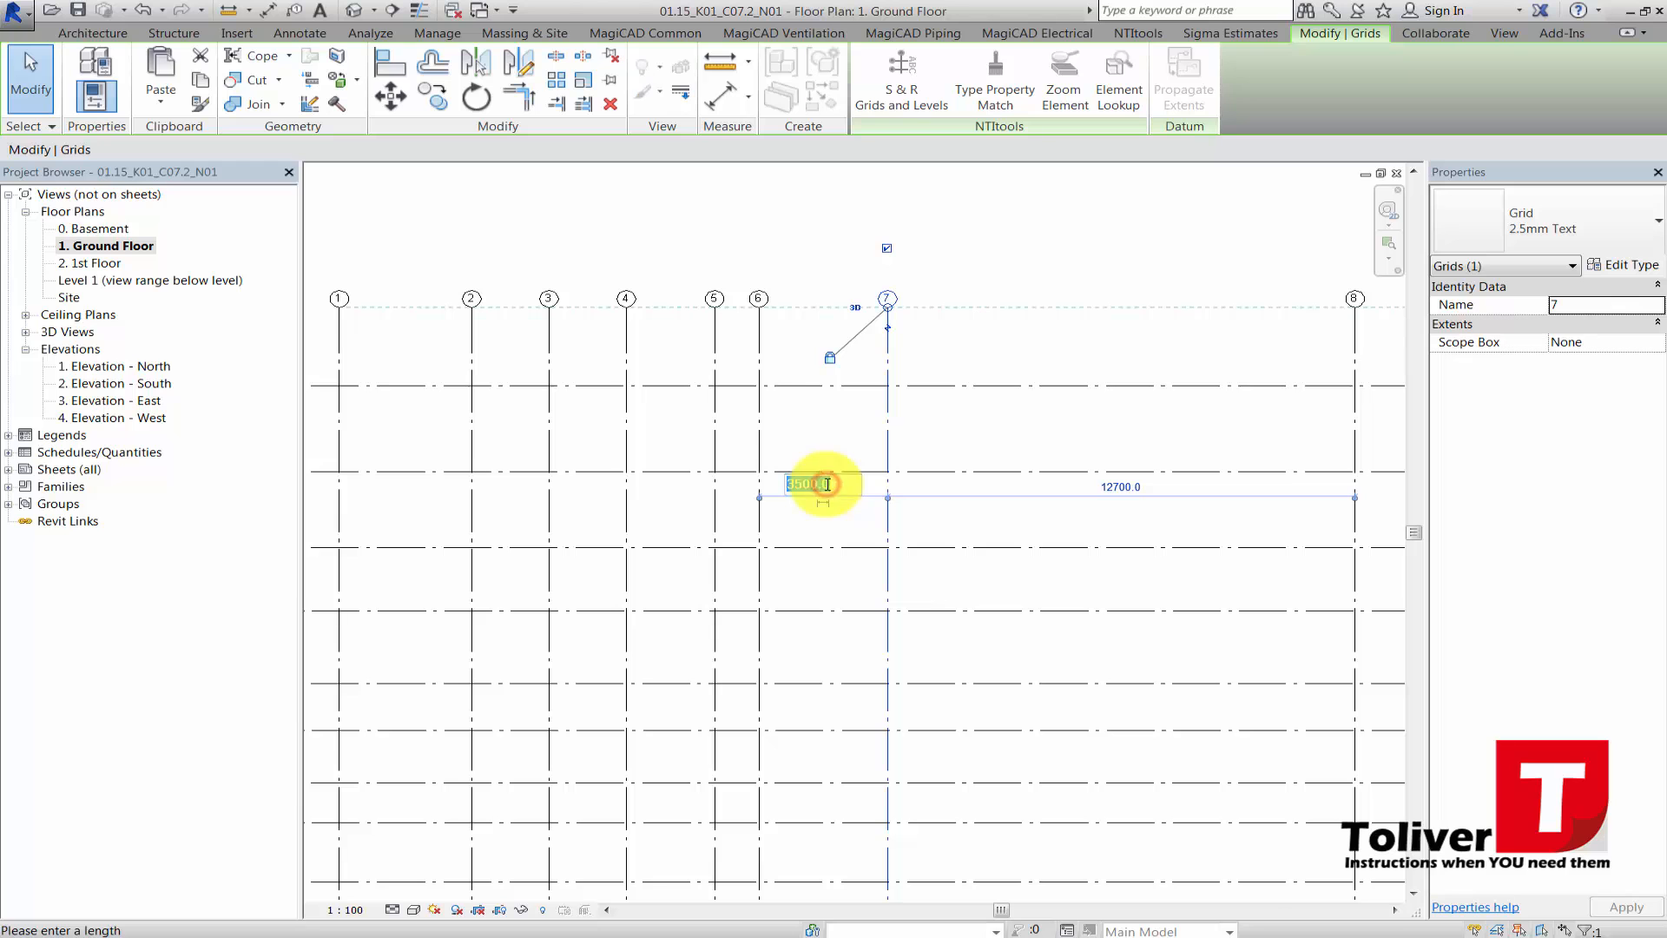
type("0")
key("Return")
- Set the distance between vertical grid lines 7 and 8 to 900 mm by moving grid 8
scroll(1105, 440, "down", 1)
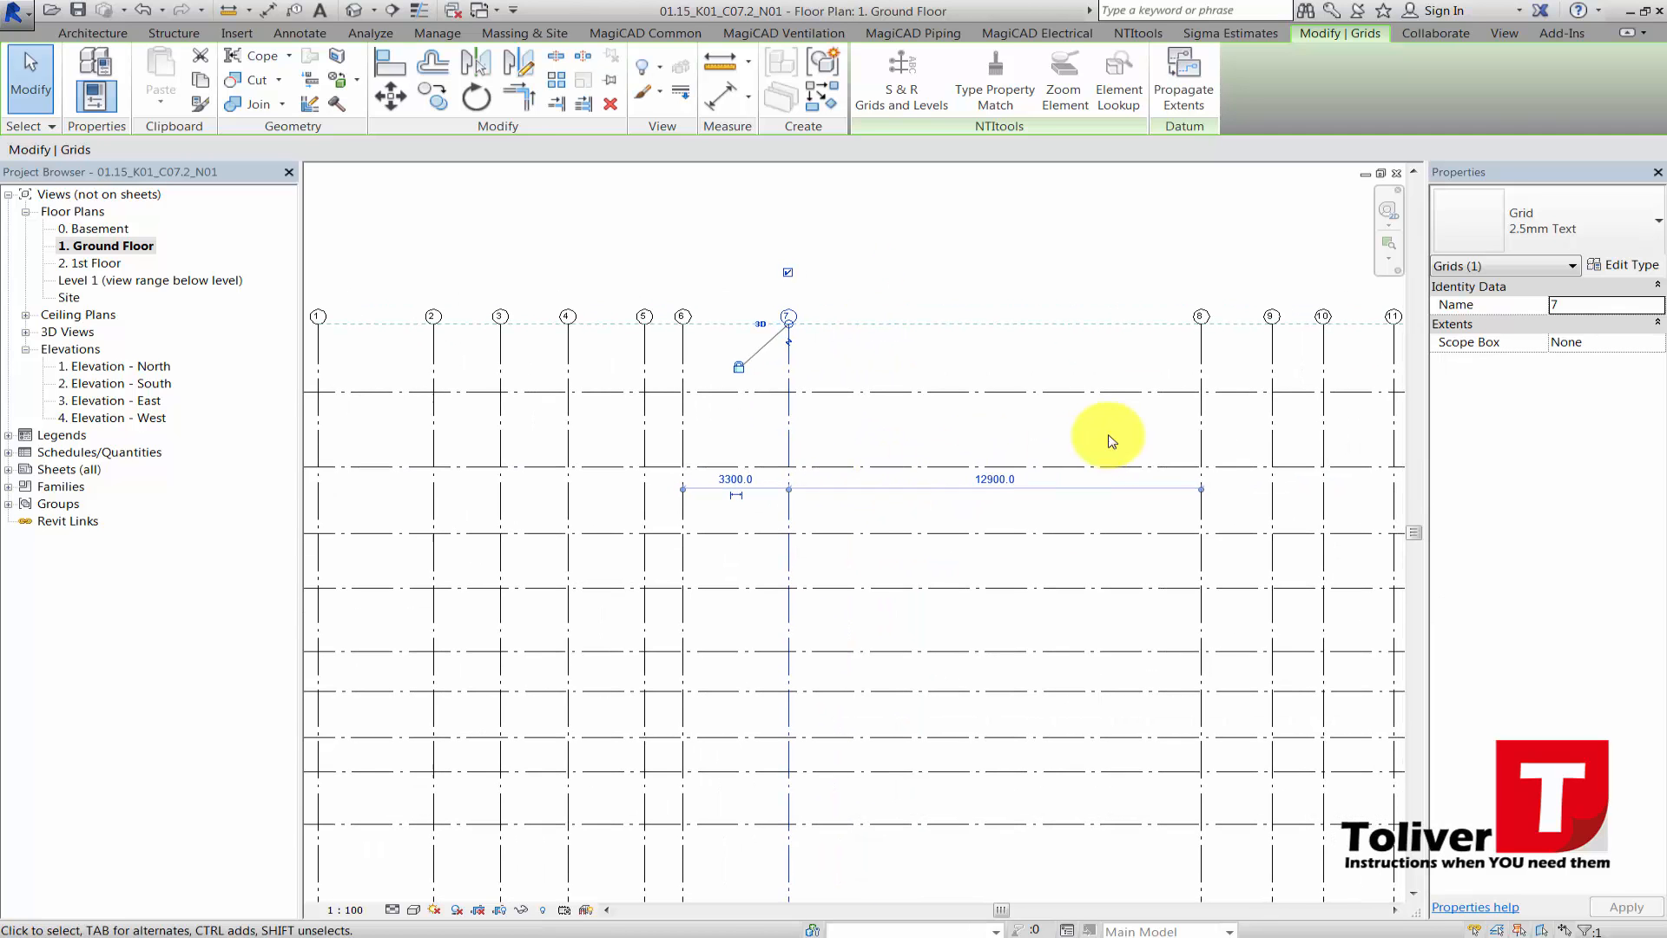
left_click(1200, 447)
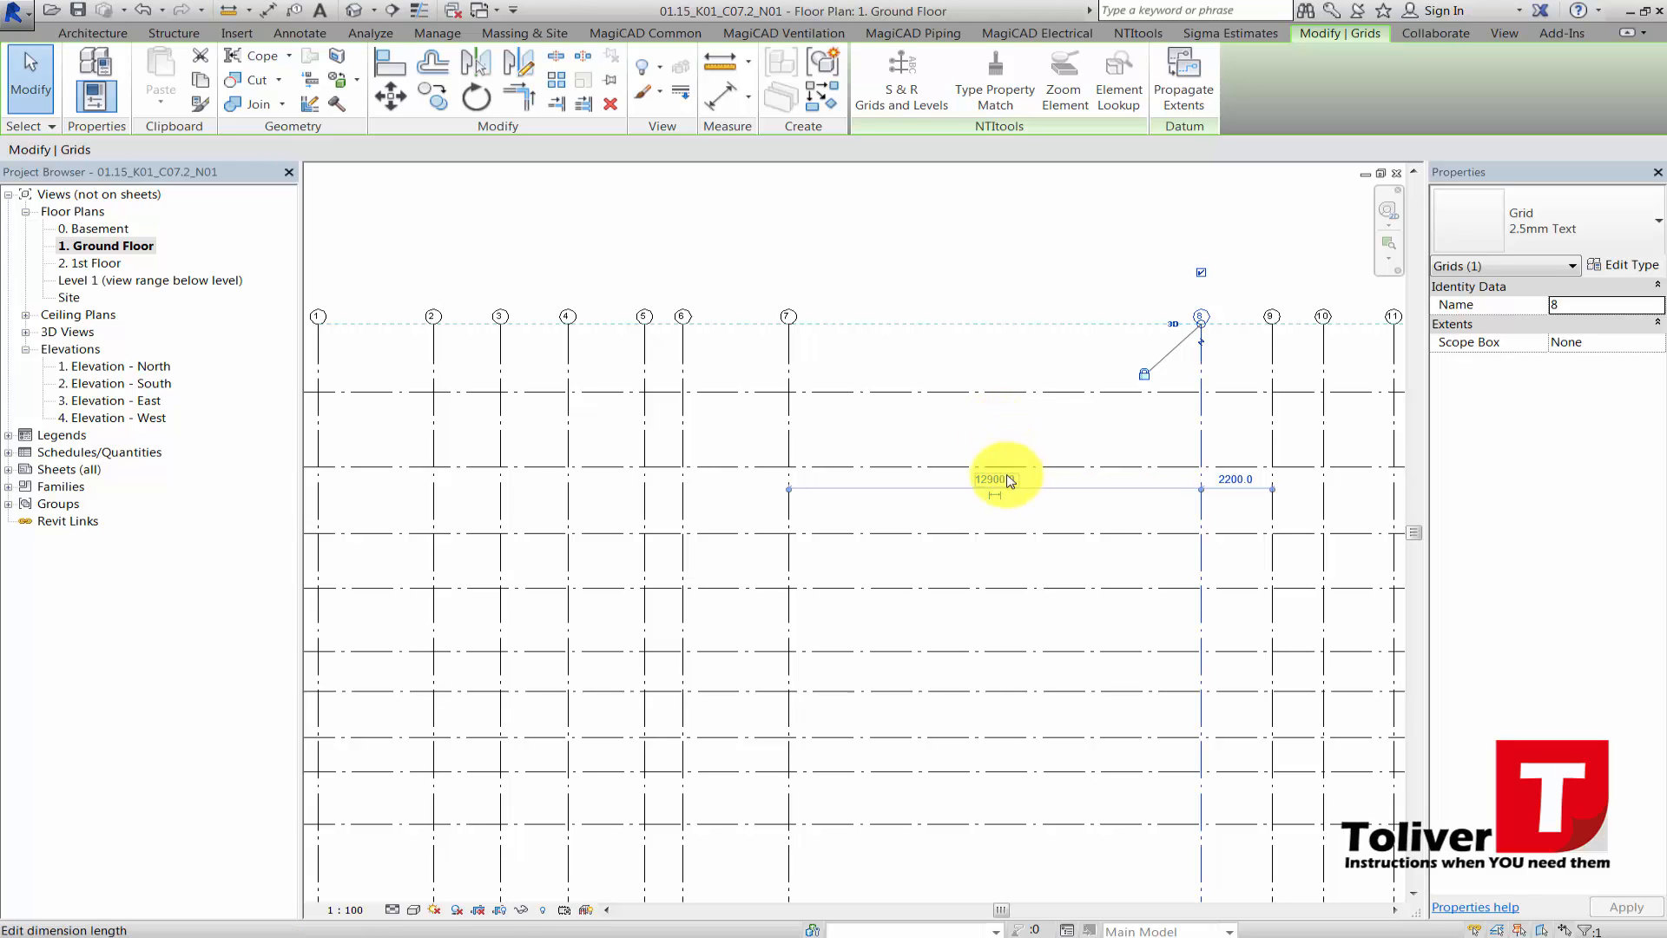
left_click(1000, 480)
key("Return")
- Set the distance between vertical grid lines 8 and 9 to 2400 mm by moving grid 9
middle_click_drag(1005, 477, 608, 512)
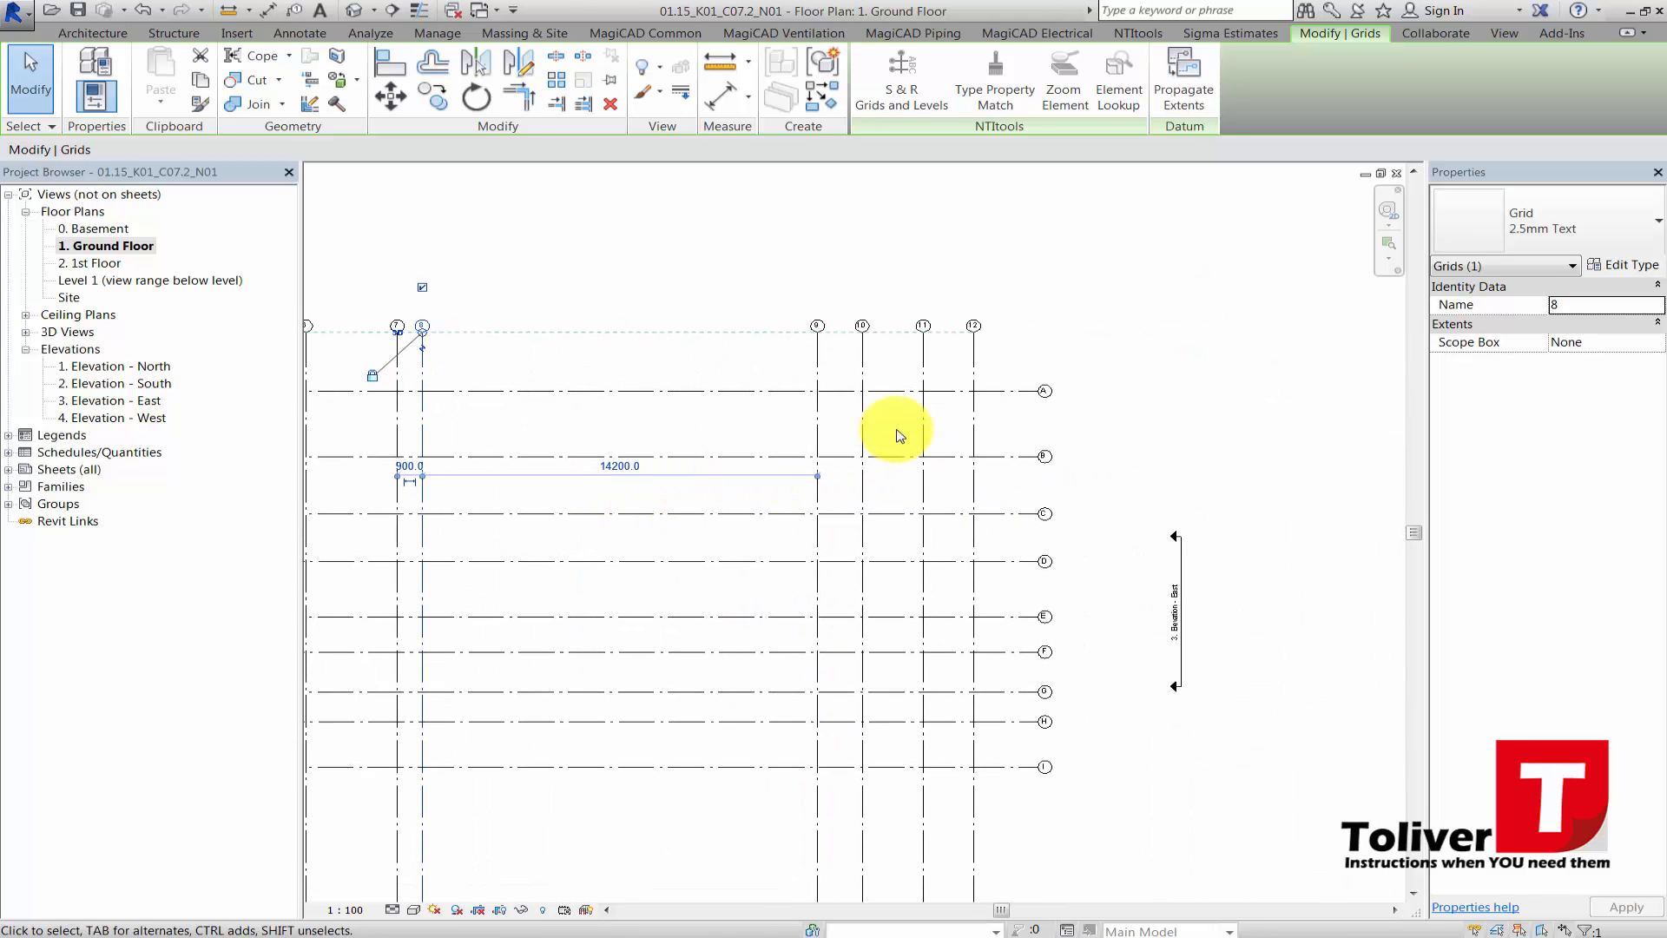
left_click(817, 397)
left_click(622, 466)
type("240")
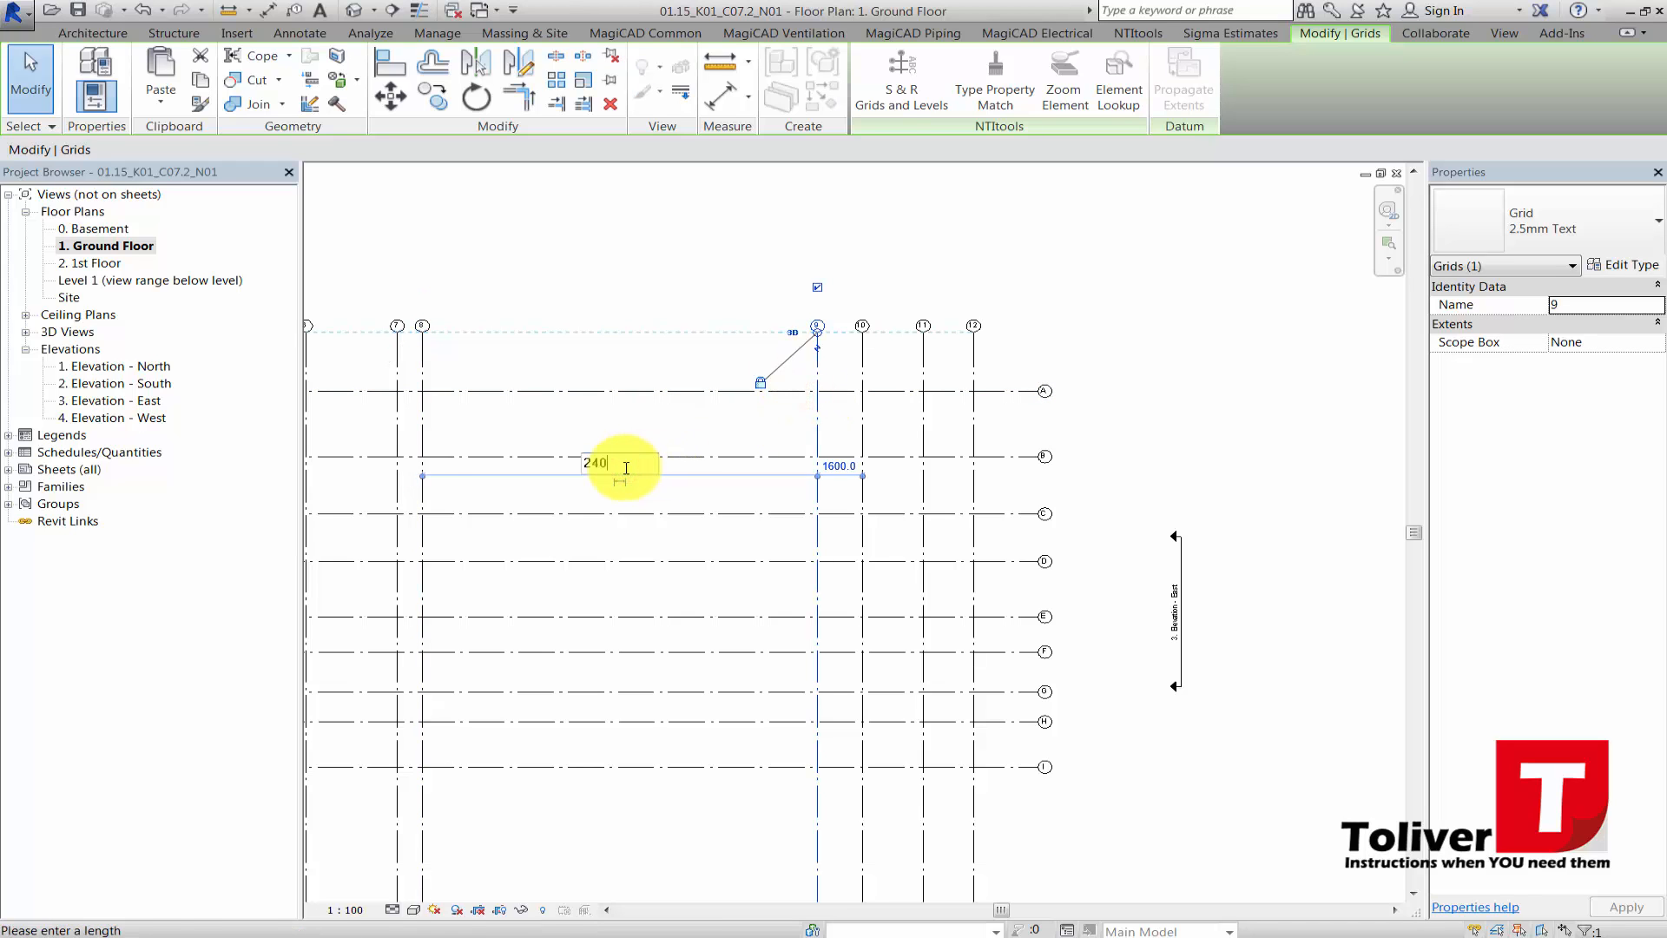
type("0")
key("Return")
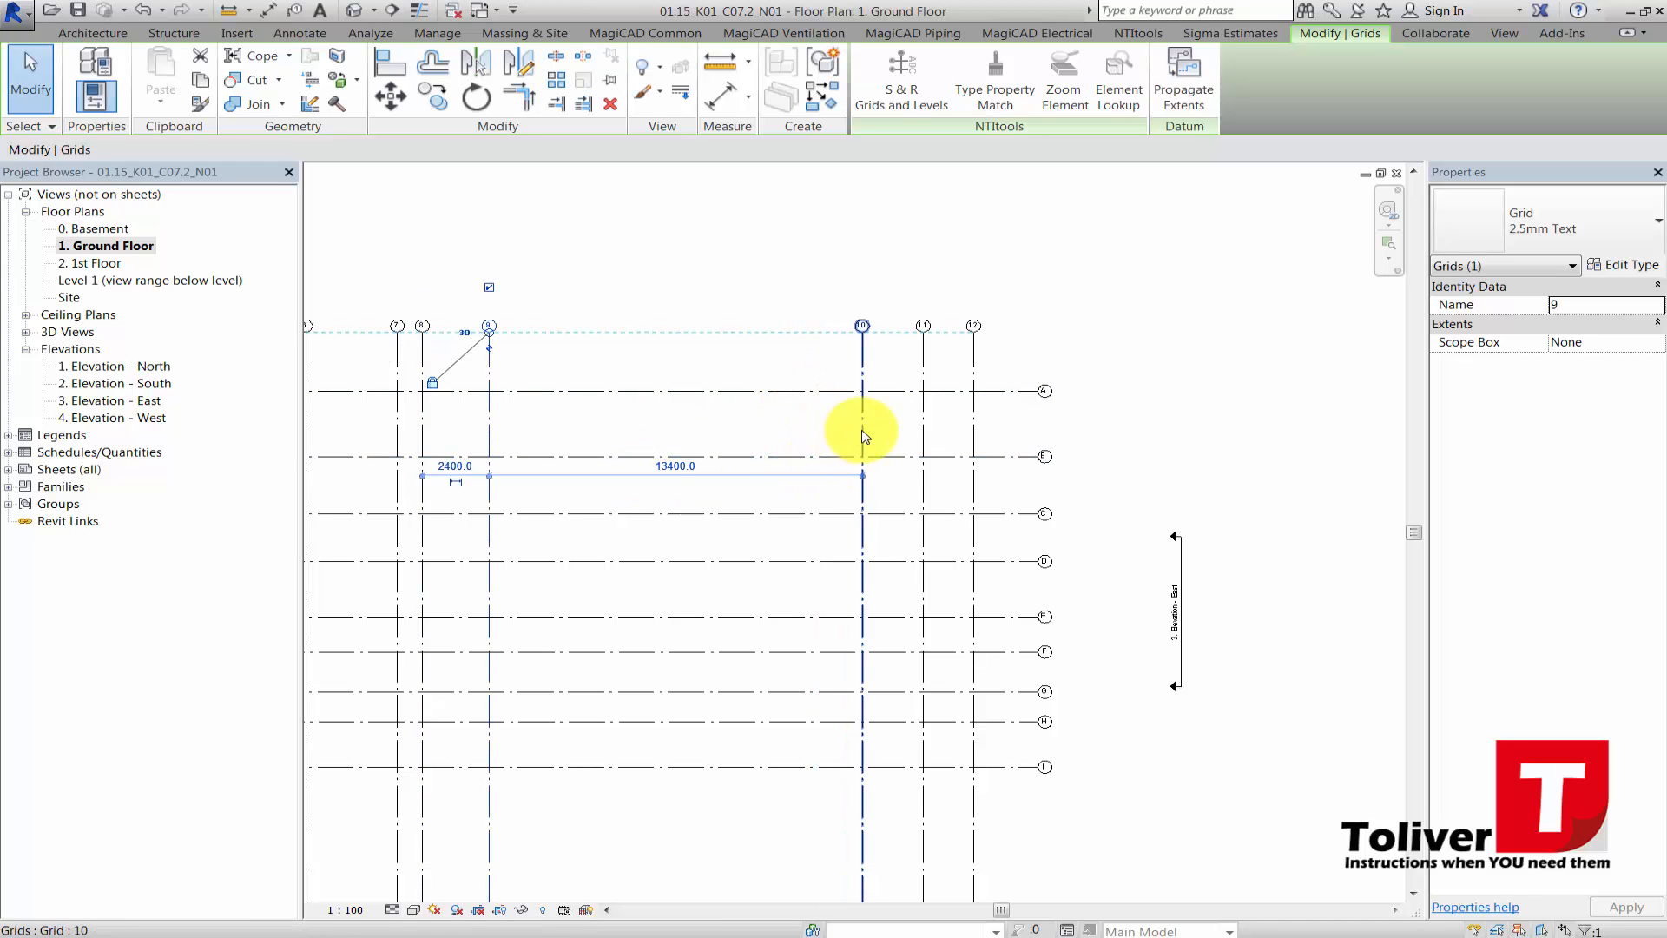
- Set the distance between vertical grid lines 9 and 10 to 900 mm by moving grid 10
left_click(864, 436)
left_click(666, 465)
type("90")
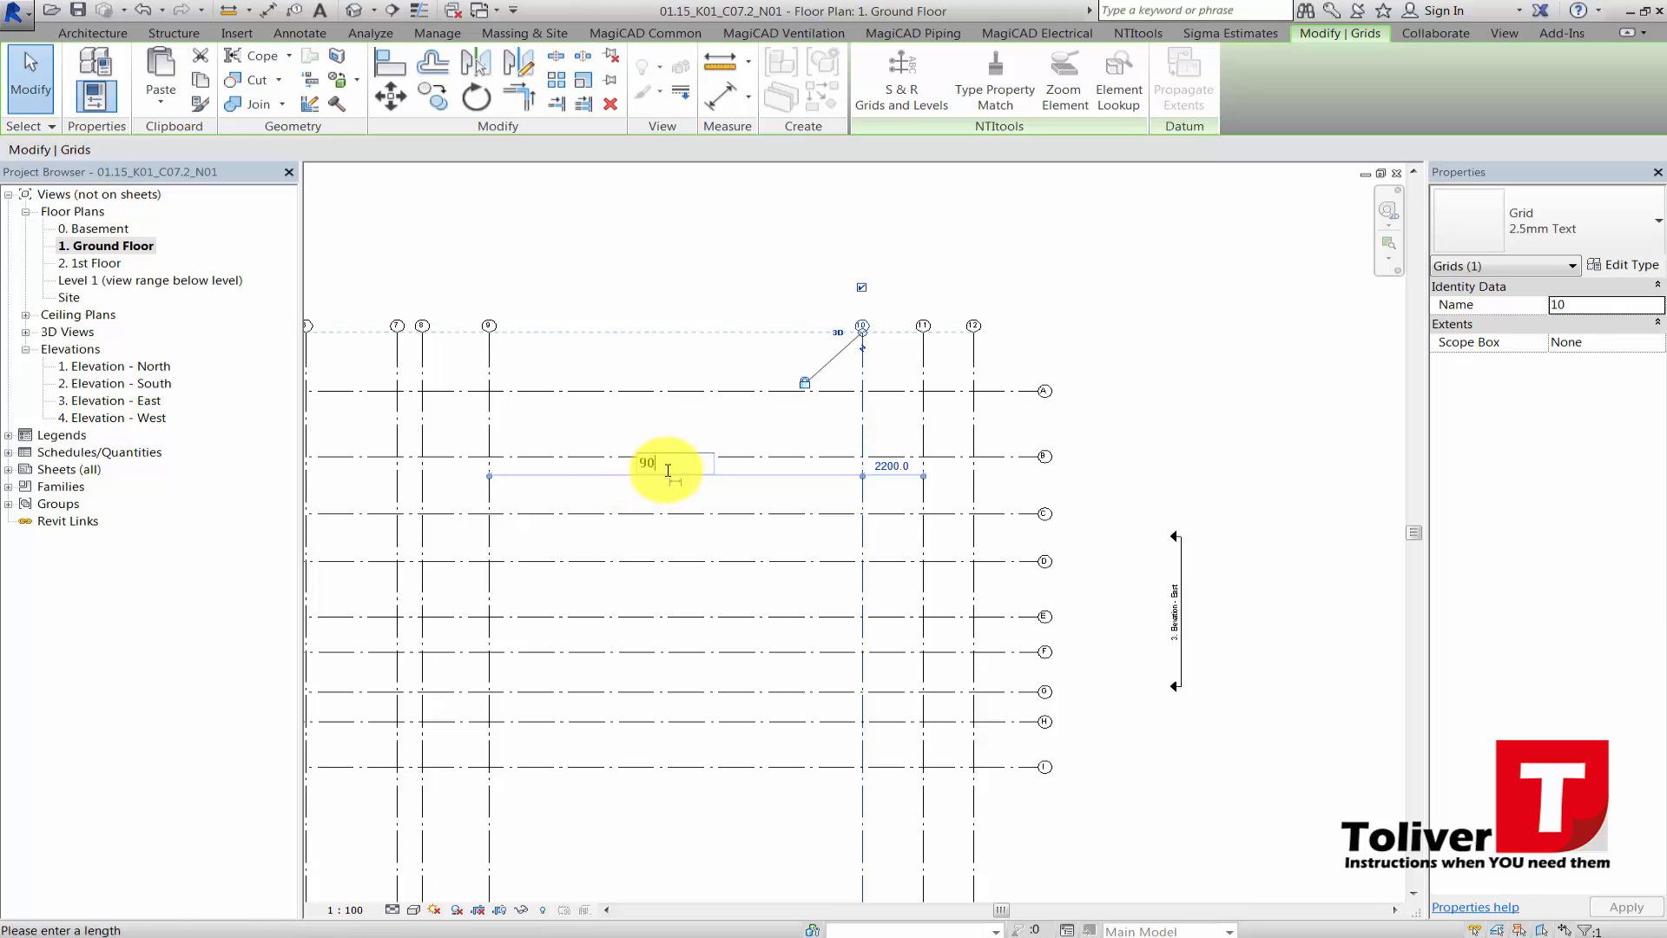
type("0")
key("Return")
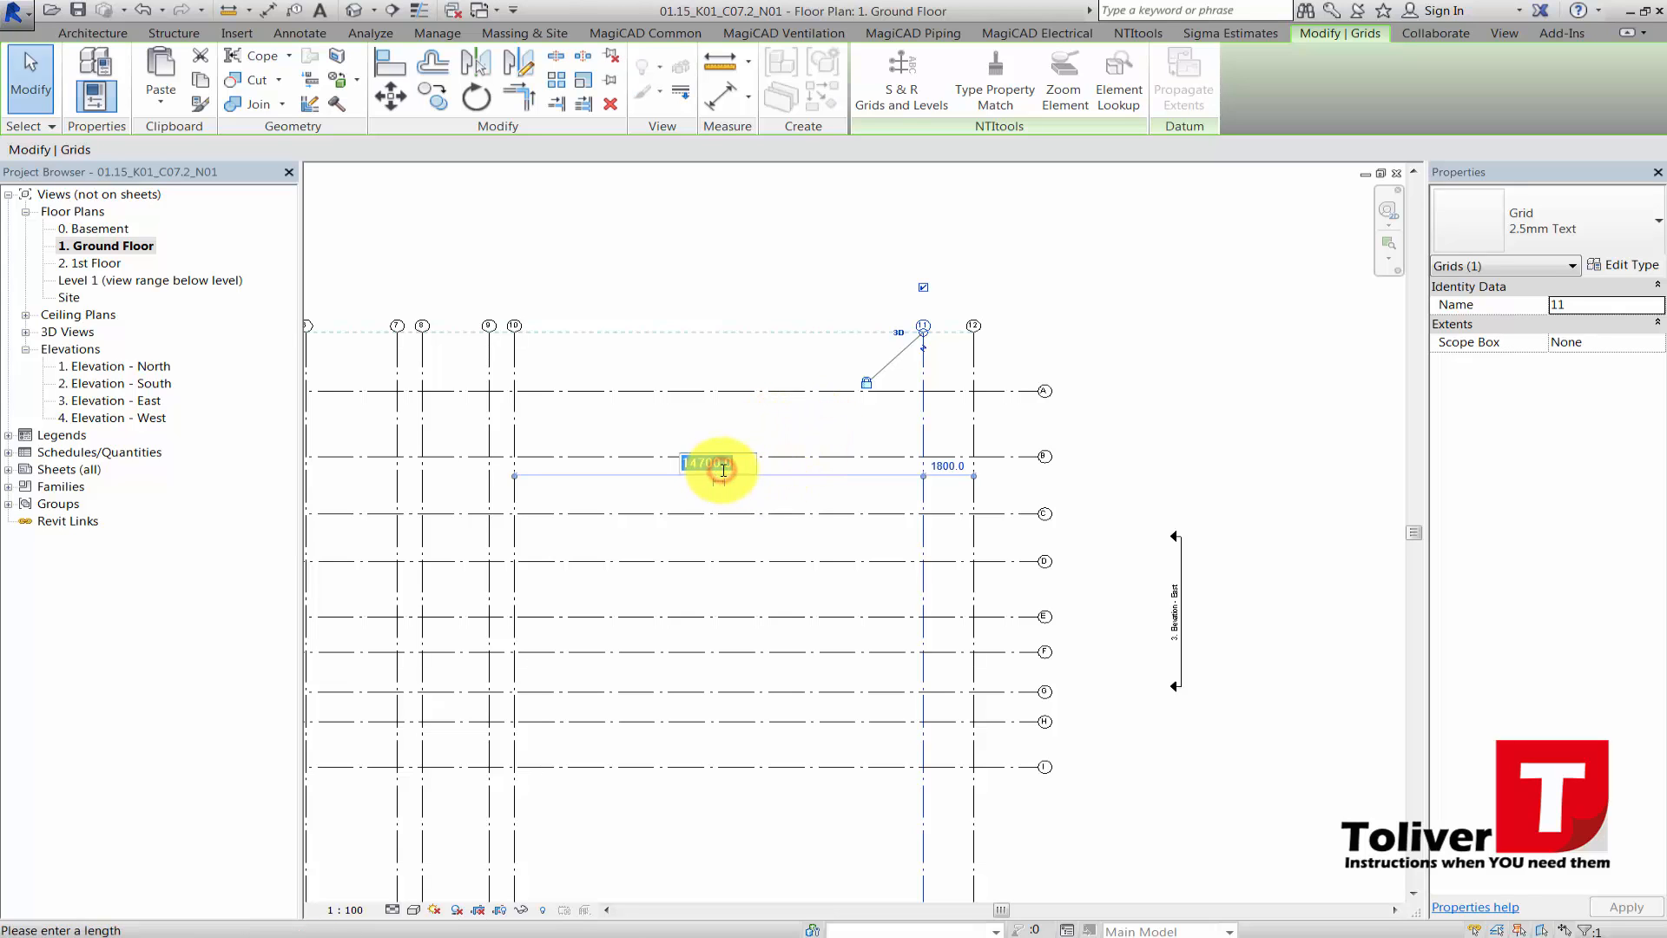
- Space grid 11 at 4200 mm from grid 10 and grid 12 at 4200 mm from grid 11, and clear the selection
key("Return")
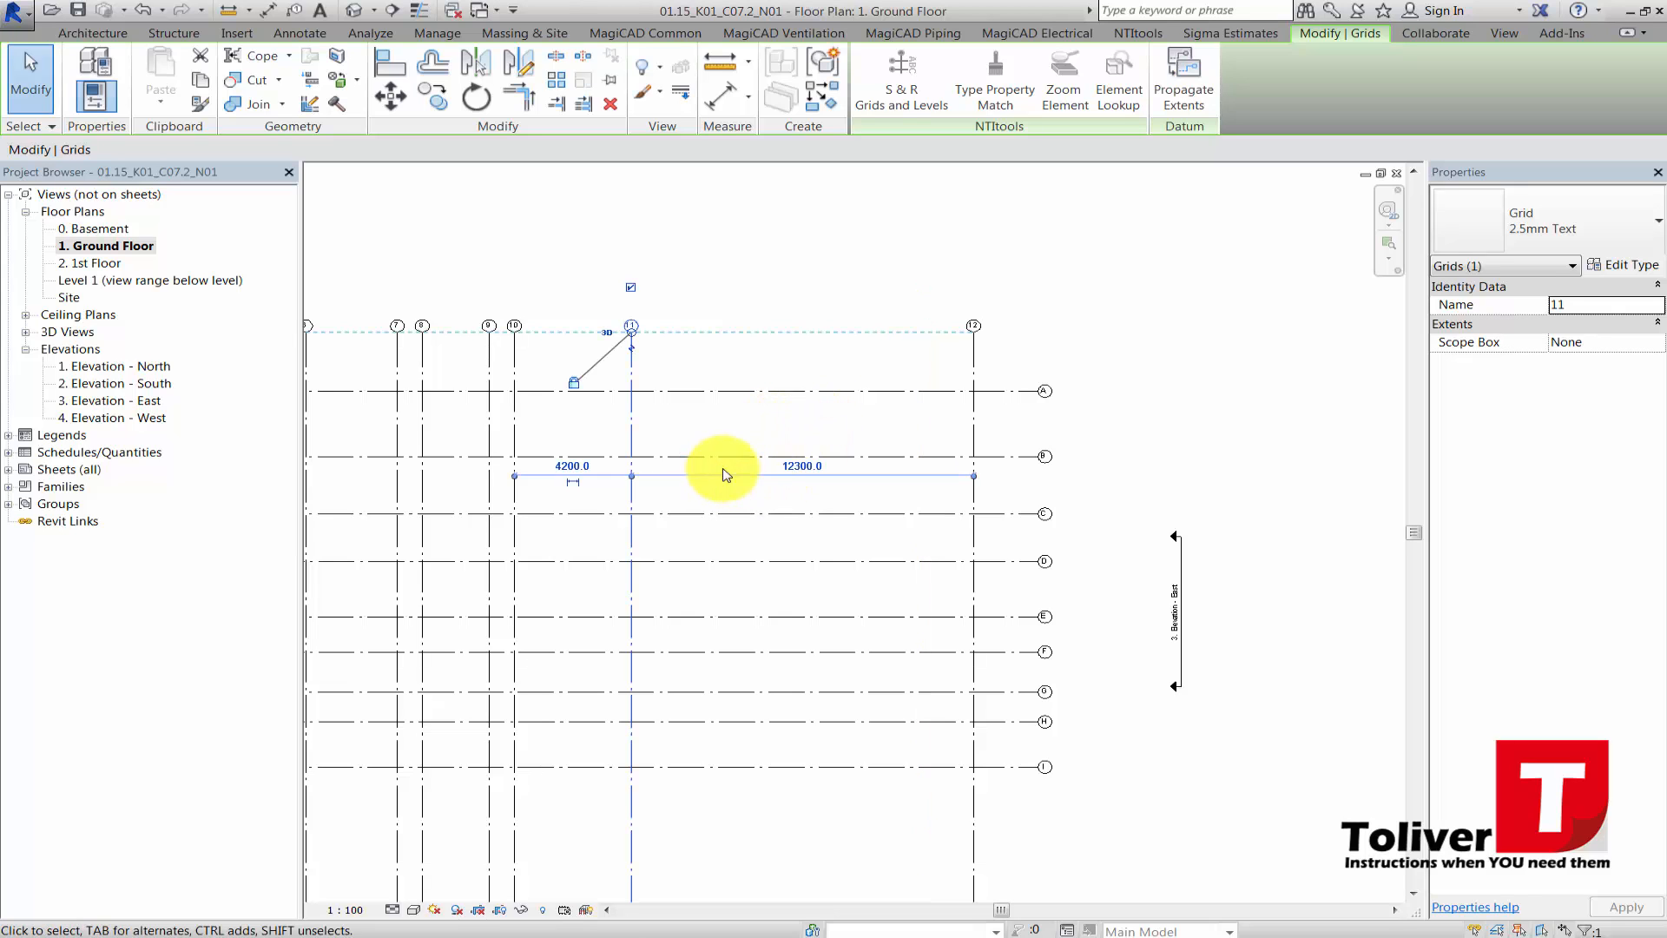
left_click(973, 420)
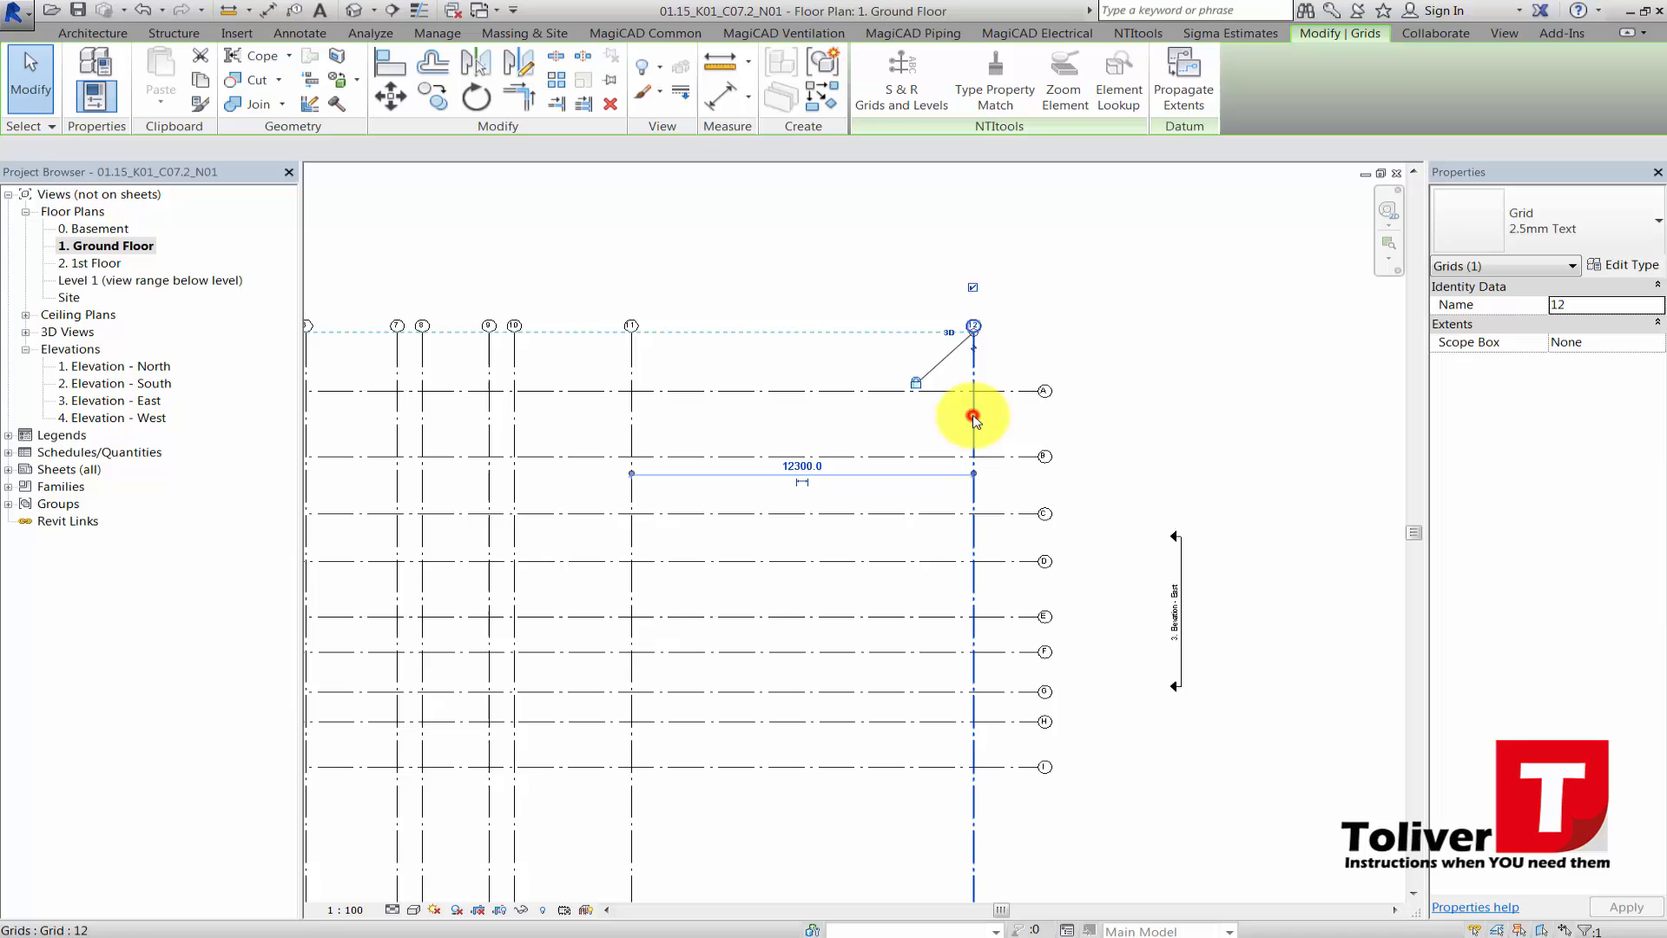
left_click(802, 467)
type("4200")
key("Return")
scroll(822, 457, "down", 3)
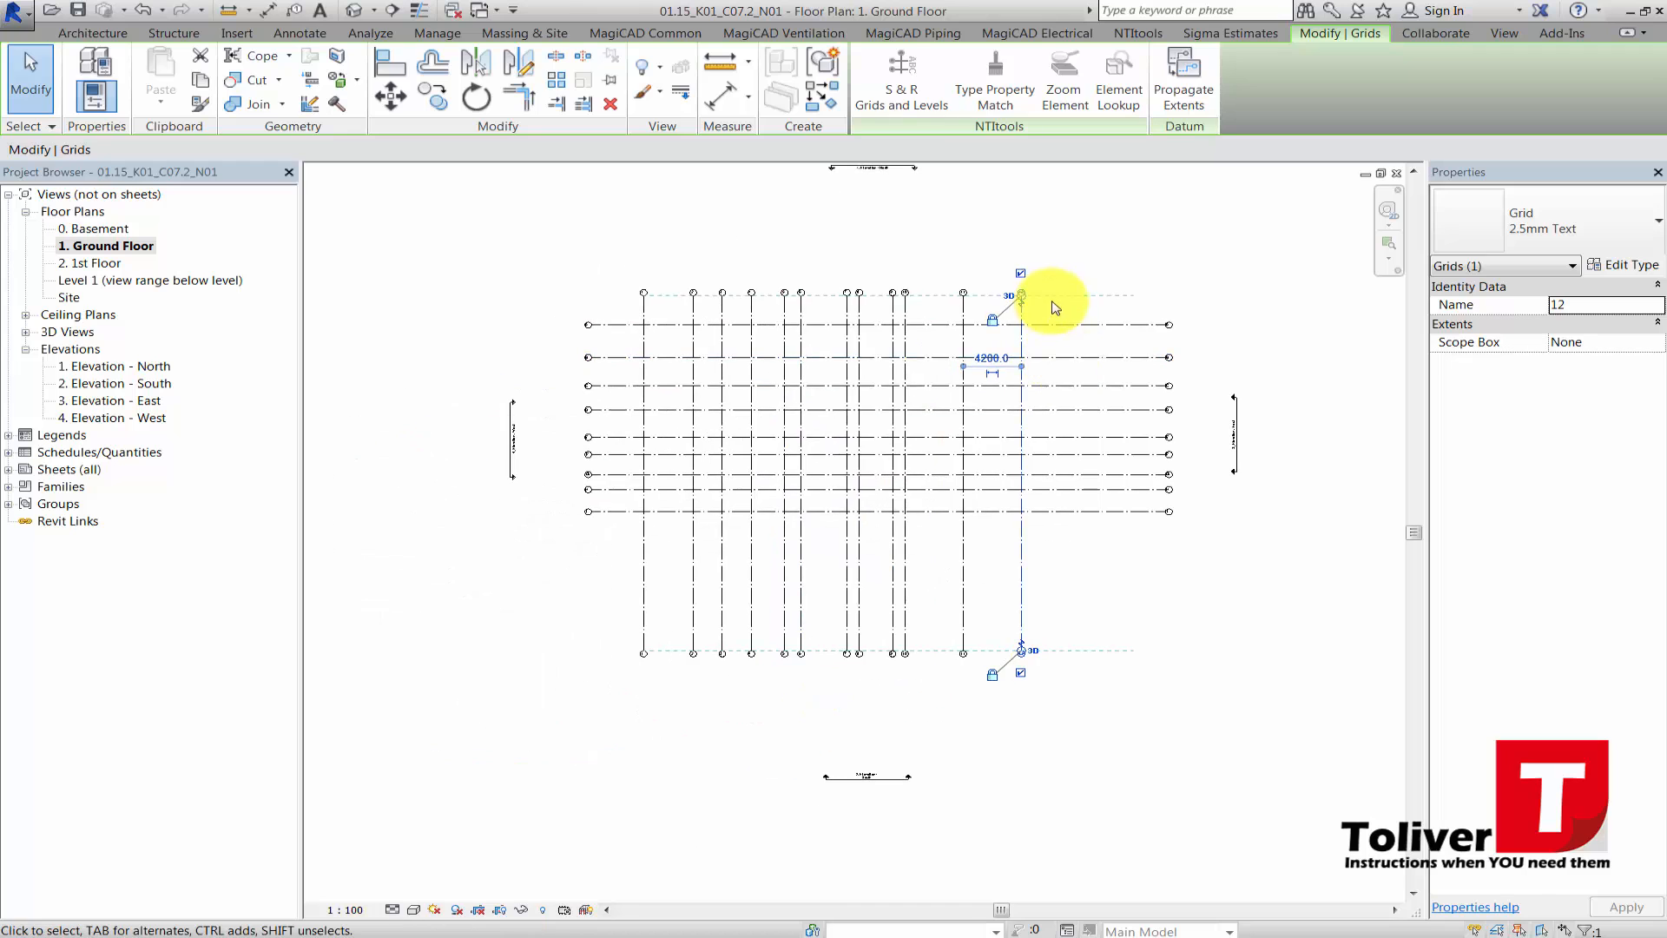
left_click(1071, 268)
- Set the distance between horizontal grid lines A and B to 3300 mm by moving grid B
scroll(607, 339, "up", 5)
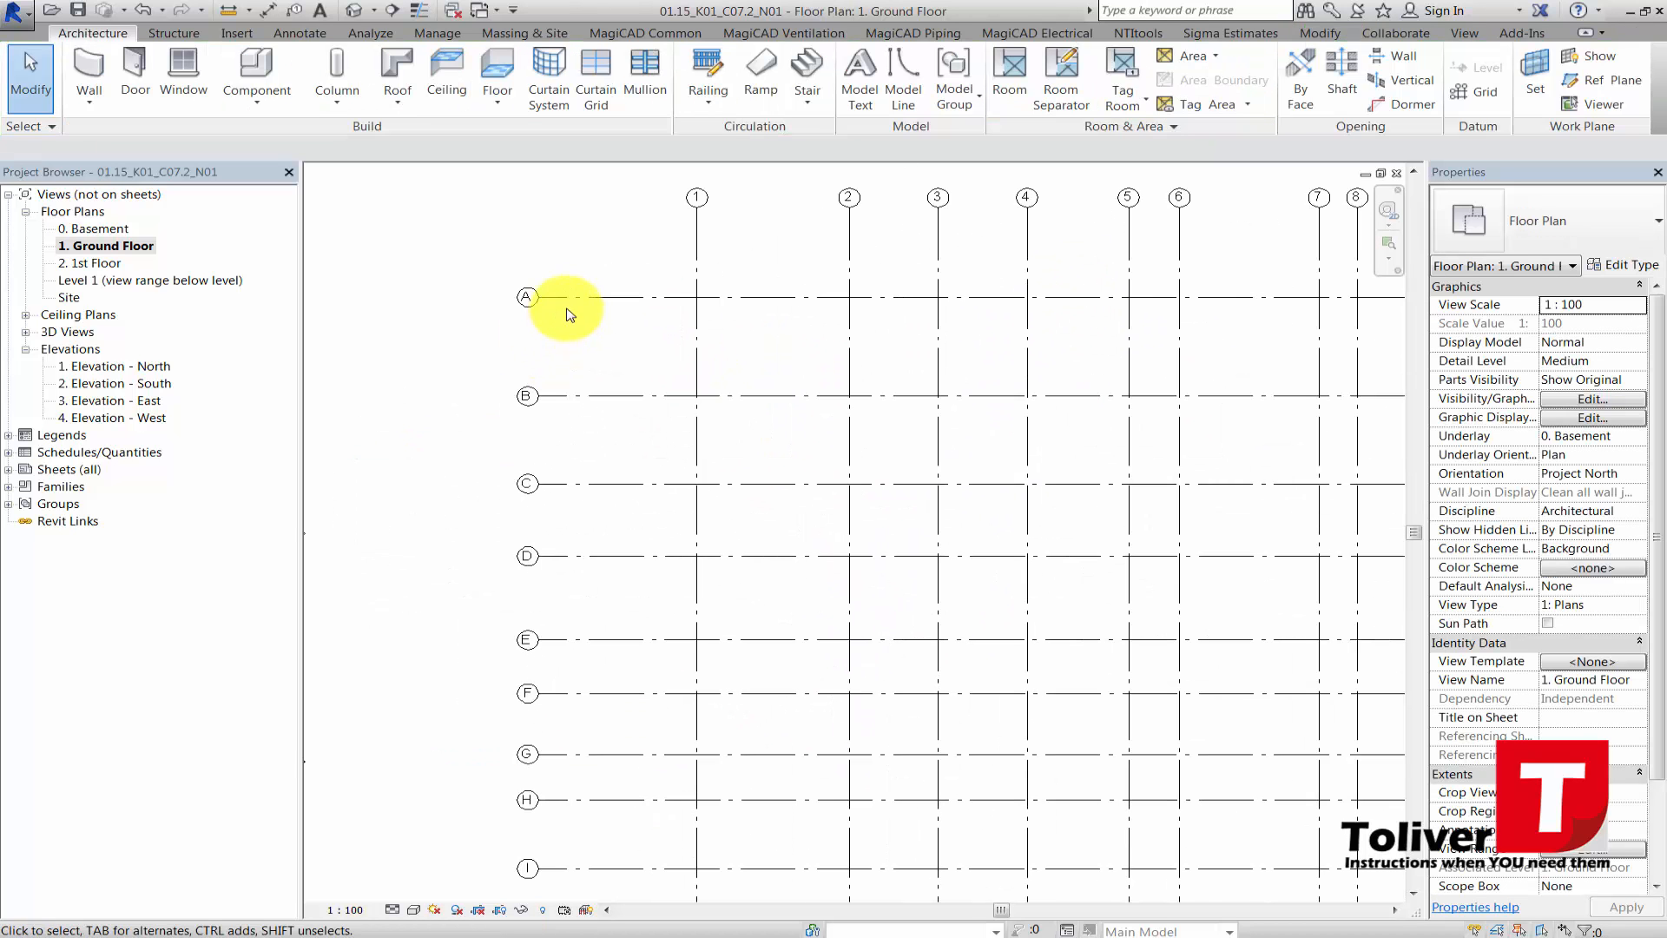
left_click(620, 395)
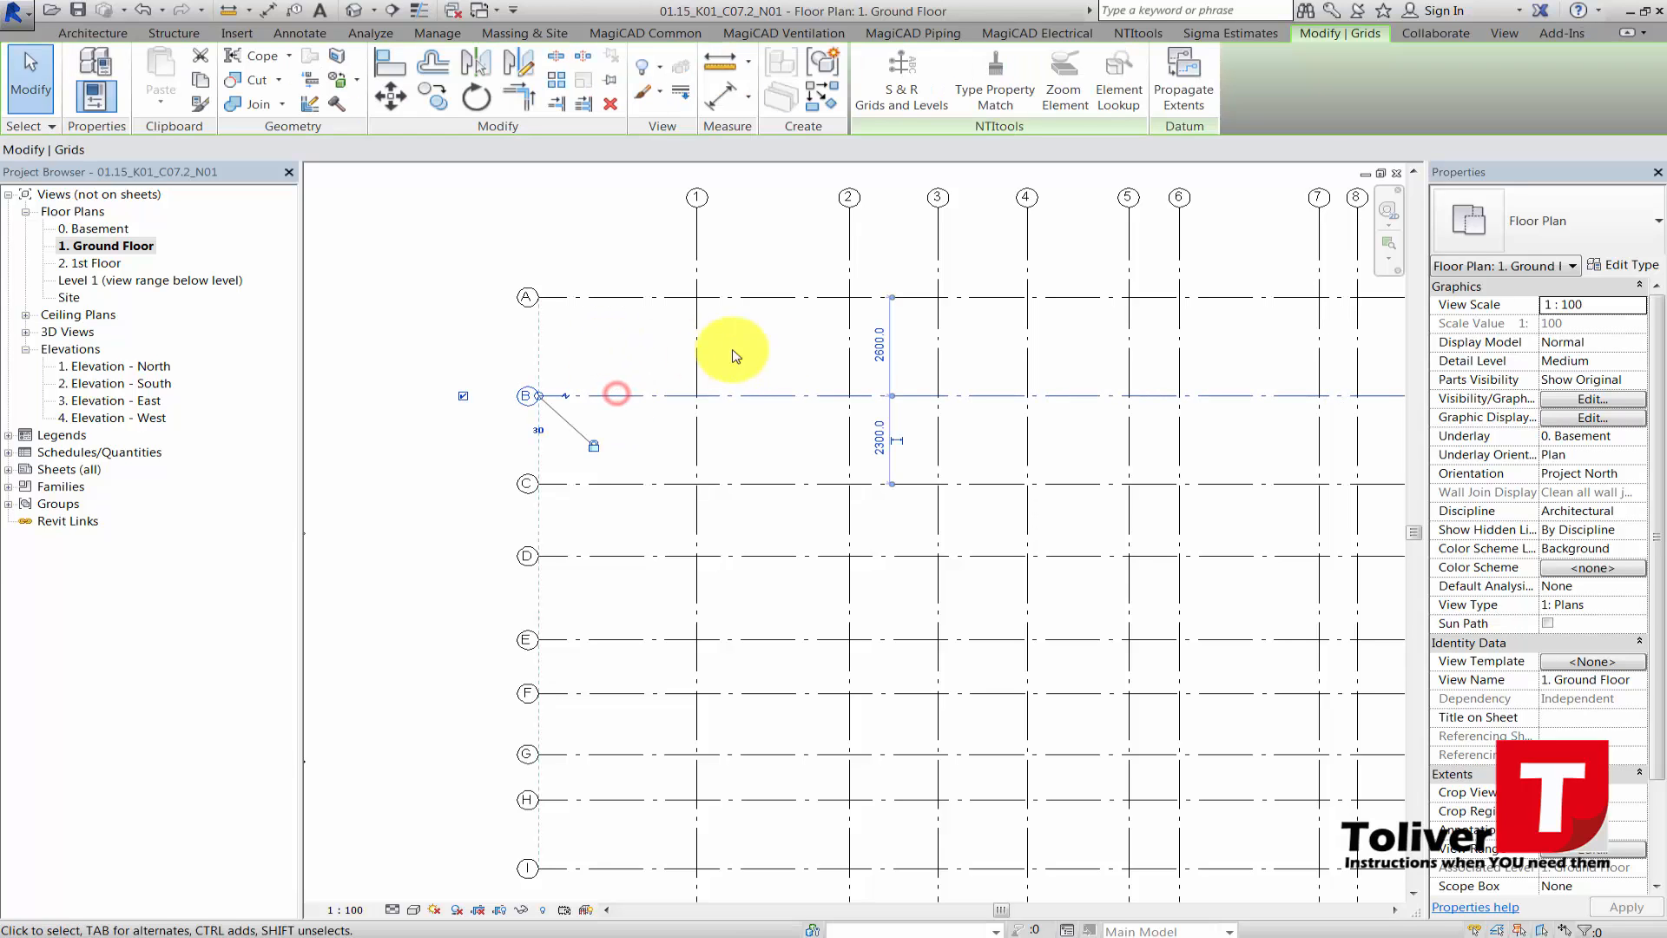
left_click(889, 345)
type("3300")
key("Return")
- Set the distance between horizontal grid lines B and C to 3300 mm by moving grid C
left_click(659, 482)
scroll(769, 456, "up", 2)
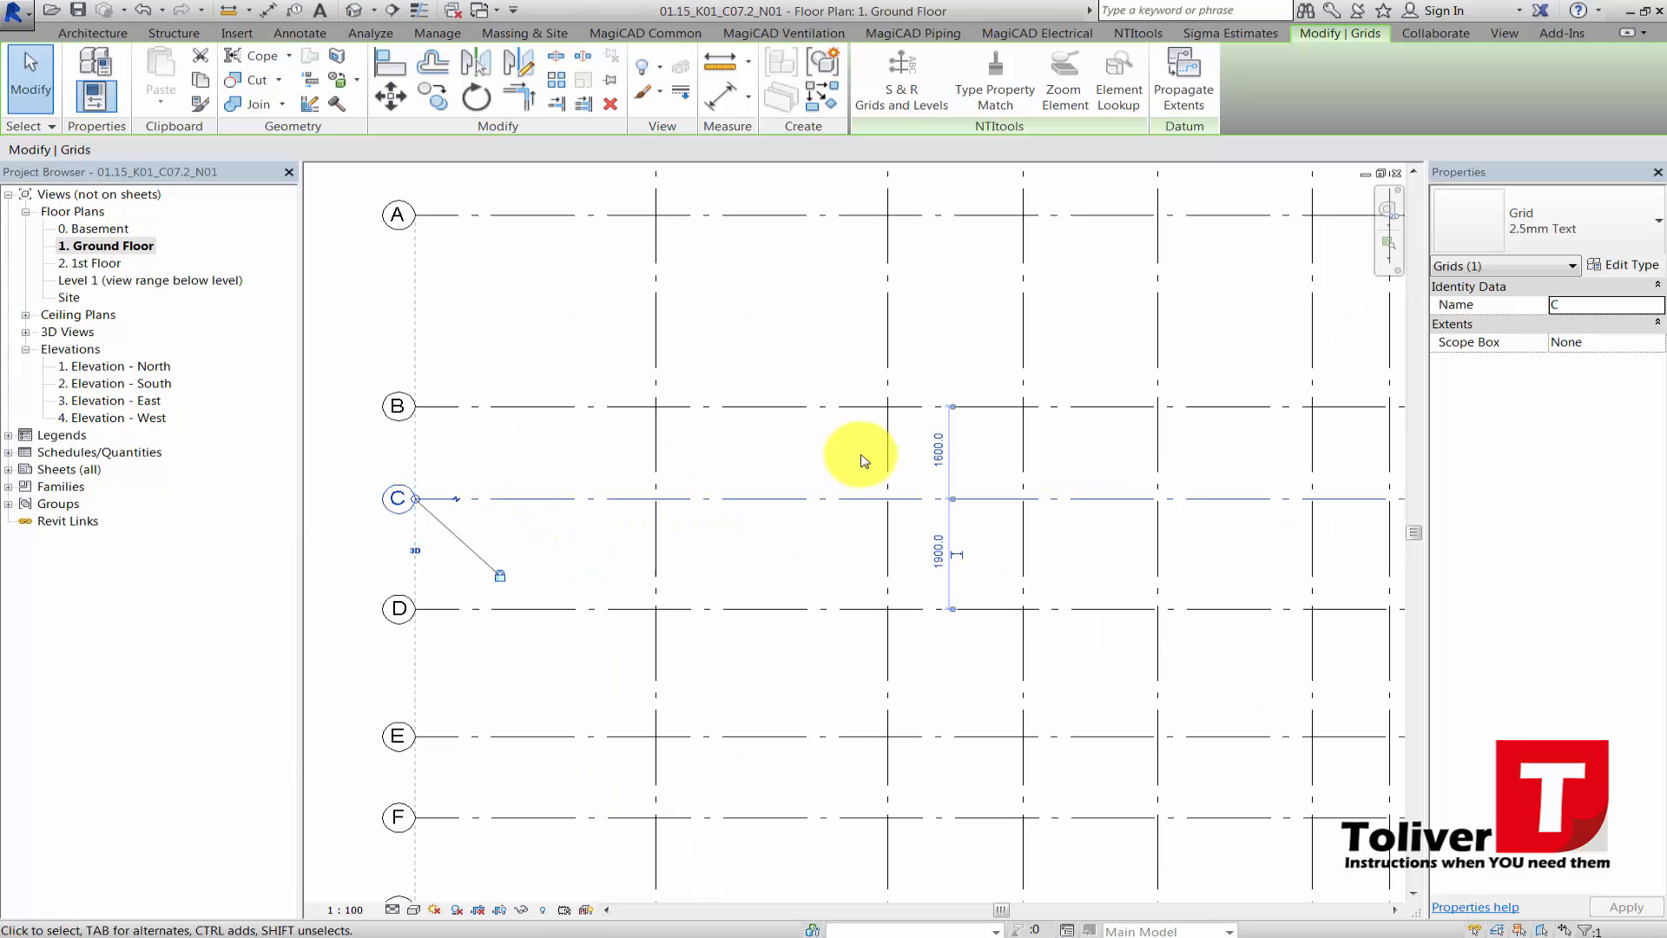
left_click(932, 454)
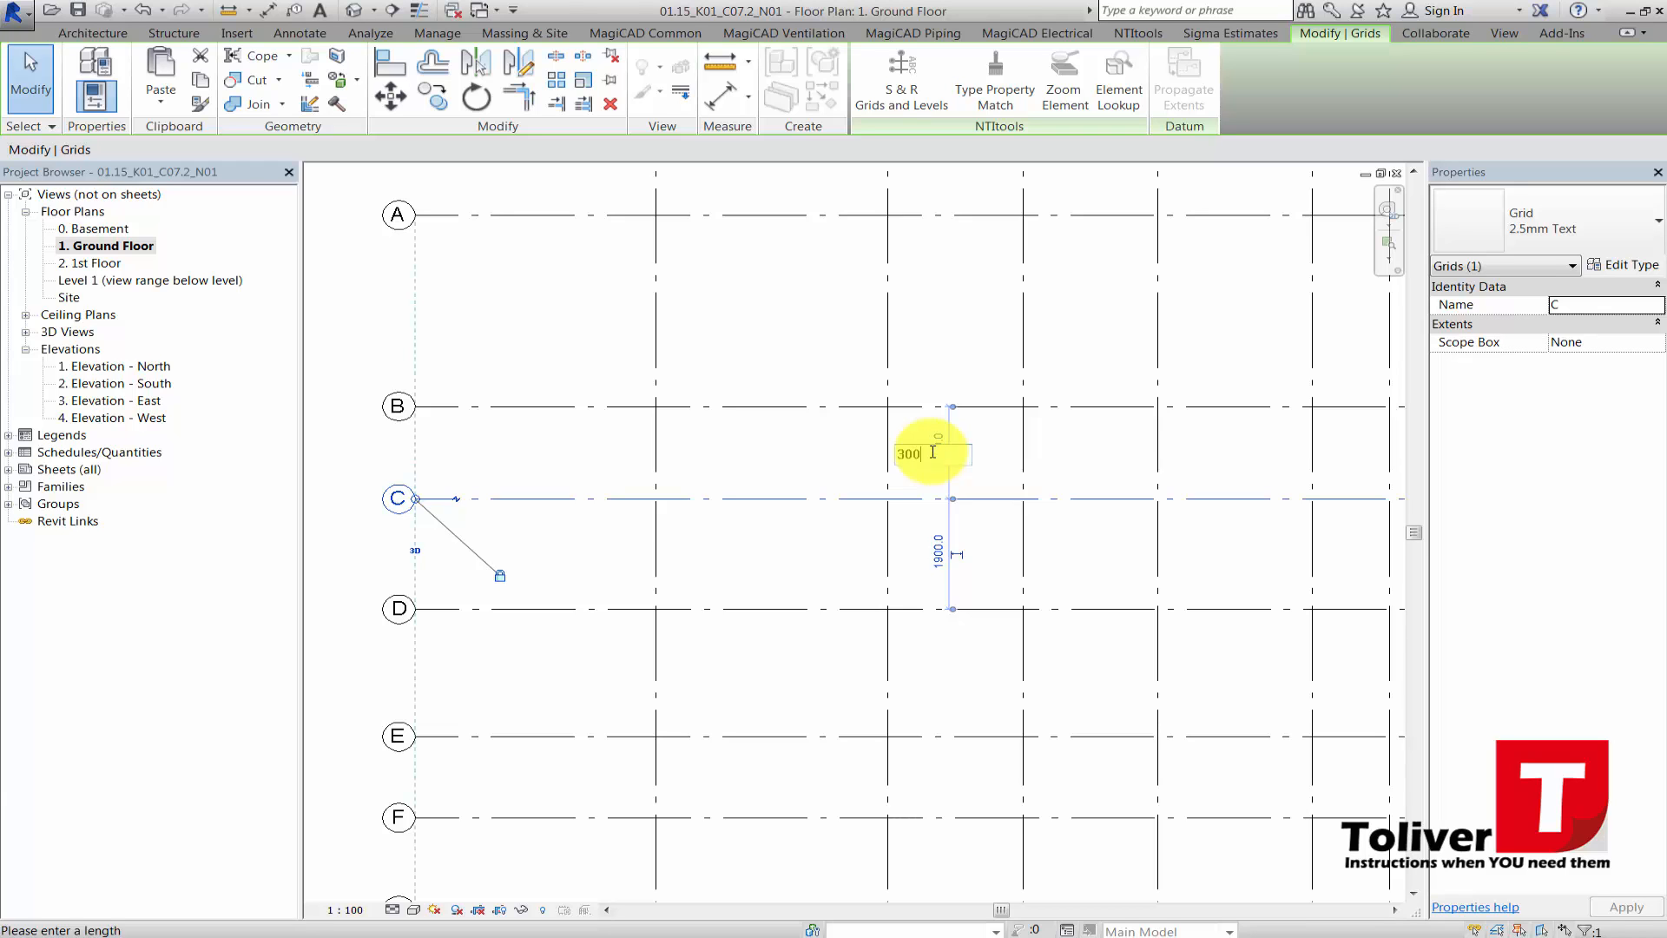
key("Return")
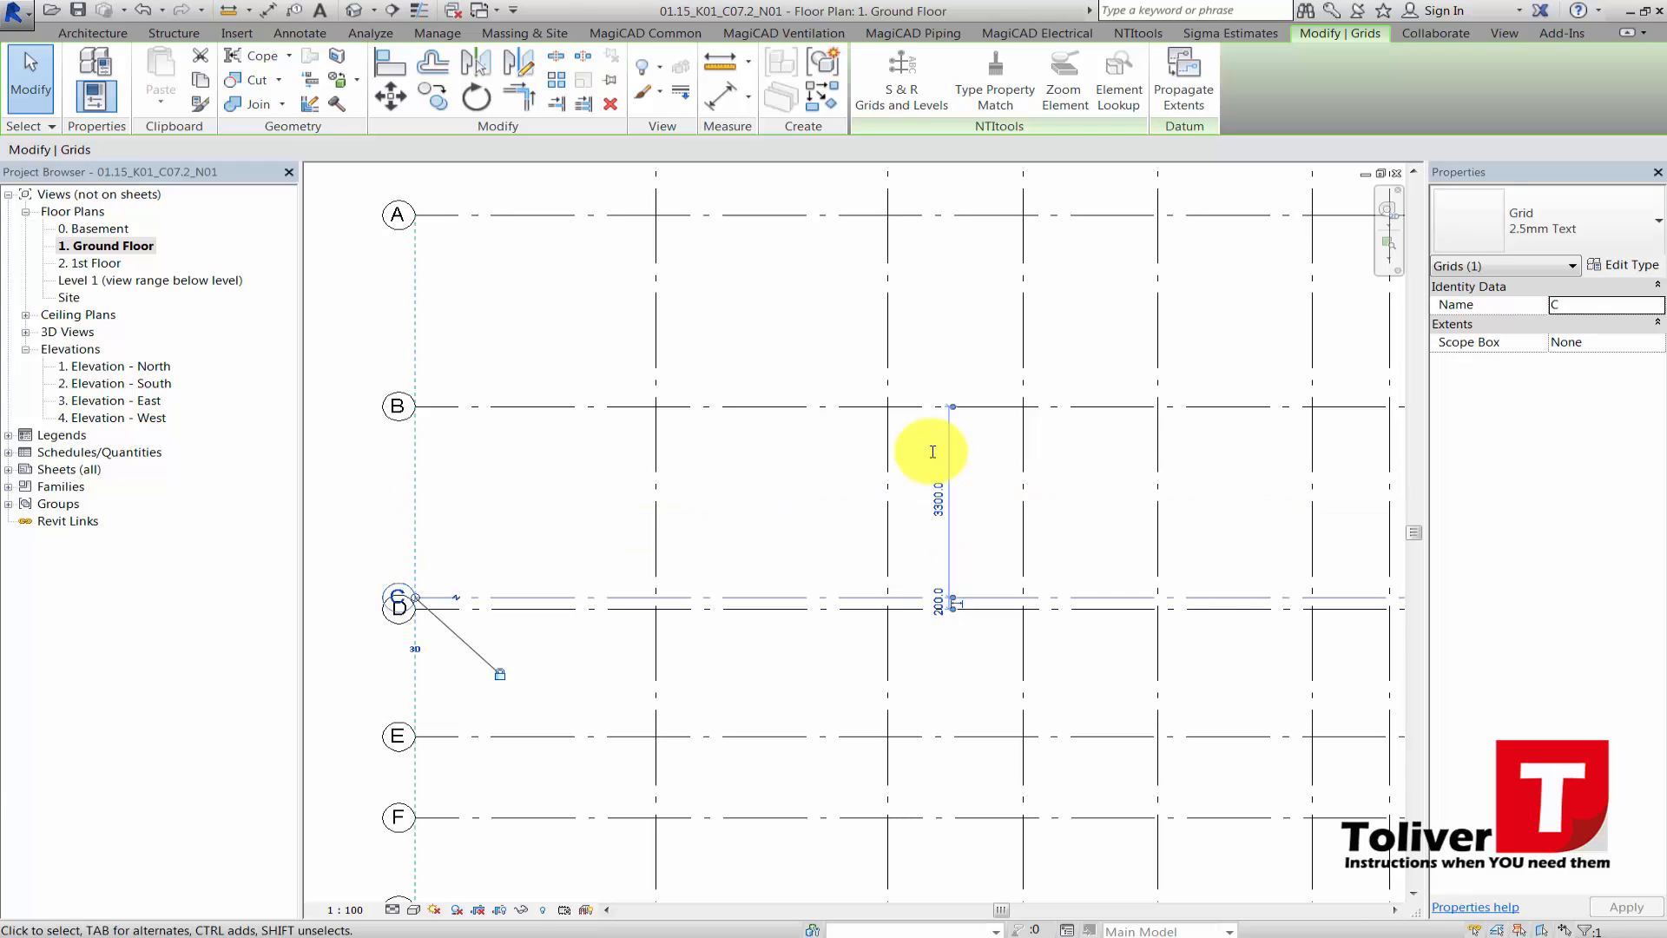
- Move grid D down freehand to about 660 mm below grid C so their bubbles no longer overlap
scroll(540, 487, "up", 3)
left_click(533, 478)
scroll(560, 507, "down", 4)
middle_click_drag(573, 526, 877, 487)
scroll(763, 425, "up", 6)
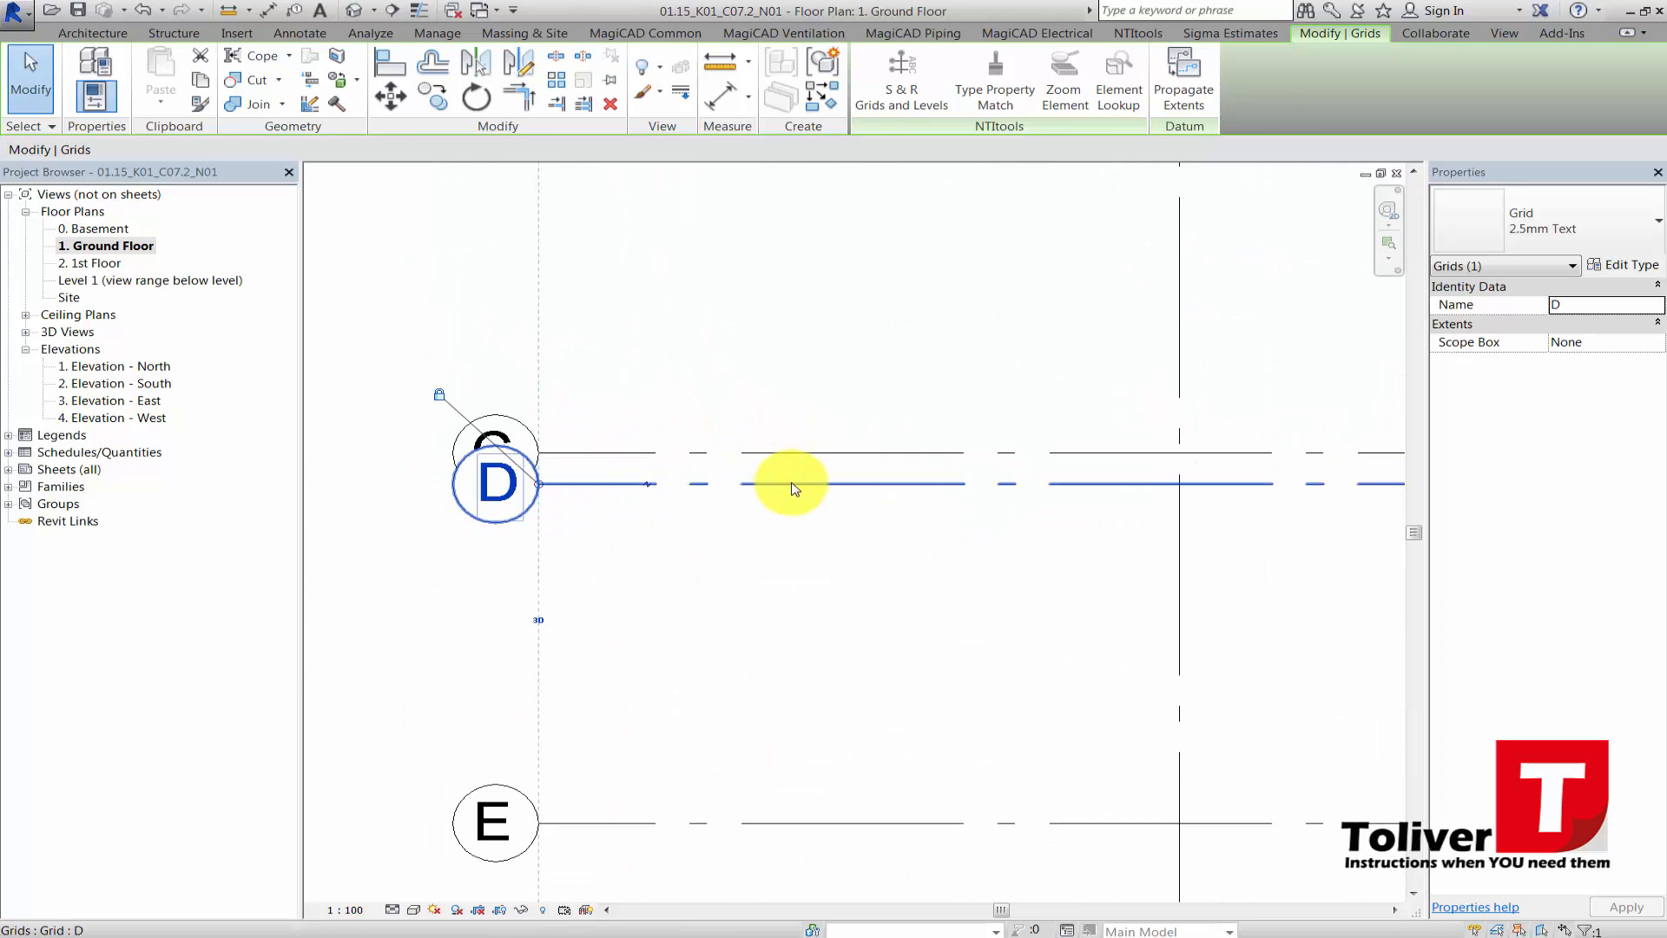
left_click_drag(790, 483, 782, 547)
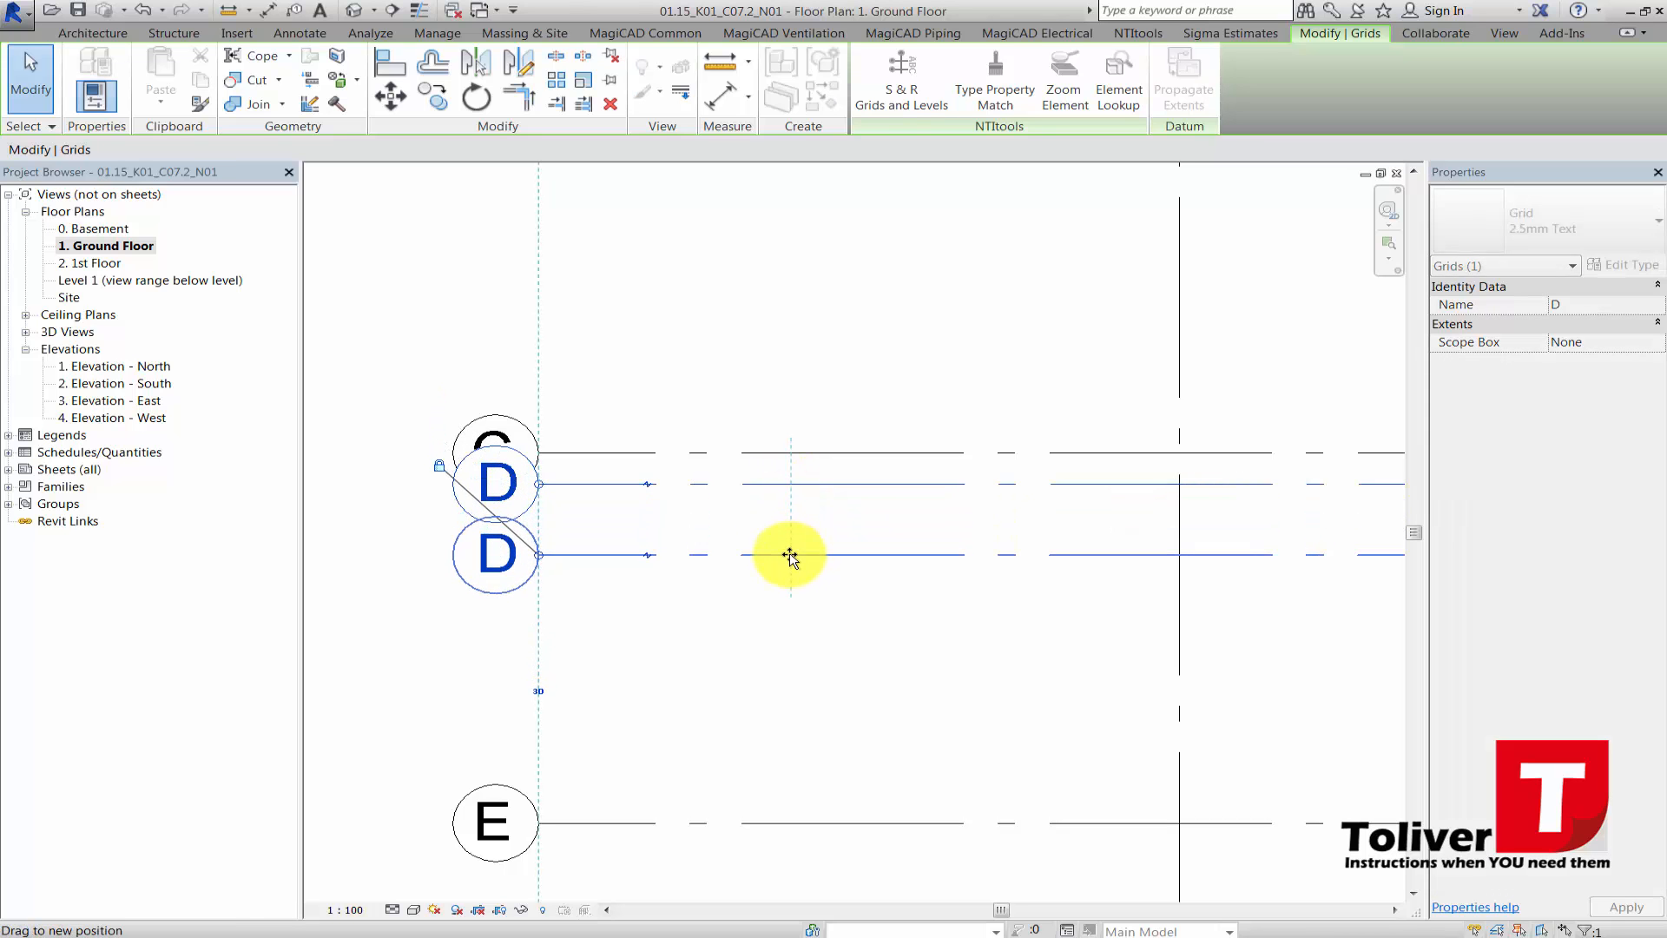
scroll(762, 544, "down", 4)
scroll(761, 544, "down", 3)
middle_click_drag(705, 546, 300, 524)
scroll(752, 506, "up", 2)
scroll(905, 562, "up", 5)
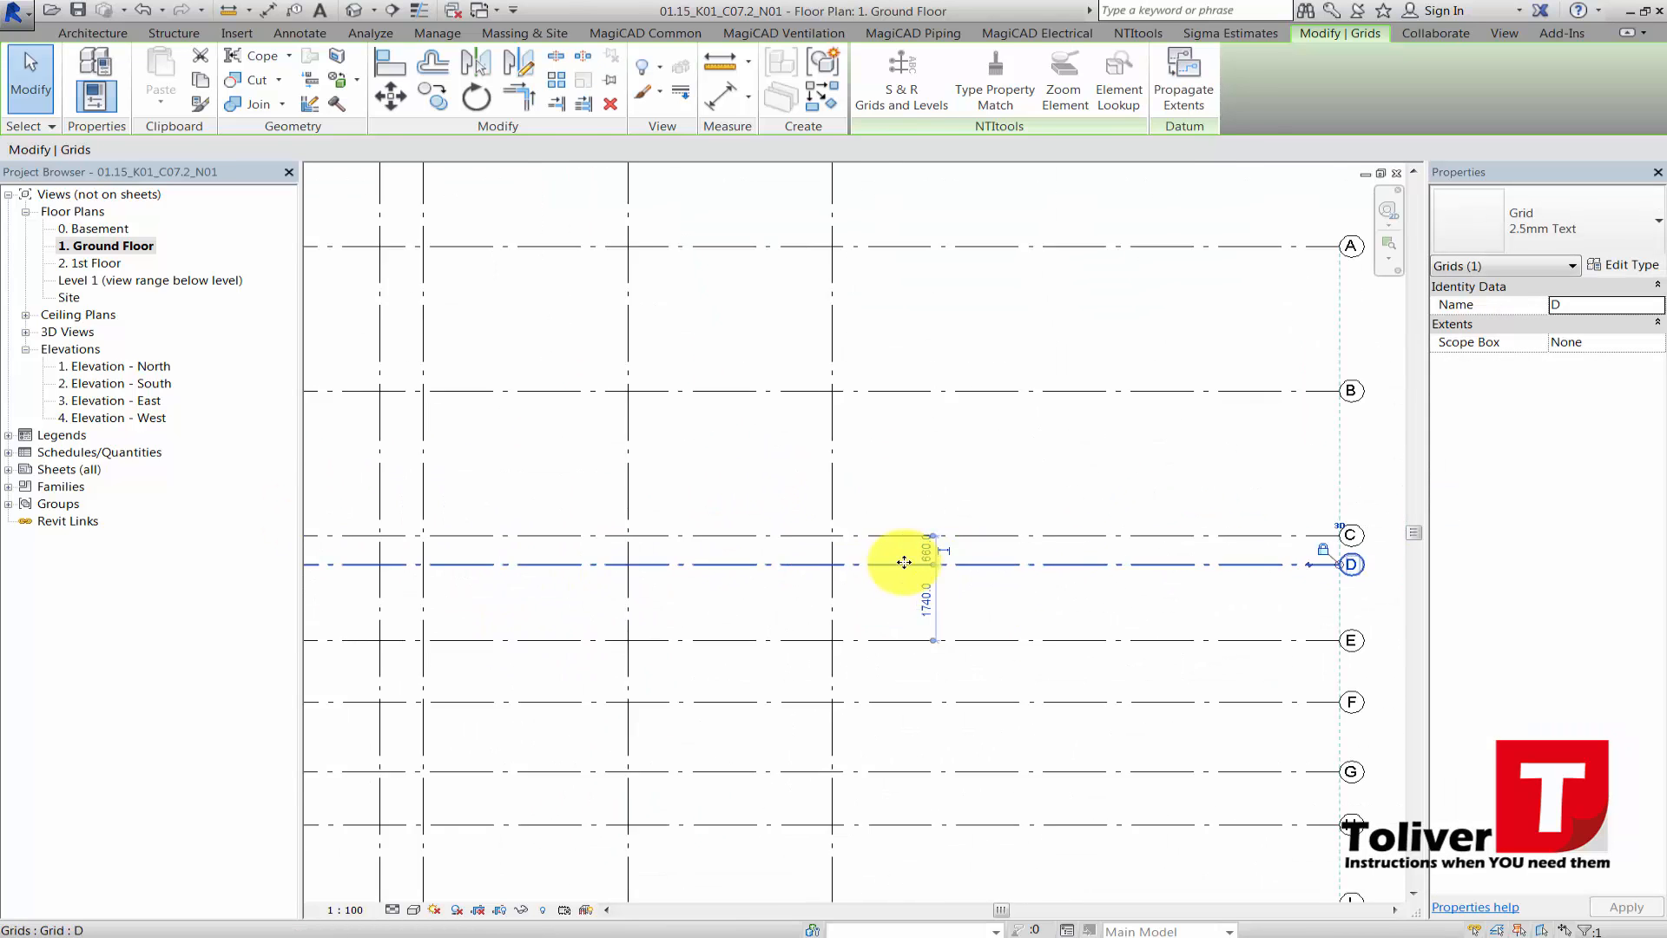
left_click(958, 527)
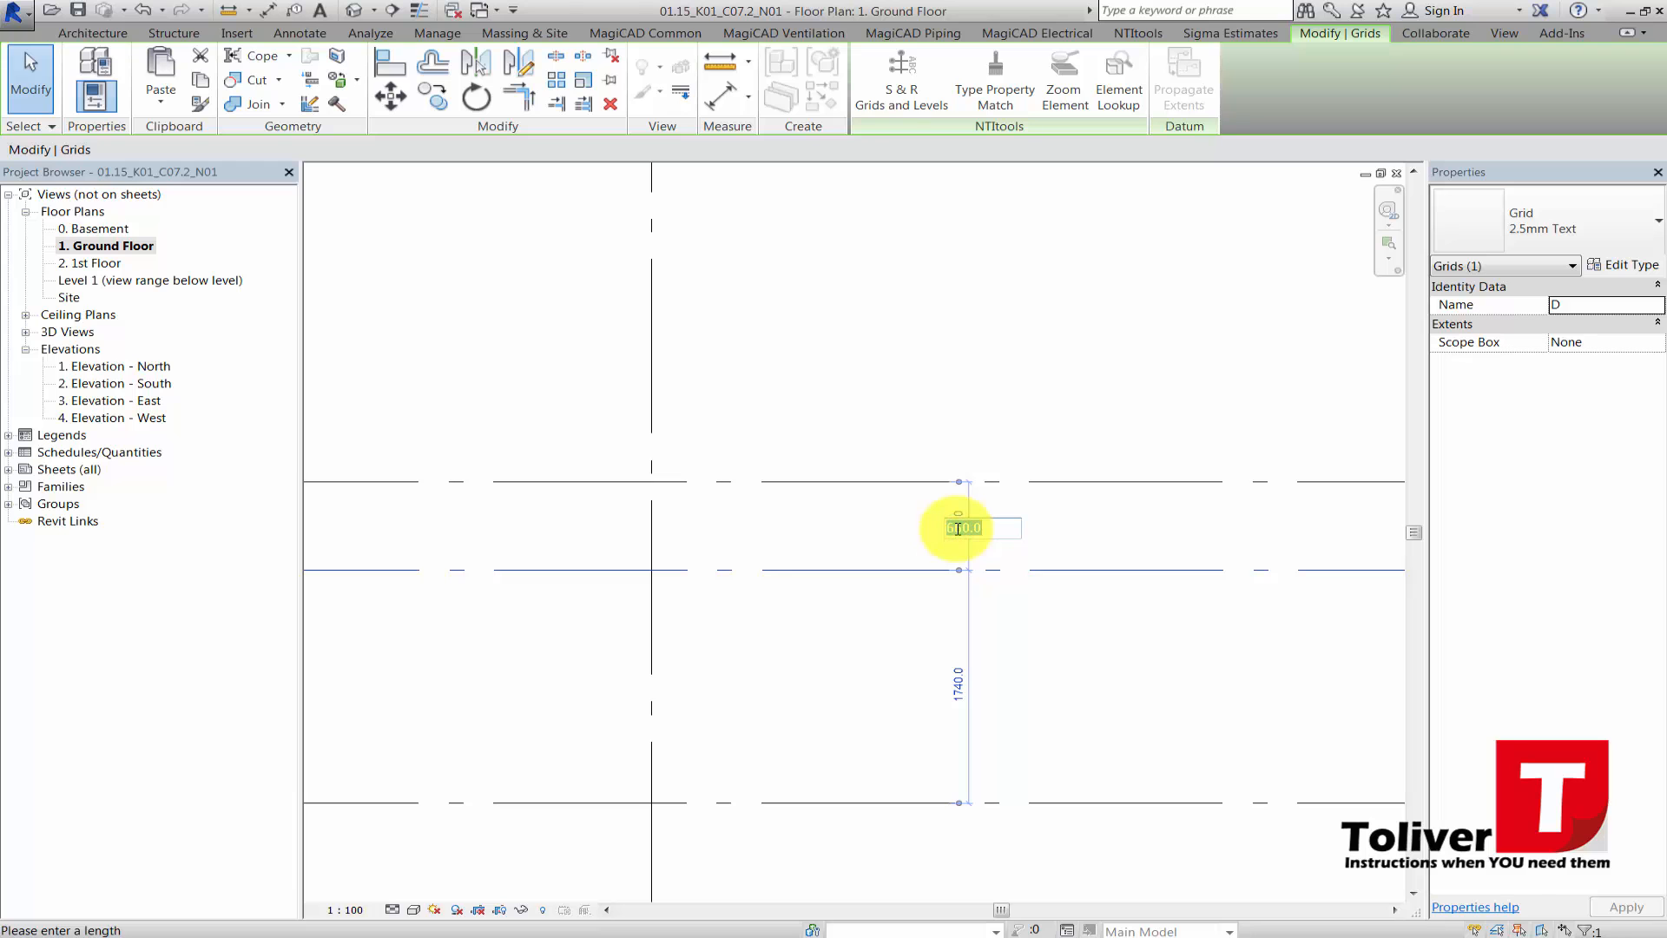
scroll(856, 494, "down", 8)
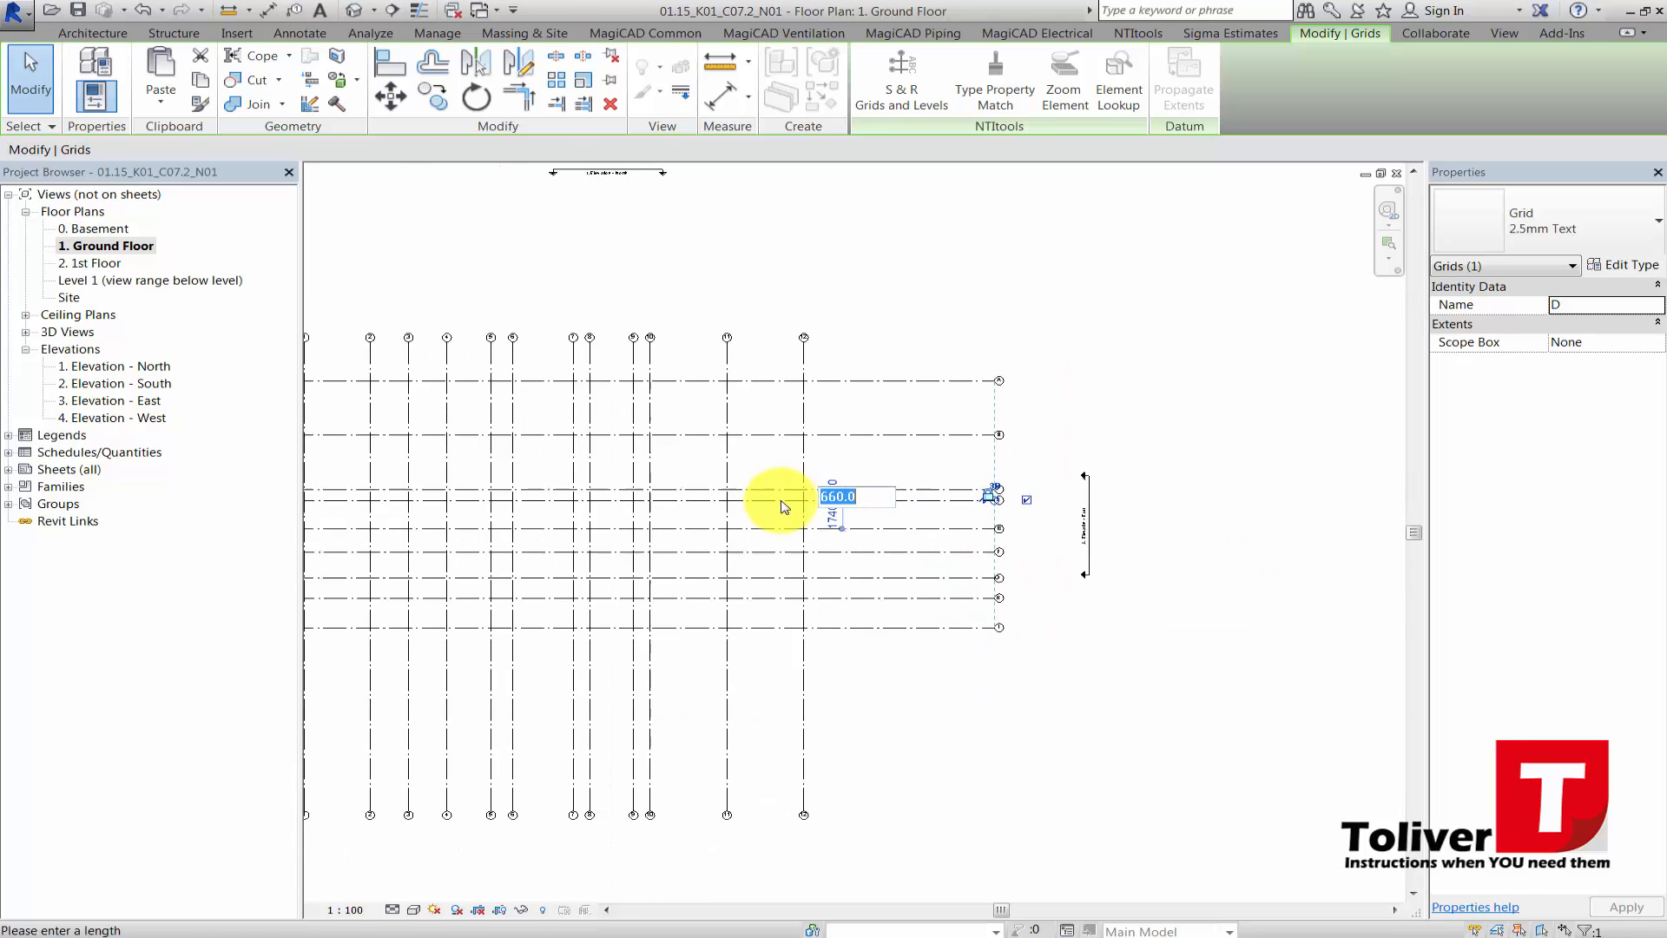
scroll(978, 466, "up", 8)
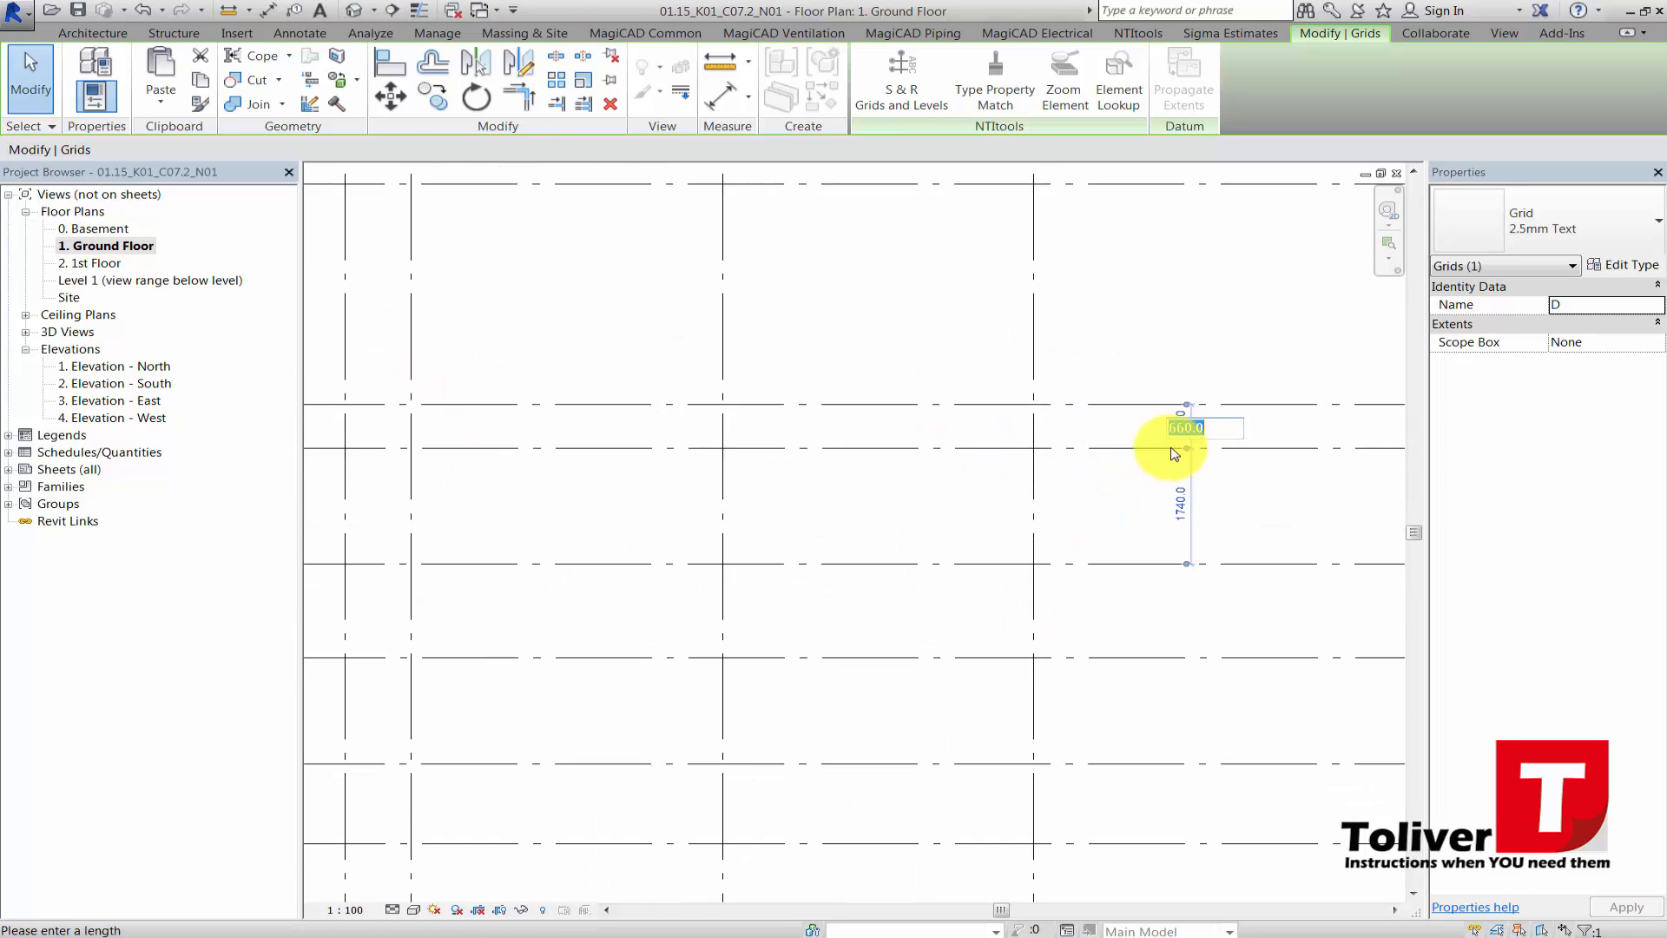
scroll(1116, 439, "down", 8)
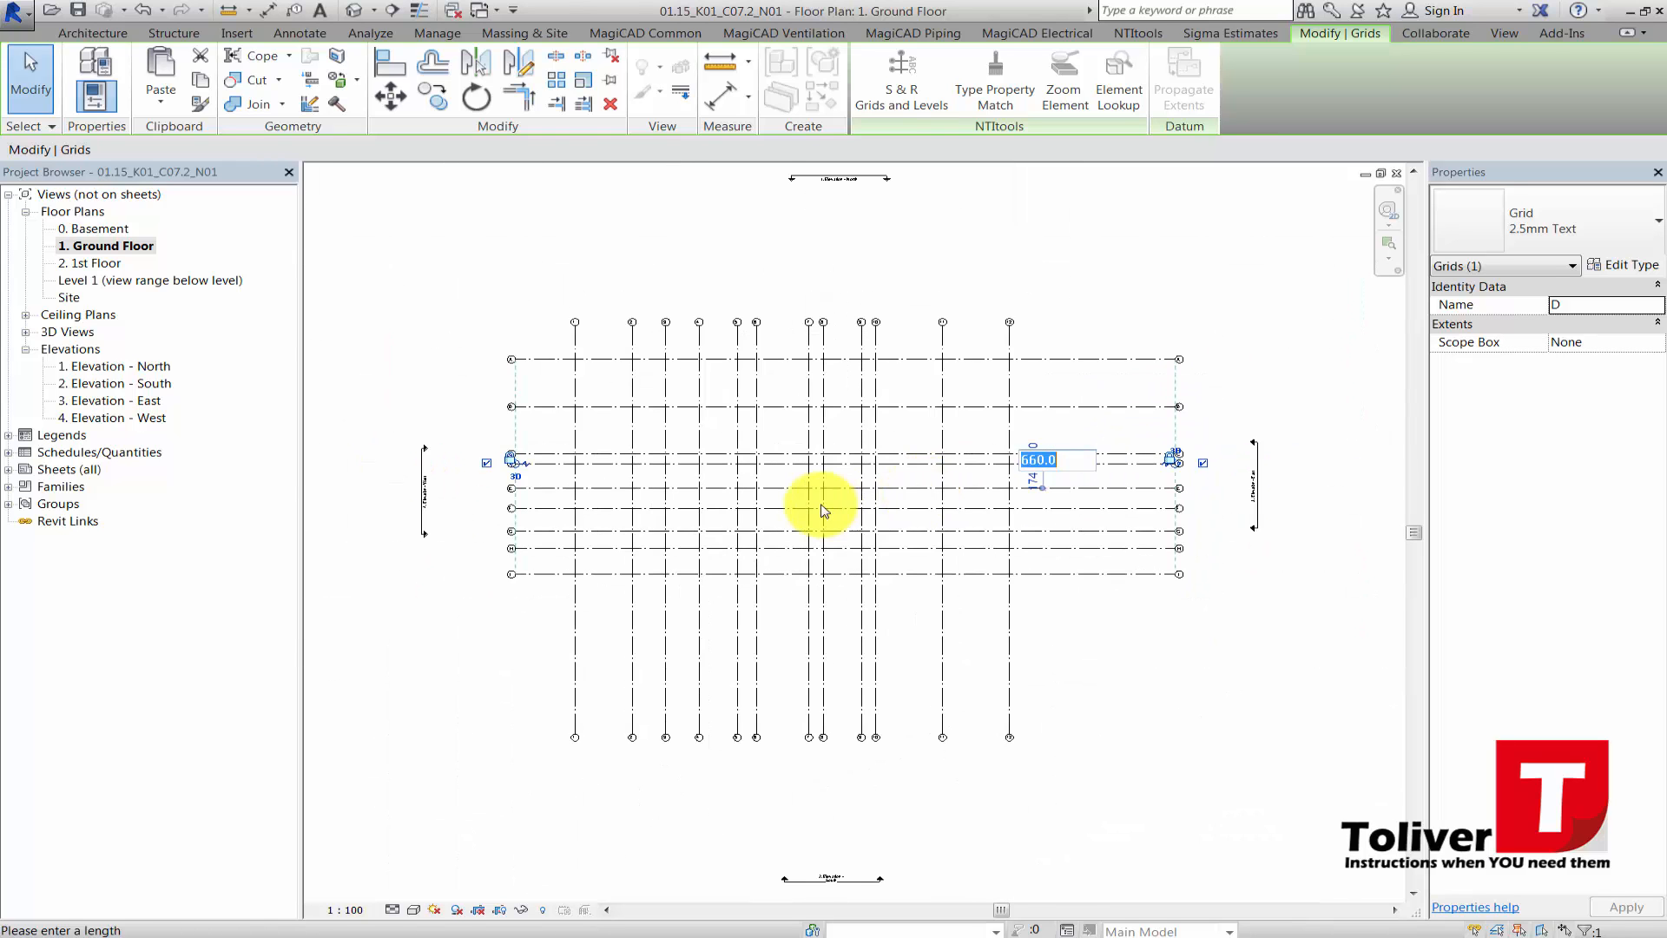
scroll(587, 475, "up", 2)
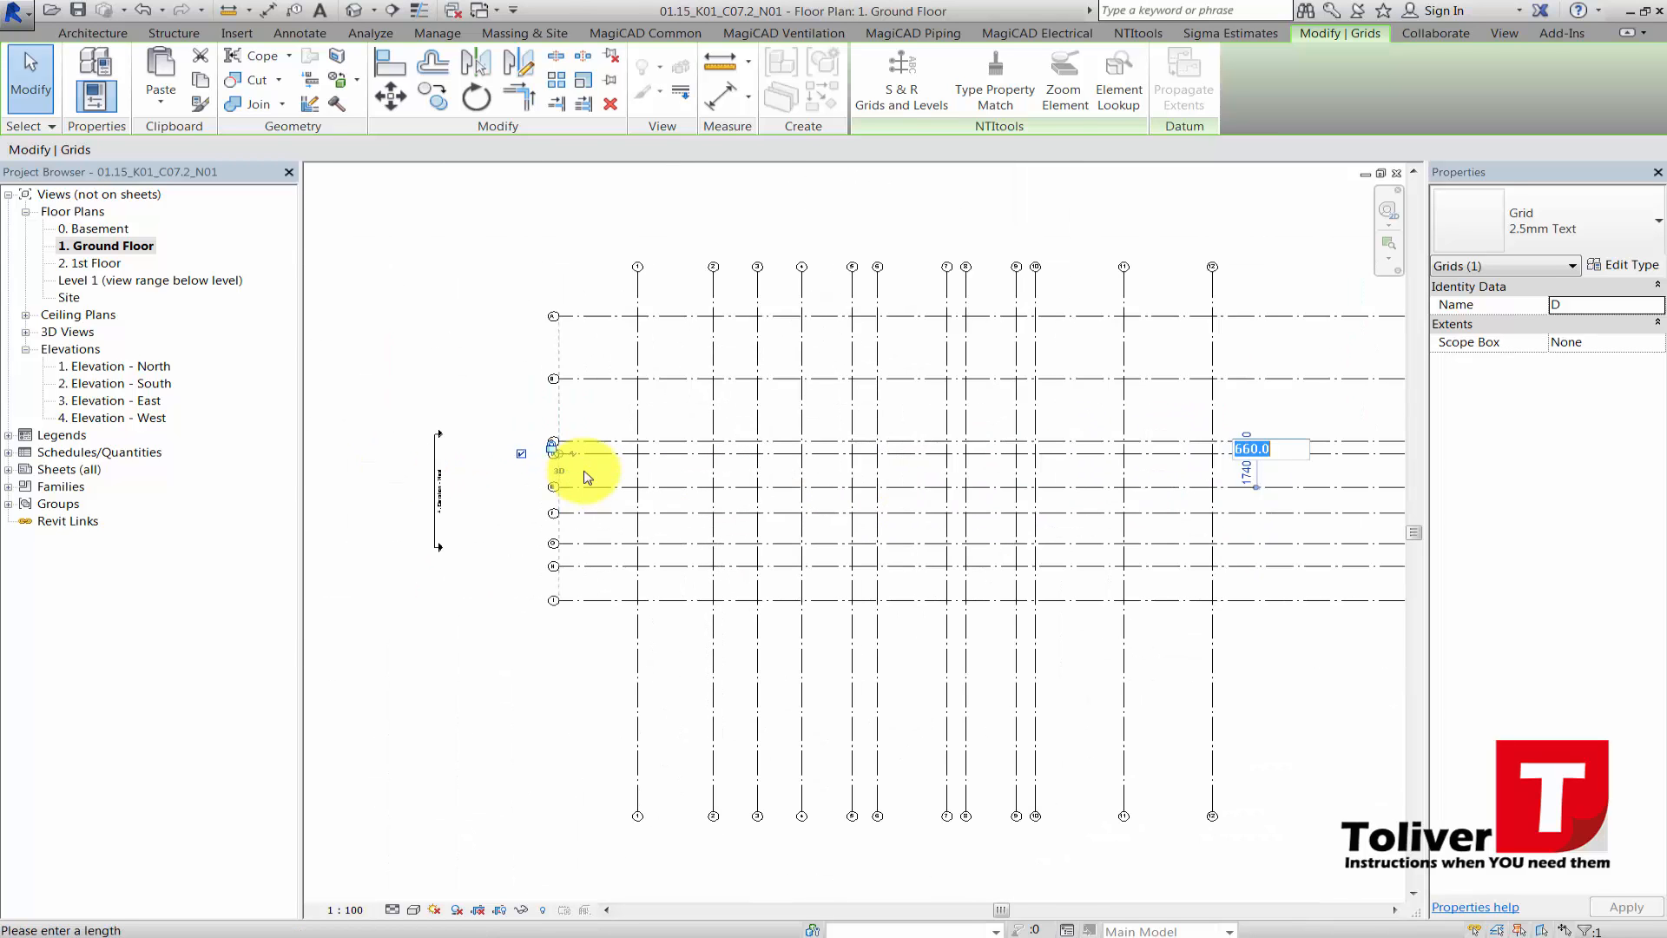
key("Escape")
- Move horizontal grids D through I together straight down by about 8600 mm to open space below grid C
scroll(582, 477, "up", 2)
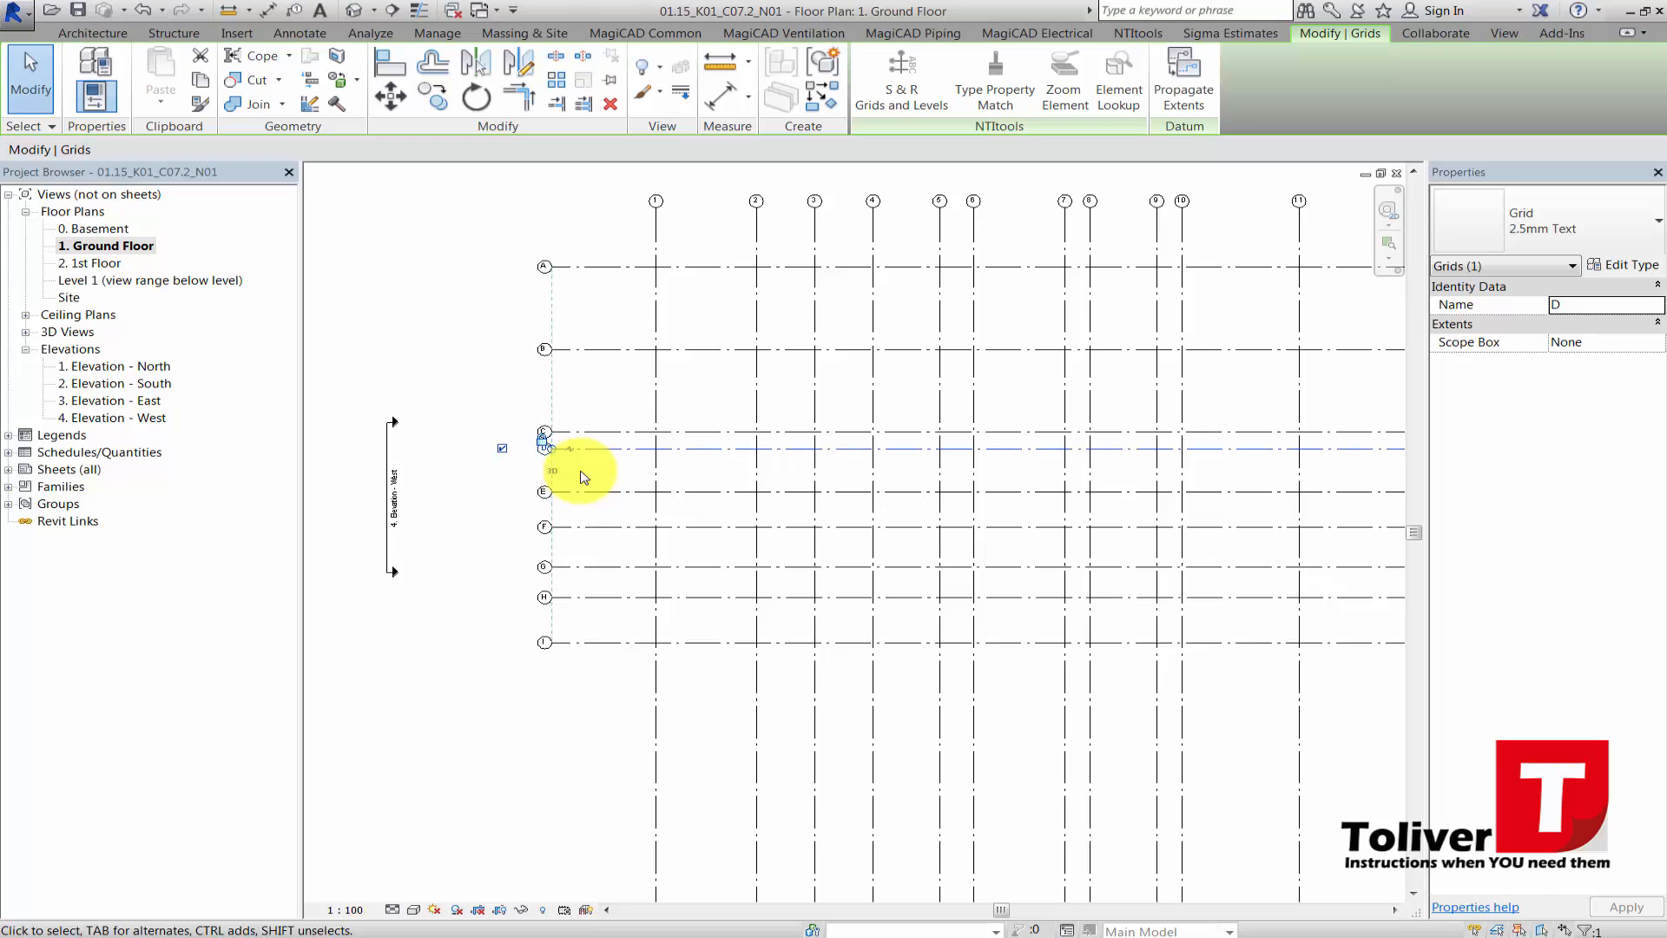
left_click(594, 446)
left_click(598, 526, "ctrl")
left_click(605, 567, "ctrl")
left_click(614, 597, "ctrl")
left_click(625, 643, "ctrl")
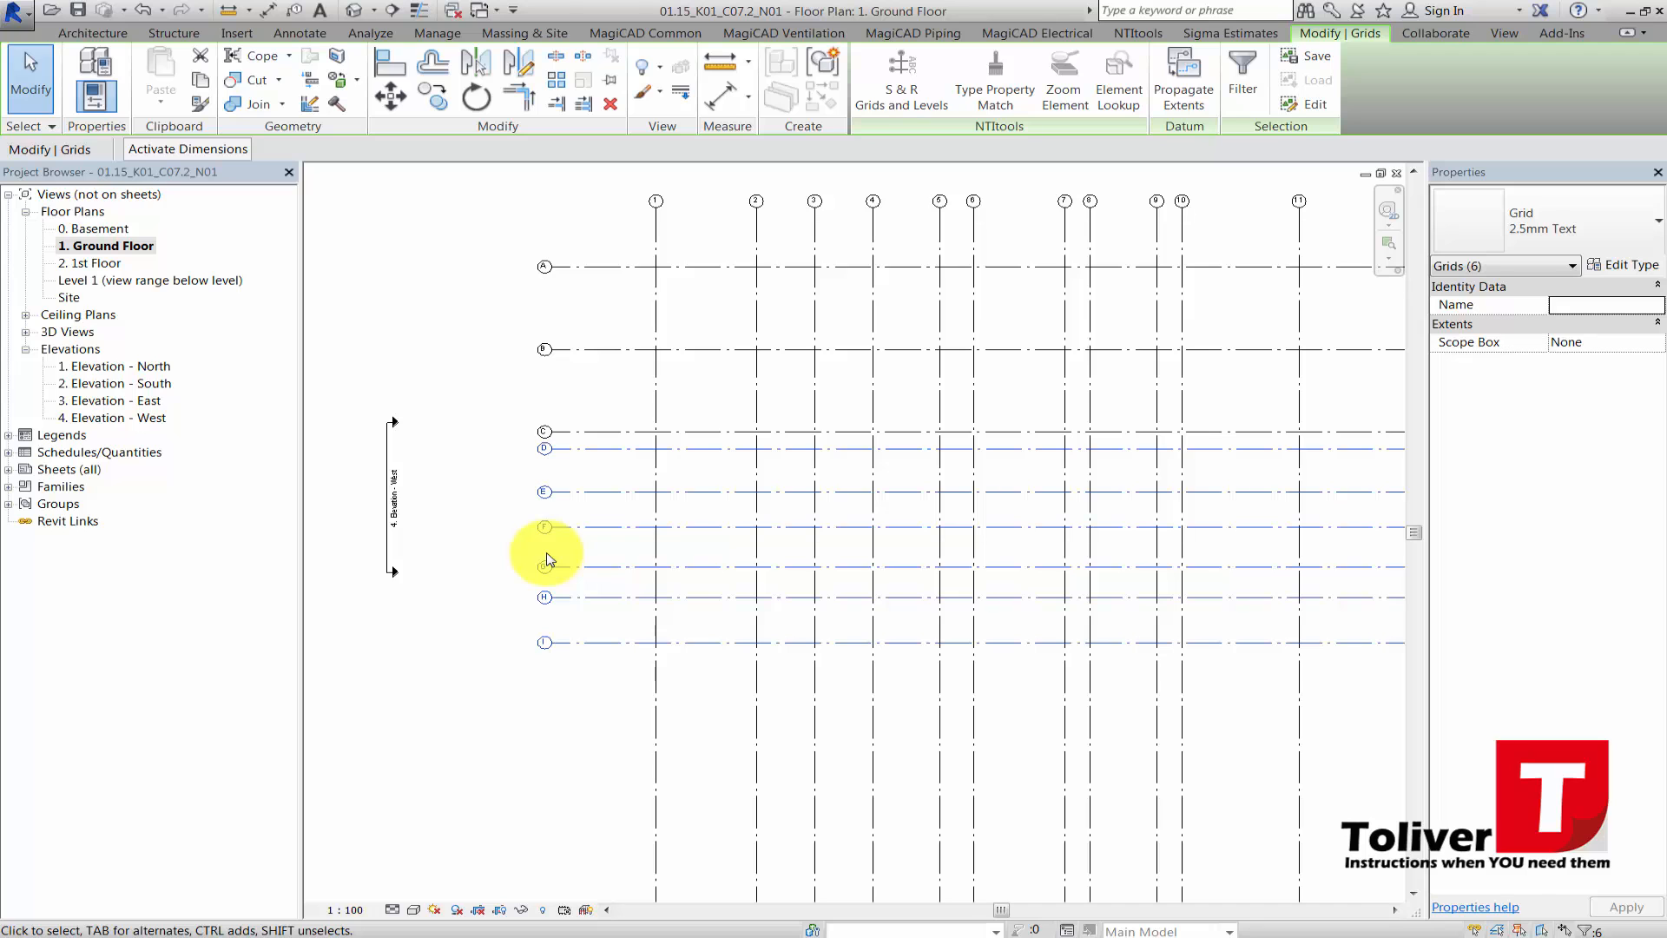
key("m")
key("v")
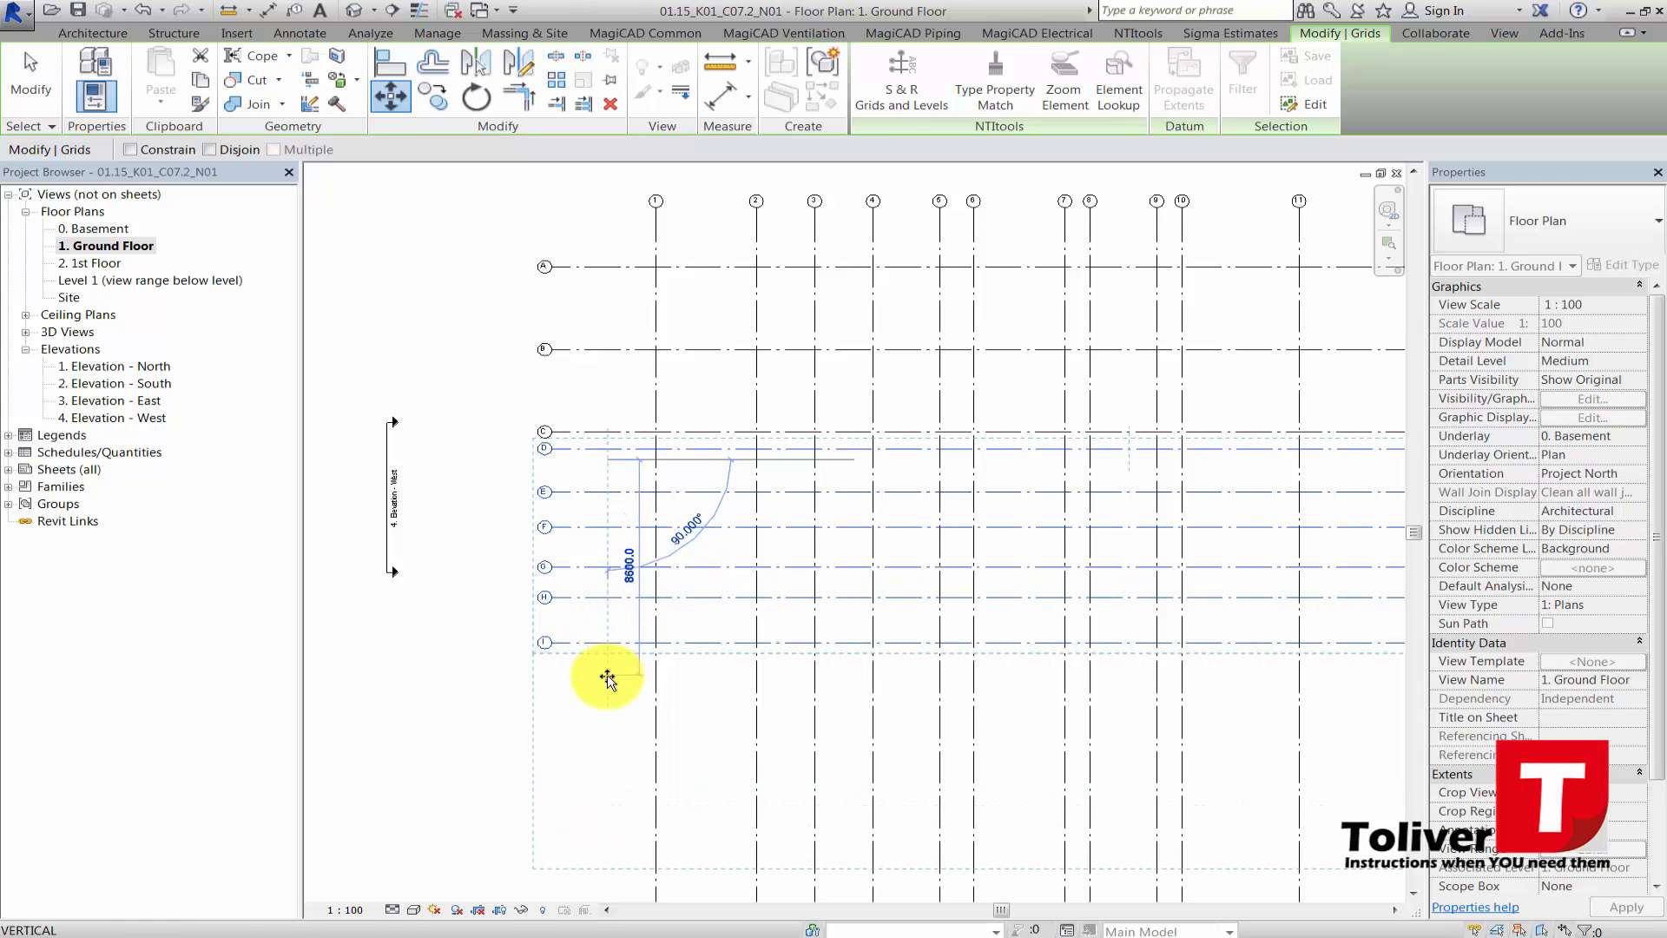
left_click(607, 683)
scroll(576, 660, "down", 1)
middle_click_drag(576, 658, 507, 569)
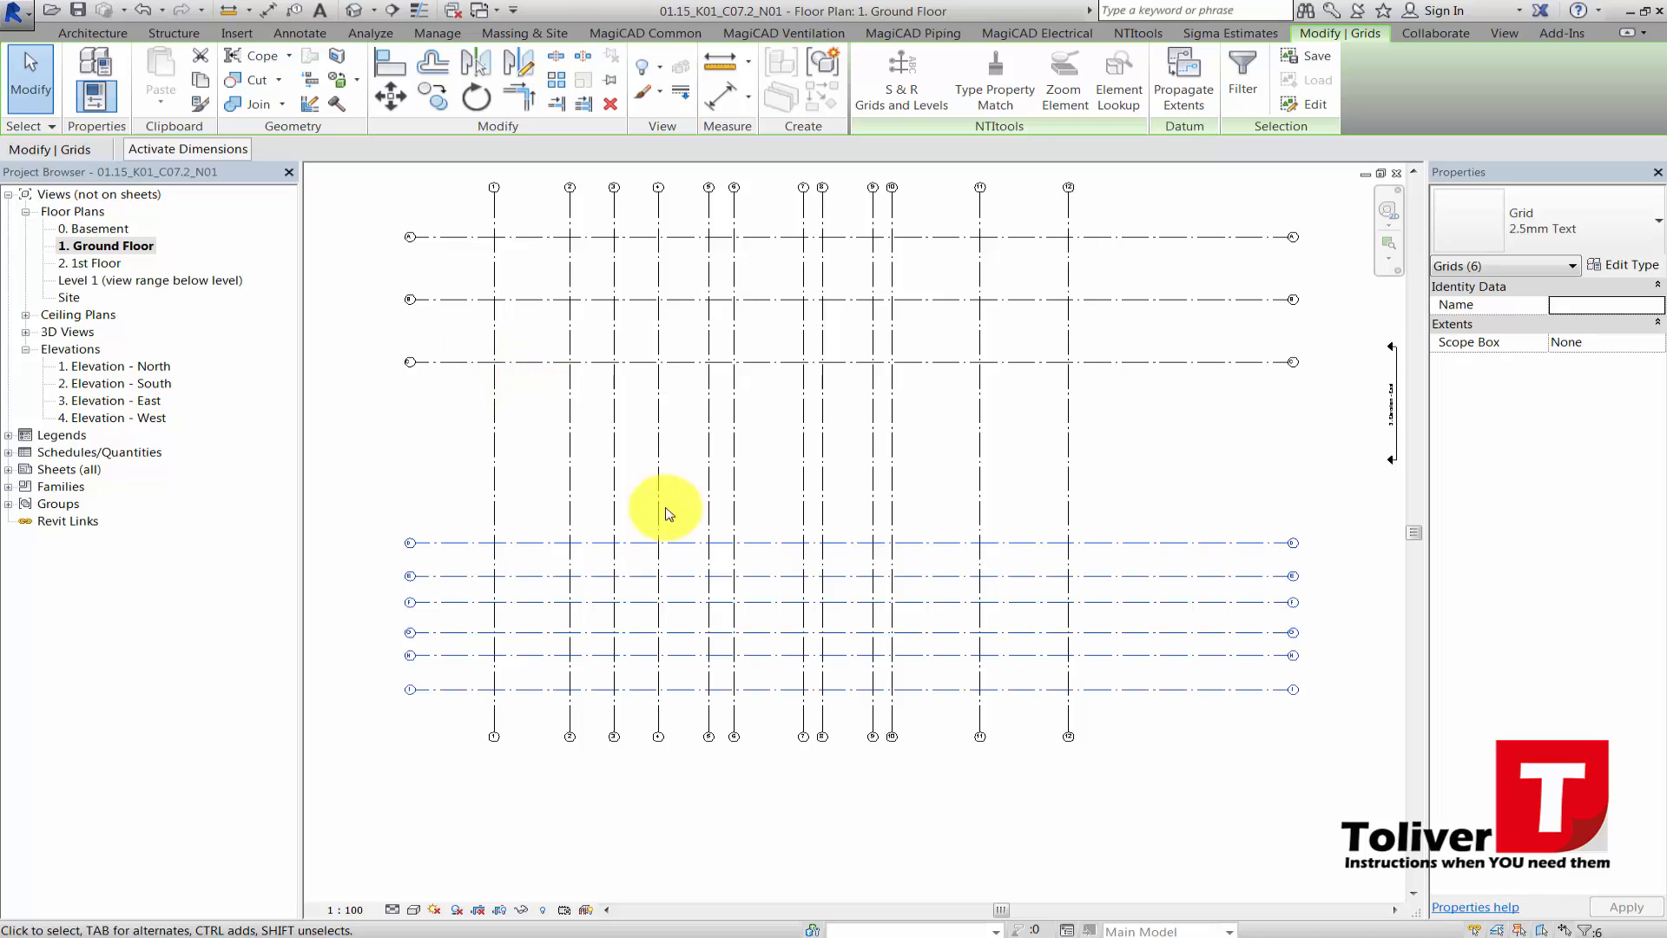
- Set the distance between horizontal grid lines C and D to 5700 mm by moving grid D
left_click(677, 542)
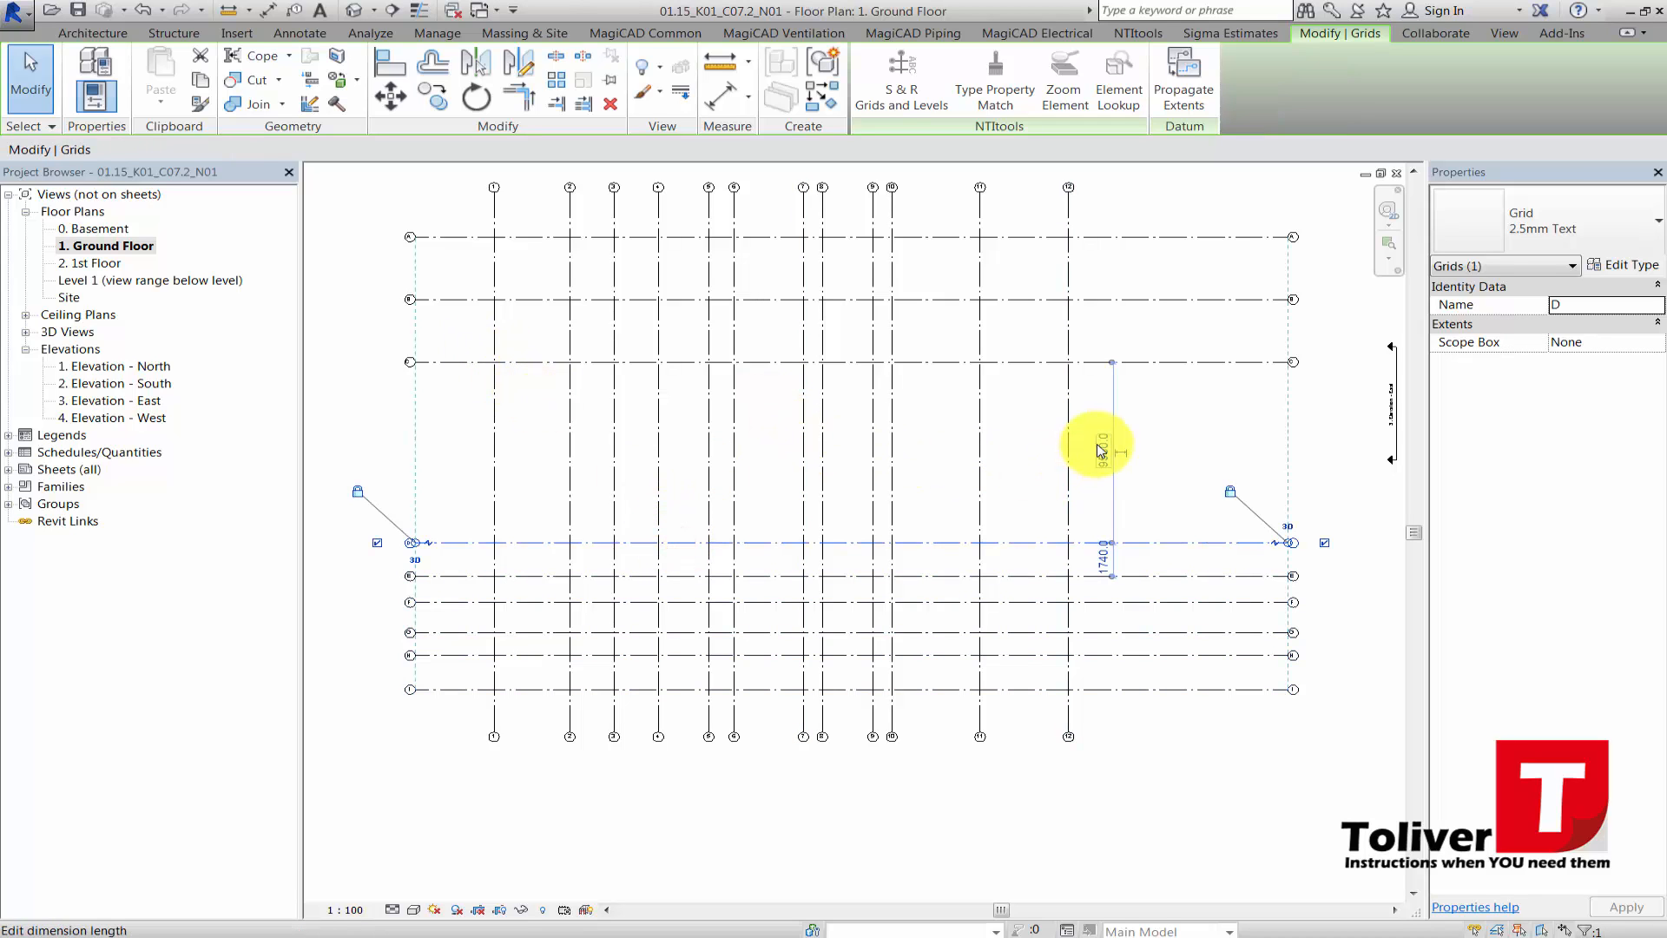
left_click(1101, 447)
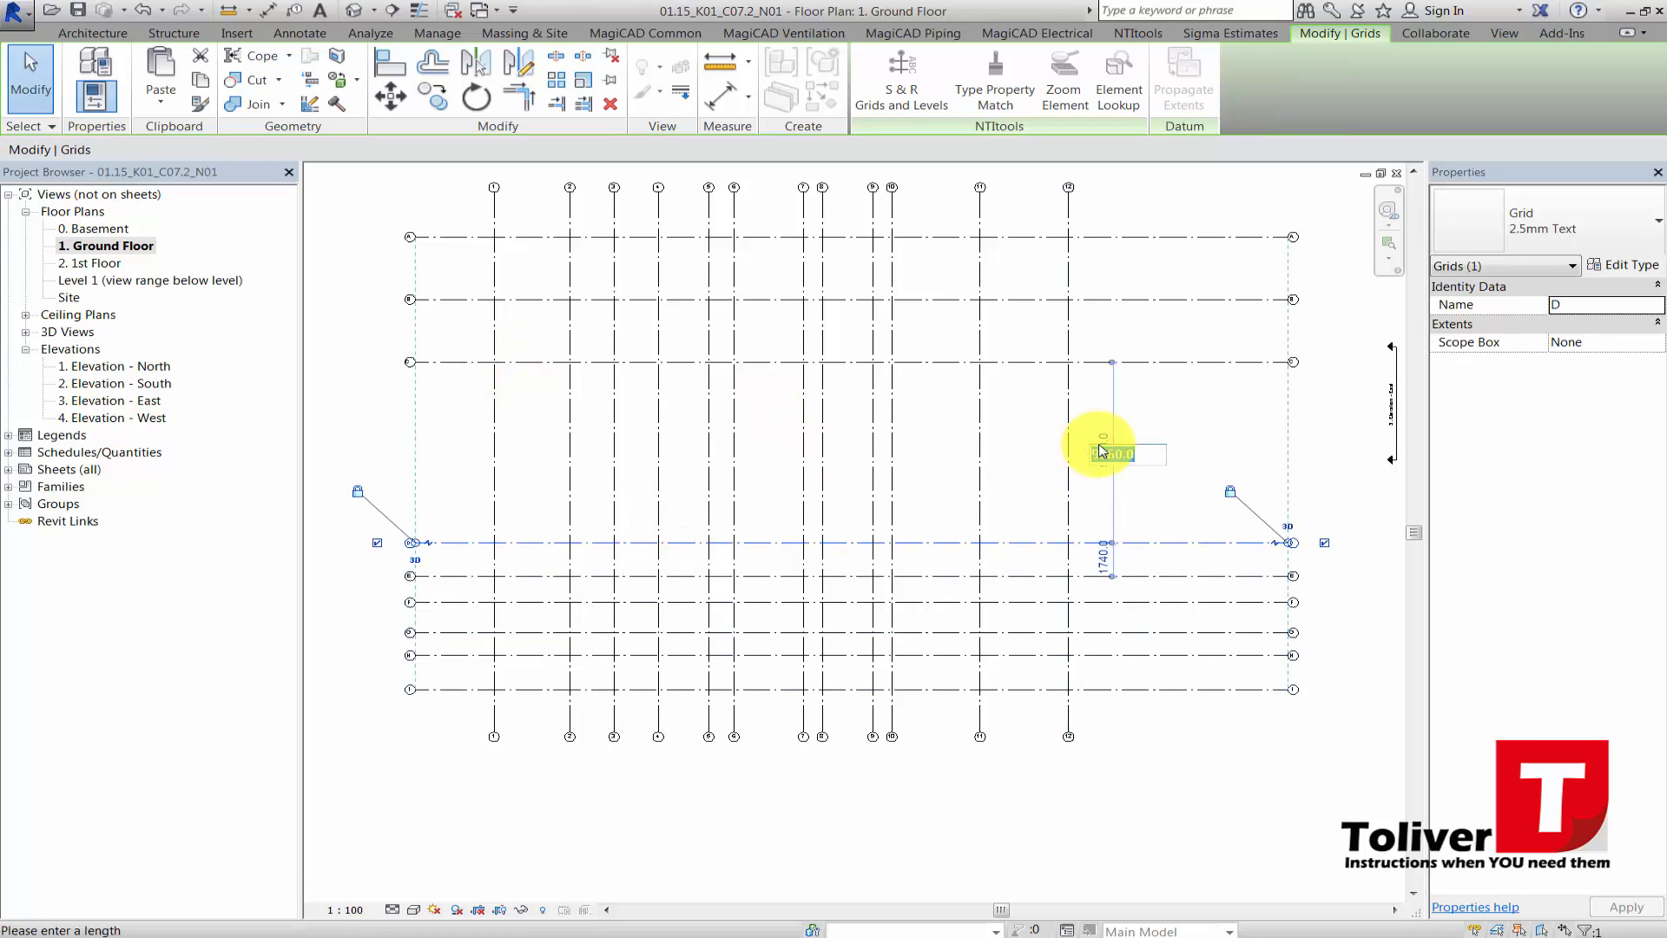
type("5700")
key("Return")
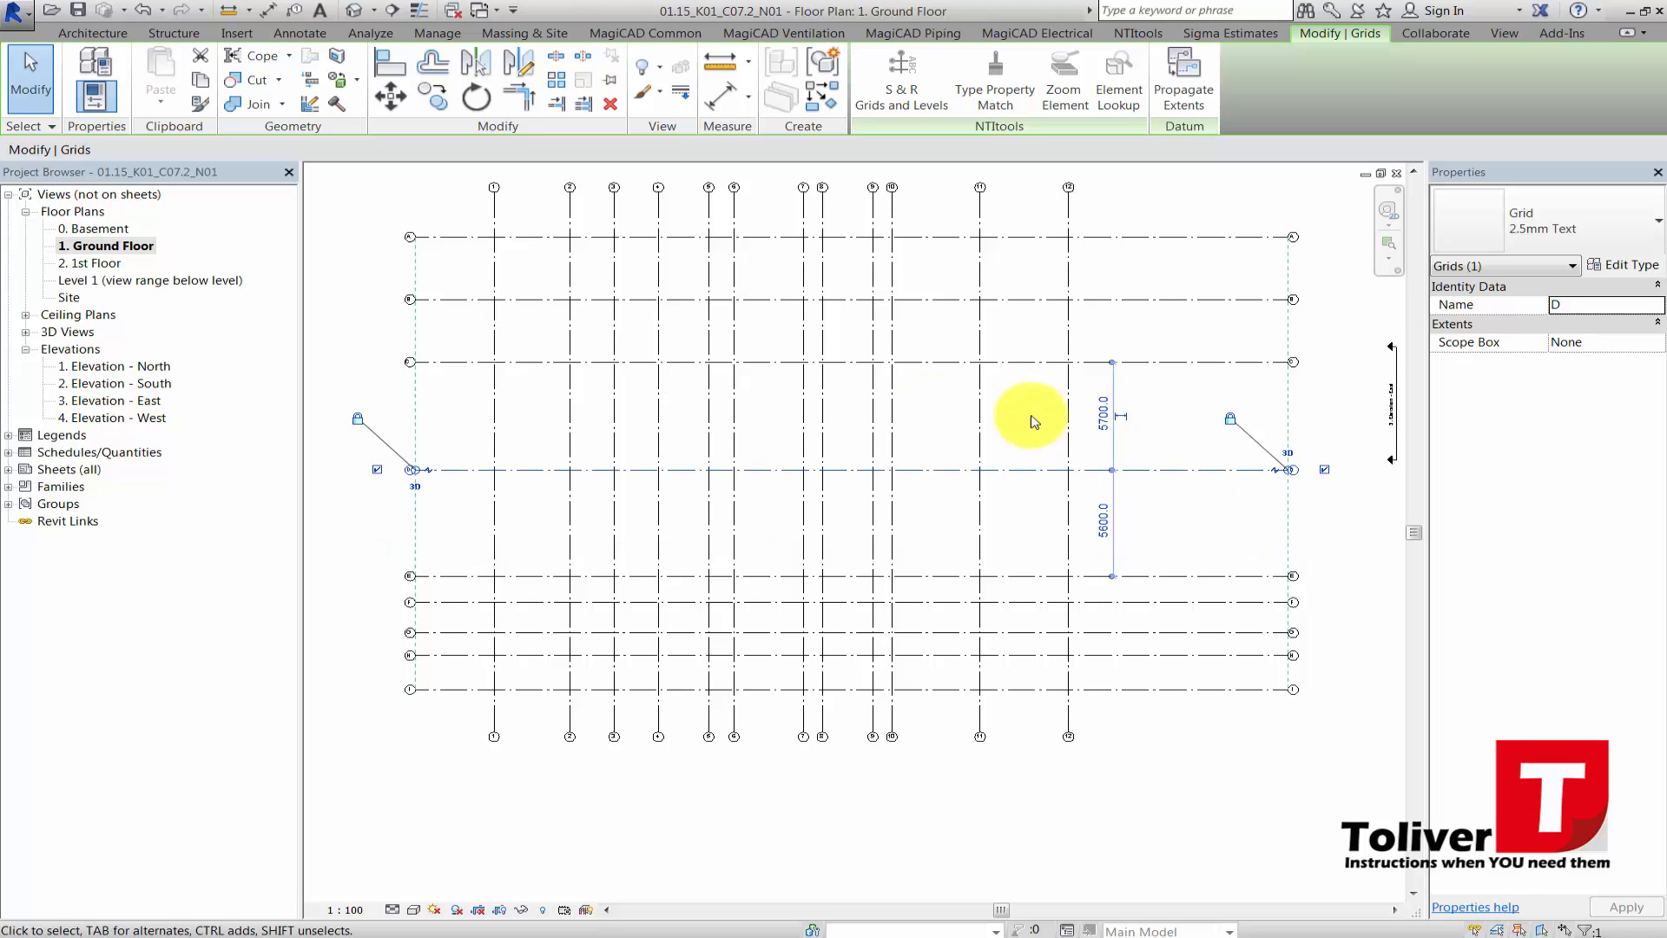
- Set the distance between horizontal grid lines D and E to 600 mm by moving grid E
left_click(677, 578)
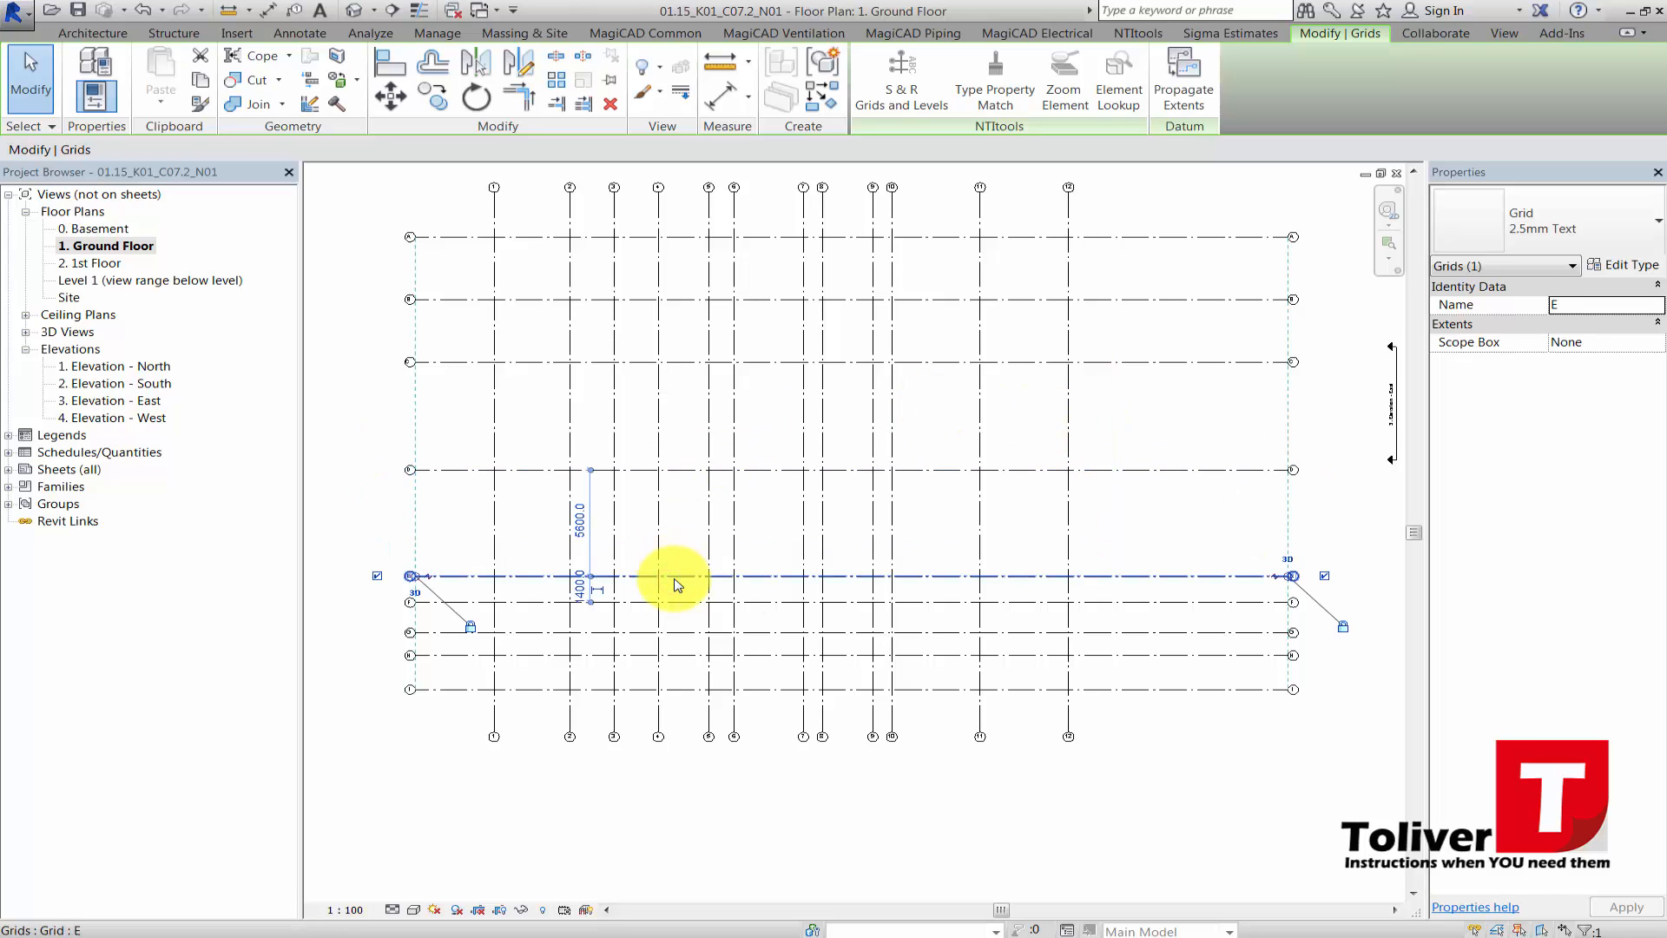
scroll(543, 514, "up", 2)
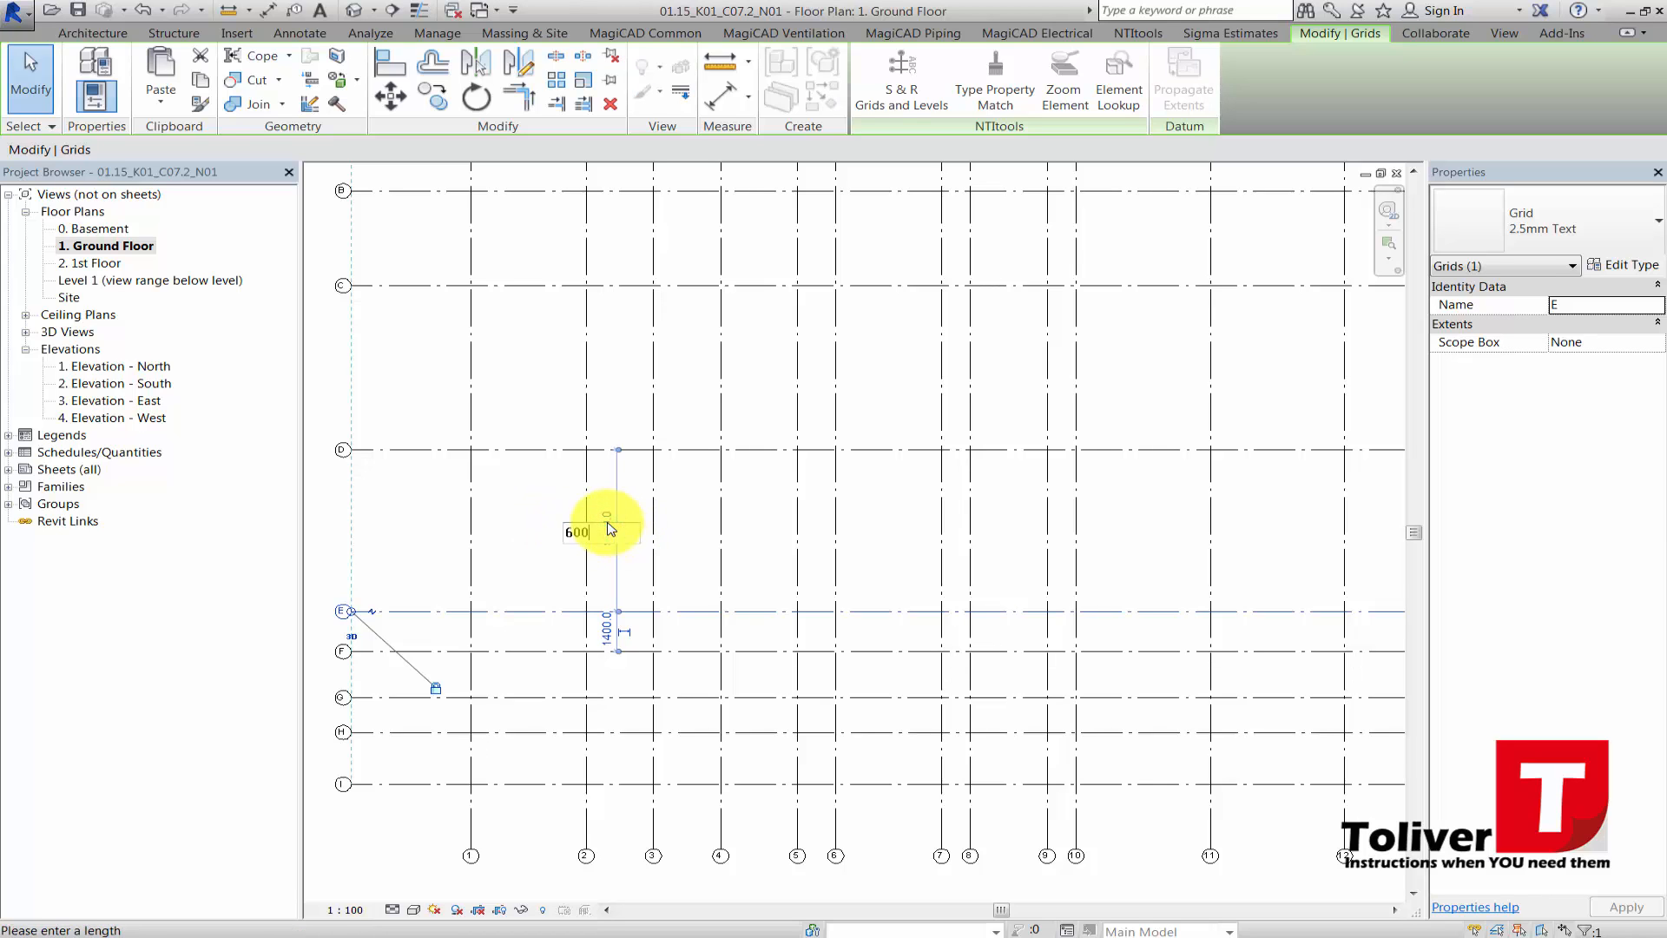
key("Return")
- Set the distance between horizontal grid lines E and F to 2400 mm by moving grid F
left_click(554, 651)
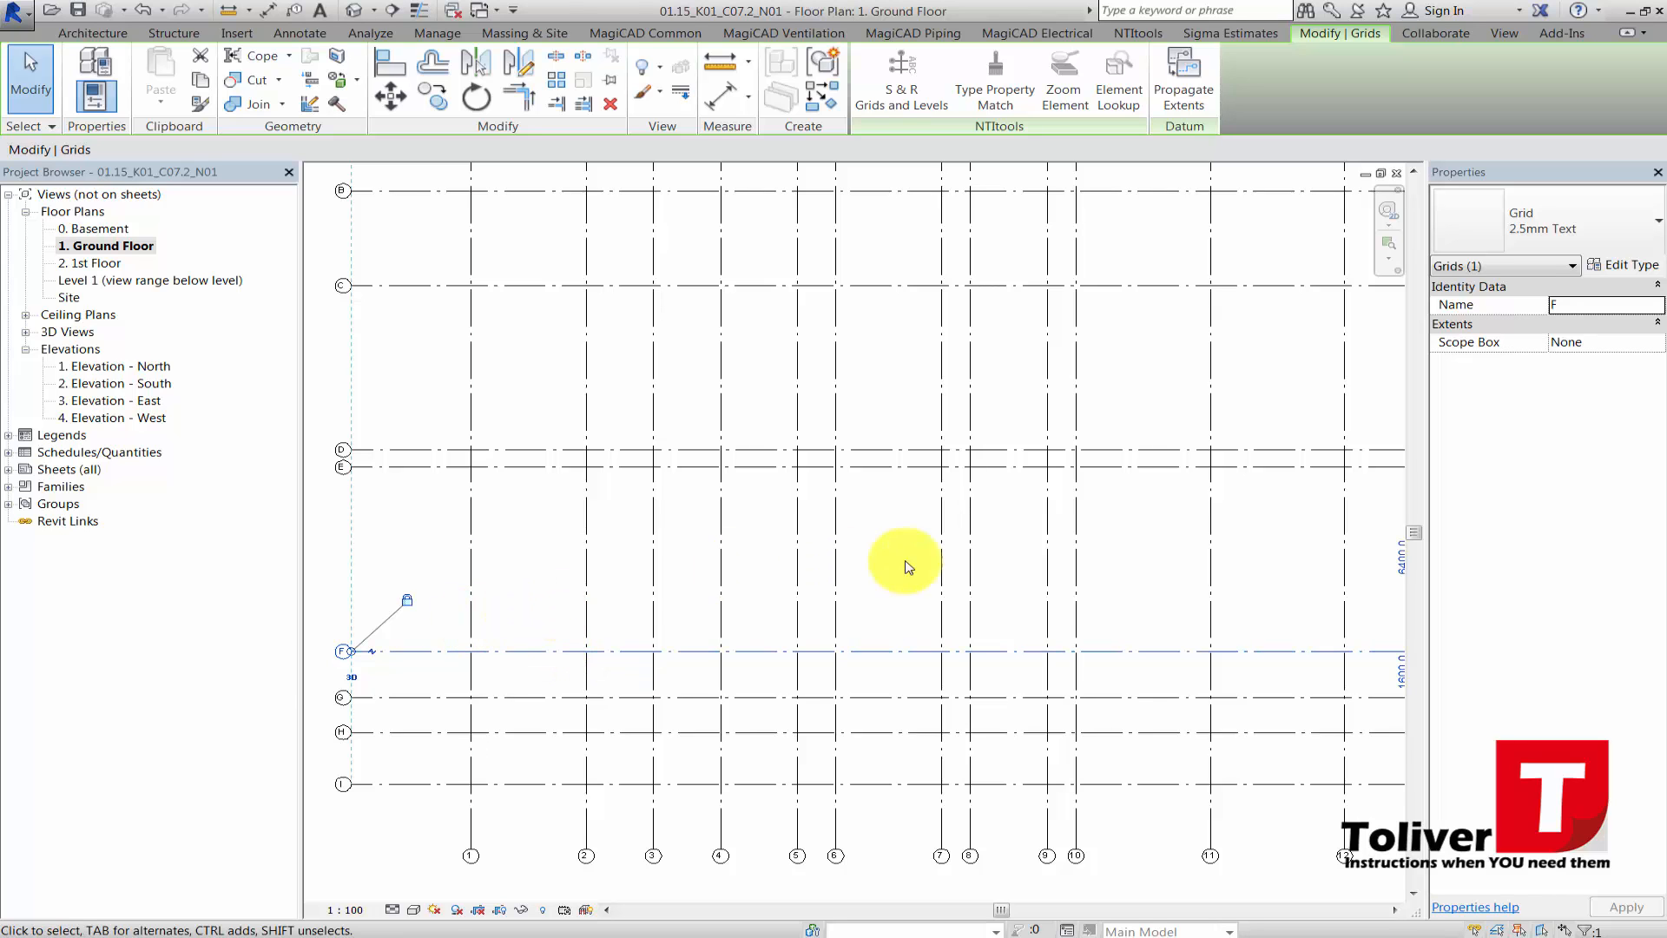
scroll(890, 564, "down", 1)
middle_click_drag(890, 564, 708, 554)
left_click(1157, 545)
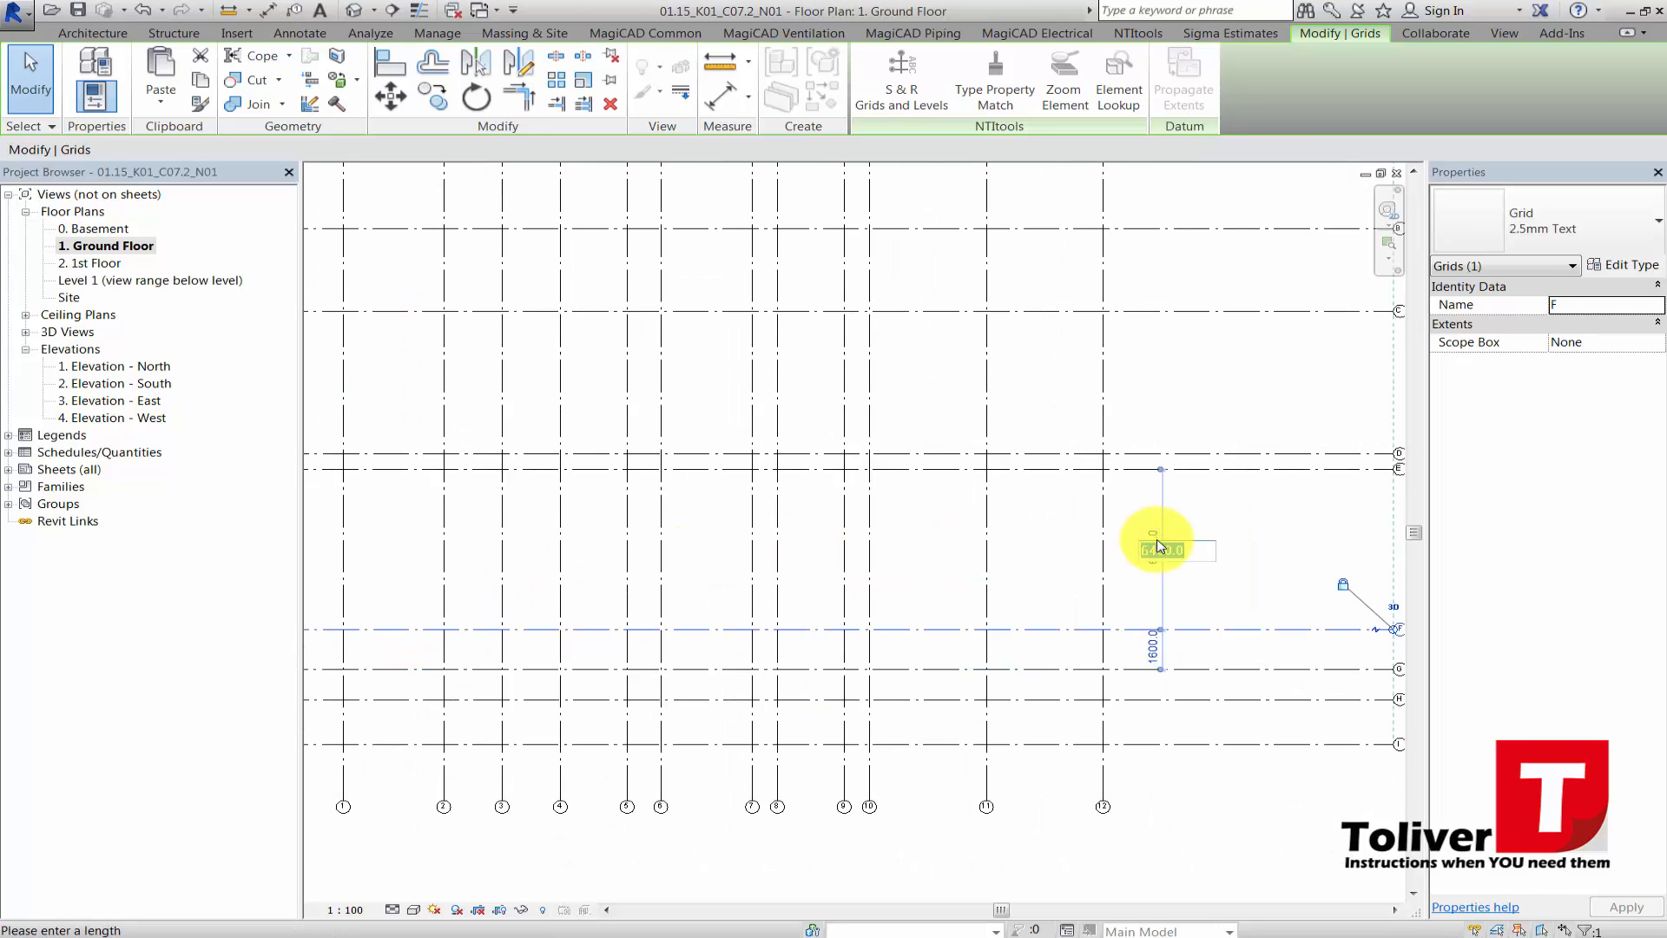
type("2400")
key("Return")
scroll(1077, 632, "down", 1)
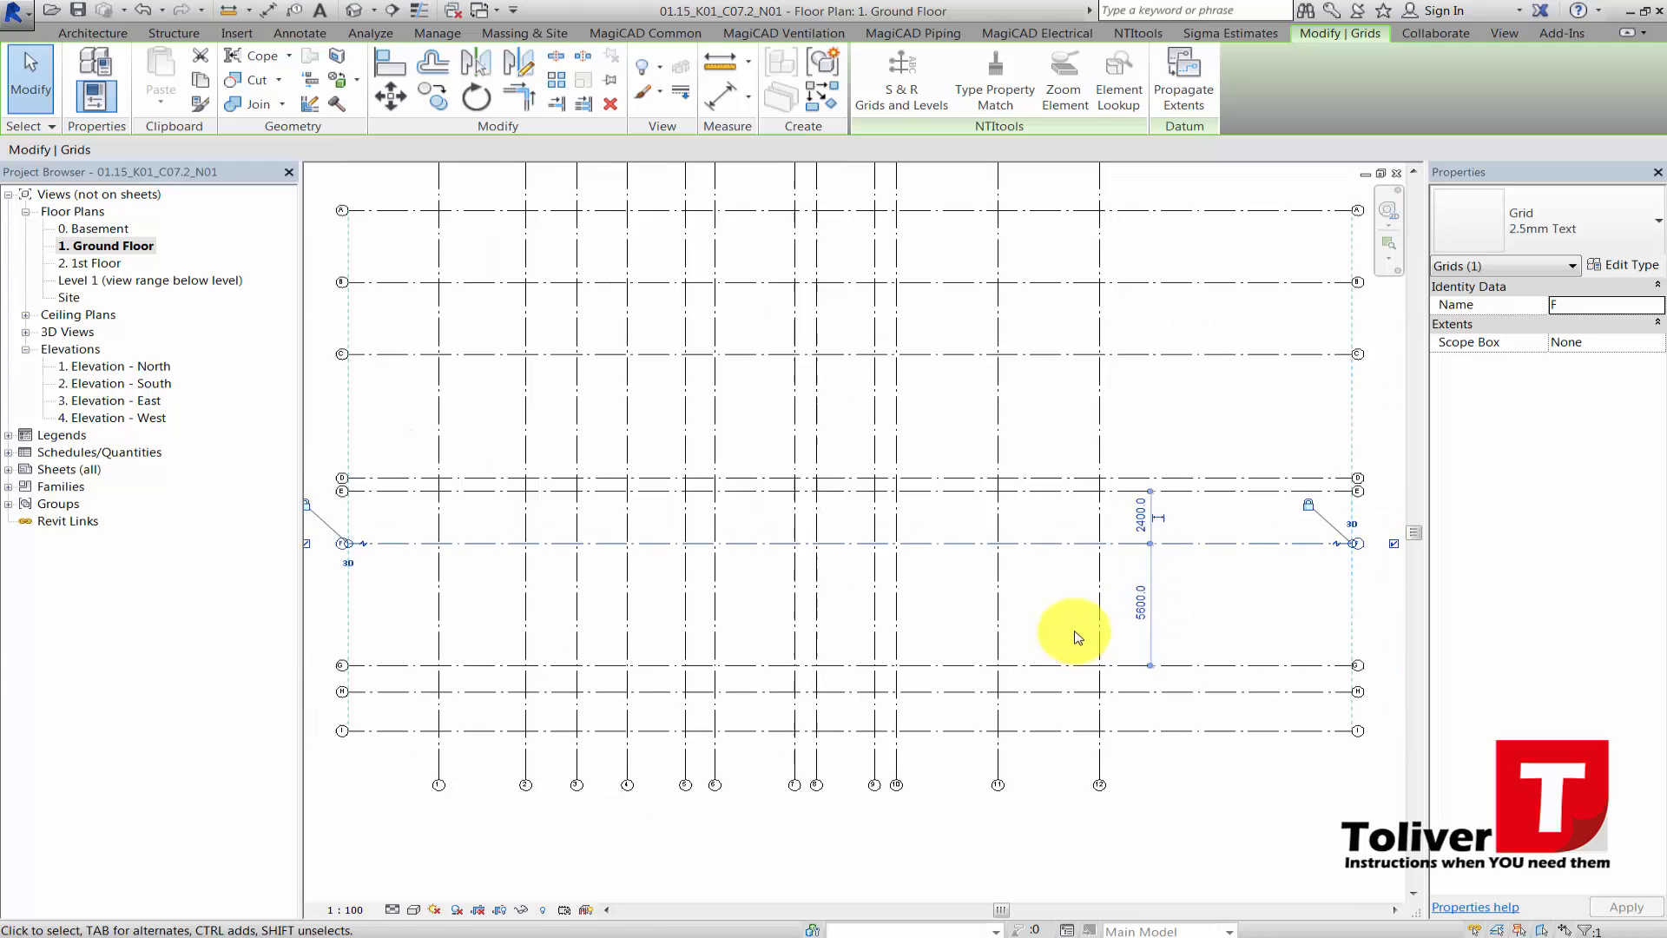
- Set the distance between horizontal grid lines F and G to 1200 mm by moving grid G
left_click(1055, 645)
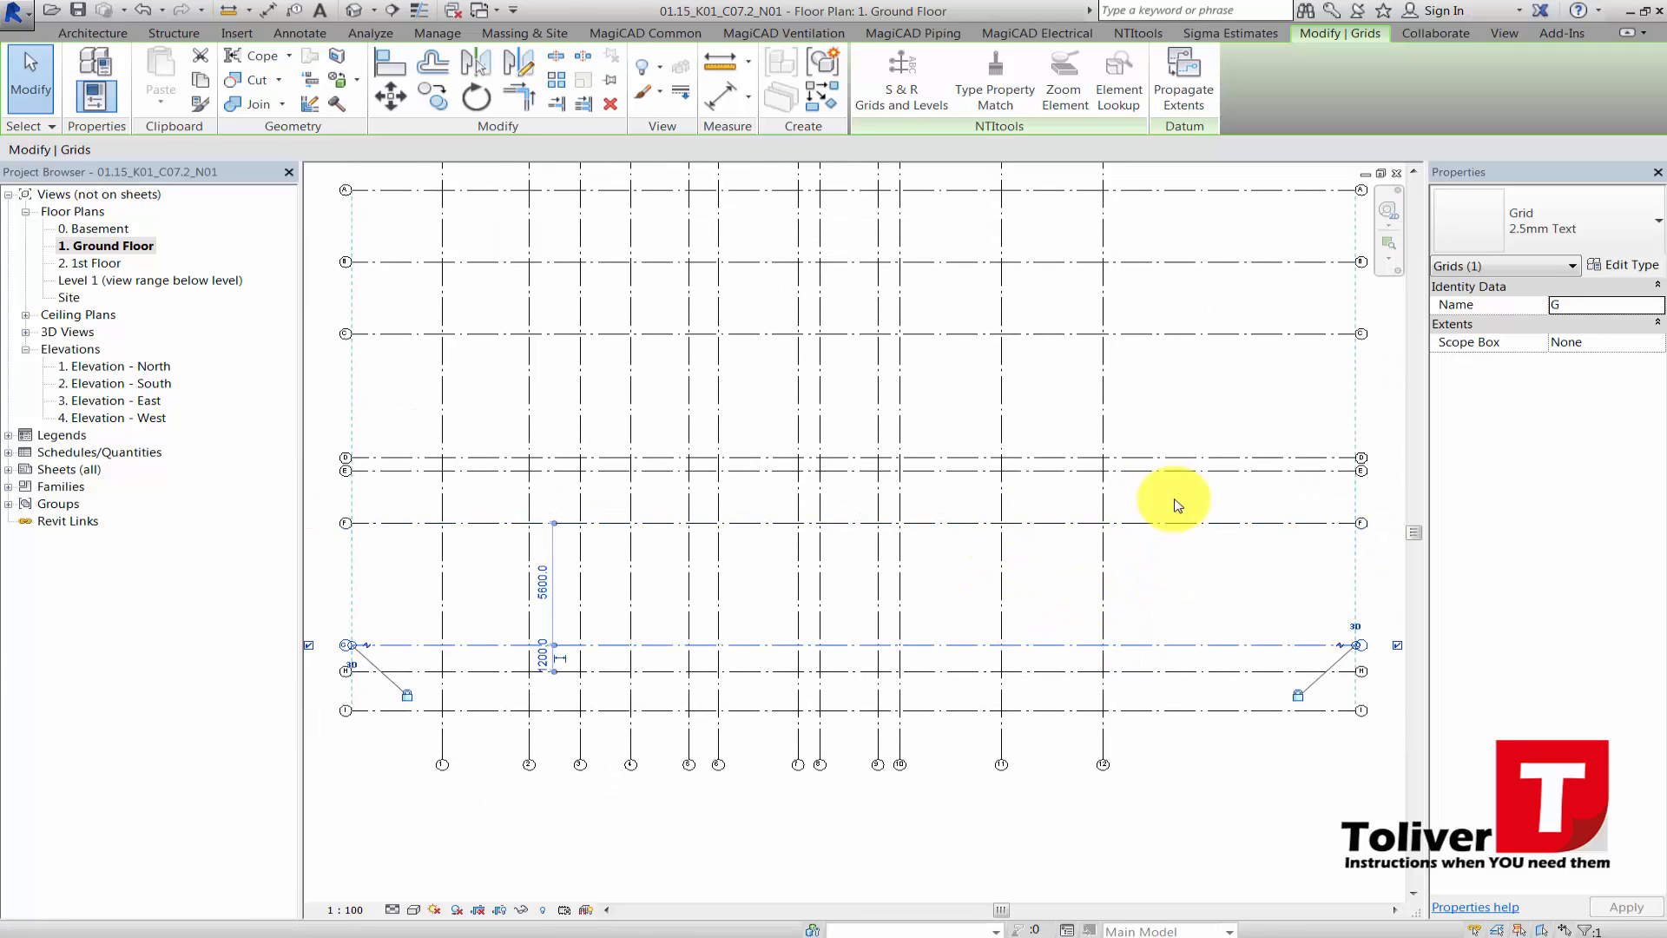
left_click(542, 581)
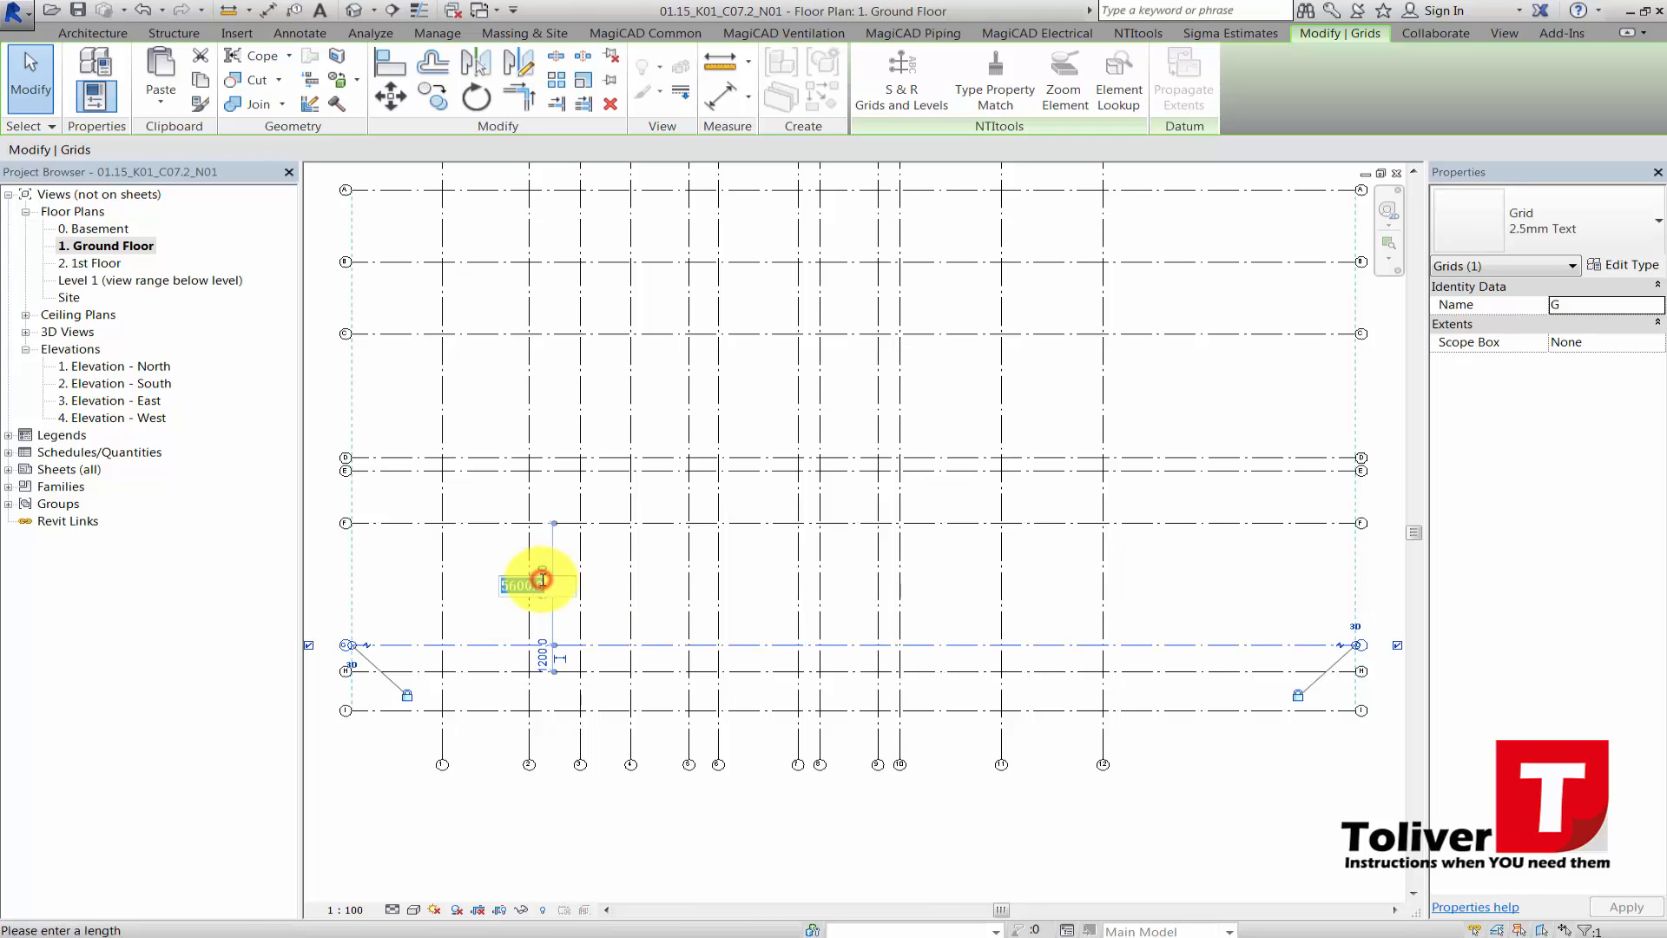
type("1200")
key("Return")
scroll(688, 547, "up", 3)
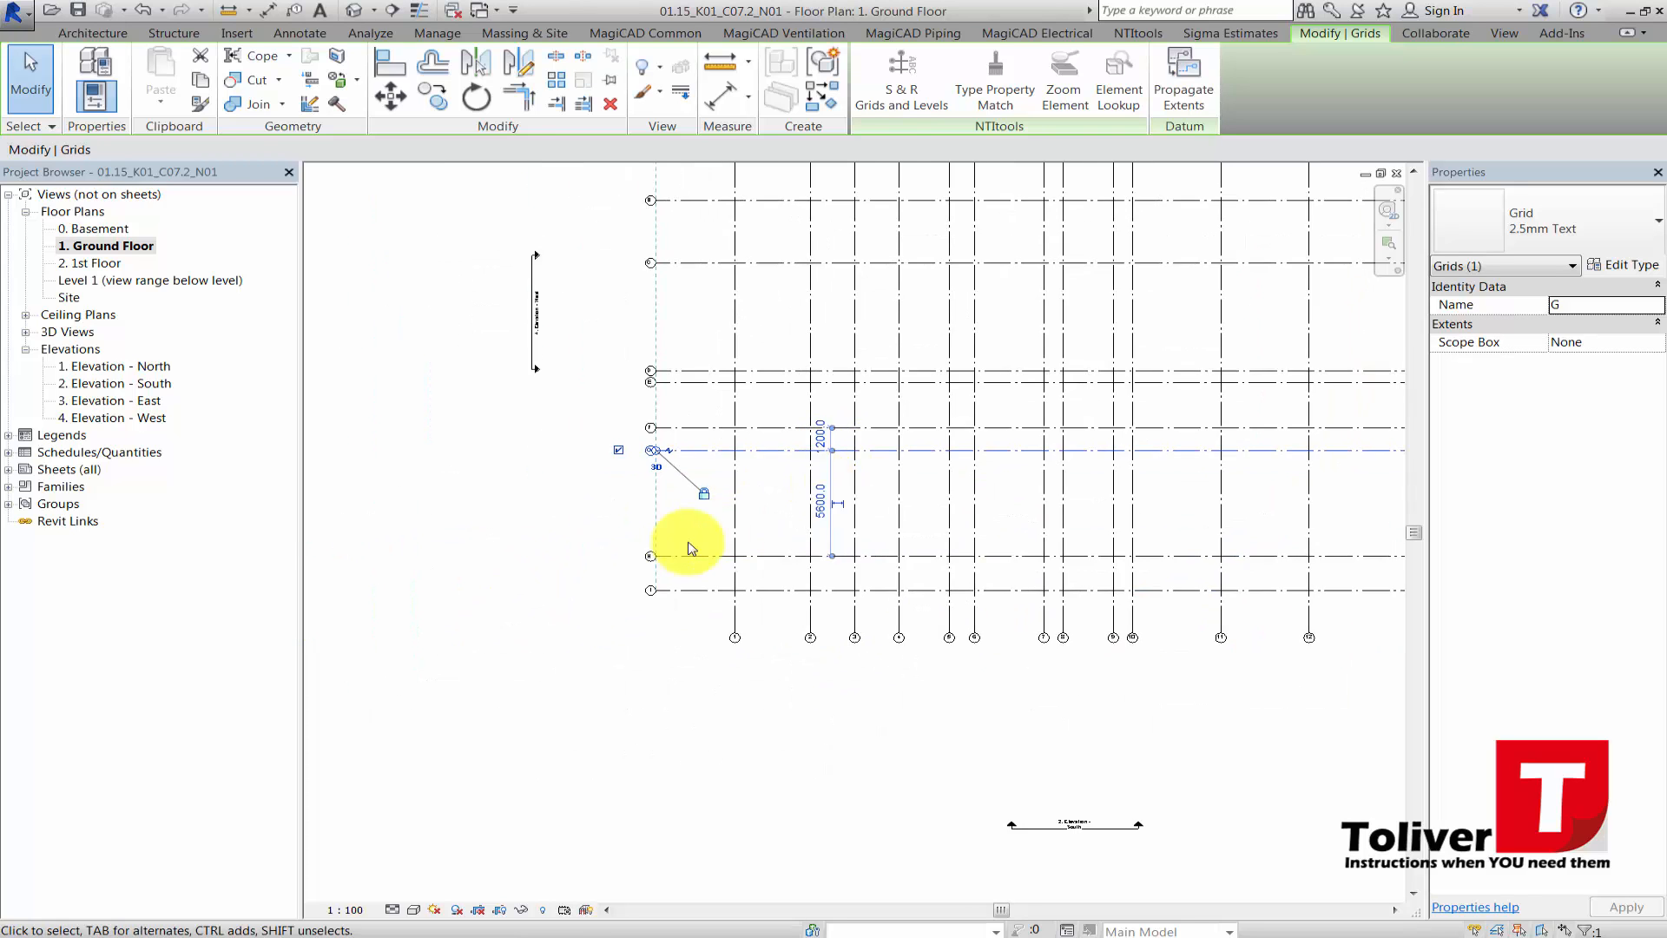
- Set the distance between horizontal grid lines G and H to 3000 mm by moving grid H
left_click(700, 570)
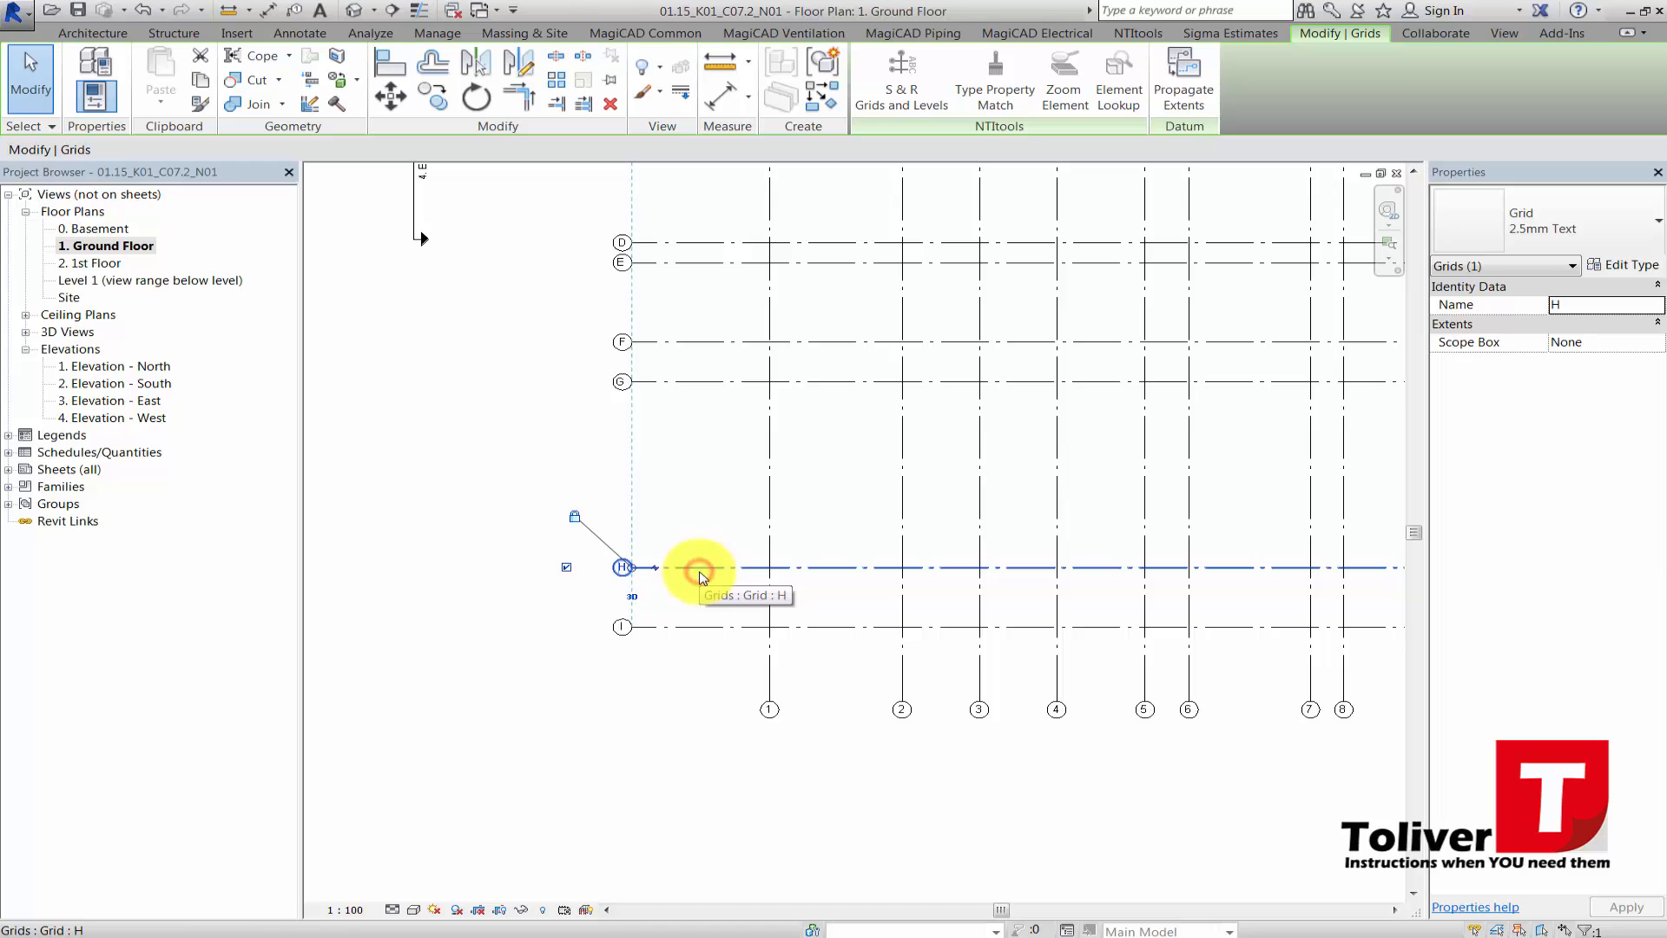
middle_click_drag(823, 472, 368, 512)
scroll(368, 513, "down", 1)
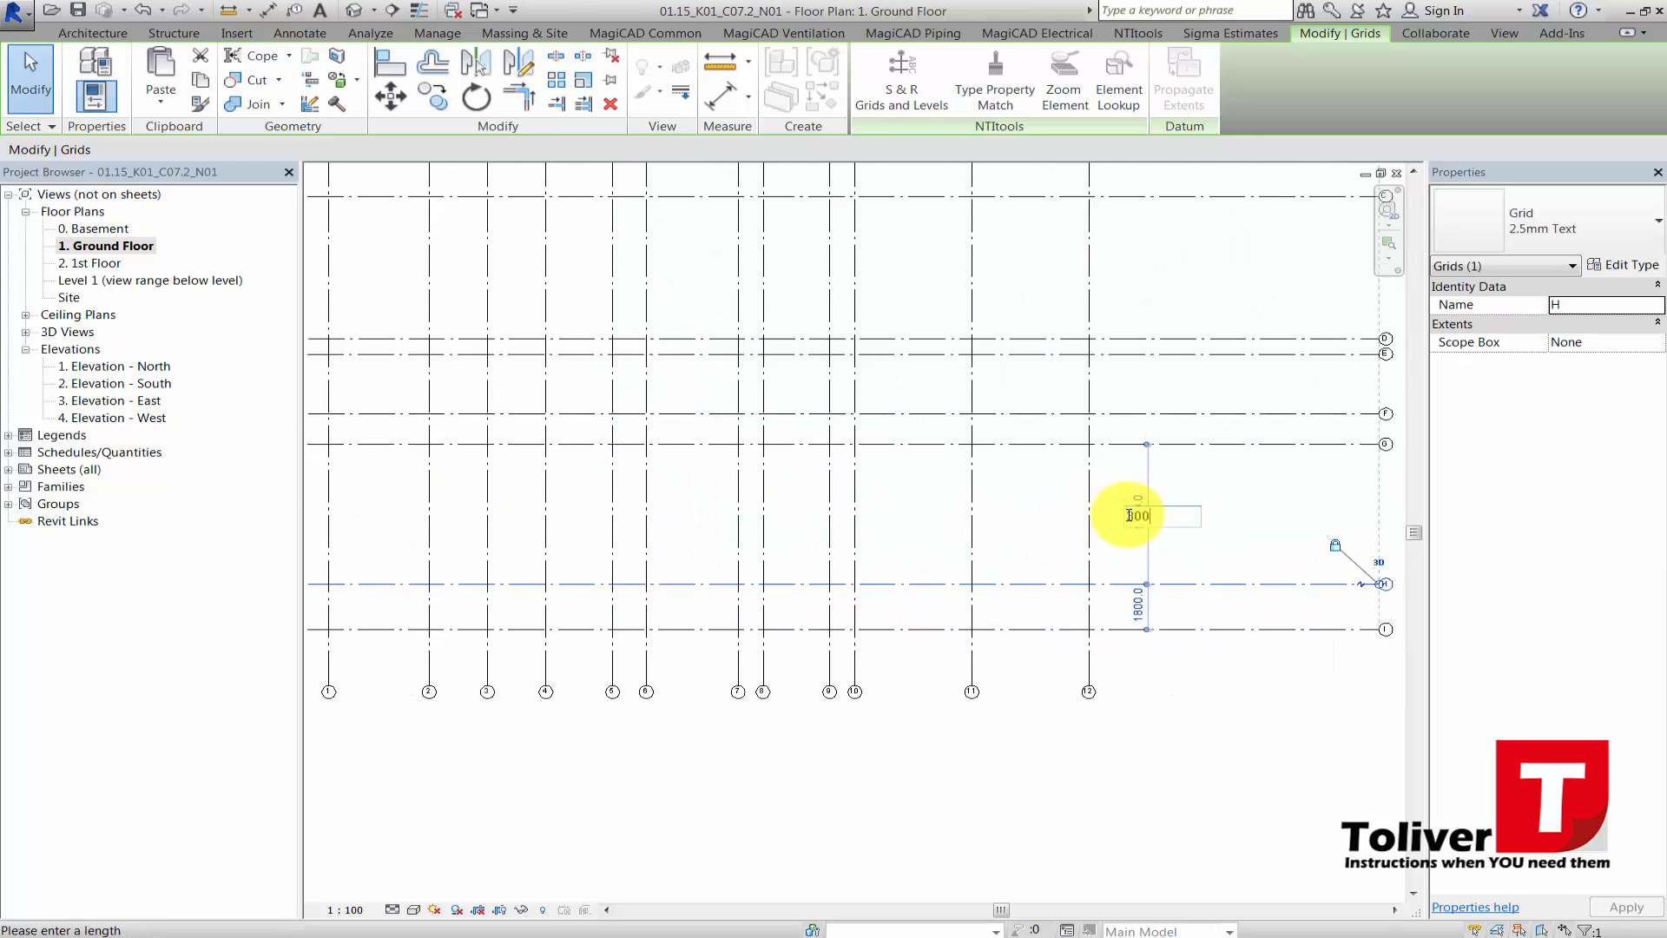
key("Return")
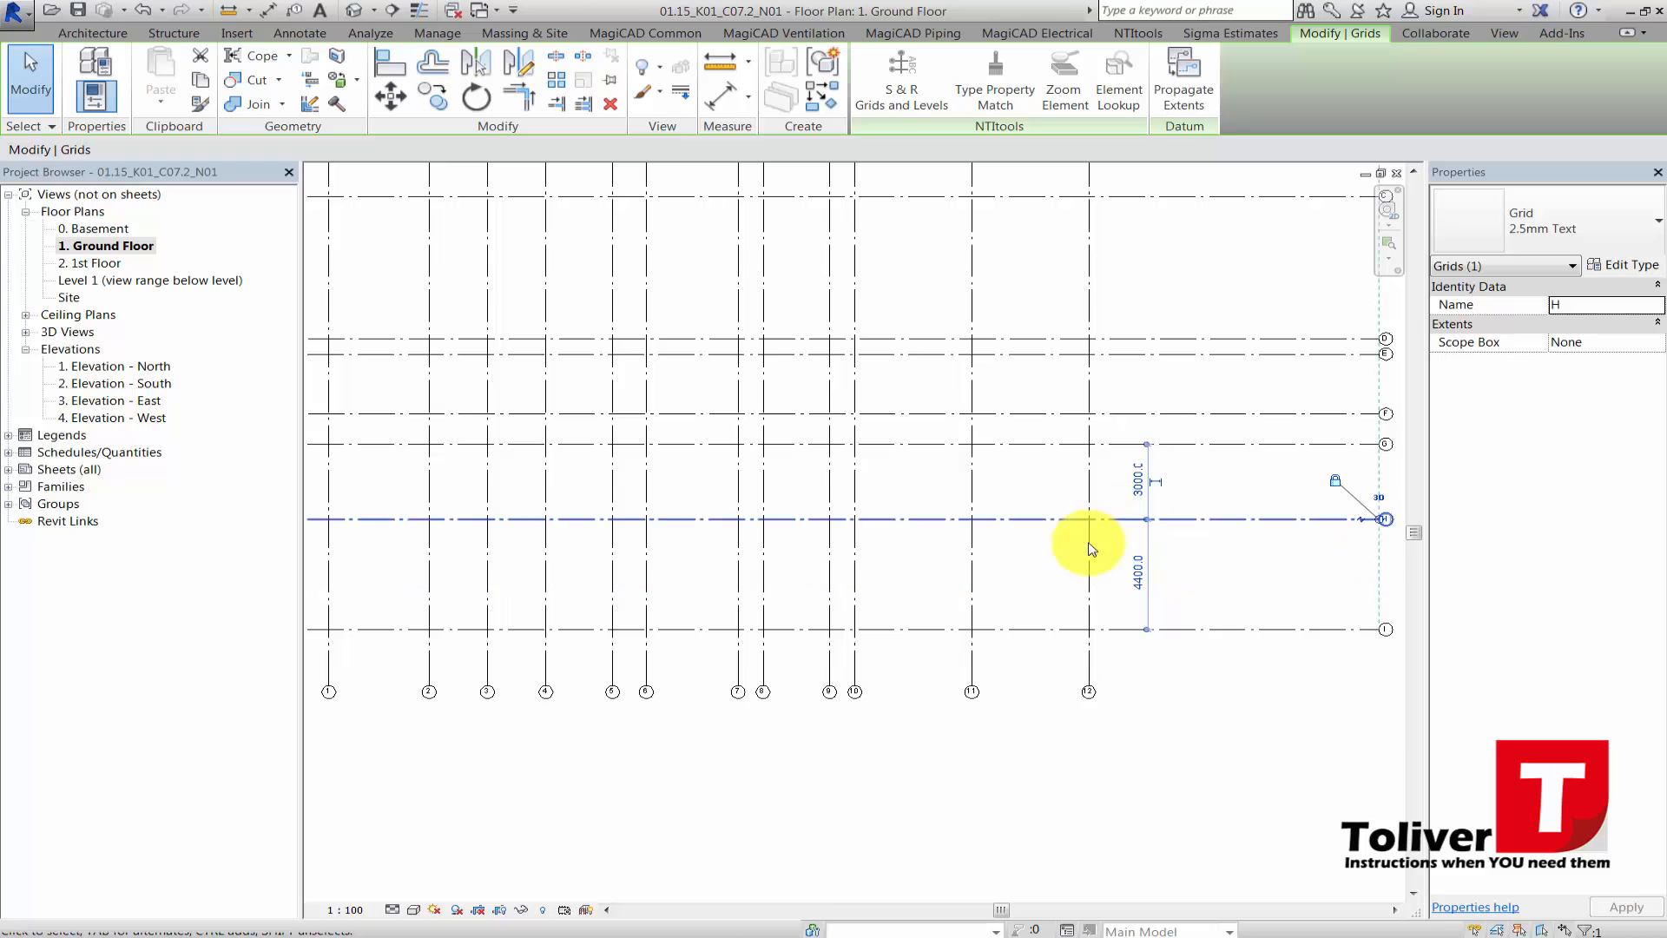
- Set the distance between horizontal grid lines H and I to 600 mm by moving grid I, and clear the selection
left_click(1023, 627)
left_click(443, 576)
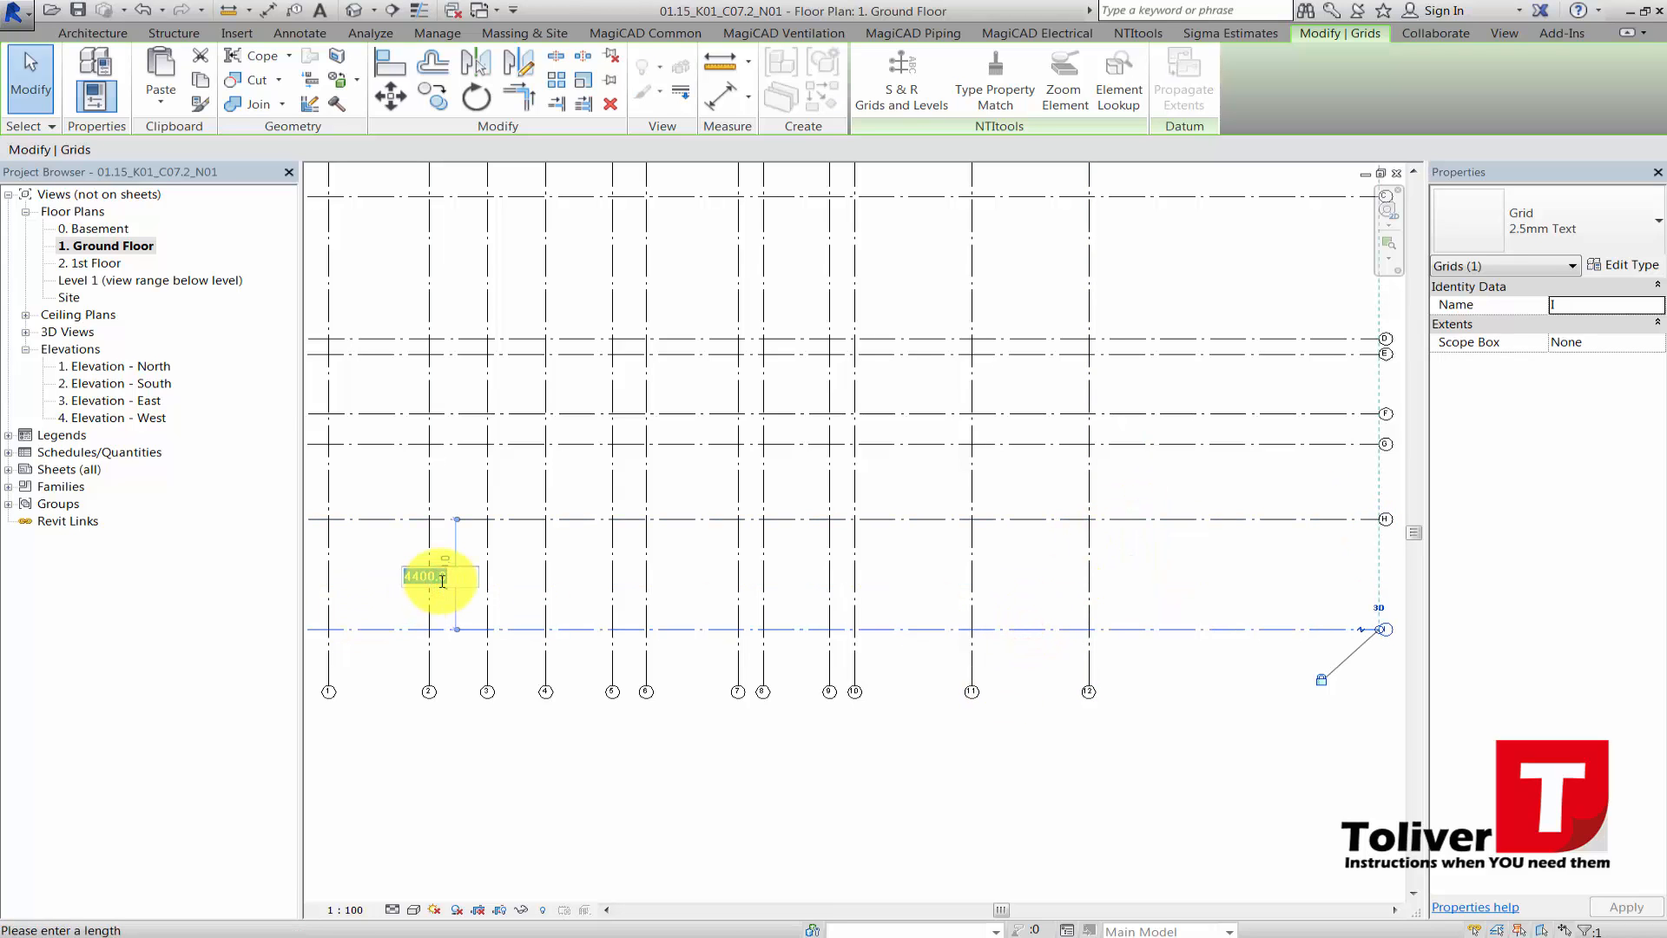
type("600")
key("Return")
scroll(513, 614, "down", 5)
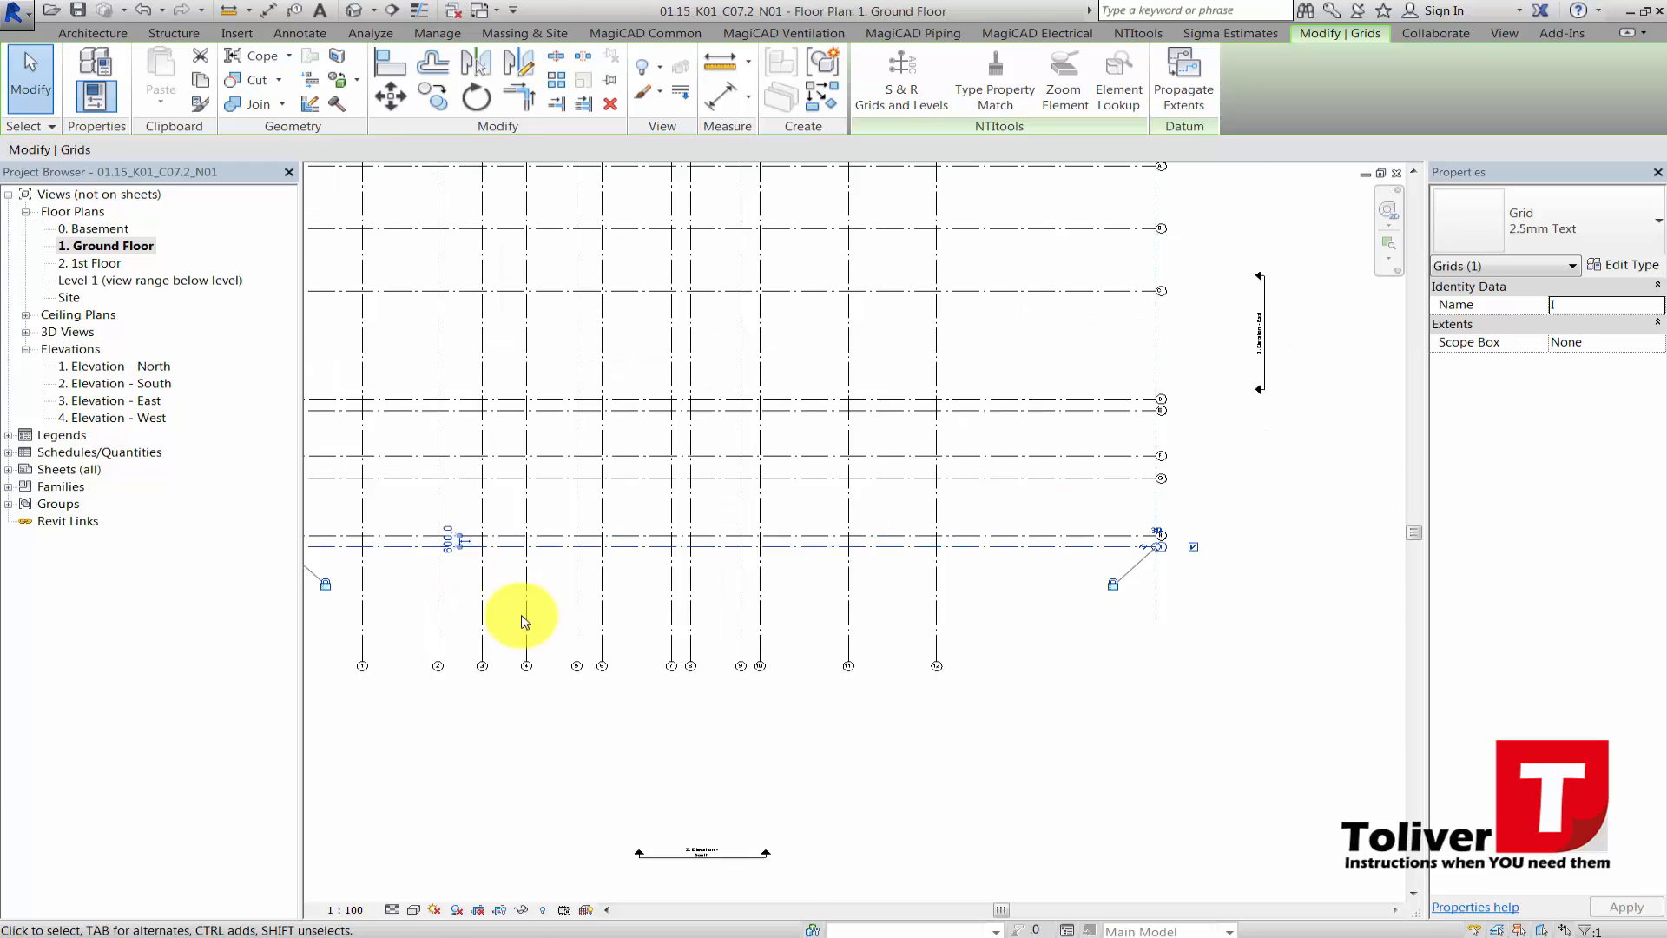
left_click(512, 694)
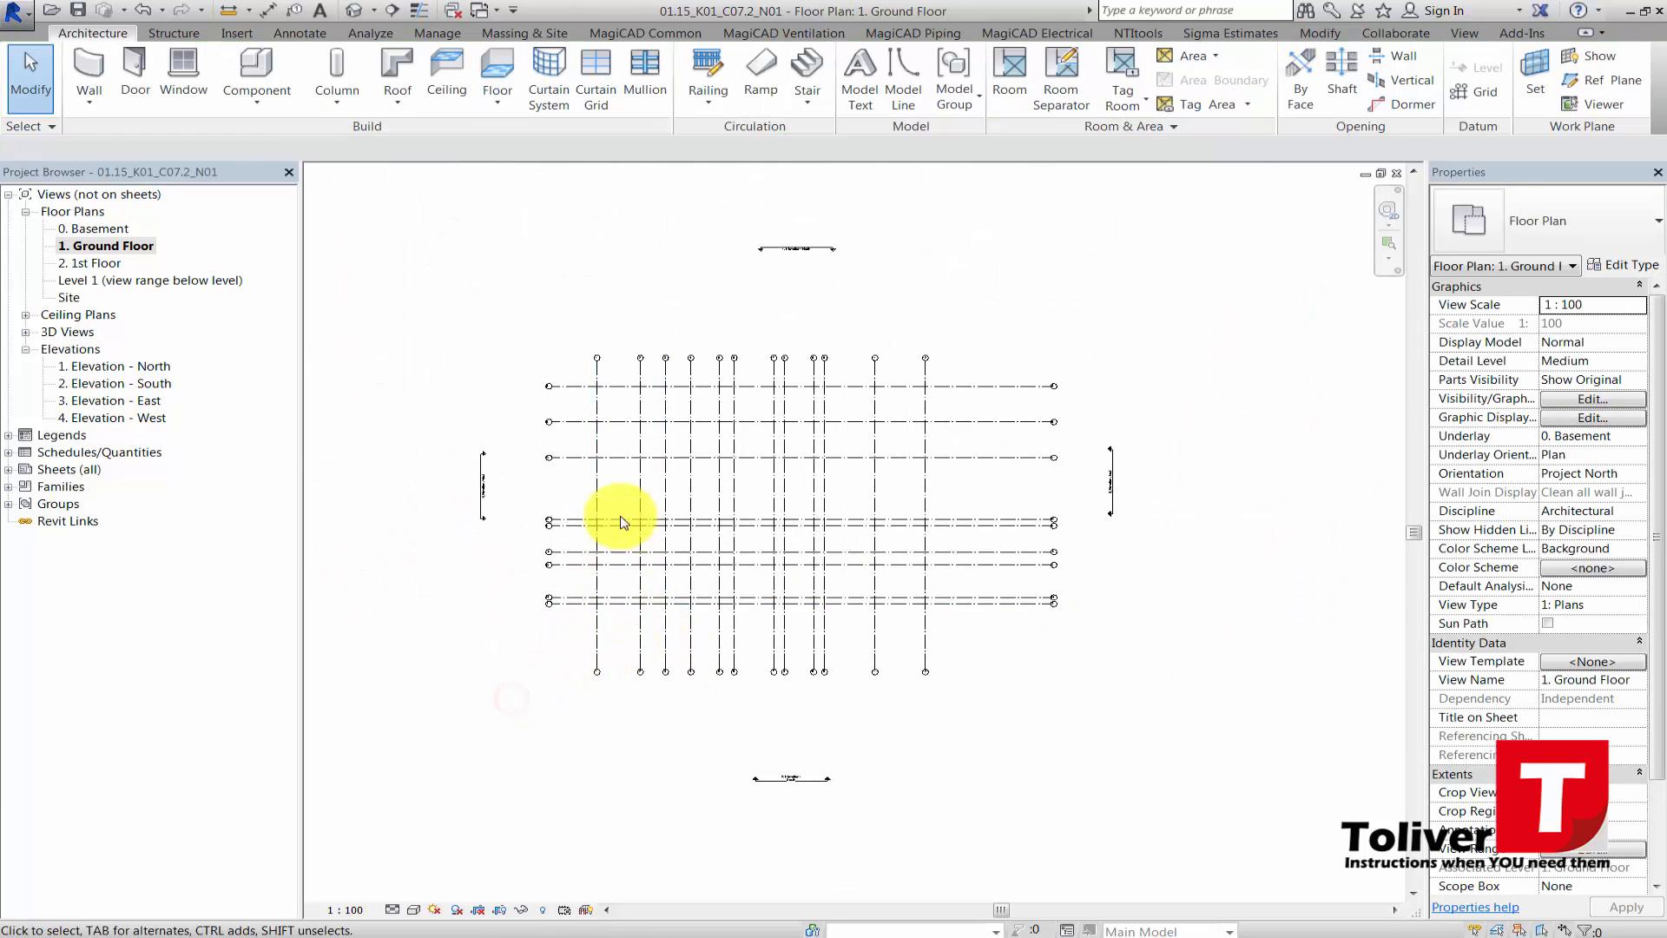
- Shorten the aligned east ends of horizontal grids A–I together by pulling grid A's model end in toward grid 12
scroll(576, 409, "up", 2)
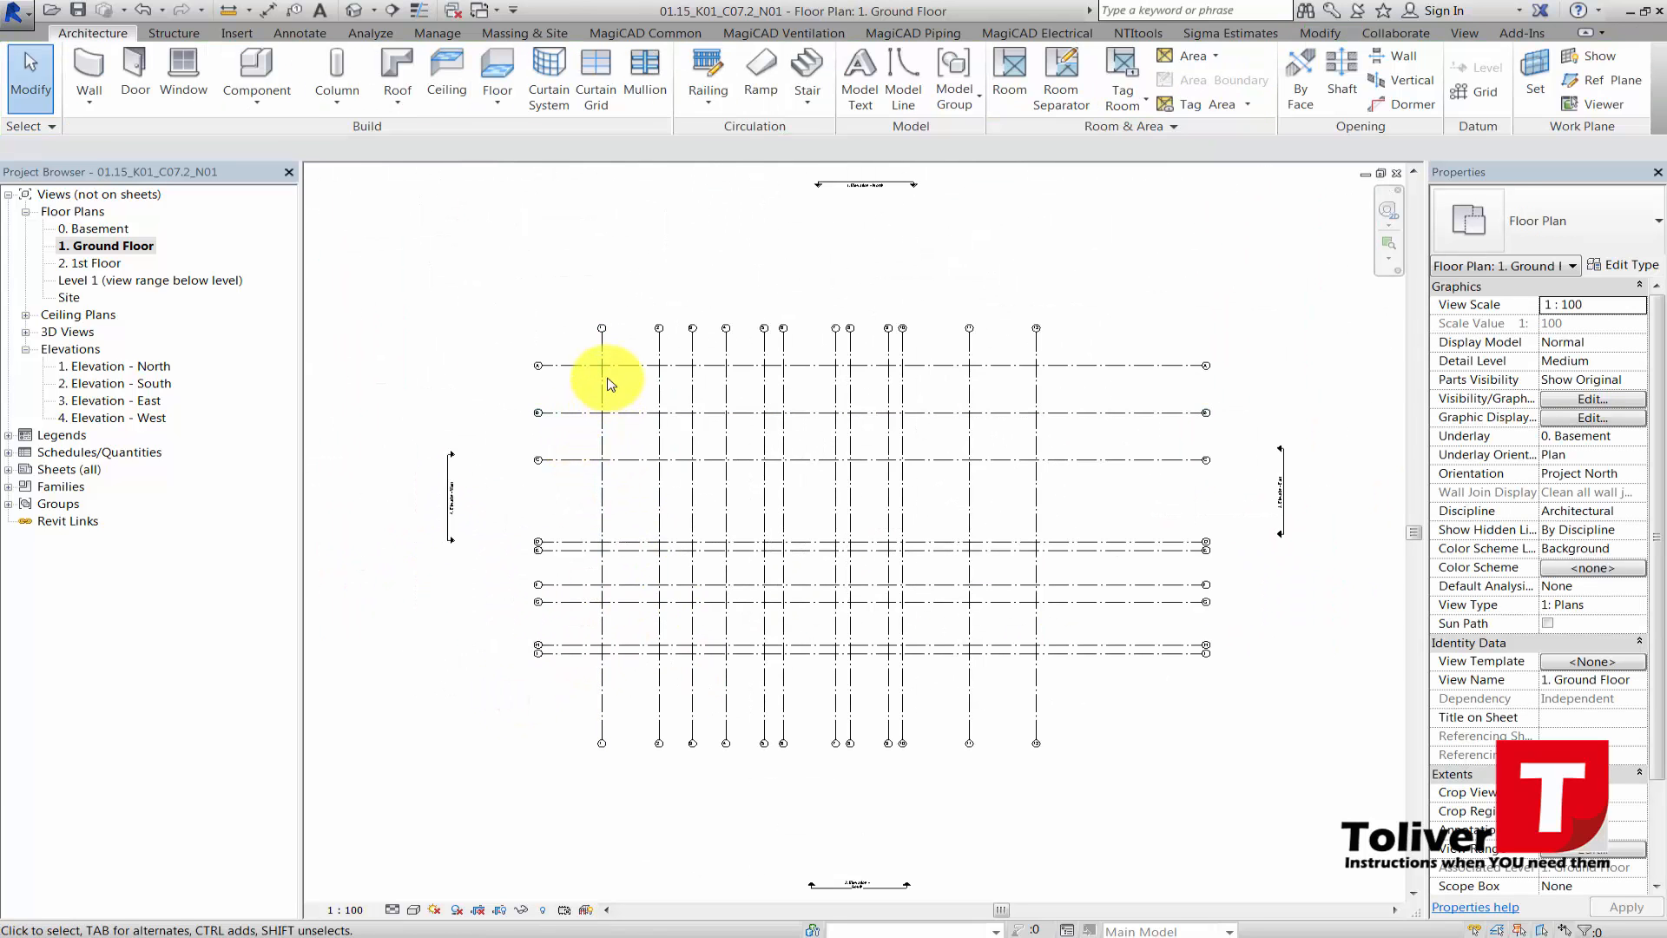
scroll(610, 383, "up", 2)
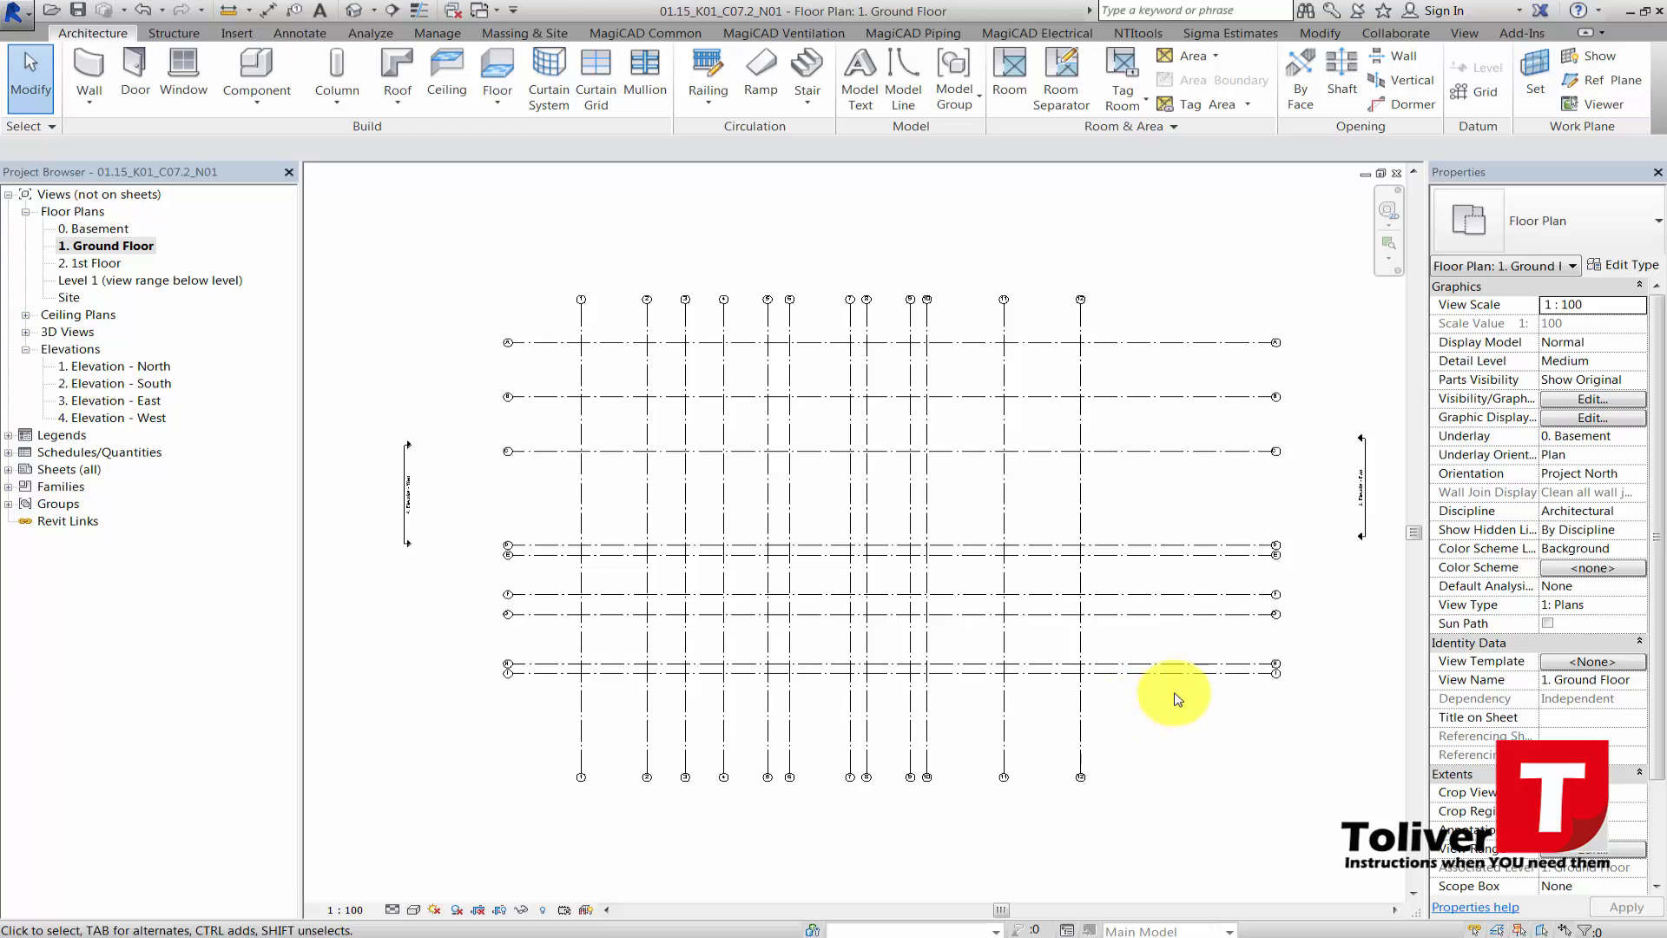
scroll(1149, 640, "up", 3)
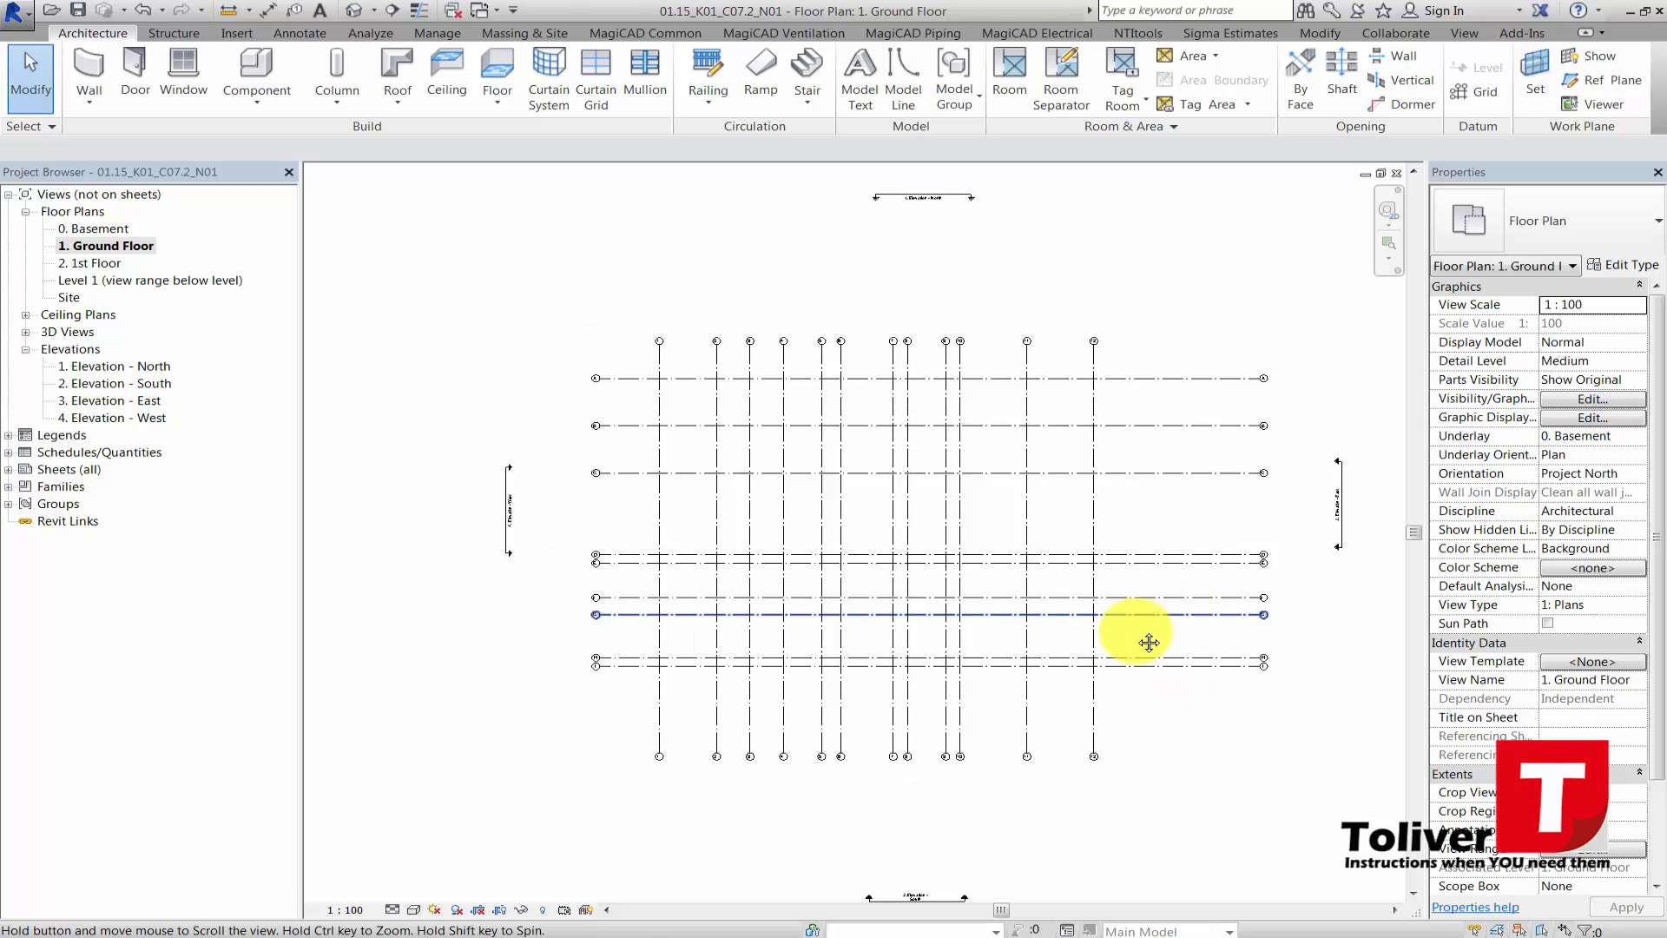
left_click(1084, 418)
scroll(1102, 413, "up", 5)
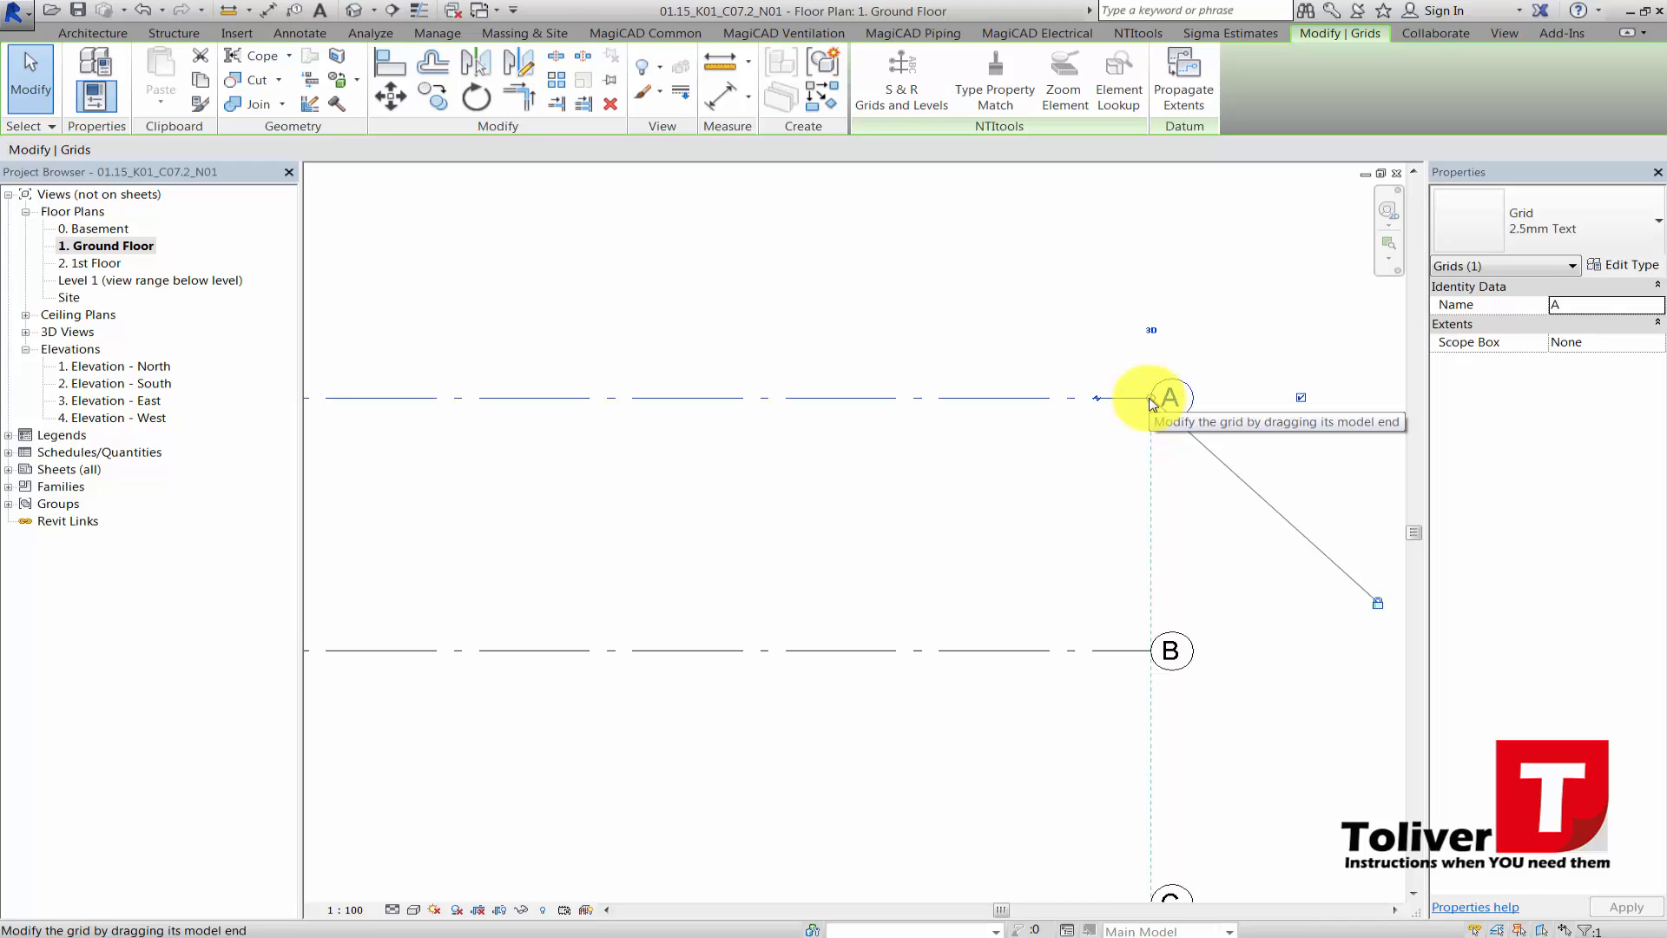
left_click_drag(1151, 402, 885, 437)
scroll(1023, 413, "down", 4)
scroll(952, 495, "down", 4)
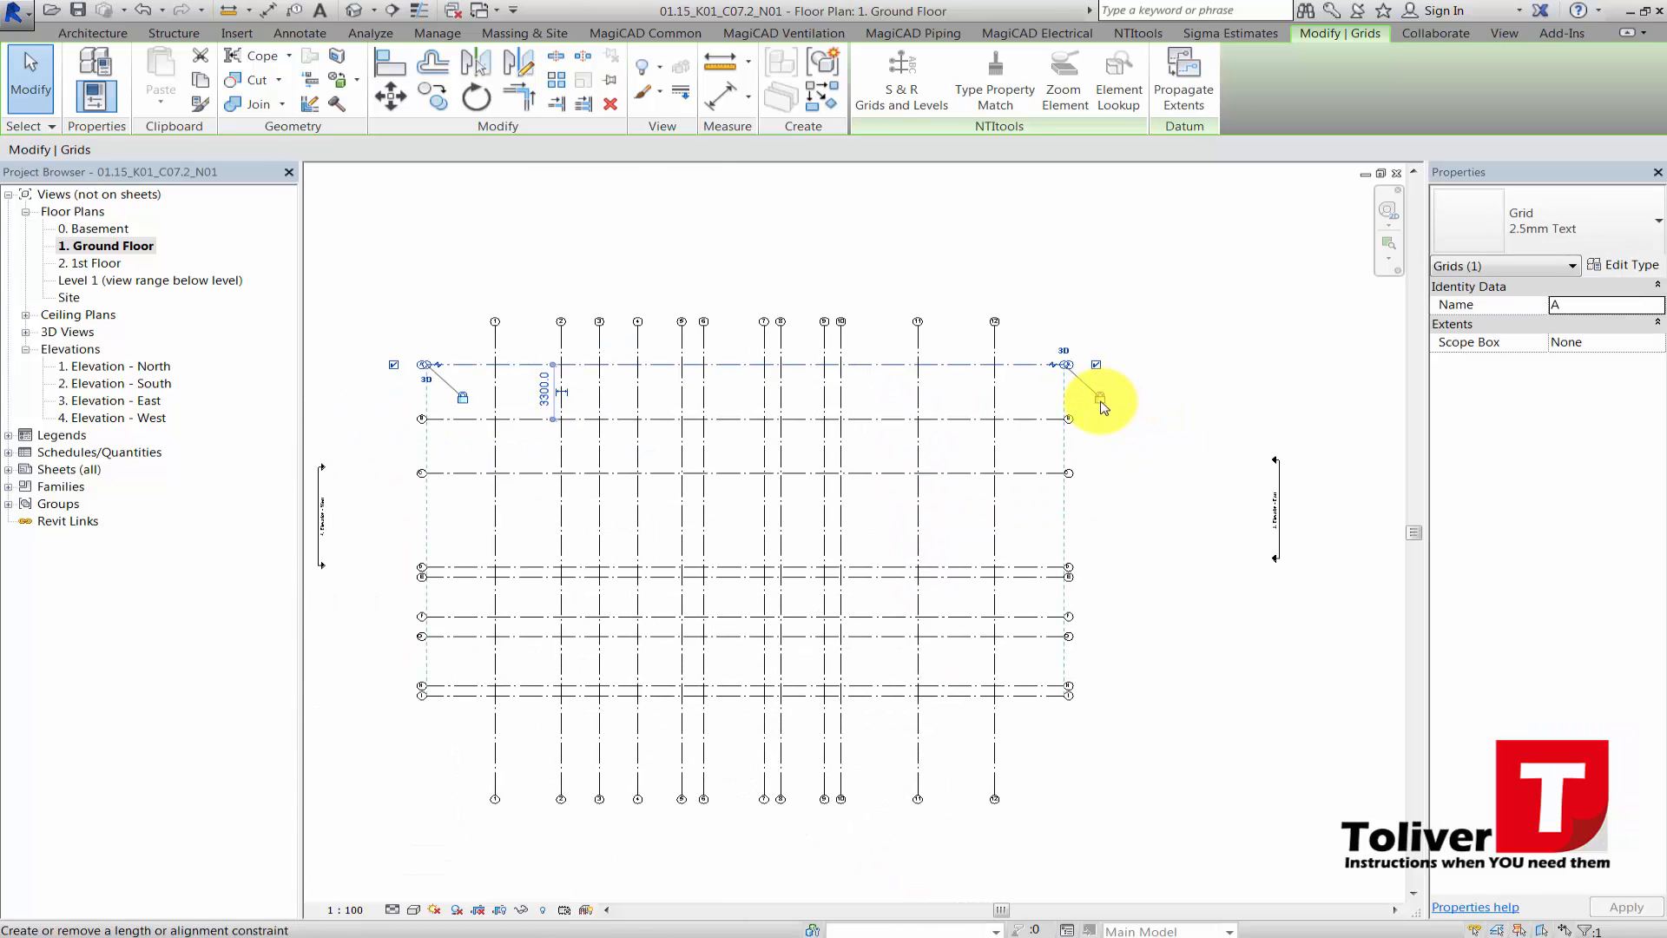
- Pull the aligned east ends of horizontal grids A–I slightly further in toward grid 12 with grid A's end
scroll(1099, 386, "up", 2)
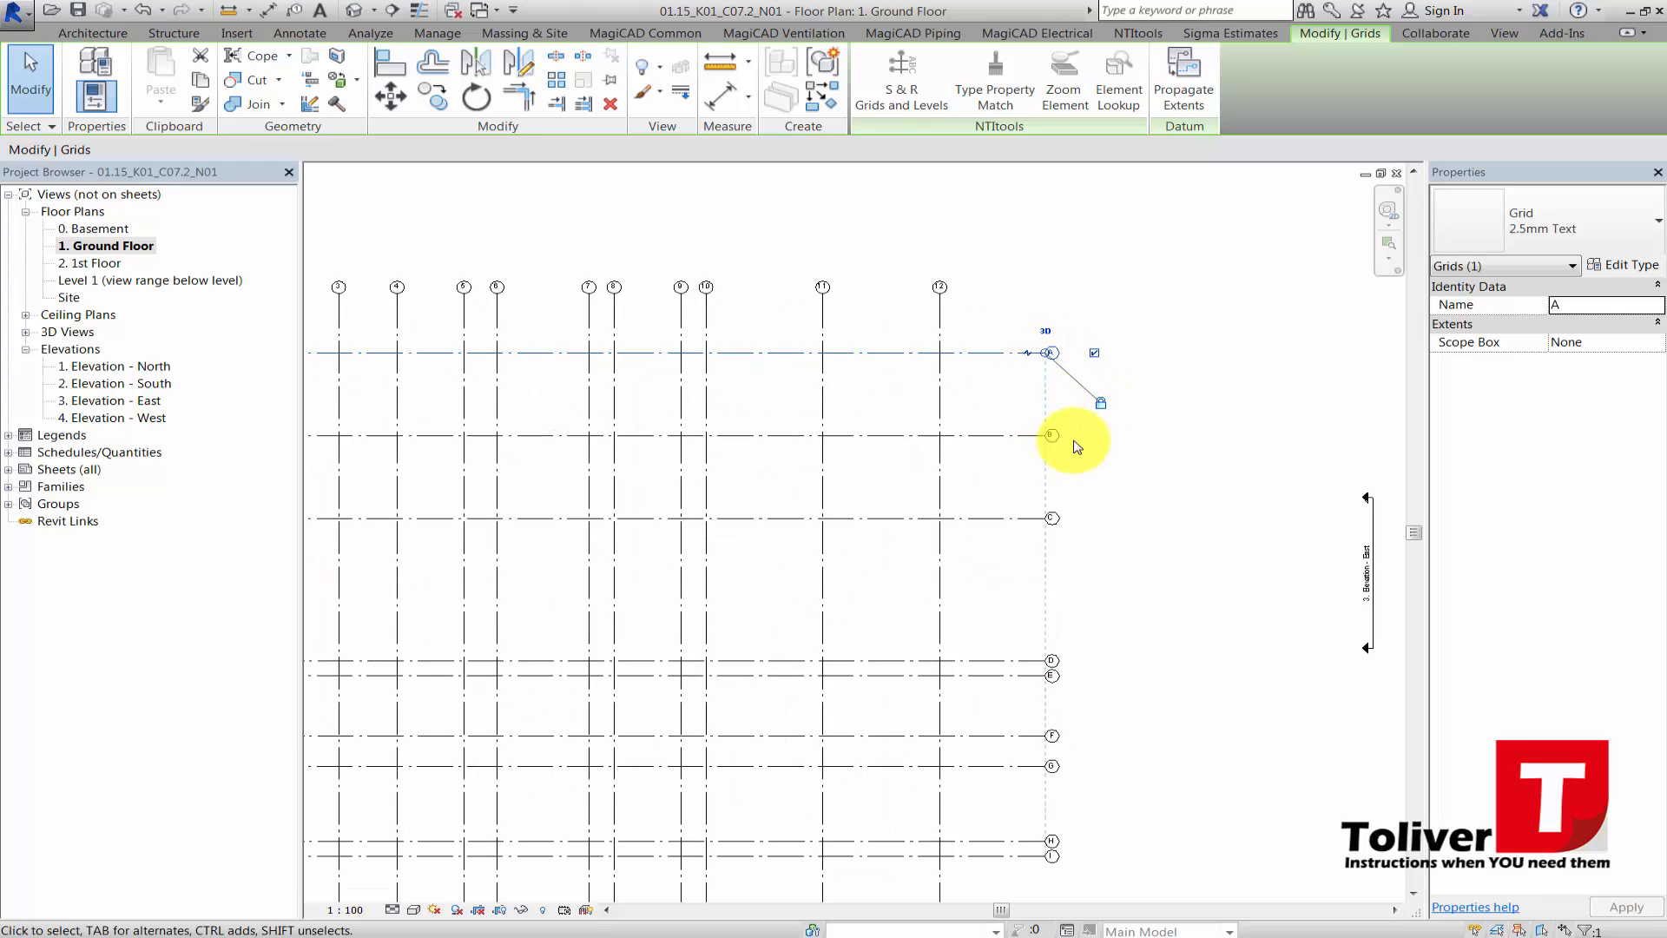
scroll(1000, 351, "up", 2)
scroll(1057, 354, "up", 2)
left_click_drag(1087, 360, 1025, 357)
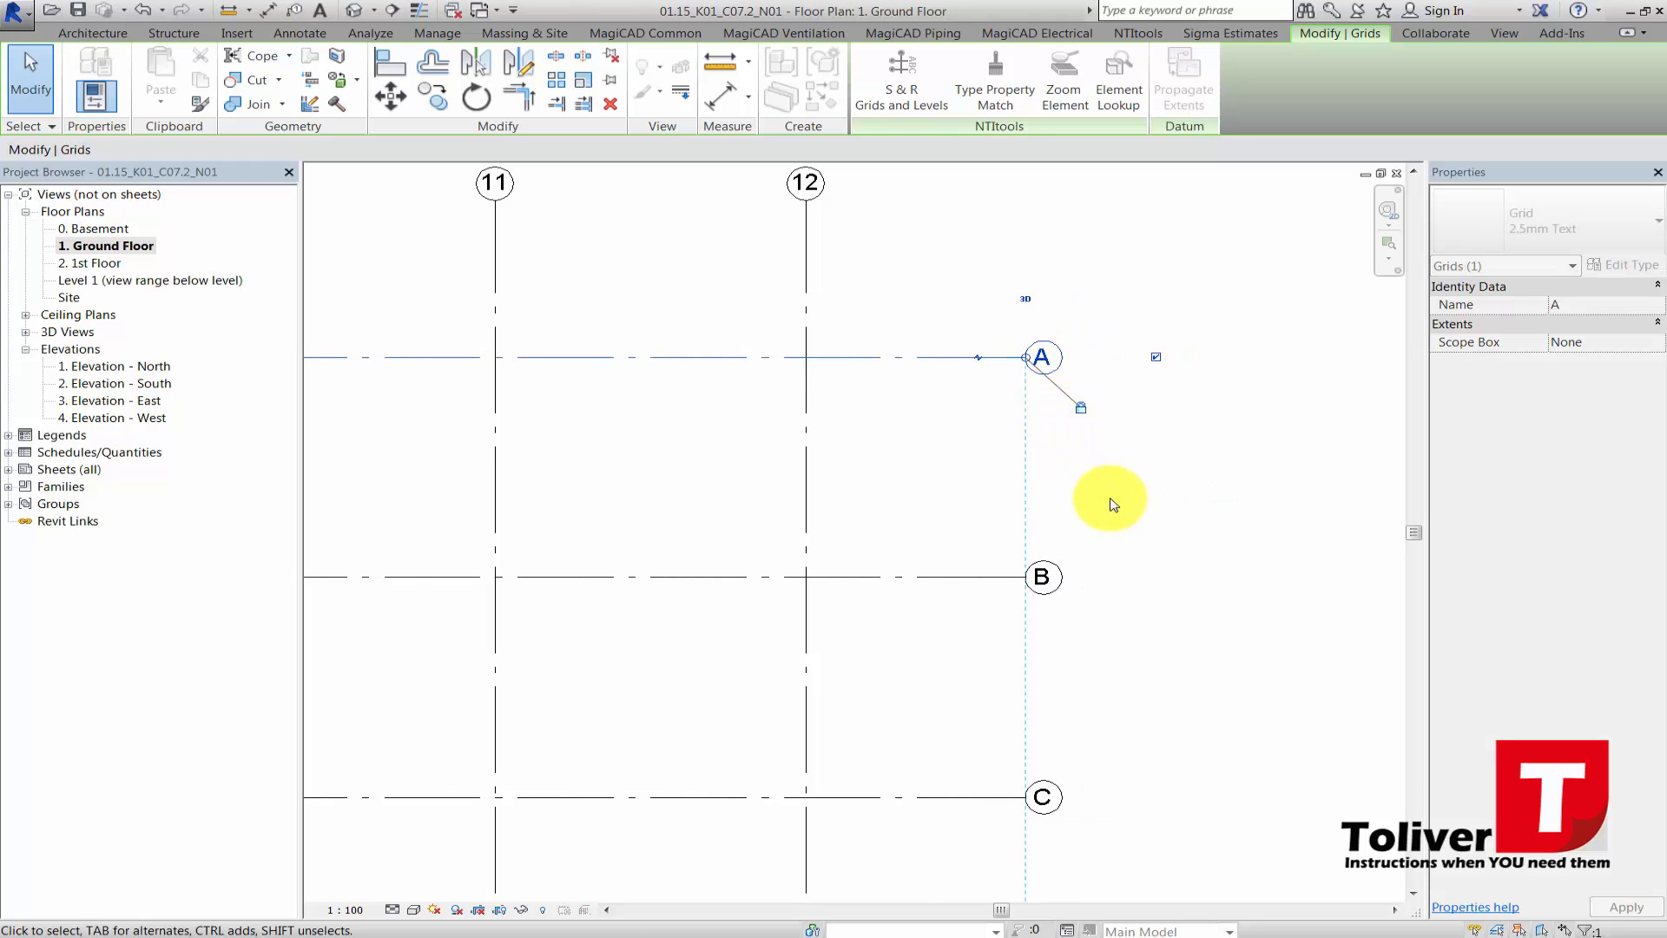
scroll(1113, 504, "down", 5)
scroll(733, 550, "up", 1)
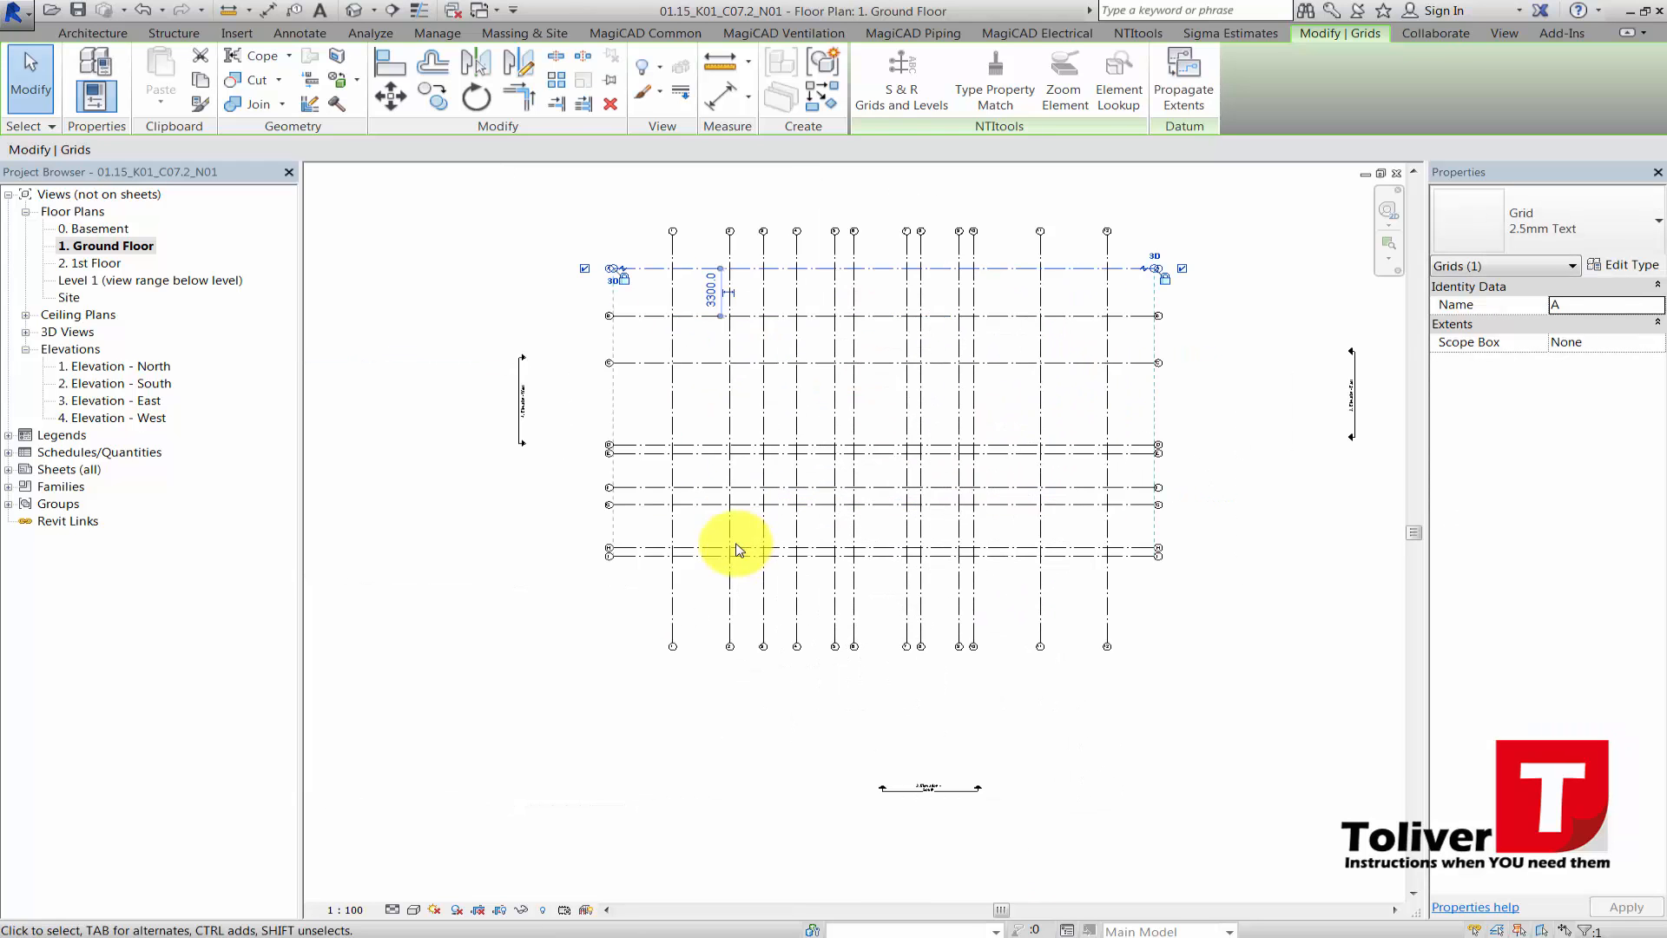
- Shorten the aligned lower ends of vertical grids 1–12 together using grid 1's model end, bringing them closer to grid I, and clear the selection
left_click(666, 599)
scroll(666, 653, "up", 4)
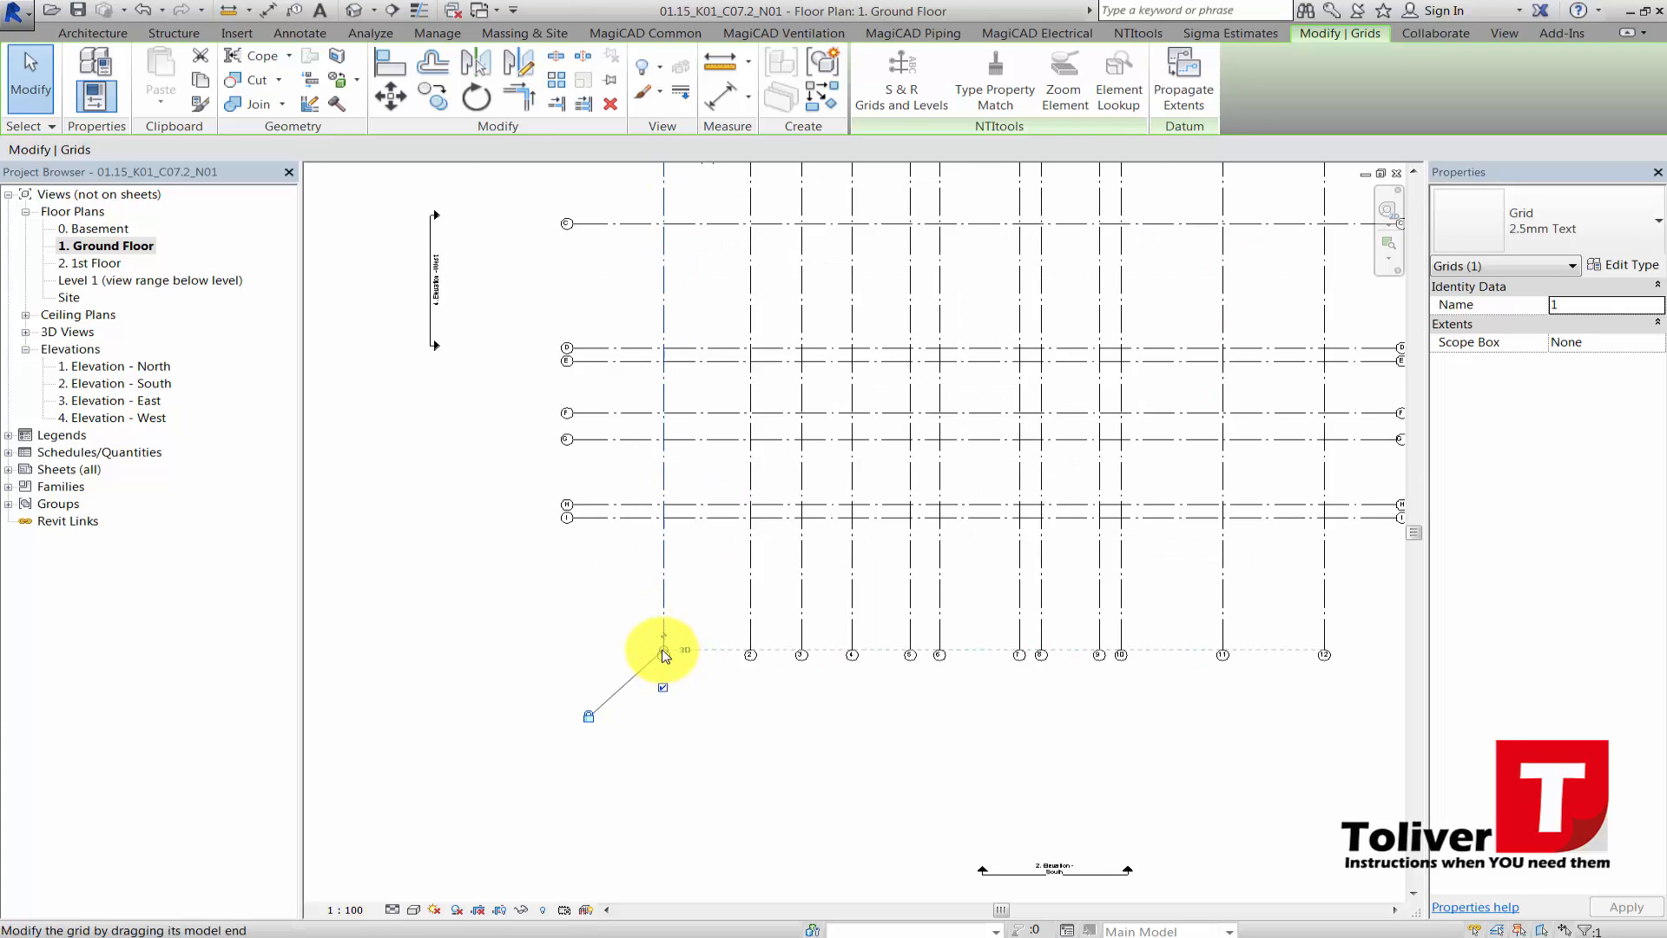
left_click_drag(671, 655, 653, 496)
left_click(547, 657)
scroll(555, 664, "down", 5)
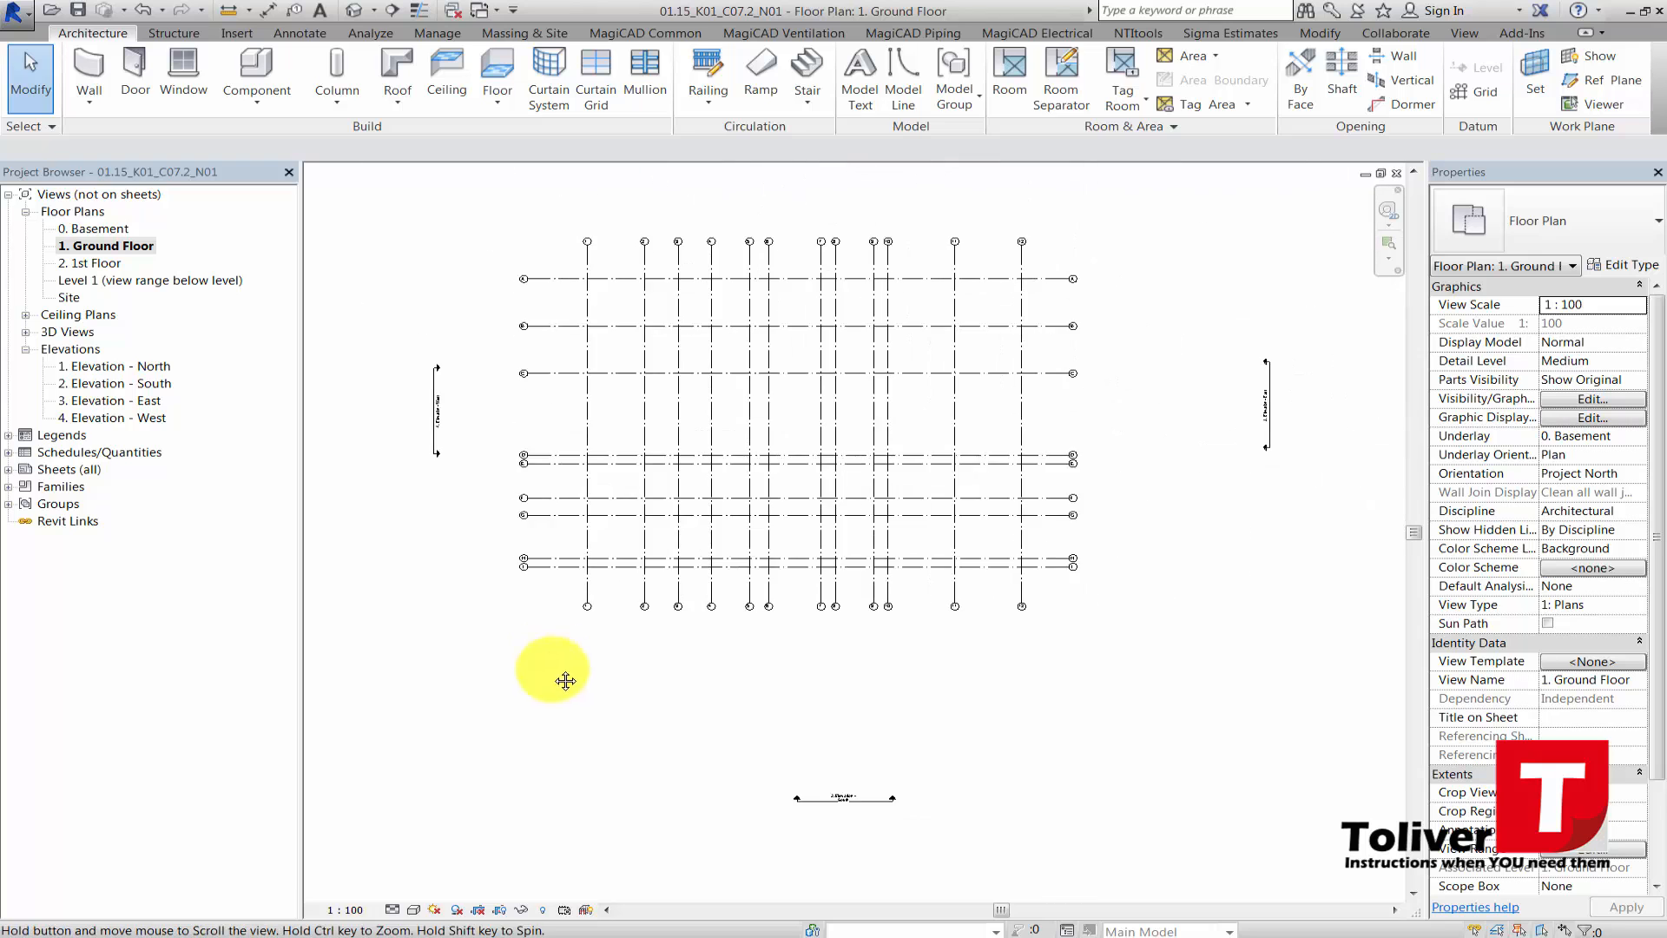
- Select all grid lines and move them together down and to the right to centre them between the four elevation markers, and clear the selection
left_click_drag(518, 728, 944, 431)
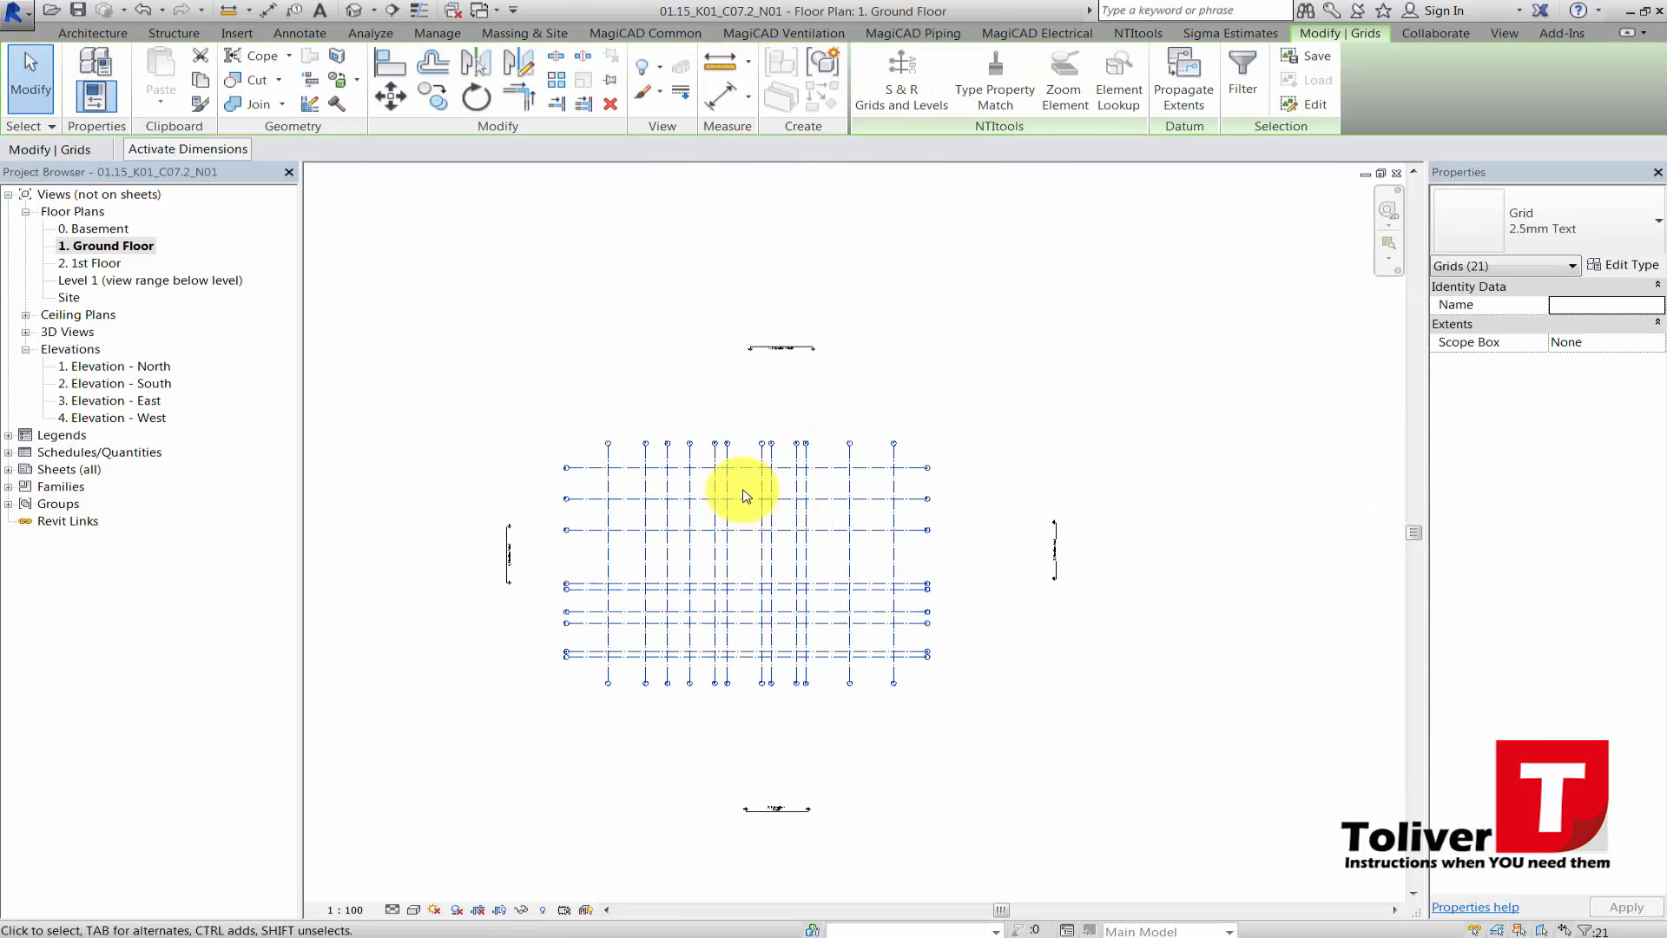
mouse_move(787, 486)
left_mouse_down()
mouse_move(811, 494)
mouse_move(794, 497)
left_mouse_up()
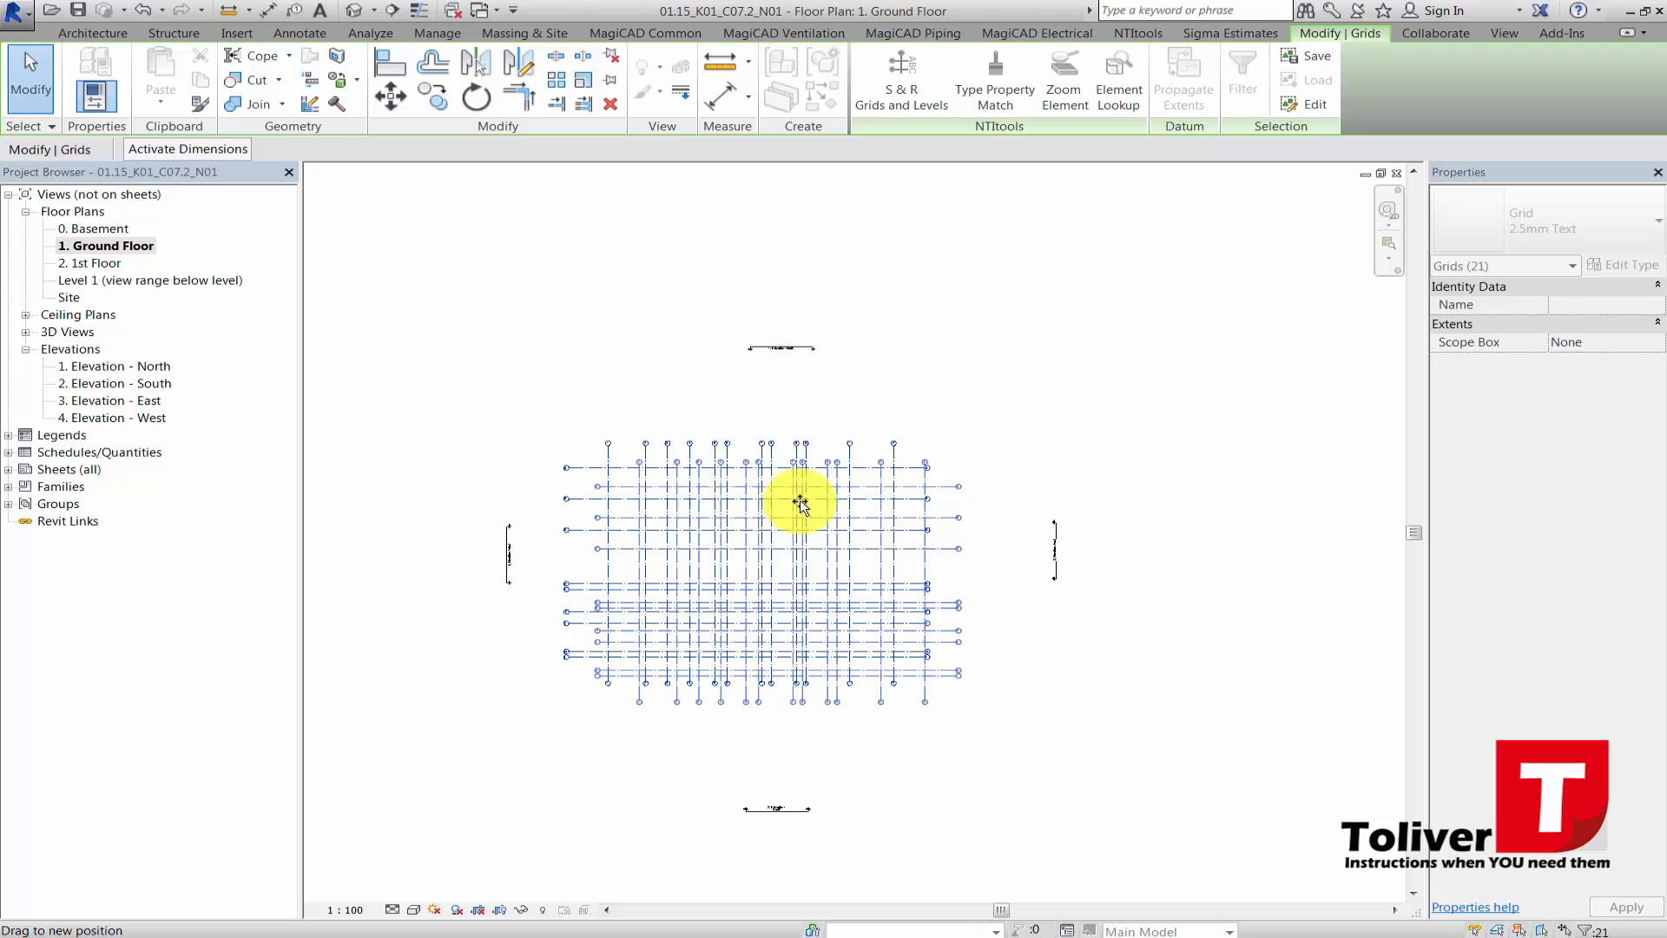
left_click(625, 763)
scroll(560, 686, "up", 3)
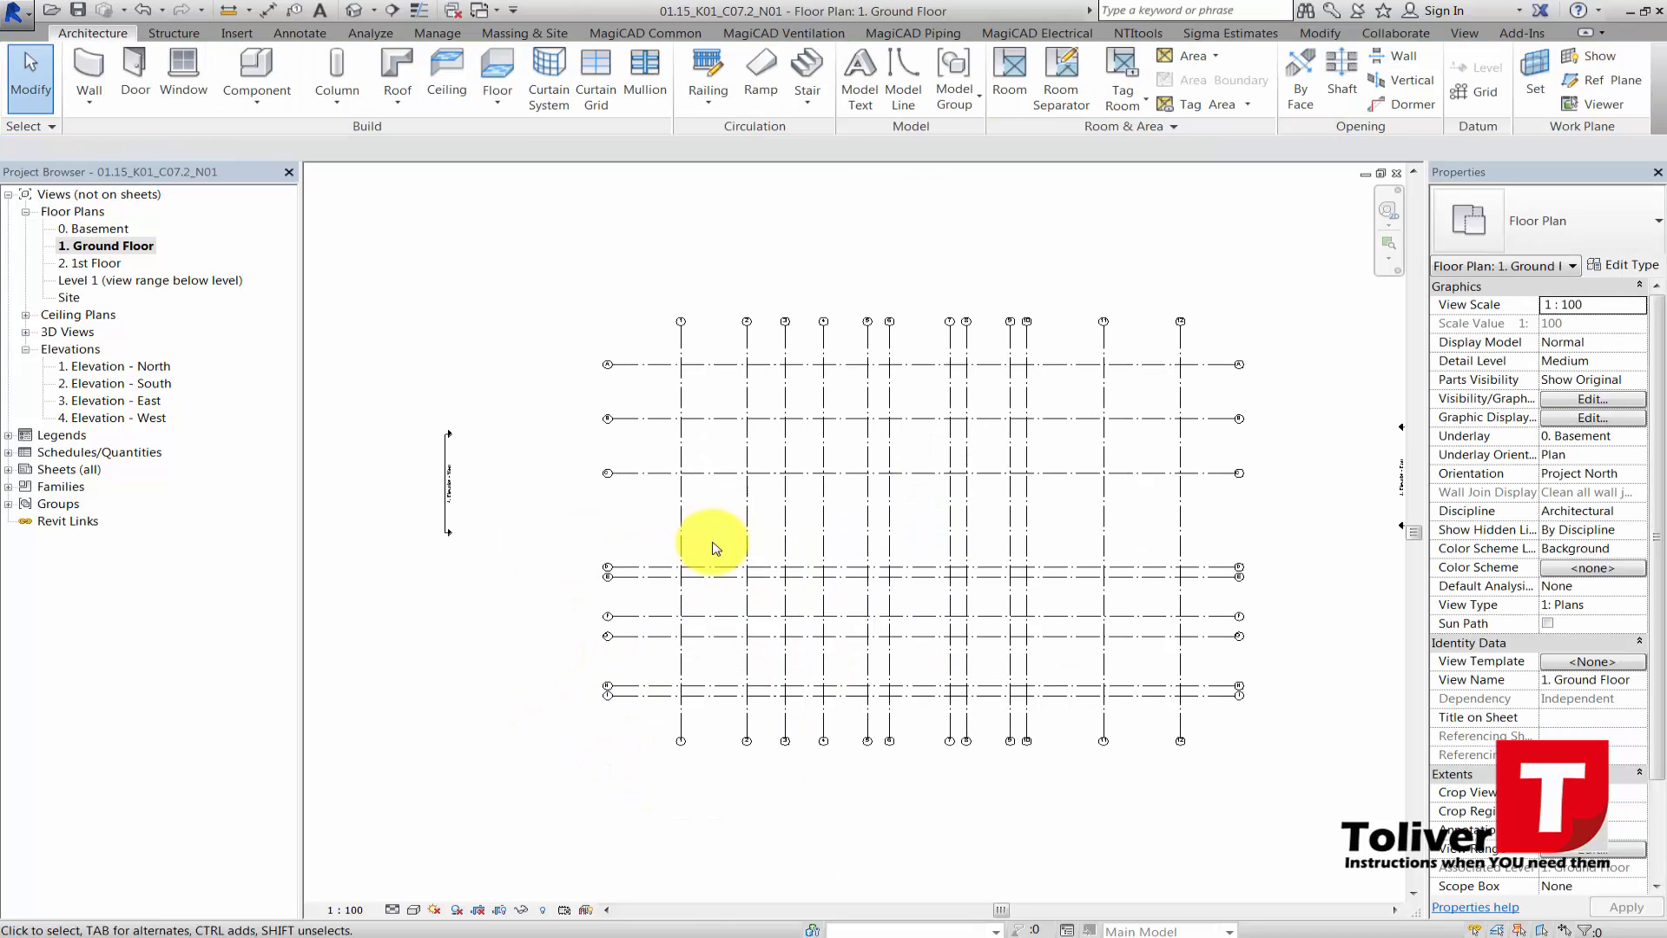
scroll(763, 556, "down", 4)
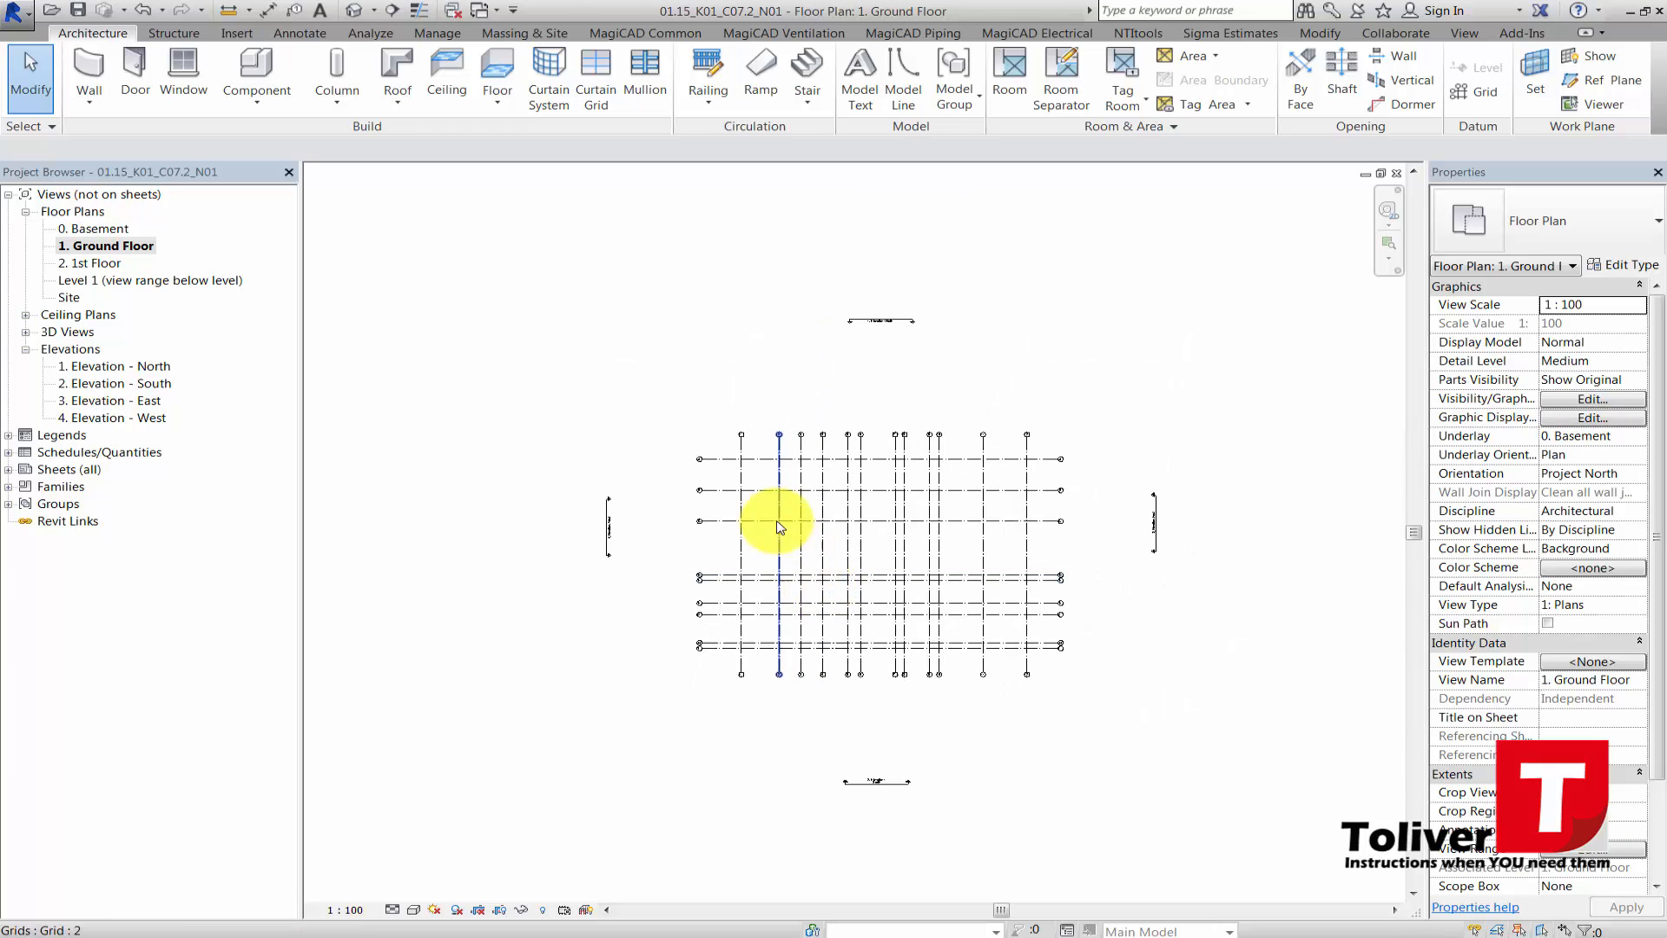
- Start an aligned dimension chain just below the upper grid heads, picking vertical grids 1, 2, 3 and 4
scroll(748, 473, "up", 2)
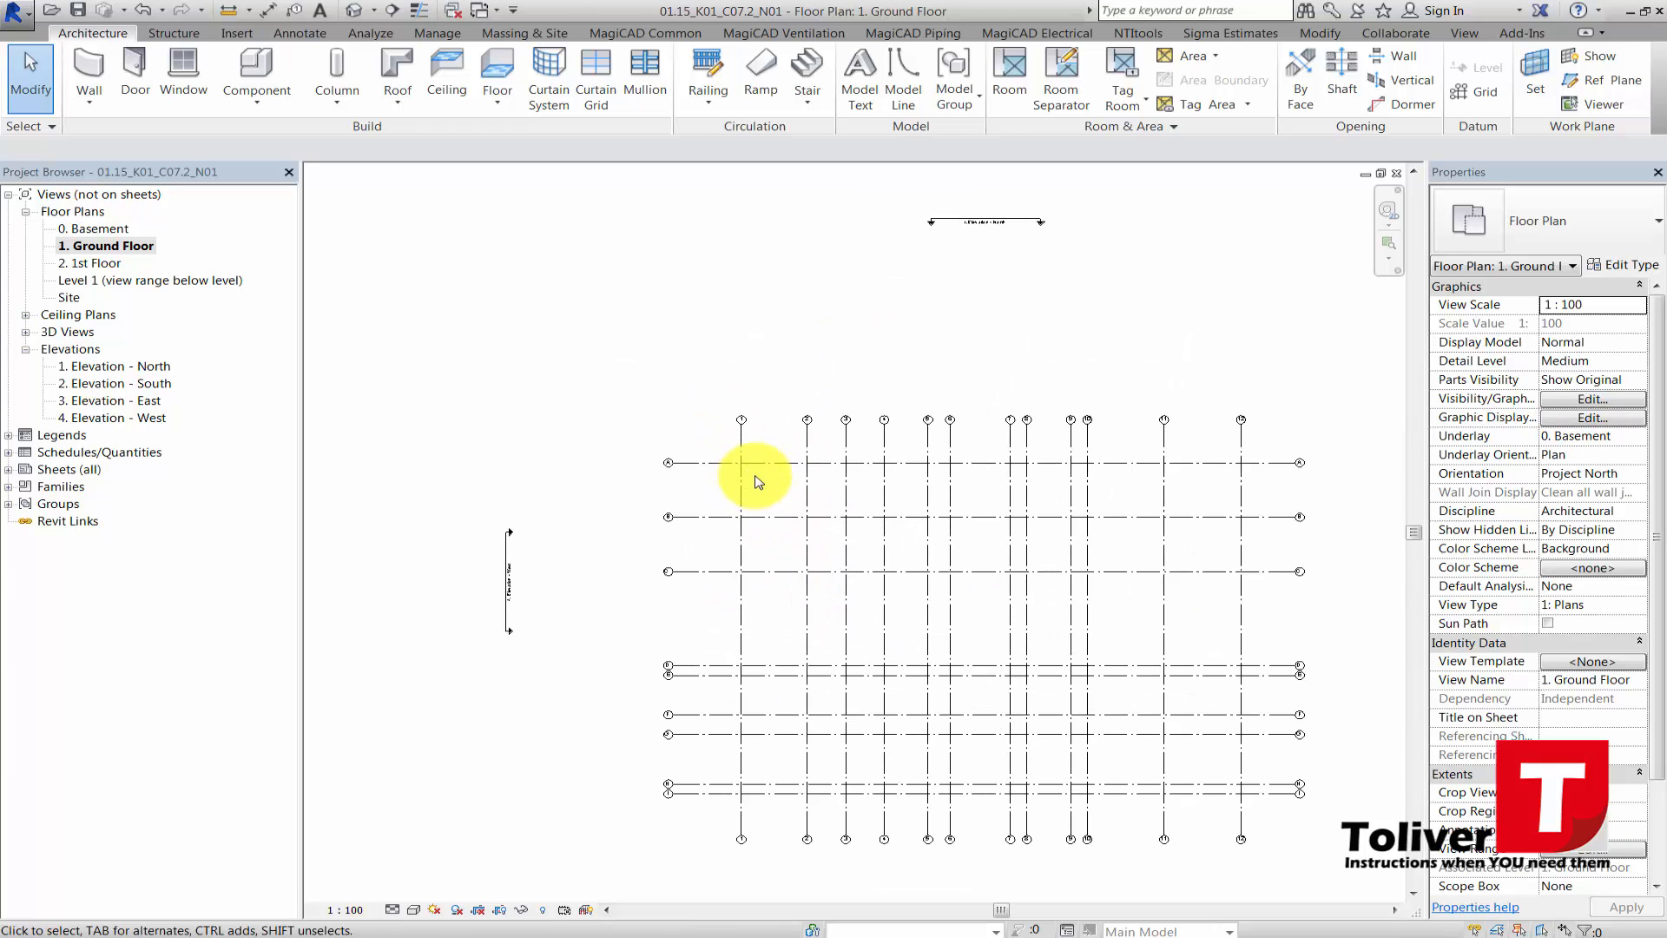
scroll(791, 508, "up", 2)
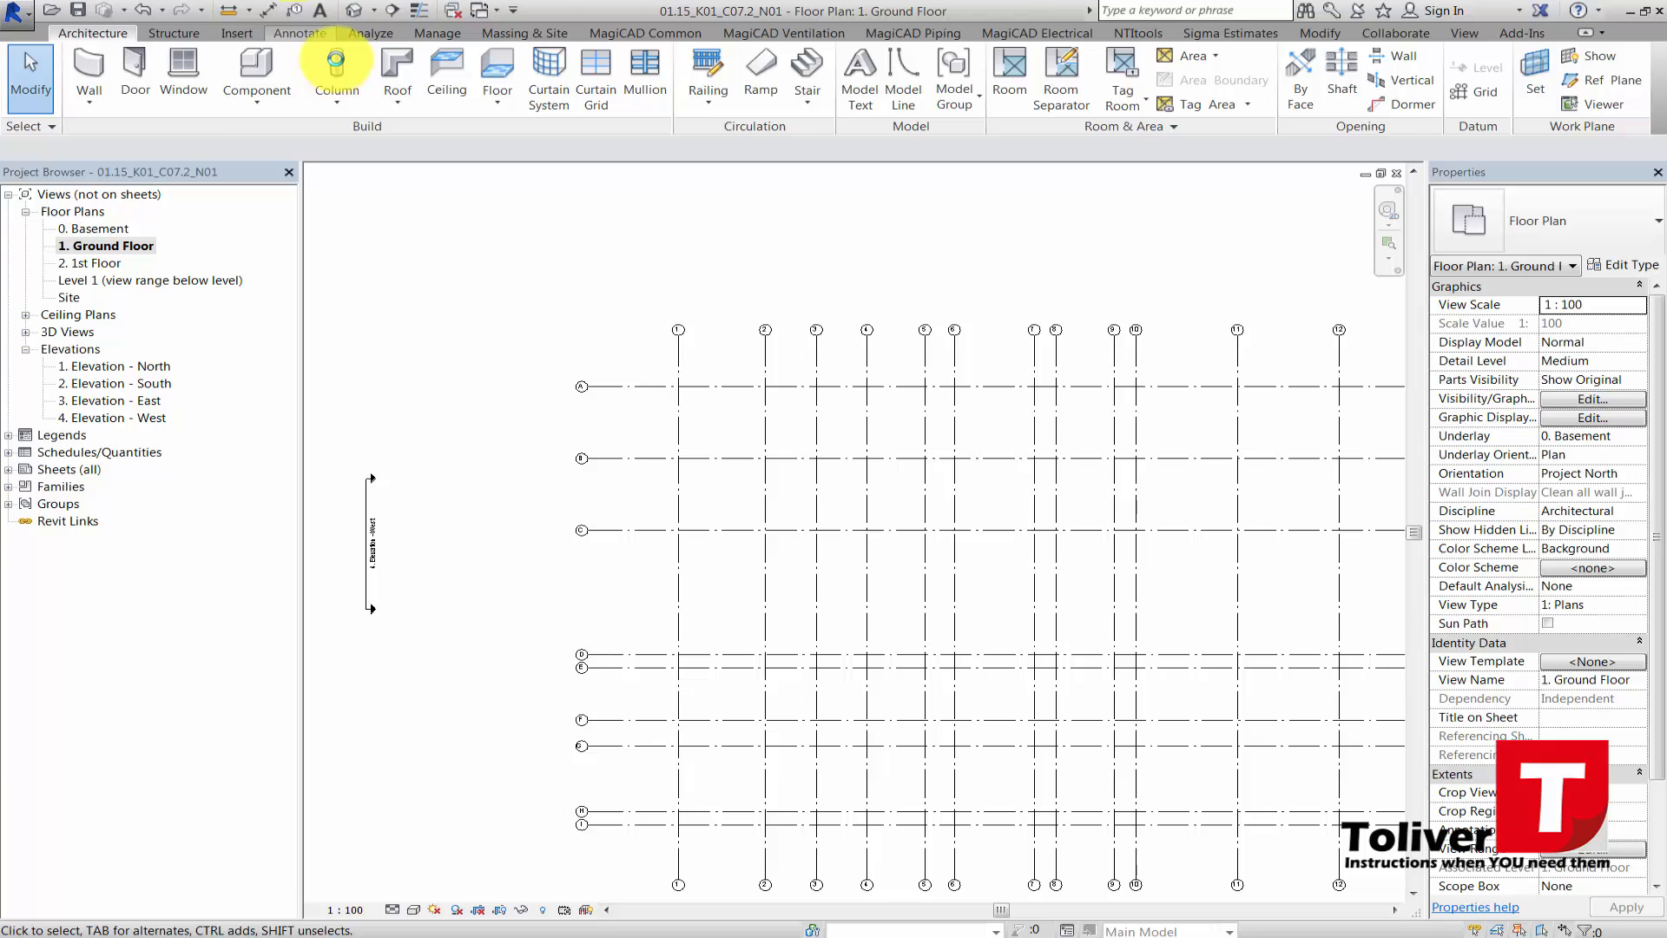
left_click(299, 33)
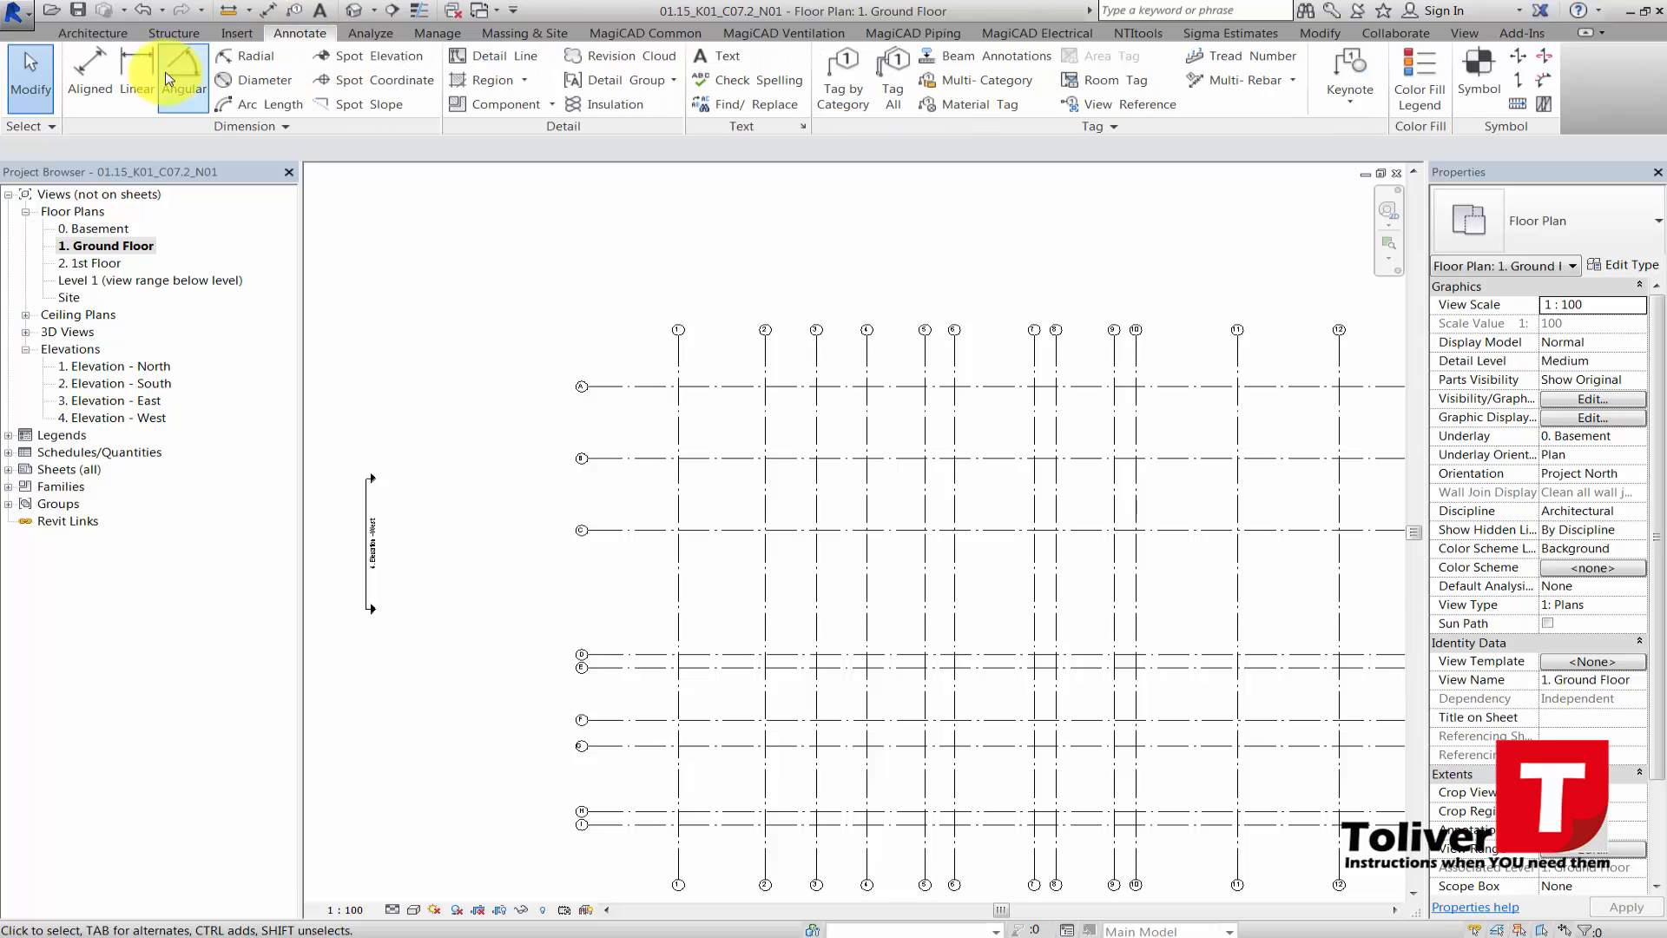
left_click(91, 87)
scroll(659, 356, "up", 3)
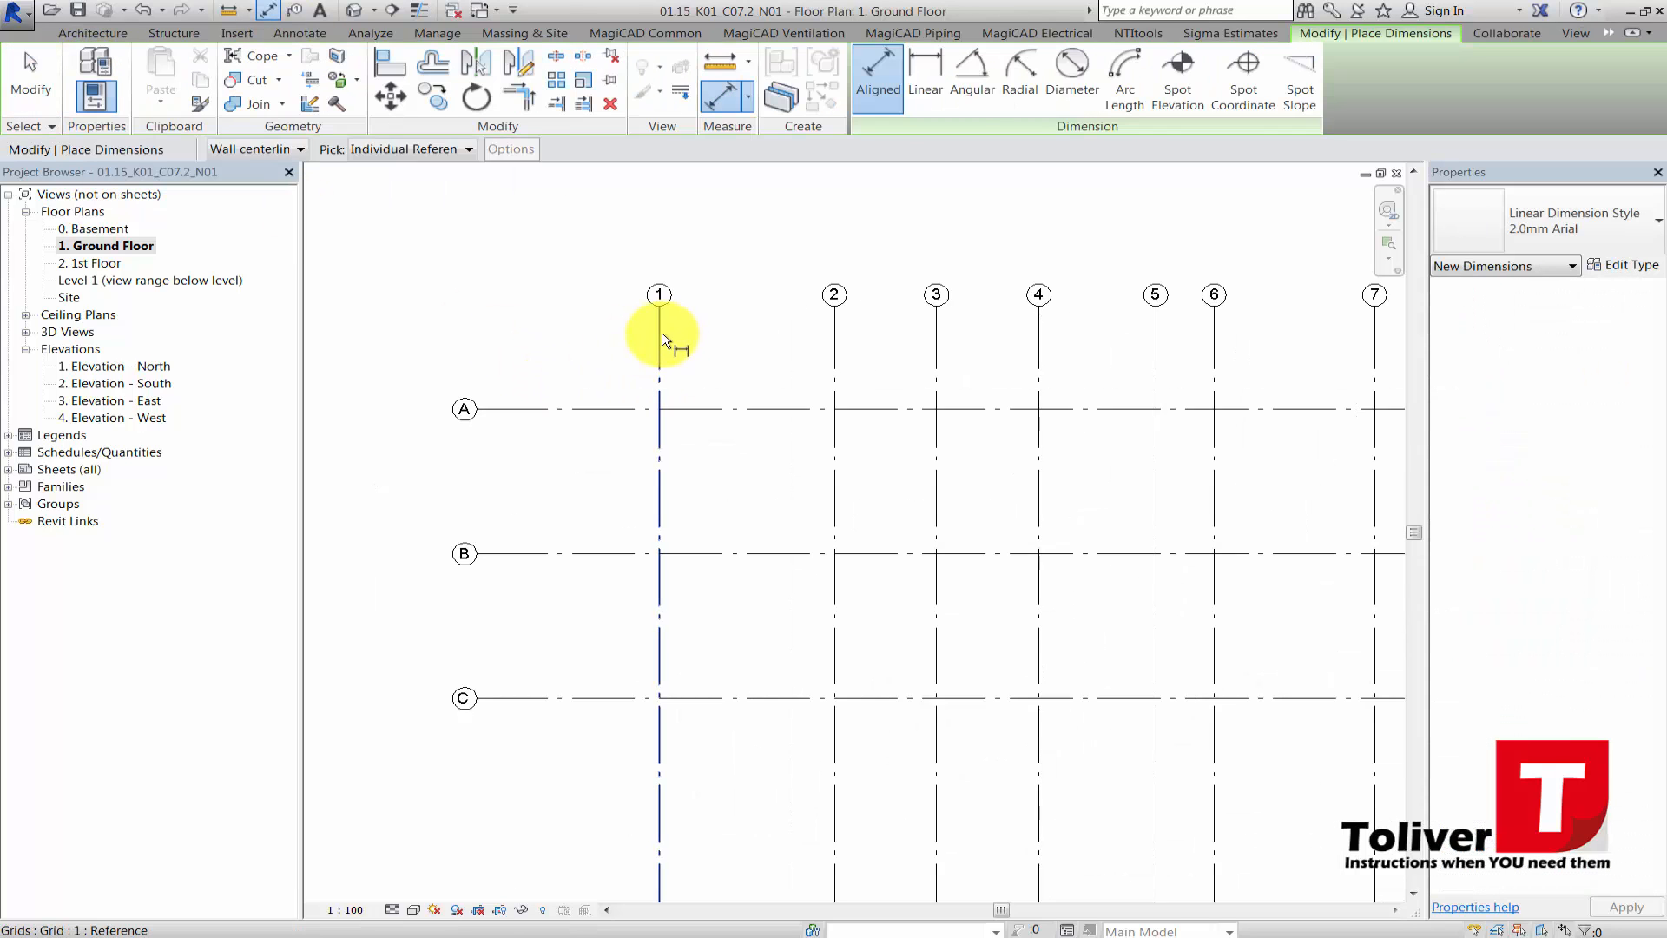
left_click(659, 331)
left_click(834, 335)
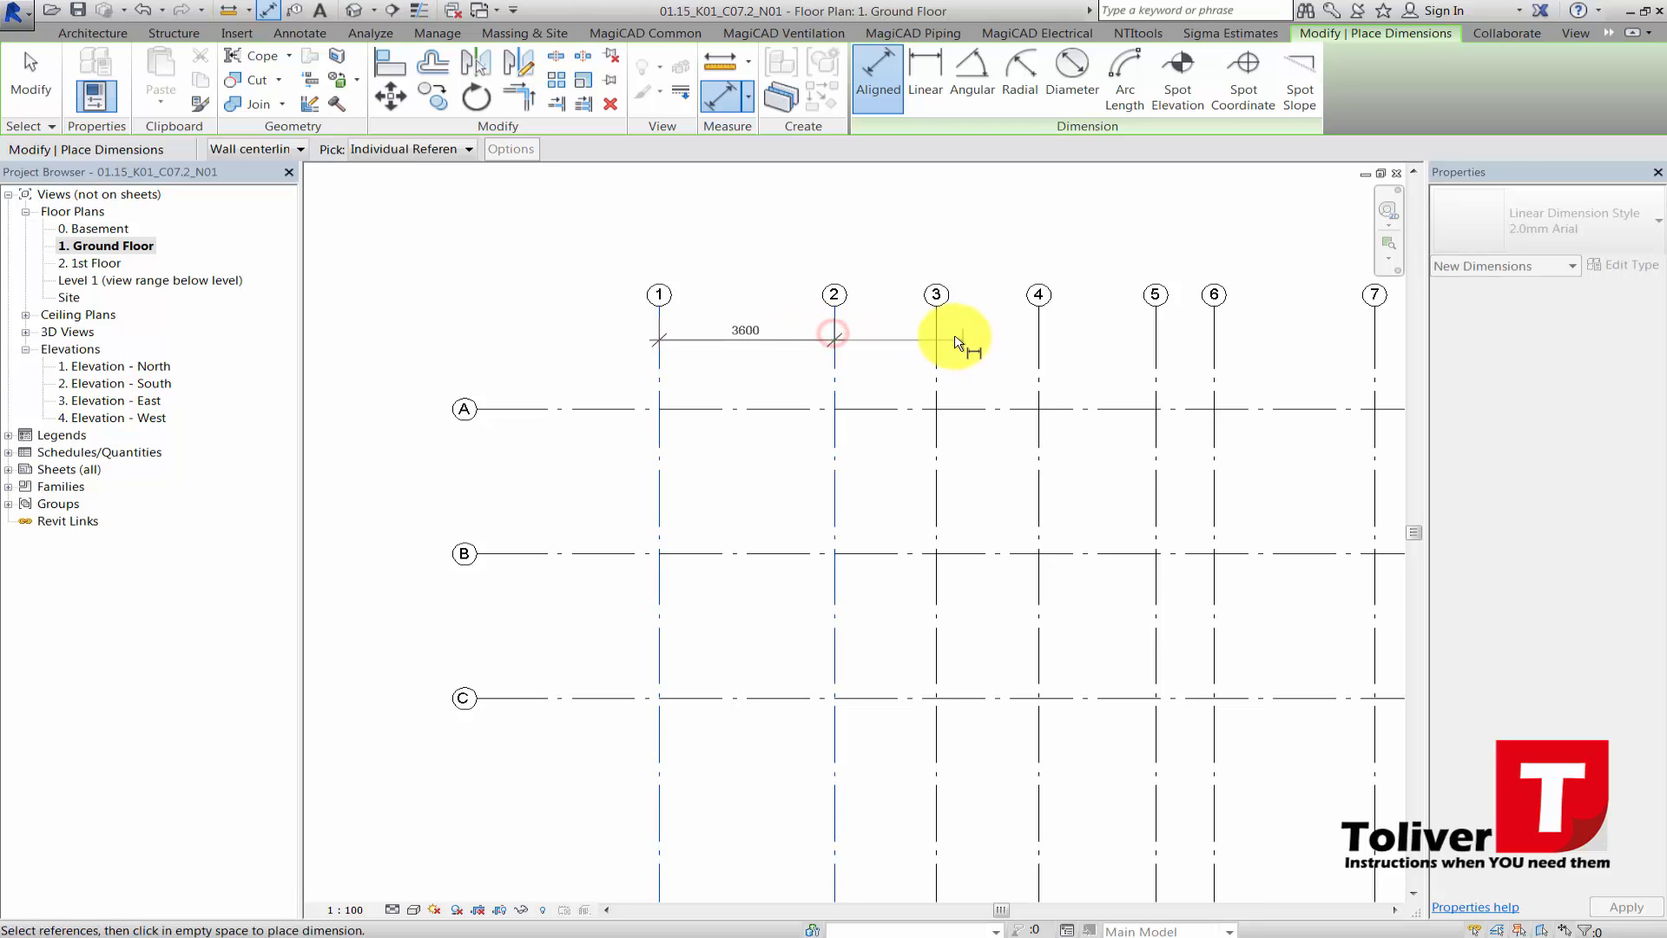
left_click(936, 337)
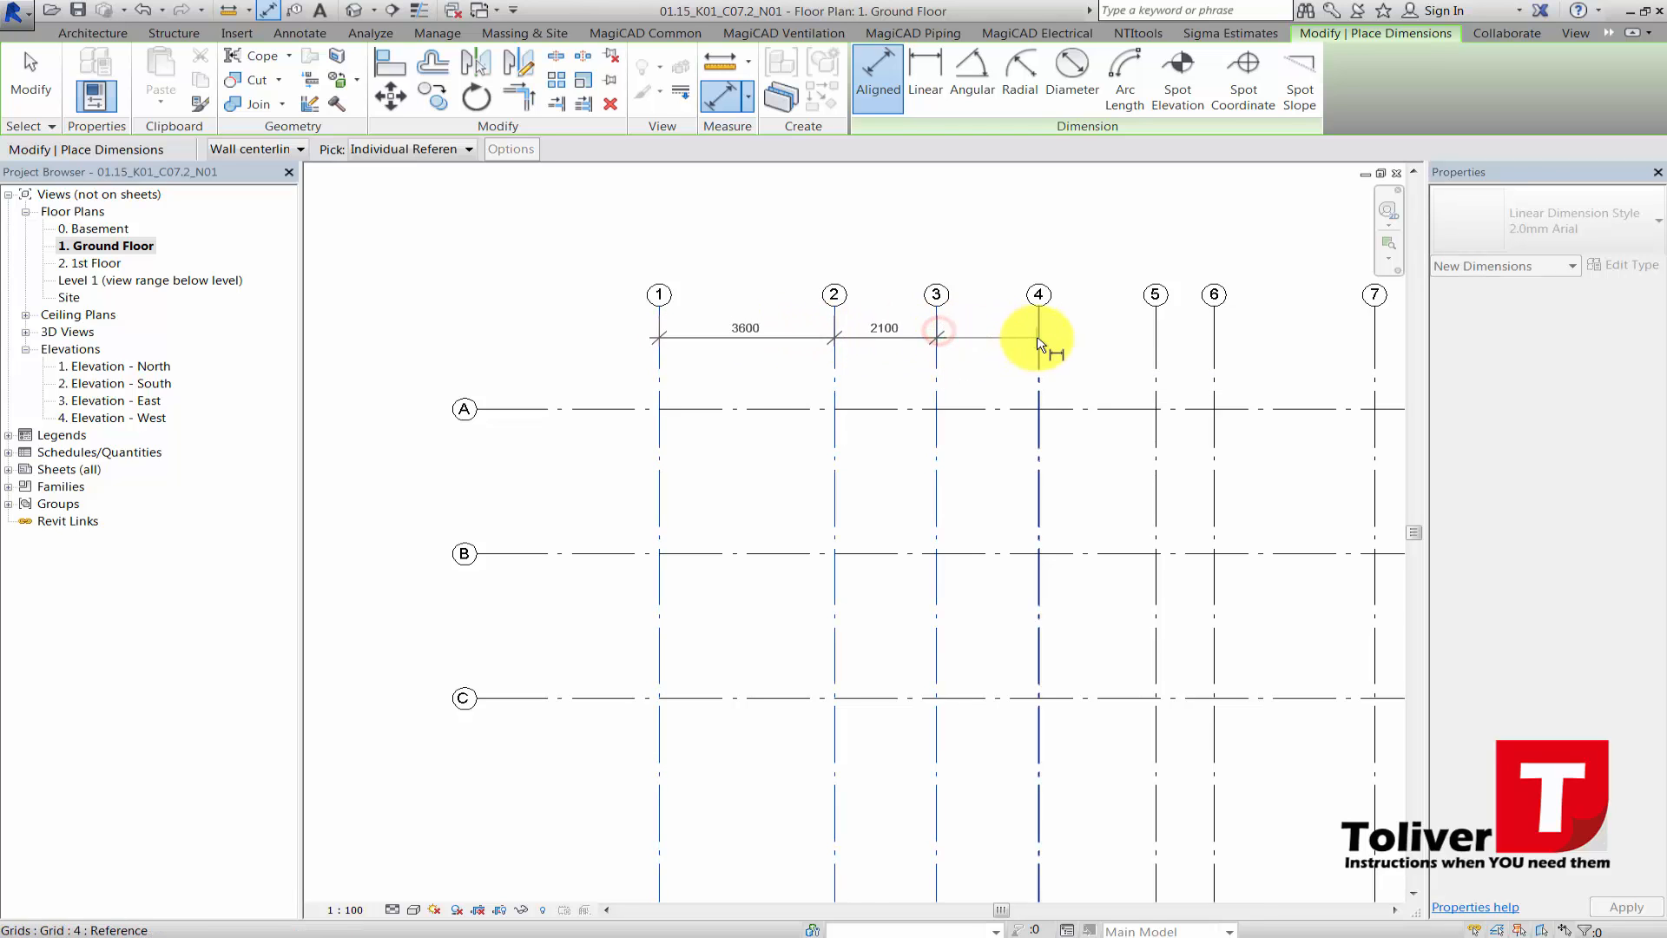
left_click(1038, 337)
- Add grid 5 to the dimension chain, place the chain below the upper grid heads and end dimensioning
scroll(1013, 337, "down", 1)
middle_click_drag(1013, 337, 552, 377)
left_click(694, 369)
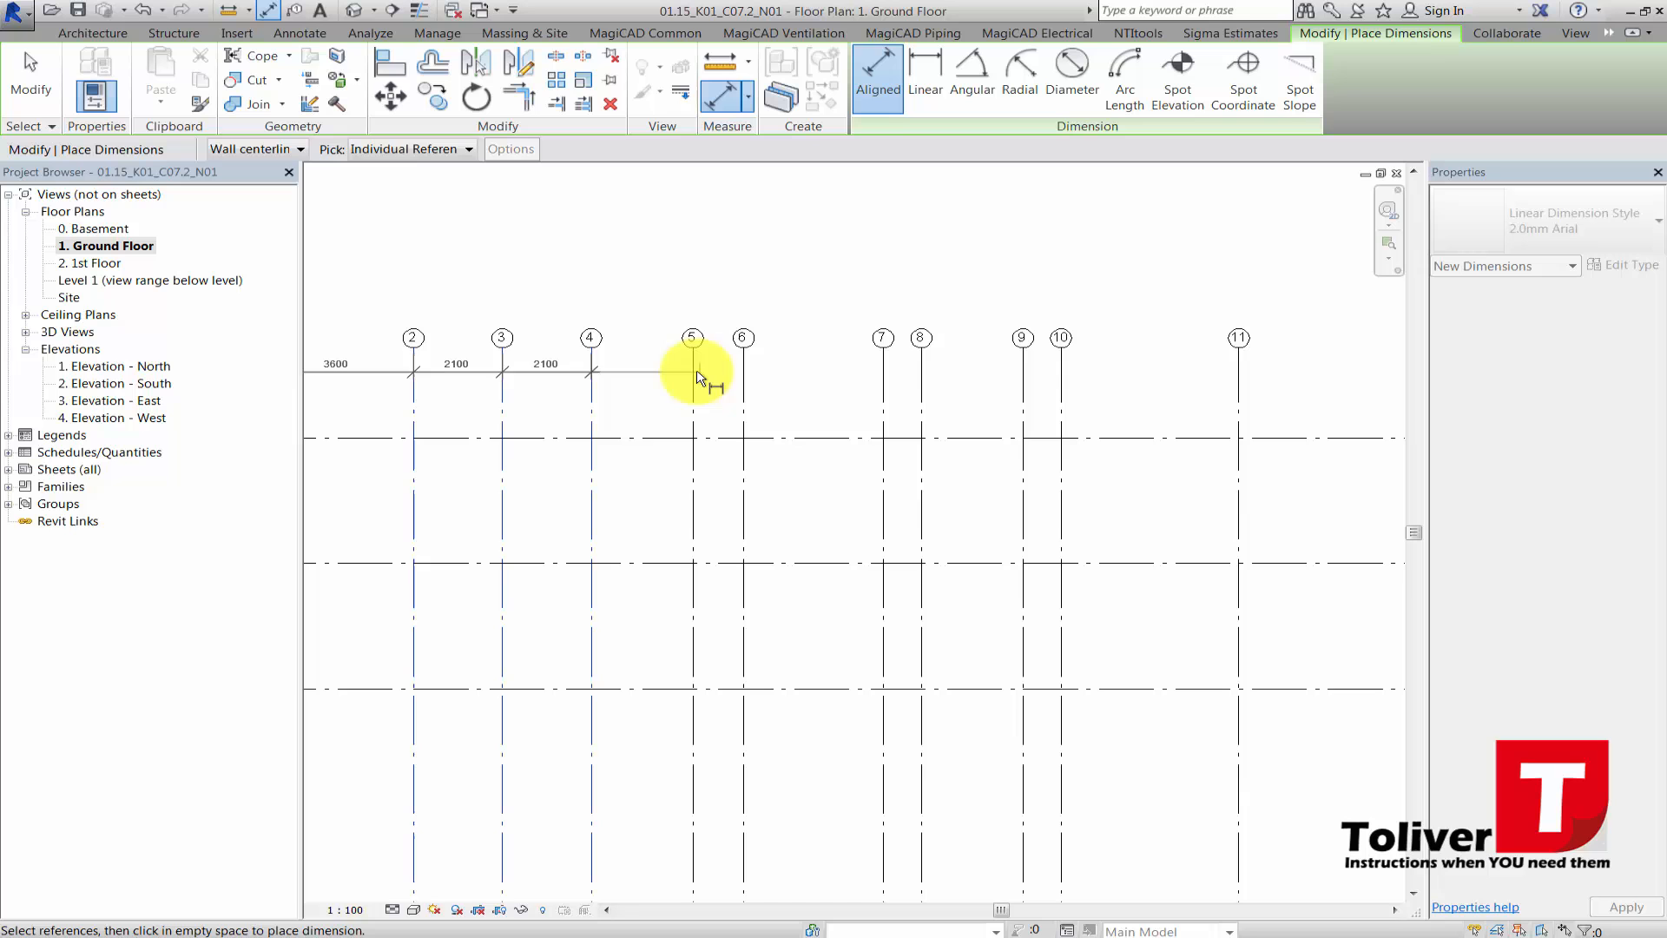
left_click(754, 369)
scroll(673, 369, "down", 1)
middle_click_drag(655, 369, 927, 380)
scroll(880, 369, "down", 1)
scroll(881, 373, "up", 1)
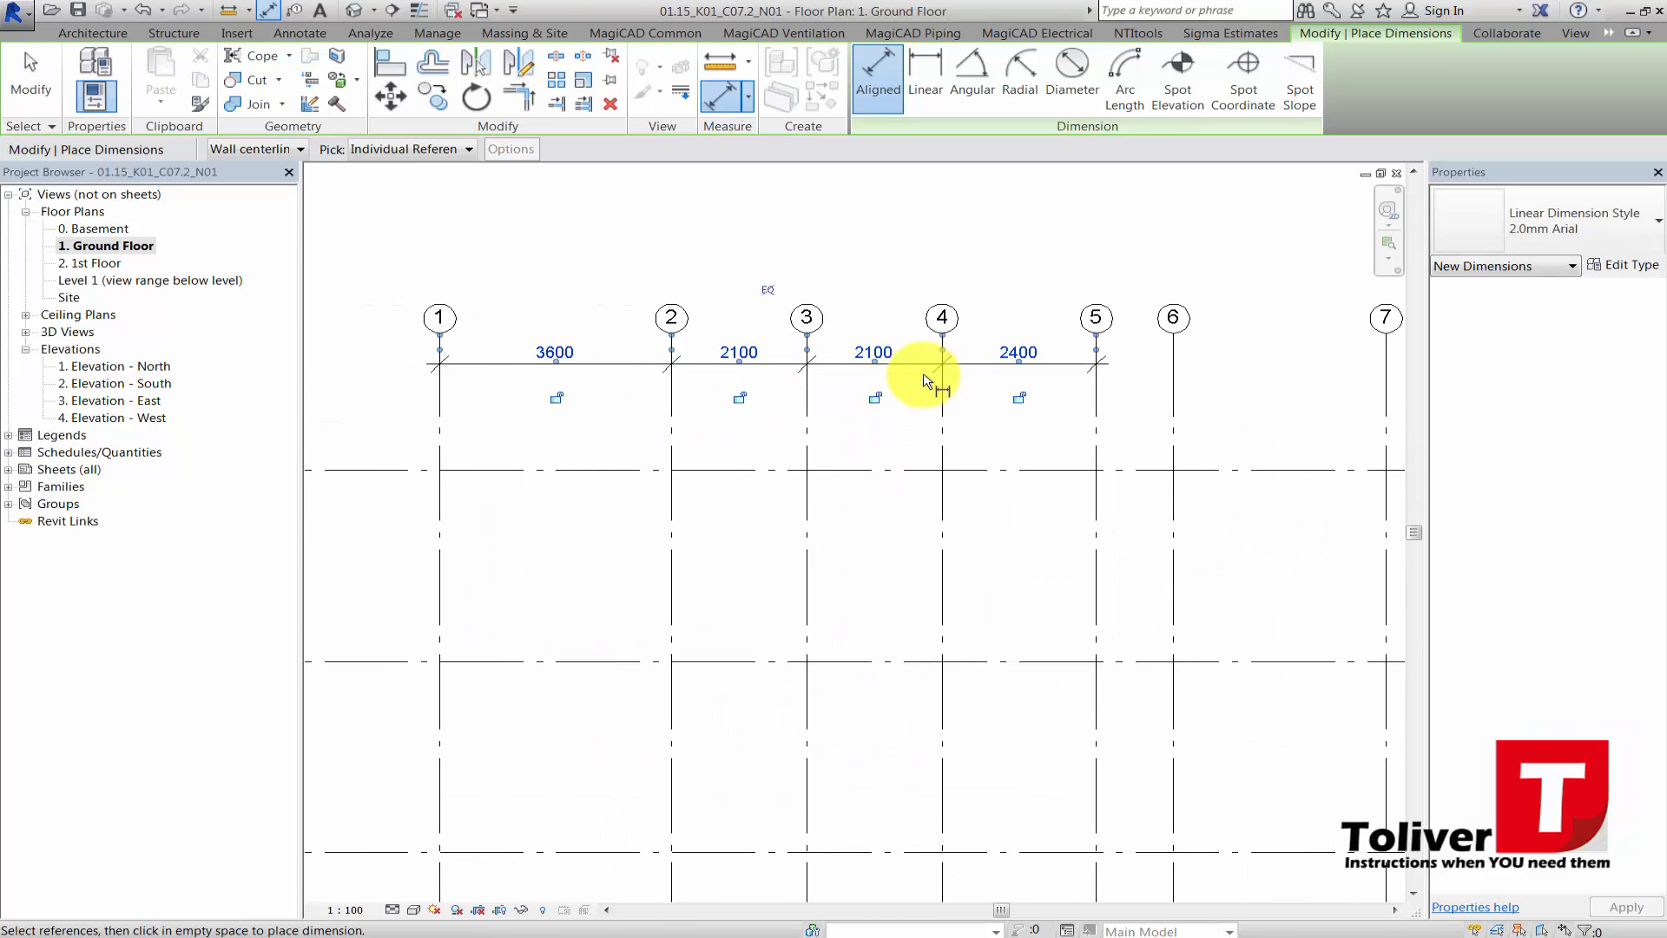
key("Escape")
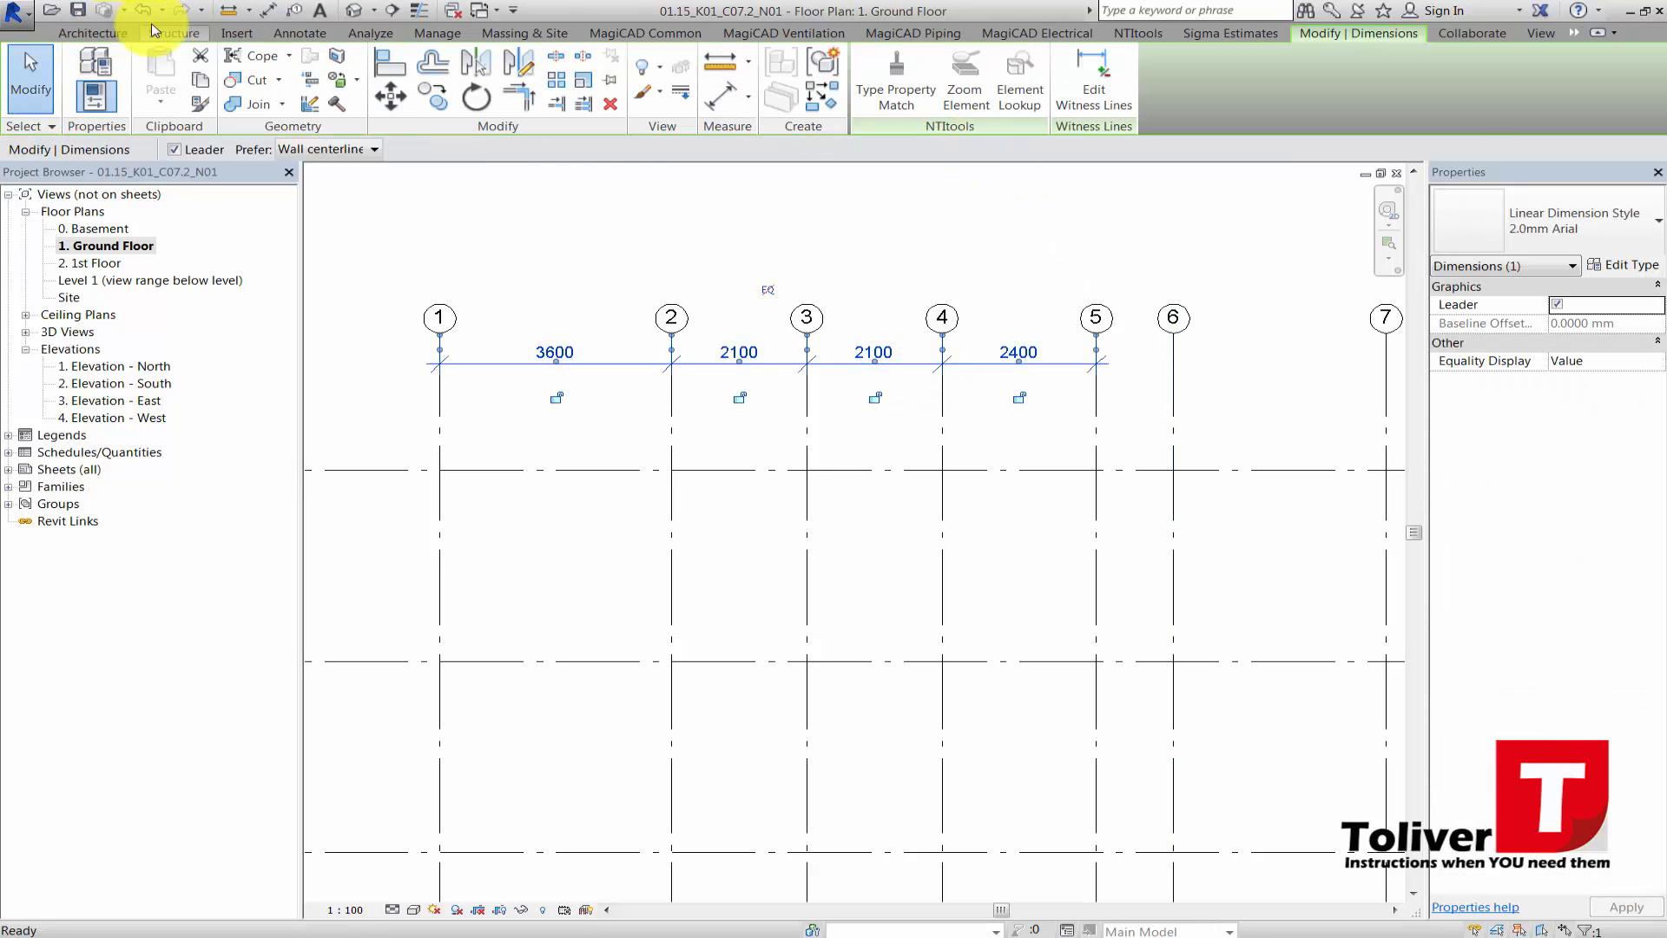
left_click(299, 33)
left_click(137, 78)
key("Escape")
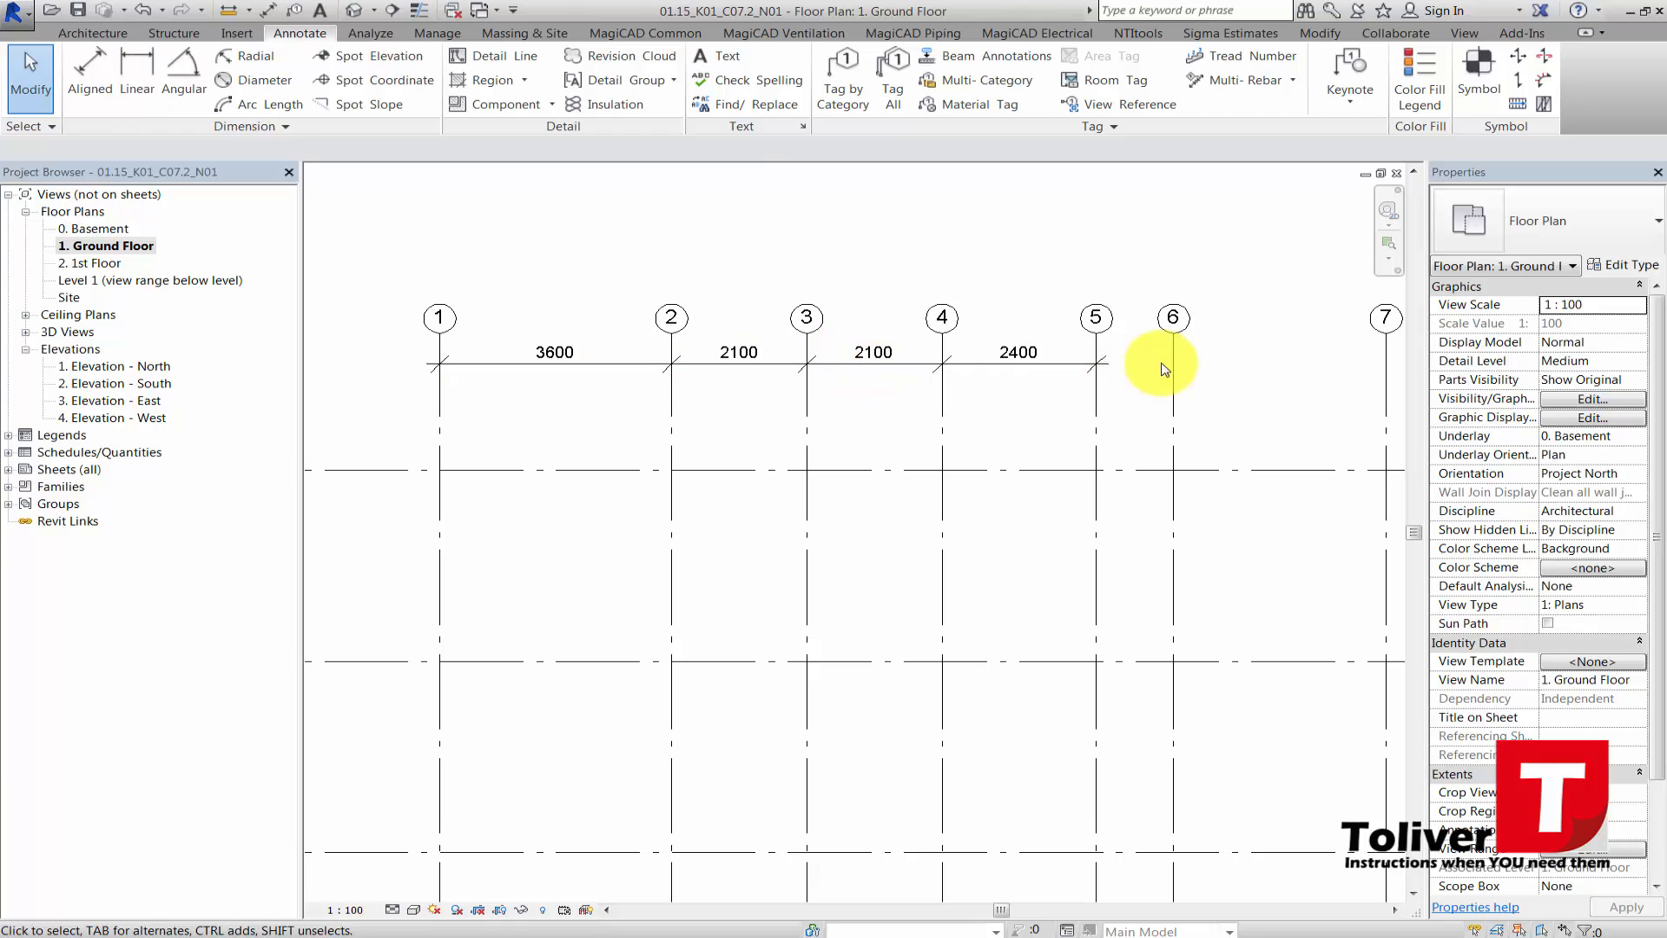
- Edit the witness lines of the grid 1–5 dimension chain and add grids 6, 7, 8 and 9
left_click(1069, 369)
scroll(1011, 375, "down", 1)
middle_click_drag(1012, 376, 924, 371)
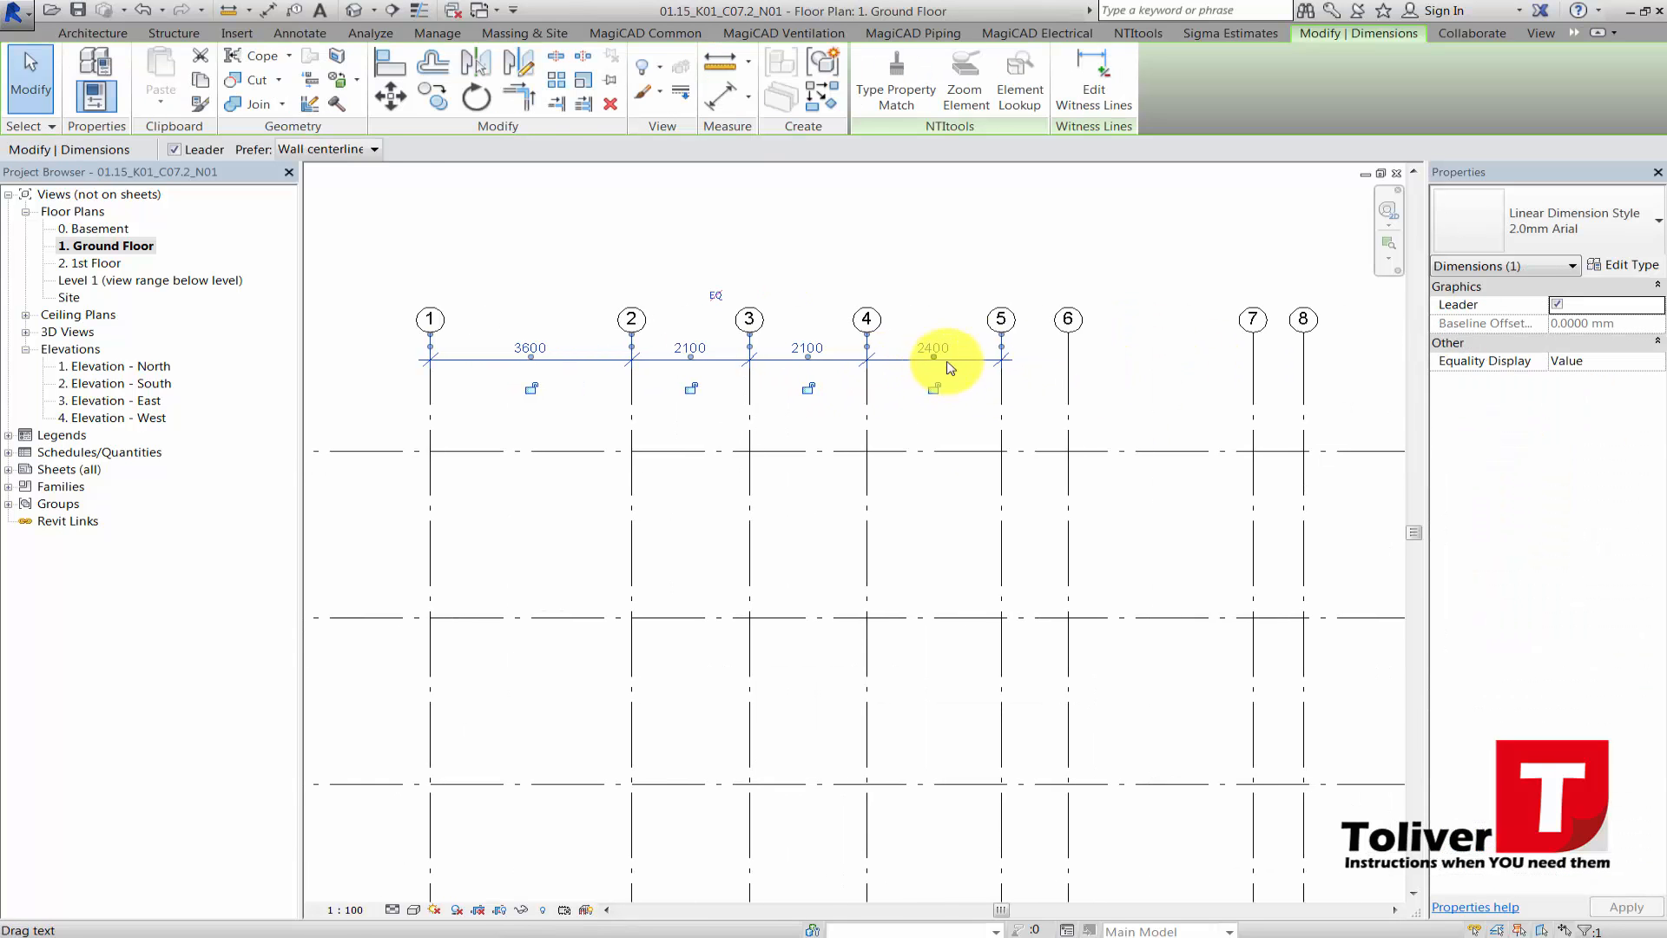
left_click(1088, 74)
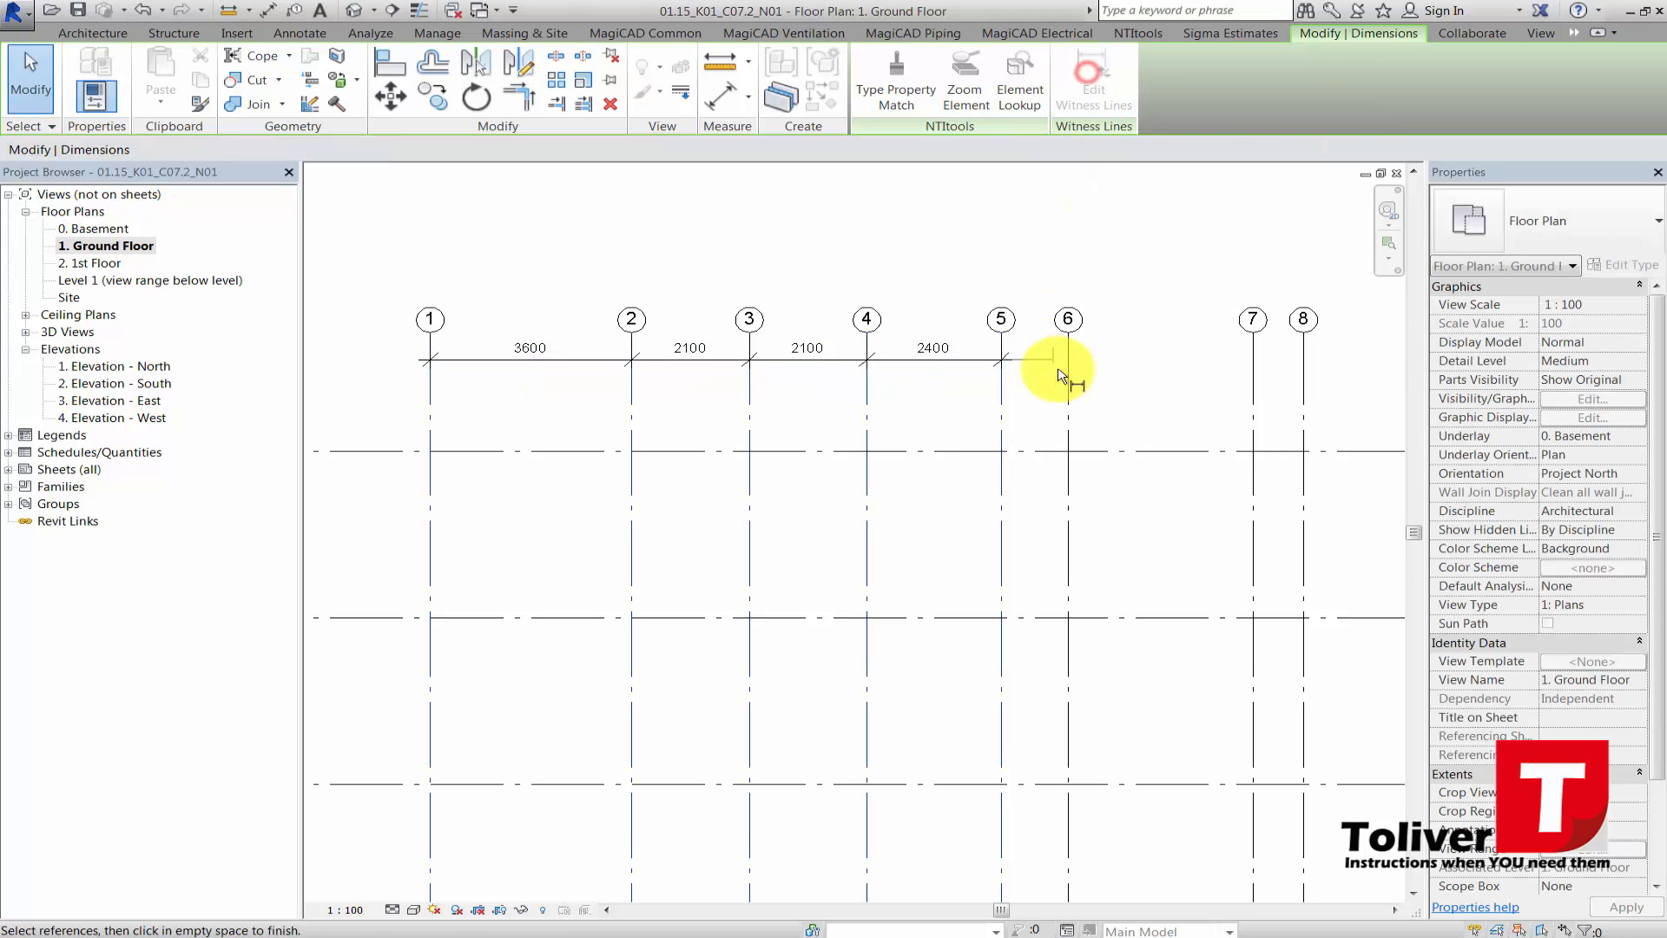
left_click(1068, 377)
scroll(1120, 375, "down", 1)
middle_click_drag(1120, 375, 816, 411)
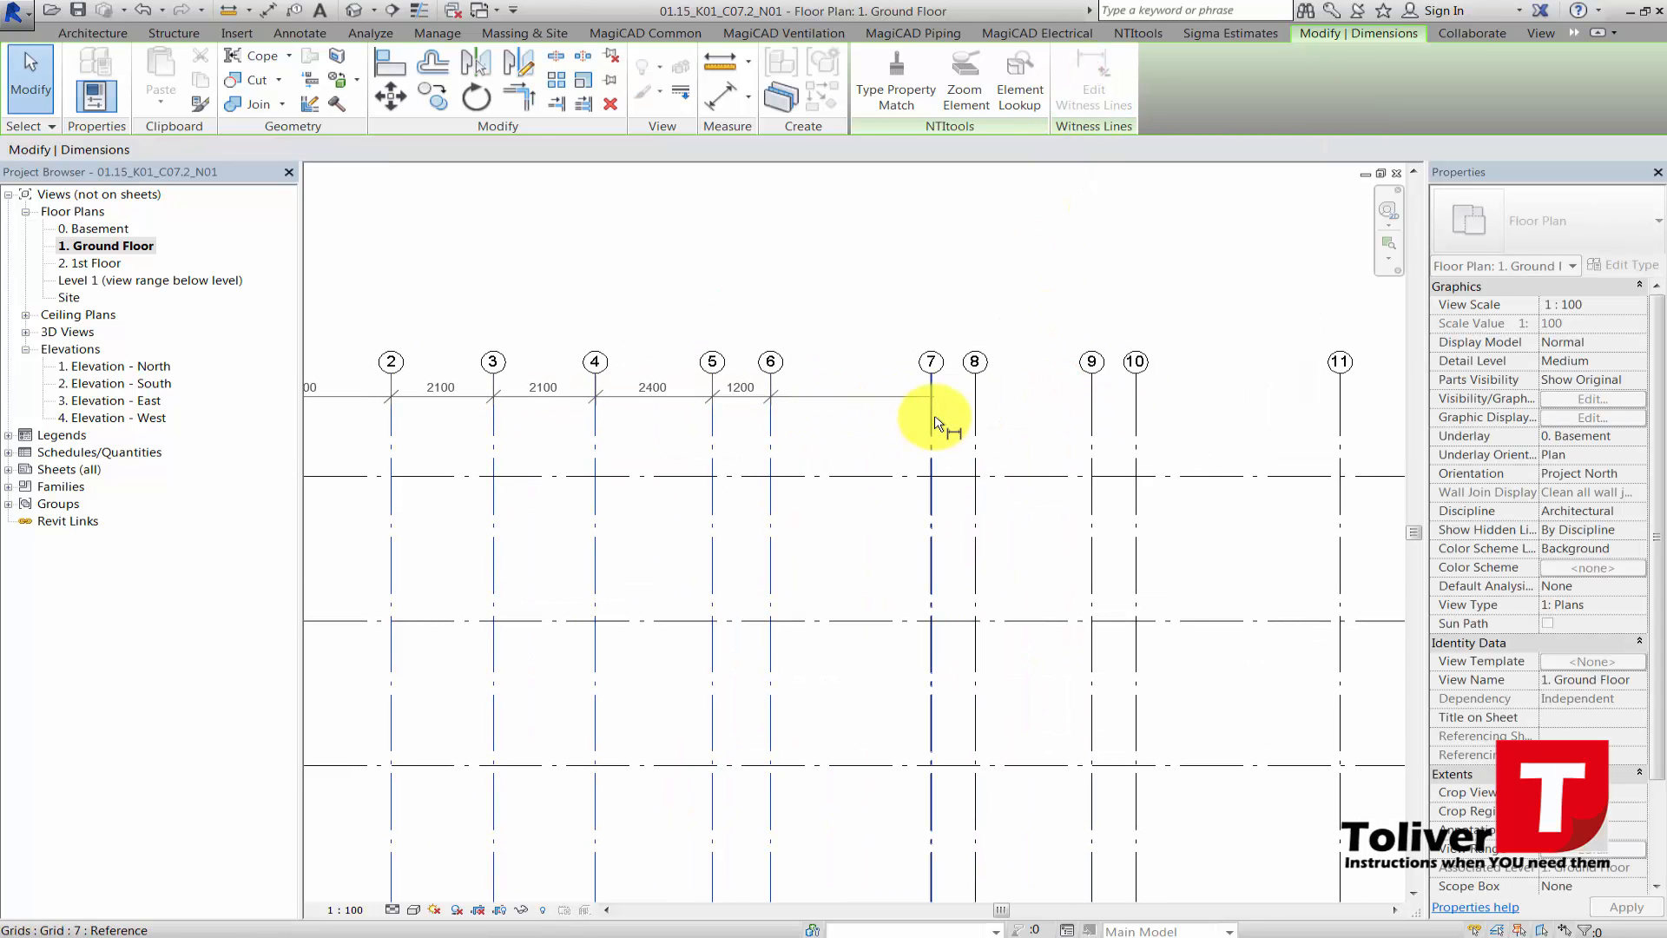
left_click(934, 419)
left_click(1088, 417)
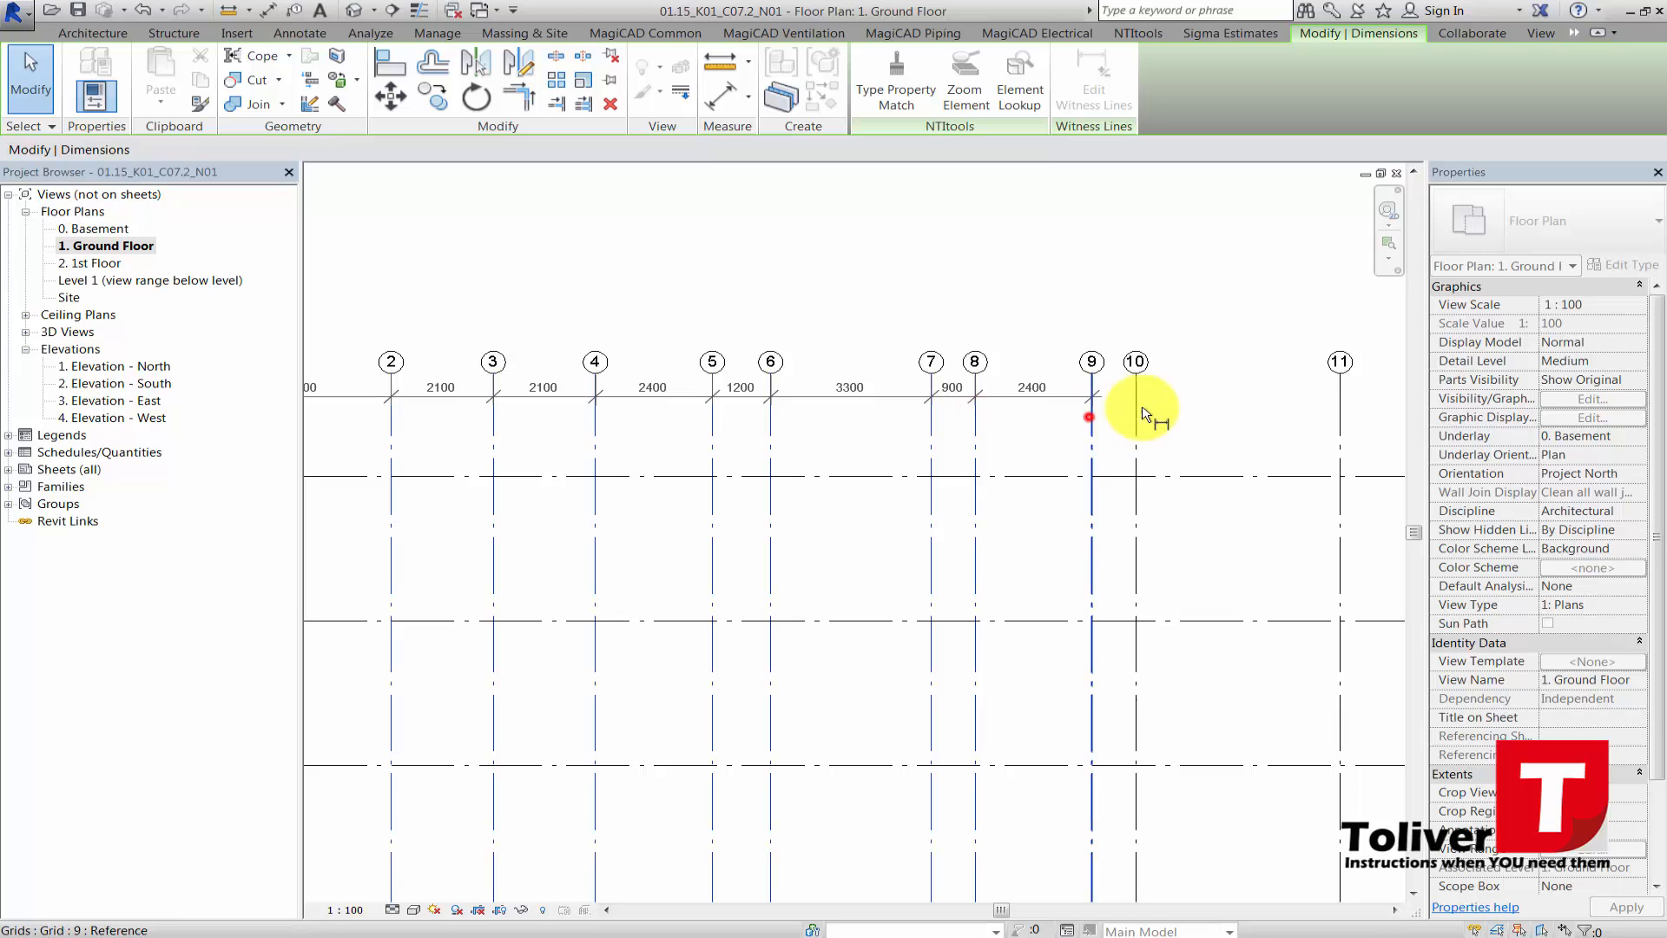
- Add grids 10, 11 and 12 to the horizontal dimension chain, finish the witness line edit and clear the selection
middle_click_drag(1146, 412, 858, 449)
scroll(858, 449, "down", 1)
scroll(859, 449, "up", 1)
left_click(849, 448)
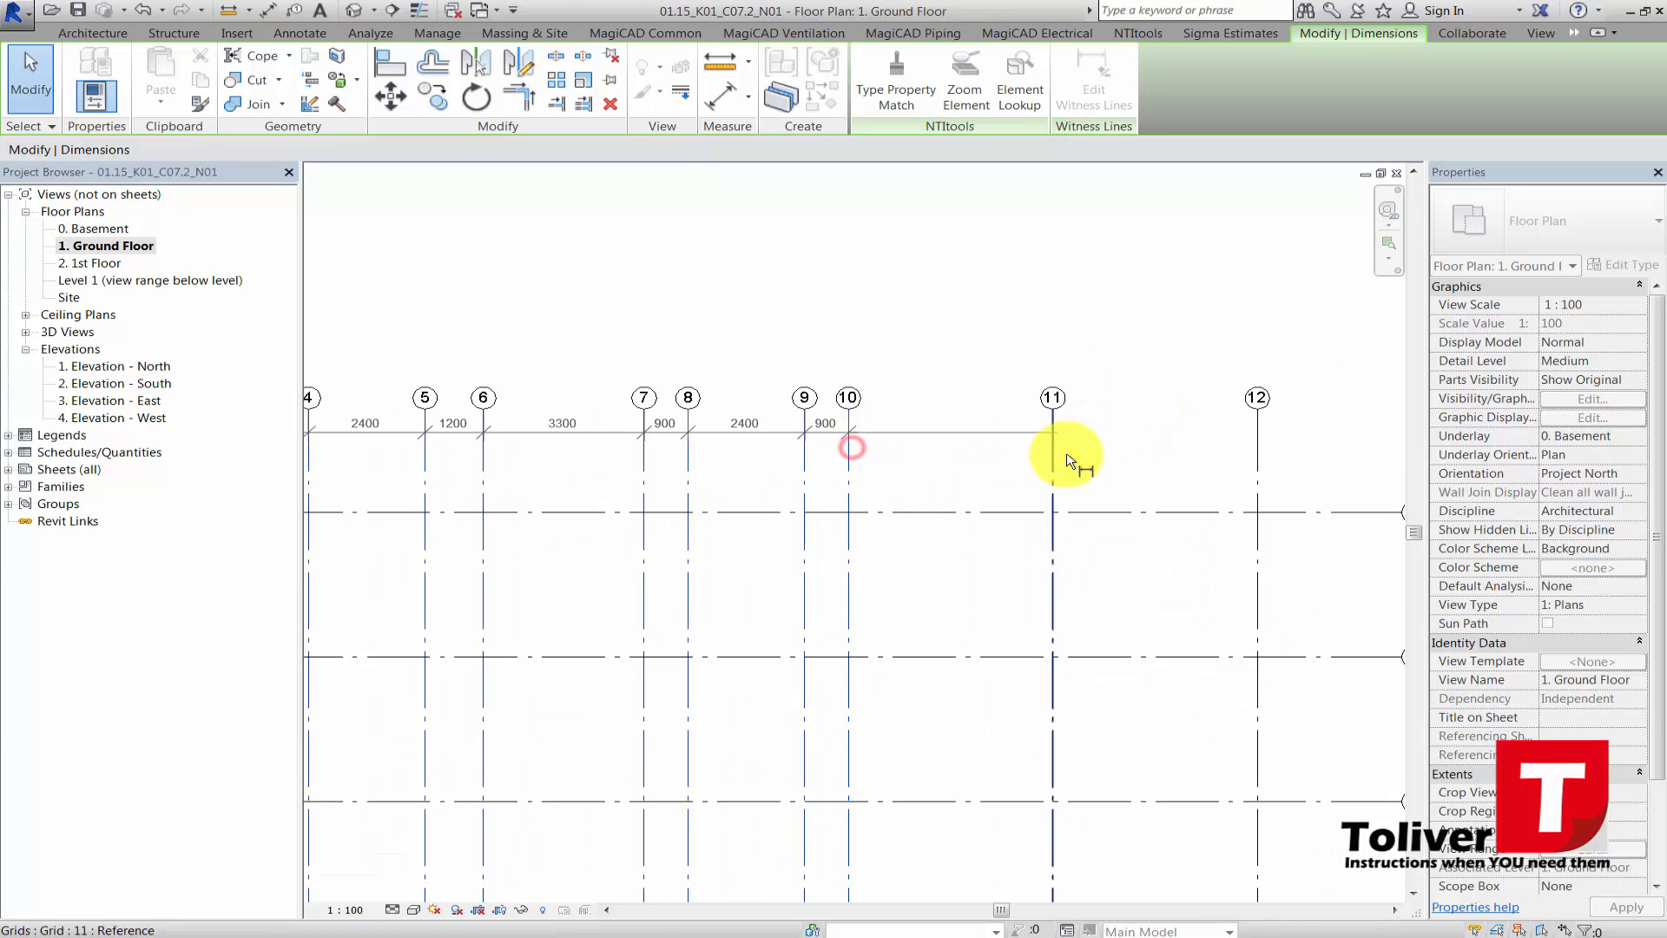
left_click(1053, 450)
middle_click_drag(1165, 439, 918, 476)
scroll(918, 475, "down", 1)
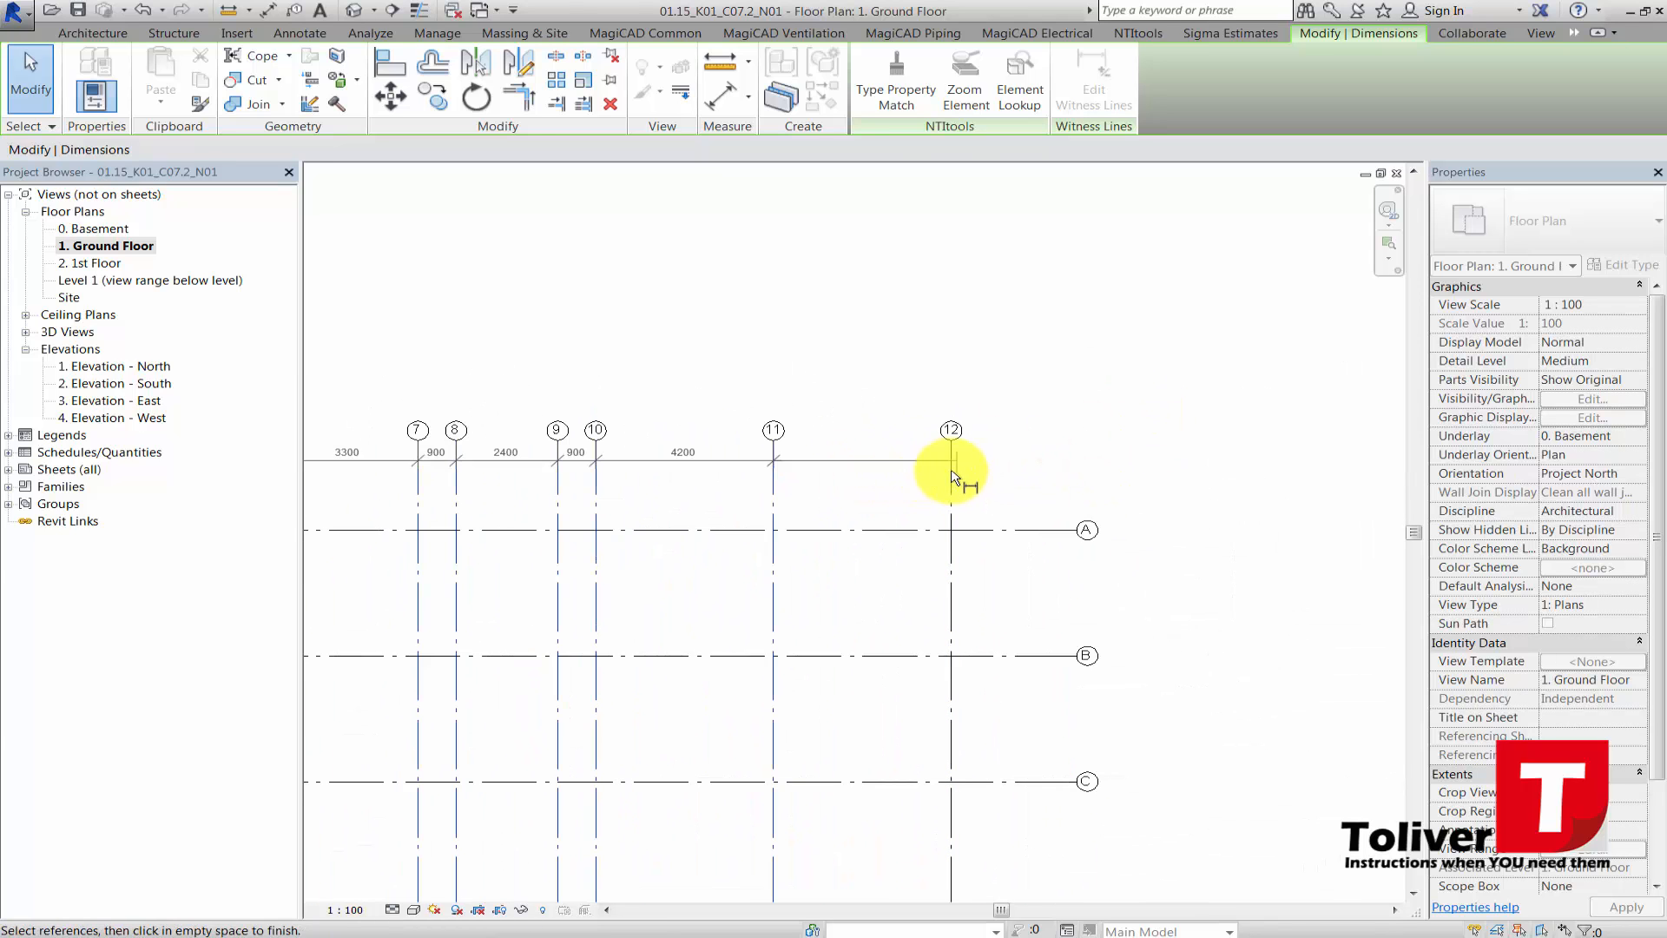
left_click(948, 469)
scroll(1016, 439, "down", 2)
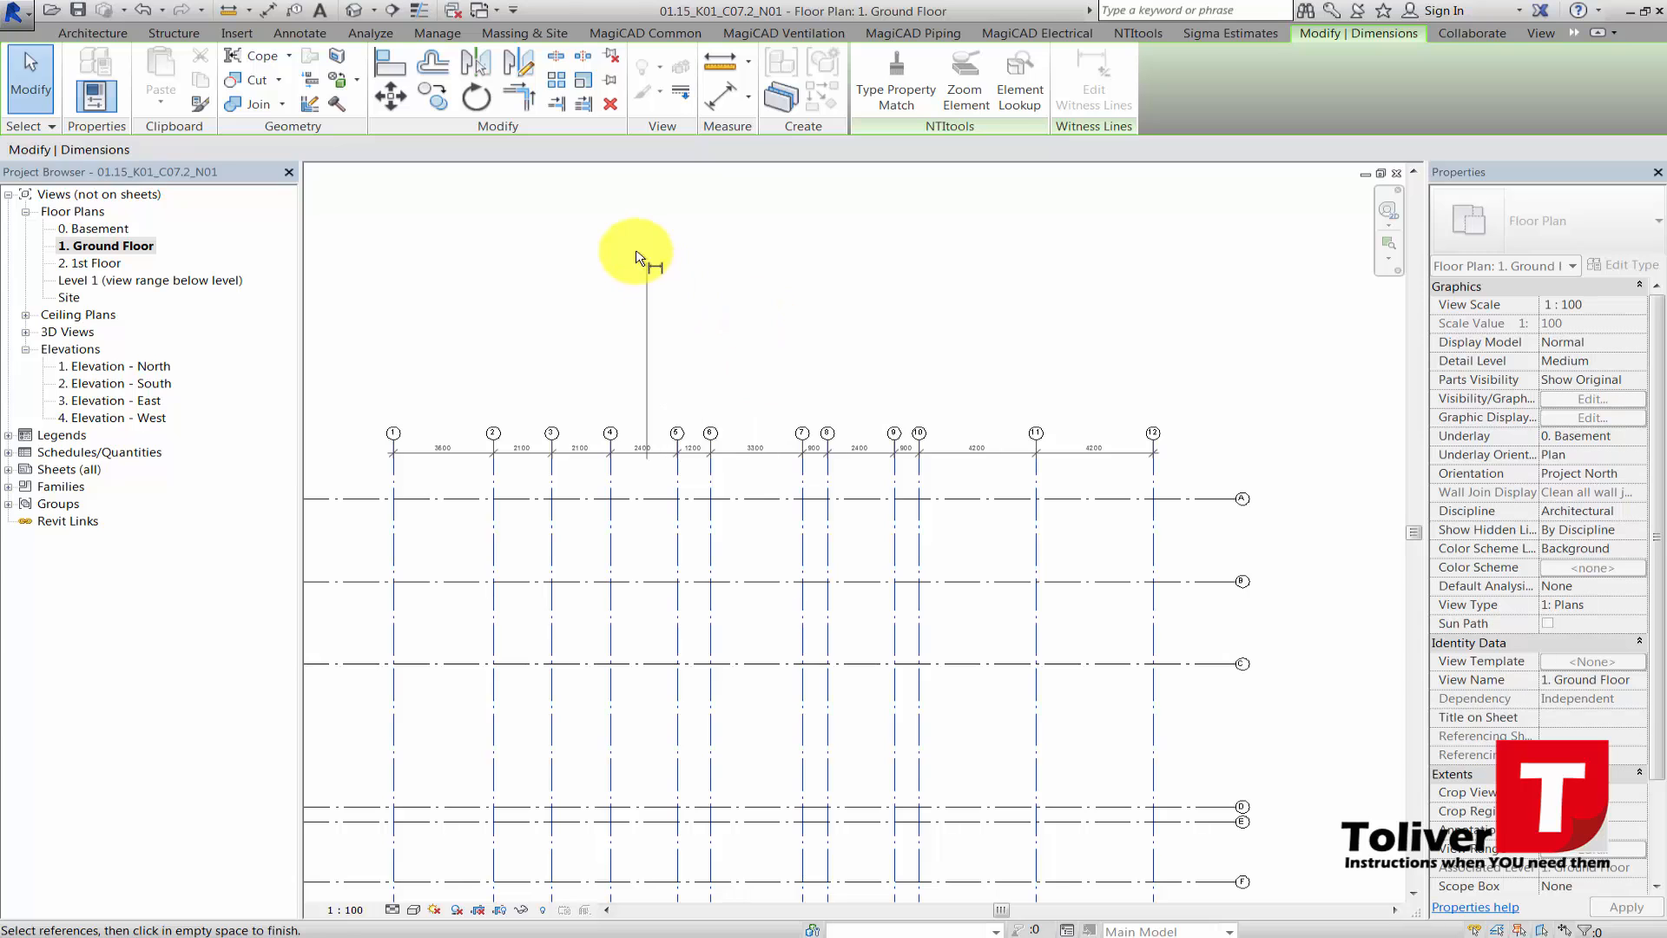
left_click(636, 256)
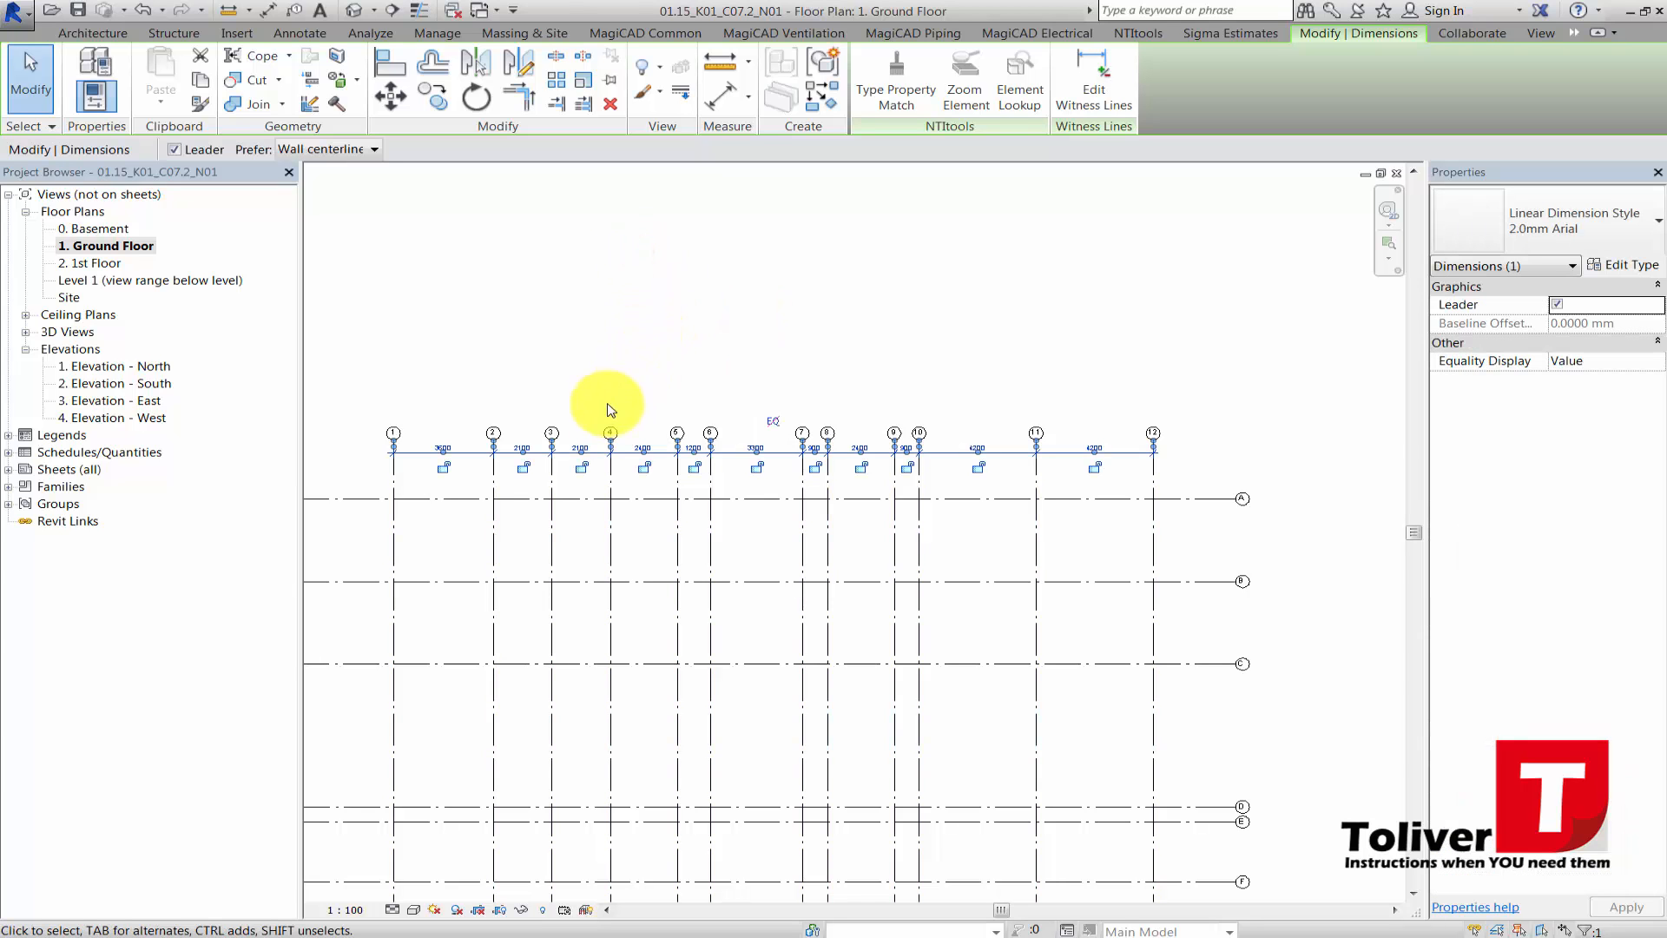
scroll(690, 467, "up", 2)
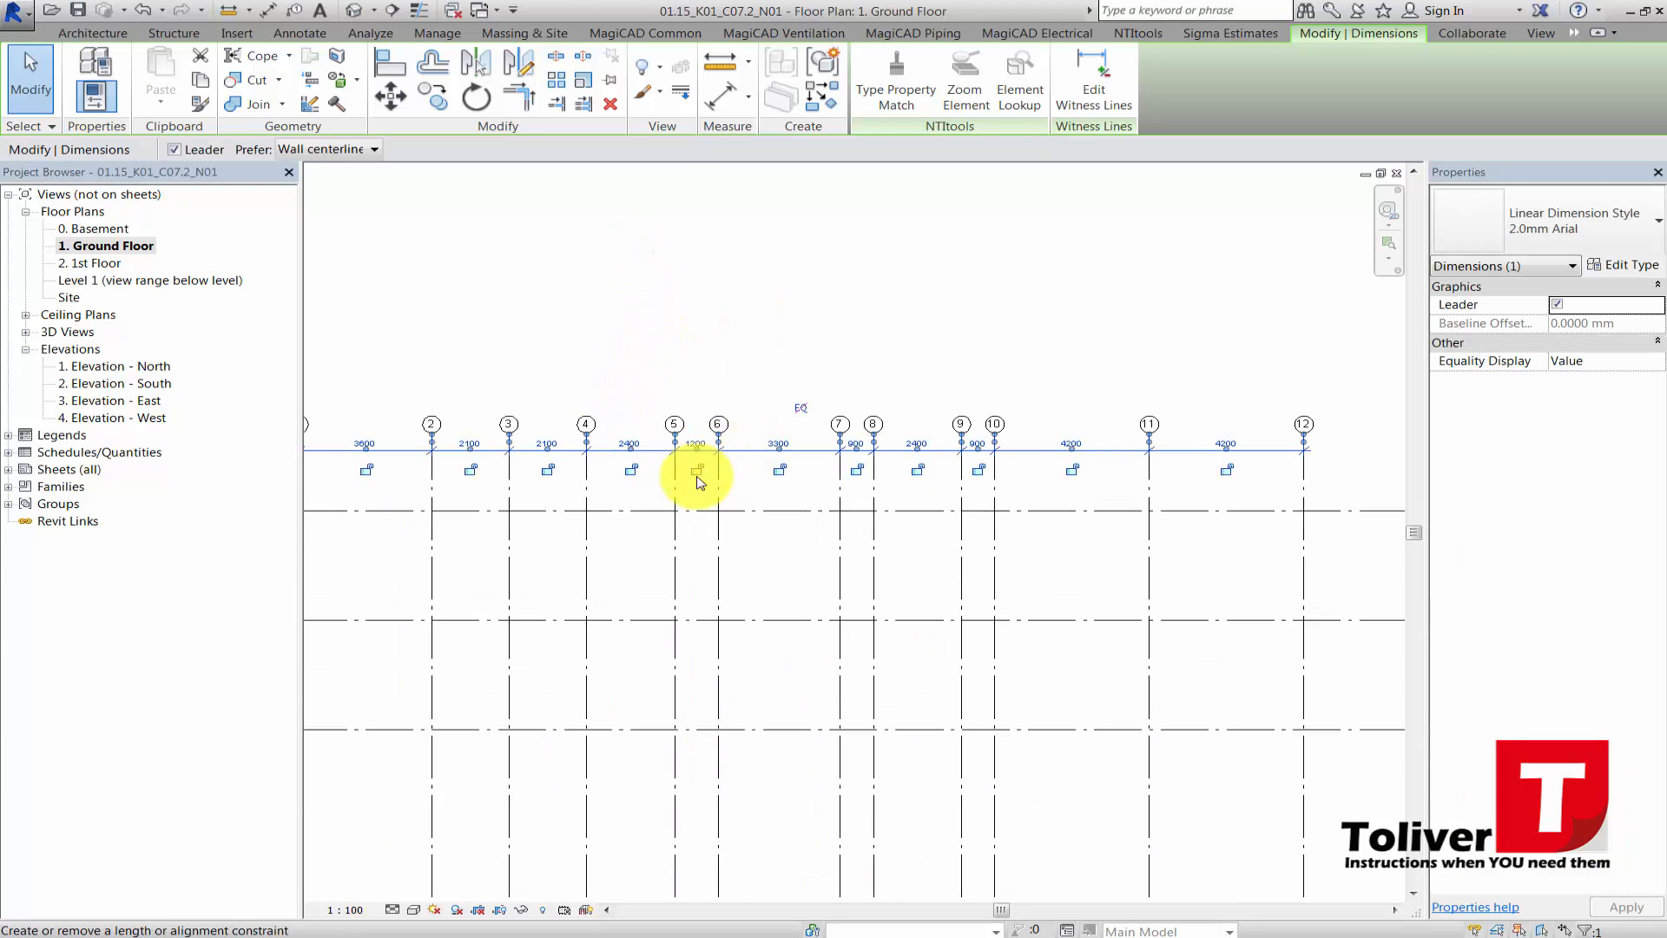
middle_click_drag(713, 410, 941, 298)
scroll(941, 298, "down", 2)
middle_click_drag(681, 325, 737, 338)
left_click(644, 329)
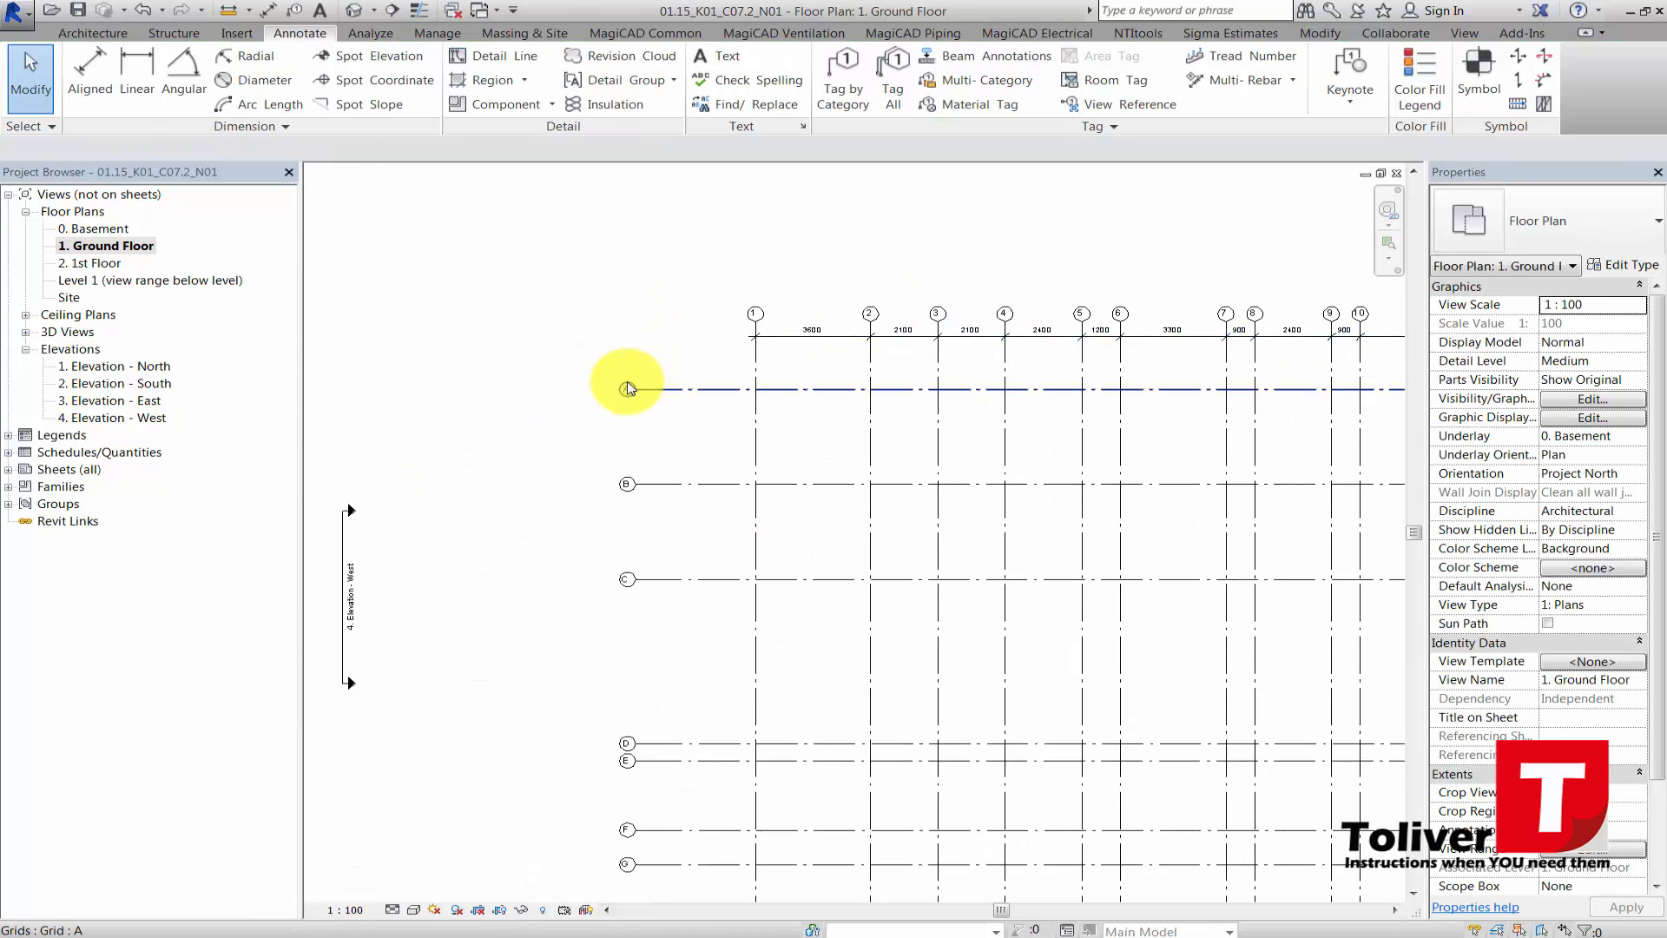
- Start an aligned dimension chain near the west heads of the horizontal grids, picking grids I, H, G, F, E, D and C
scroll(653, 423, "down", 1)
middle_click_drag(651, 453, 655, 382)
left_click(96, 69)
scroll(647, 625, "up", 2)
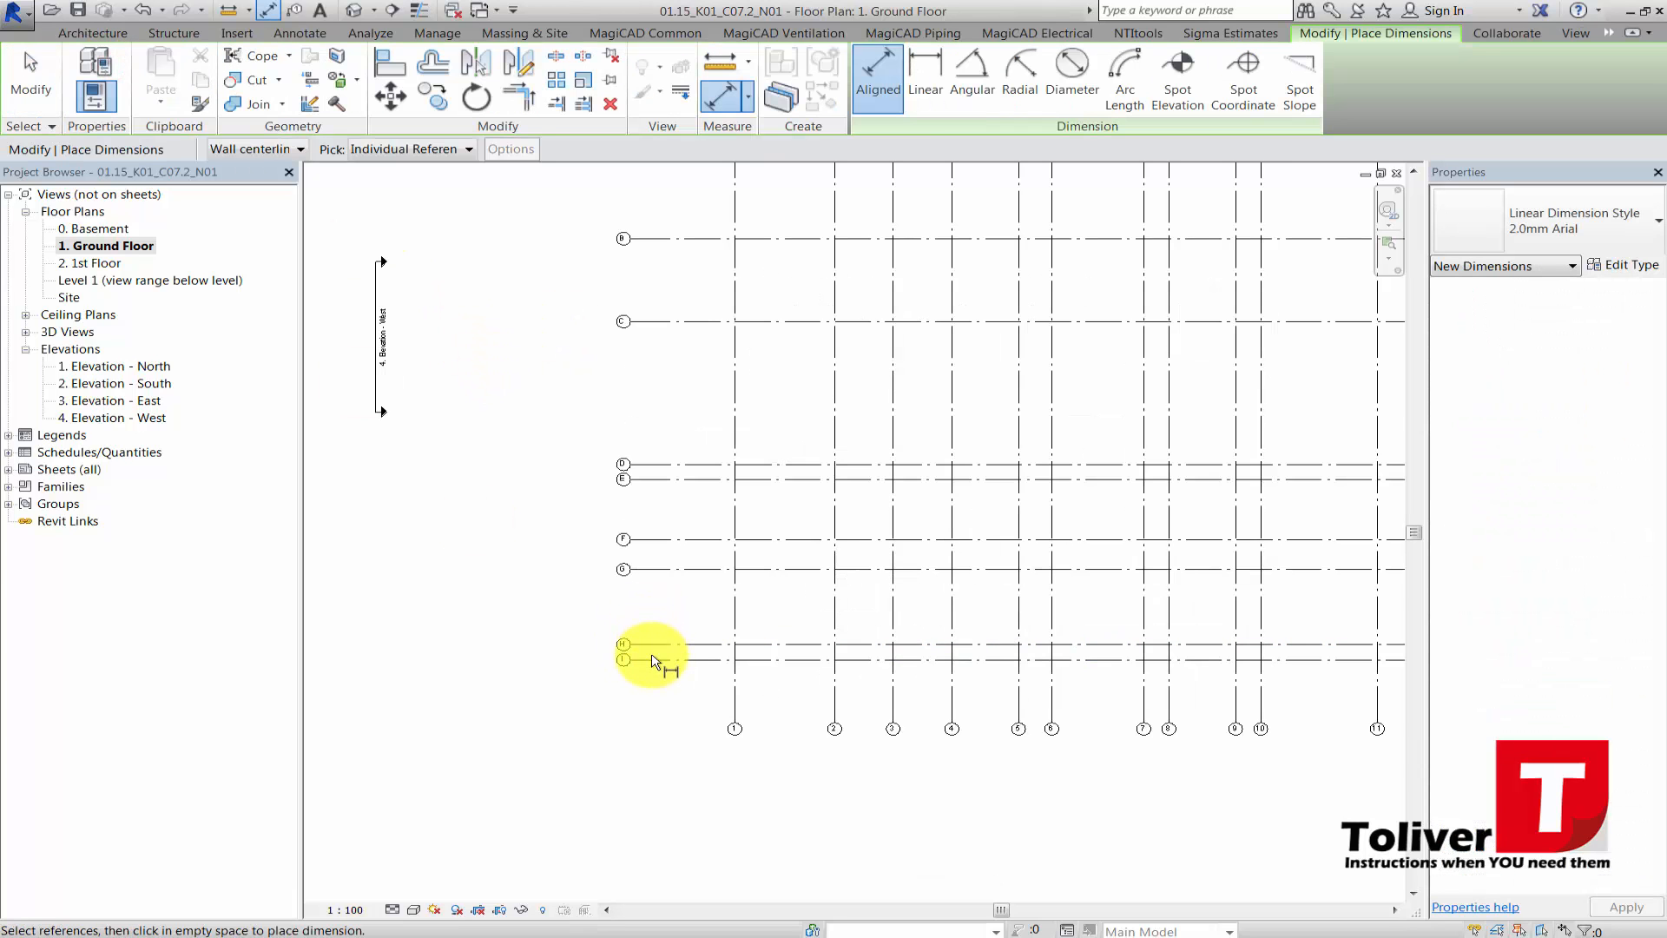
left_click(647, 648)
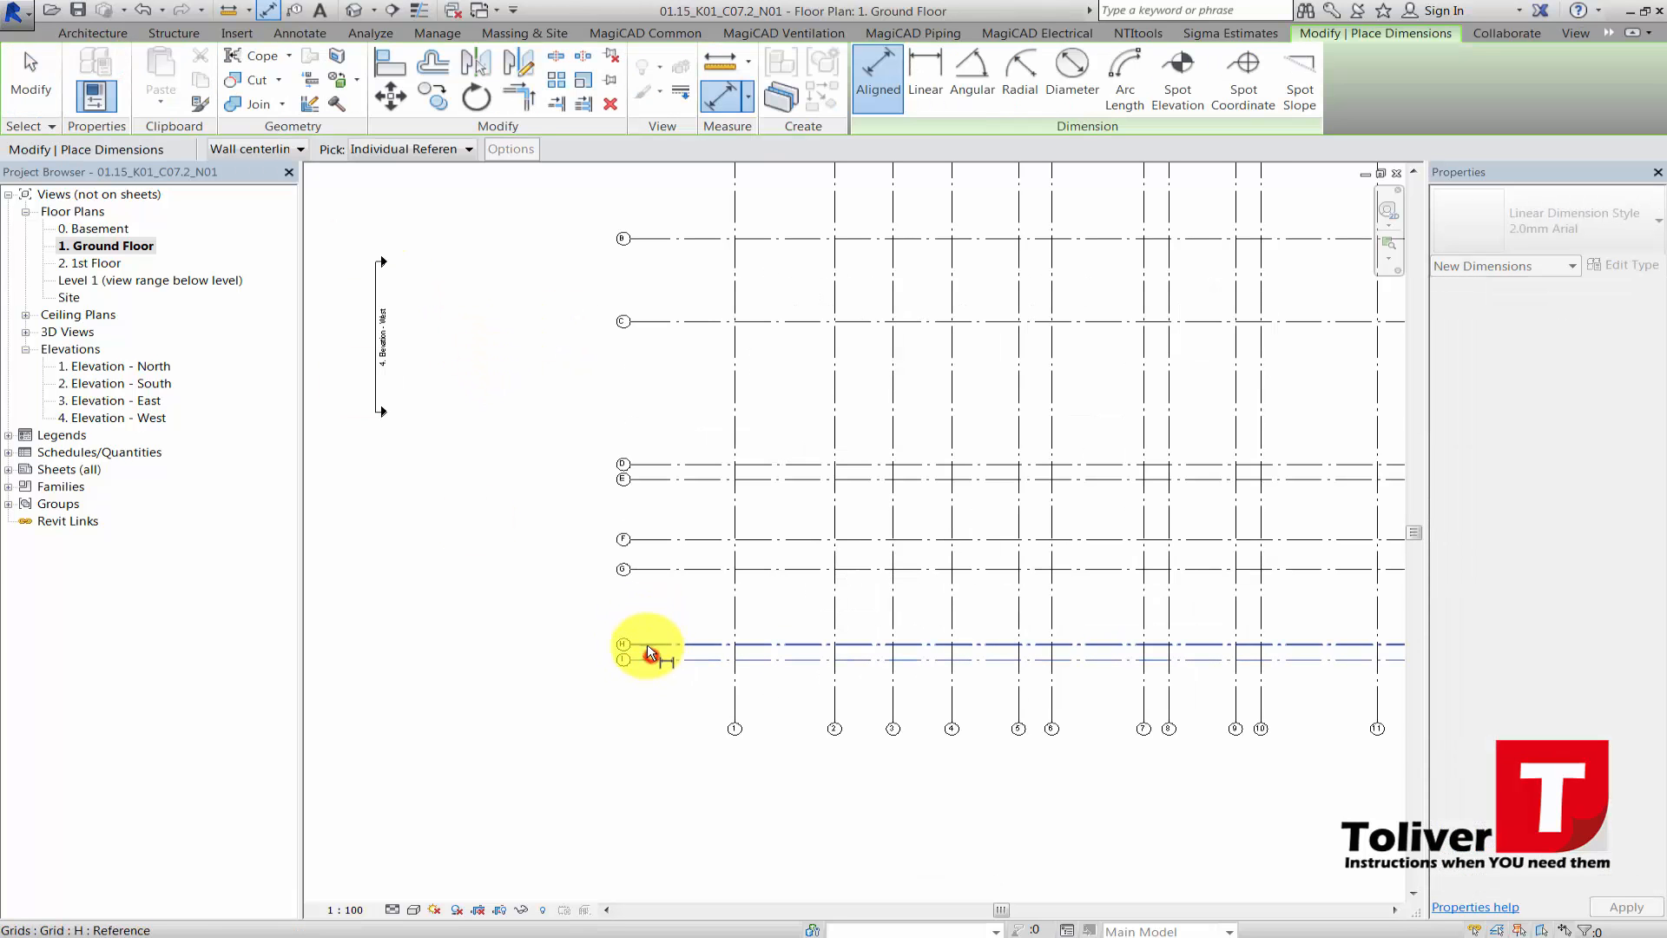
left_click(648, 570)
left_click(642, 540)
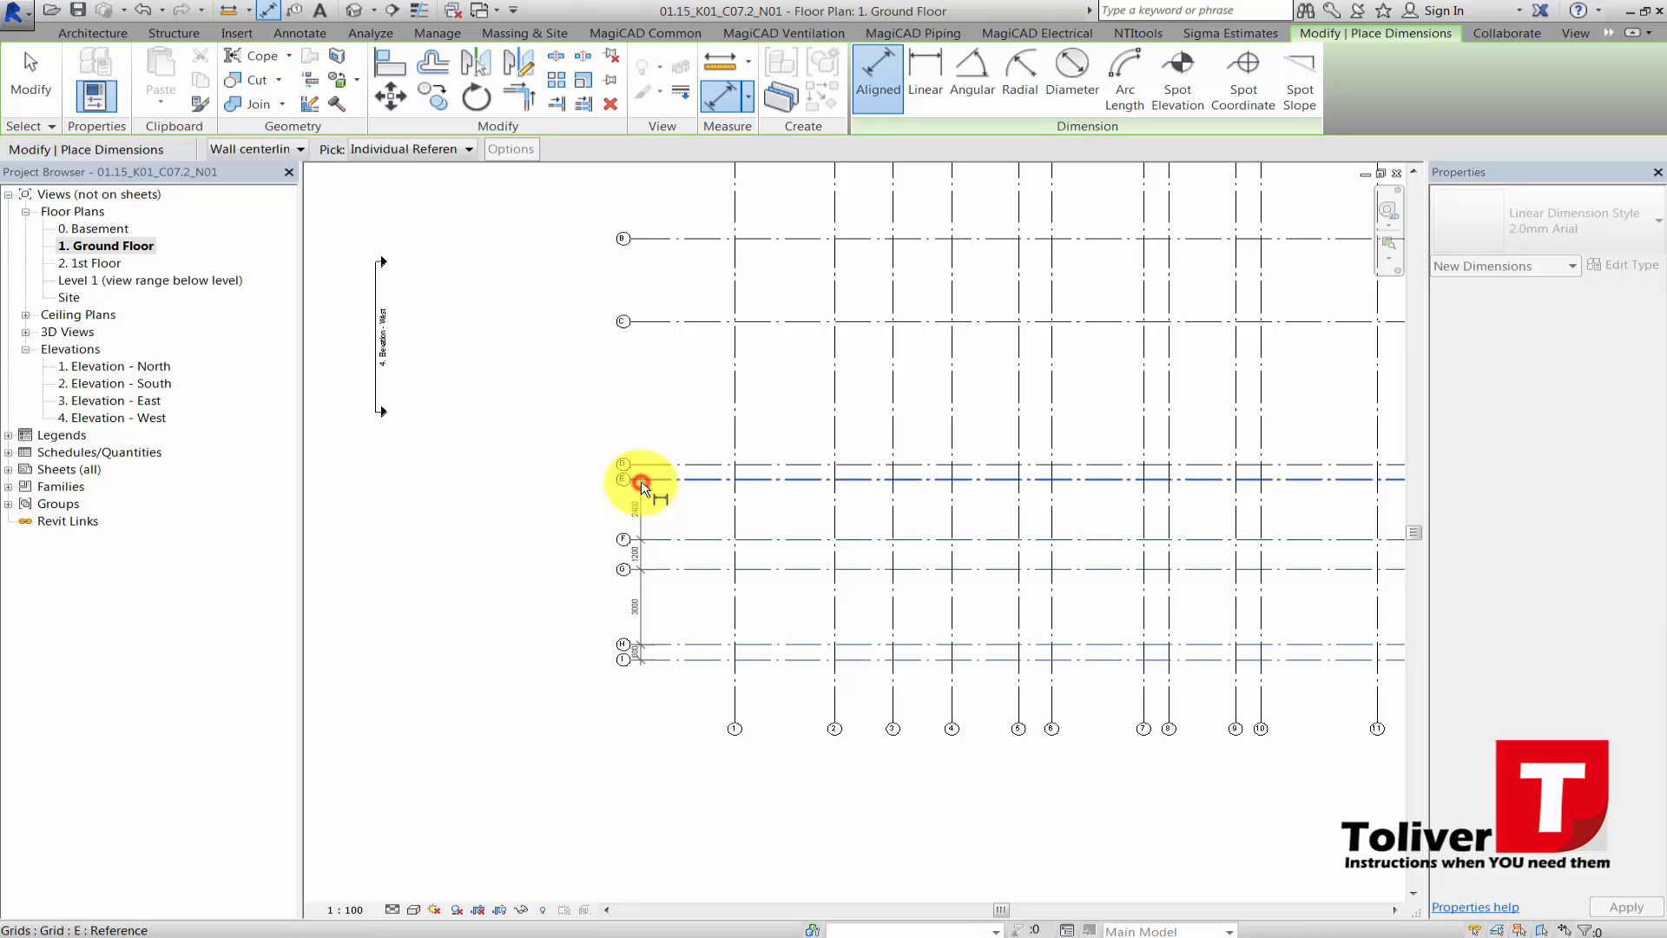
left_click(651, 464)
left_click(652, 322)
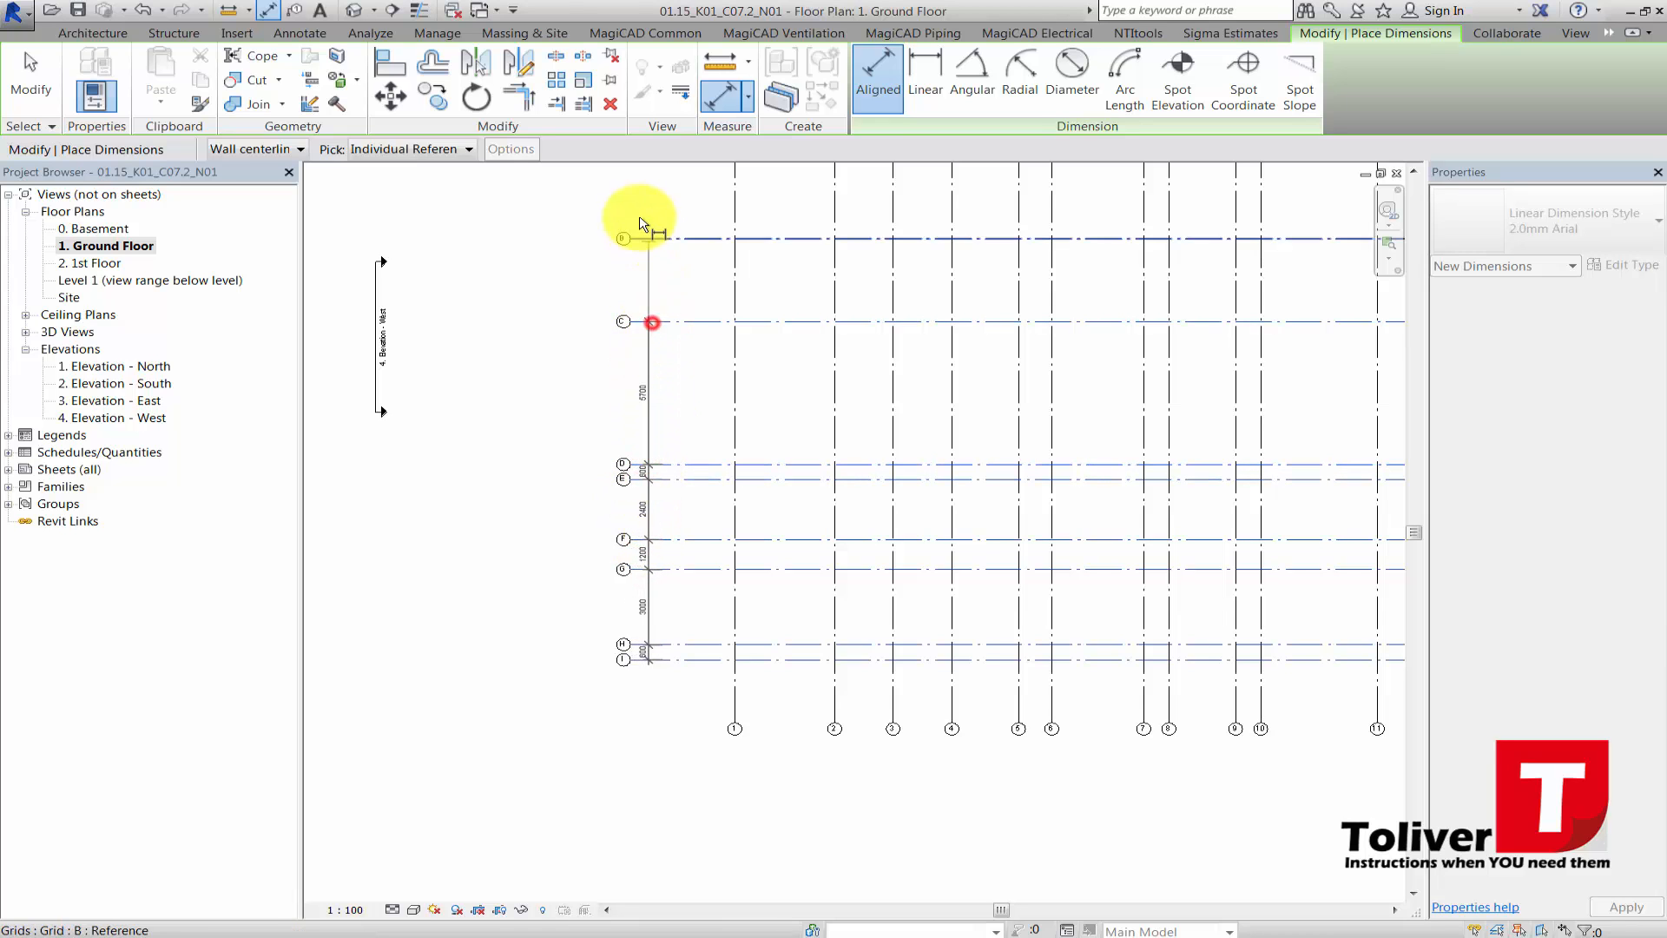
- Add grids B and A to the vertical dimension chain, place it beside the west grid heads and end dimensioning
left_click(650, 238)
scroll(651, 240, "down", 1)
middle_click_drag(667, 244, 711, 422)
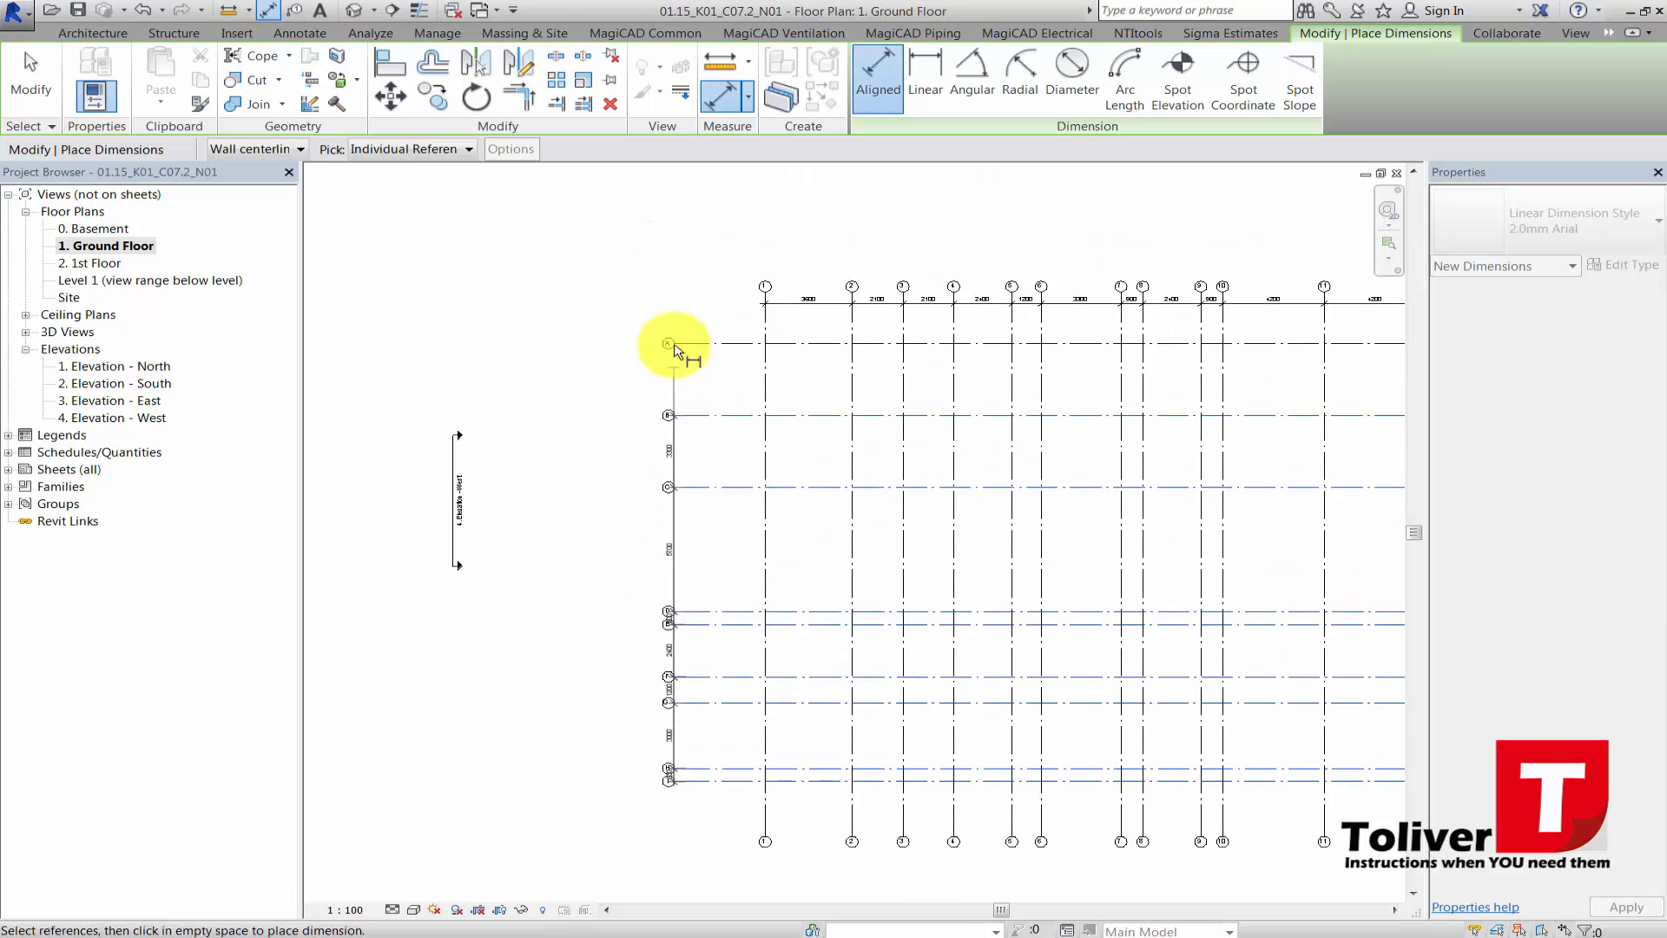
left_click(677, 345)
scroll(674, 356, "up", 1)
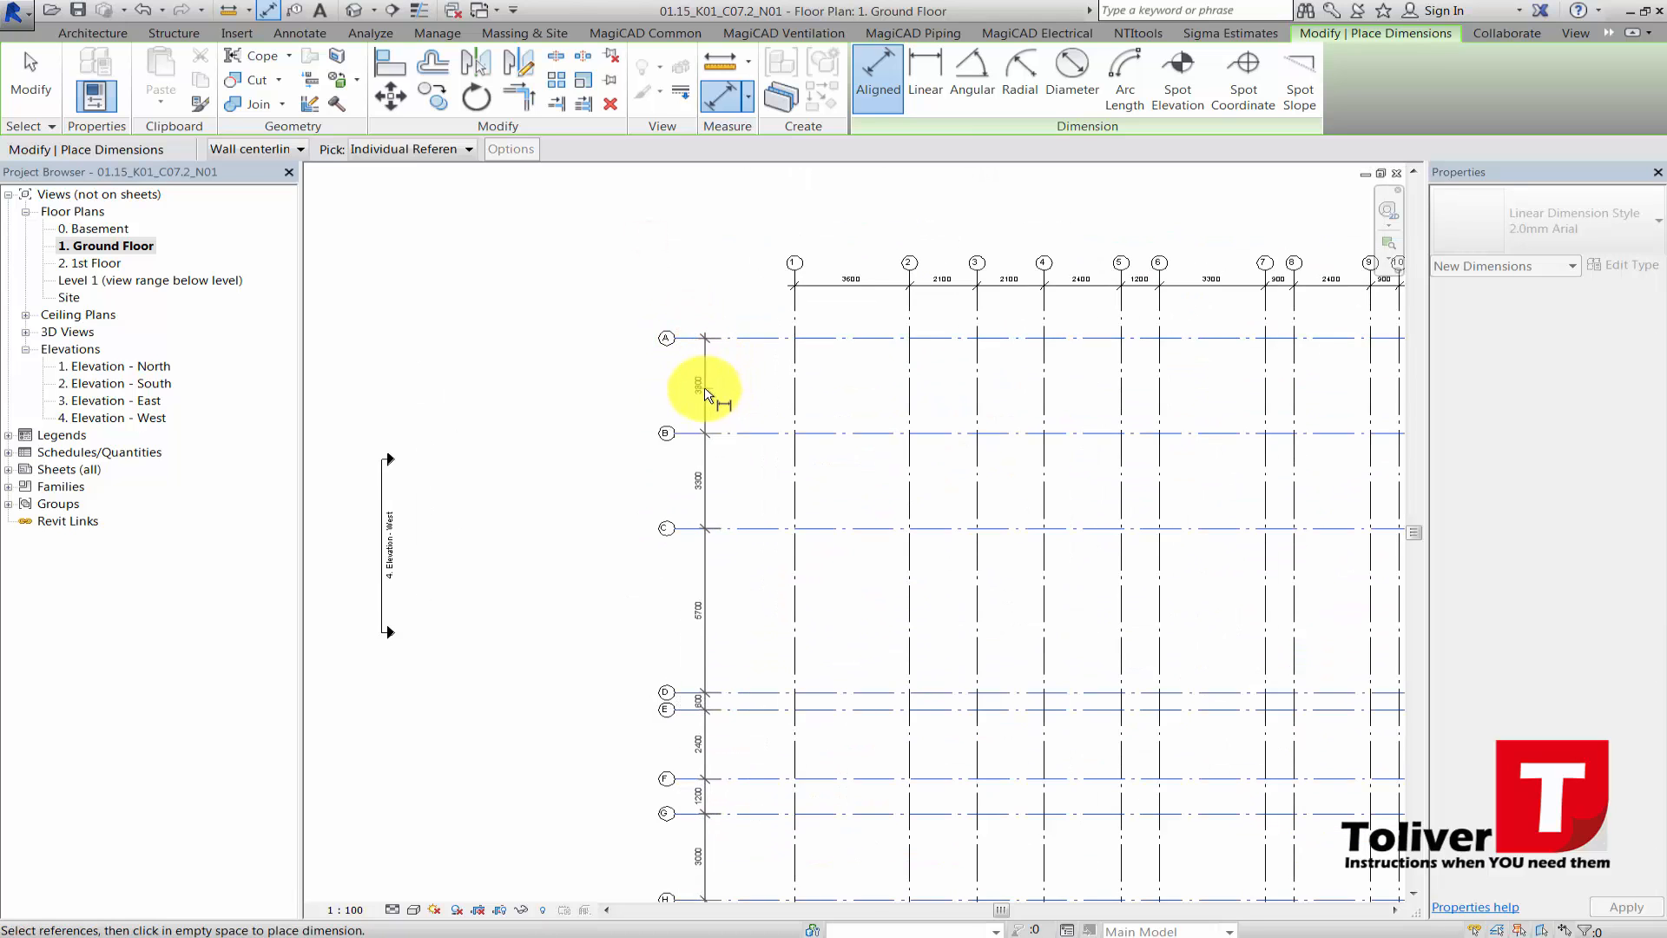
left_click(694, 387)
scroll(734, 461, "up", 1)
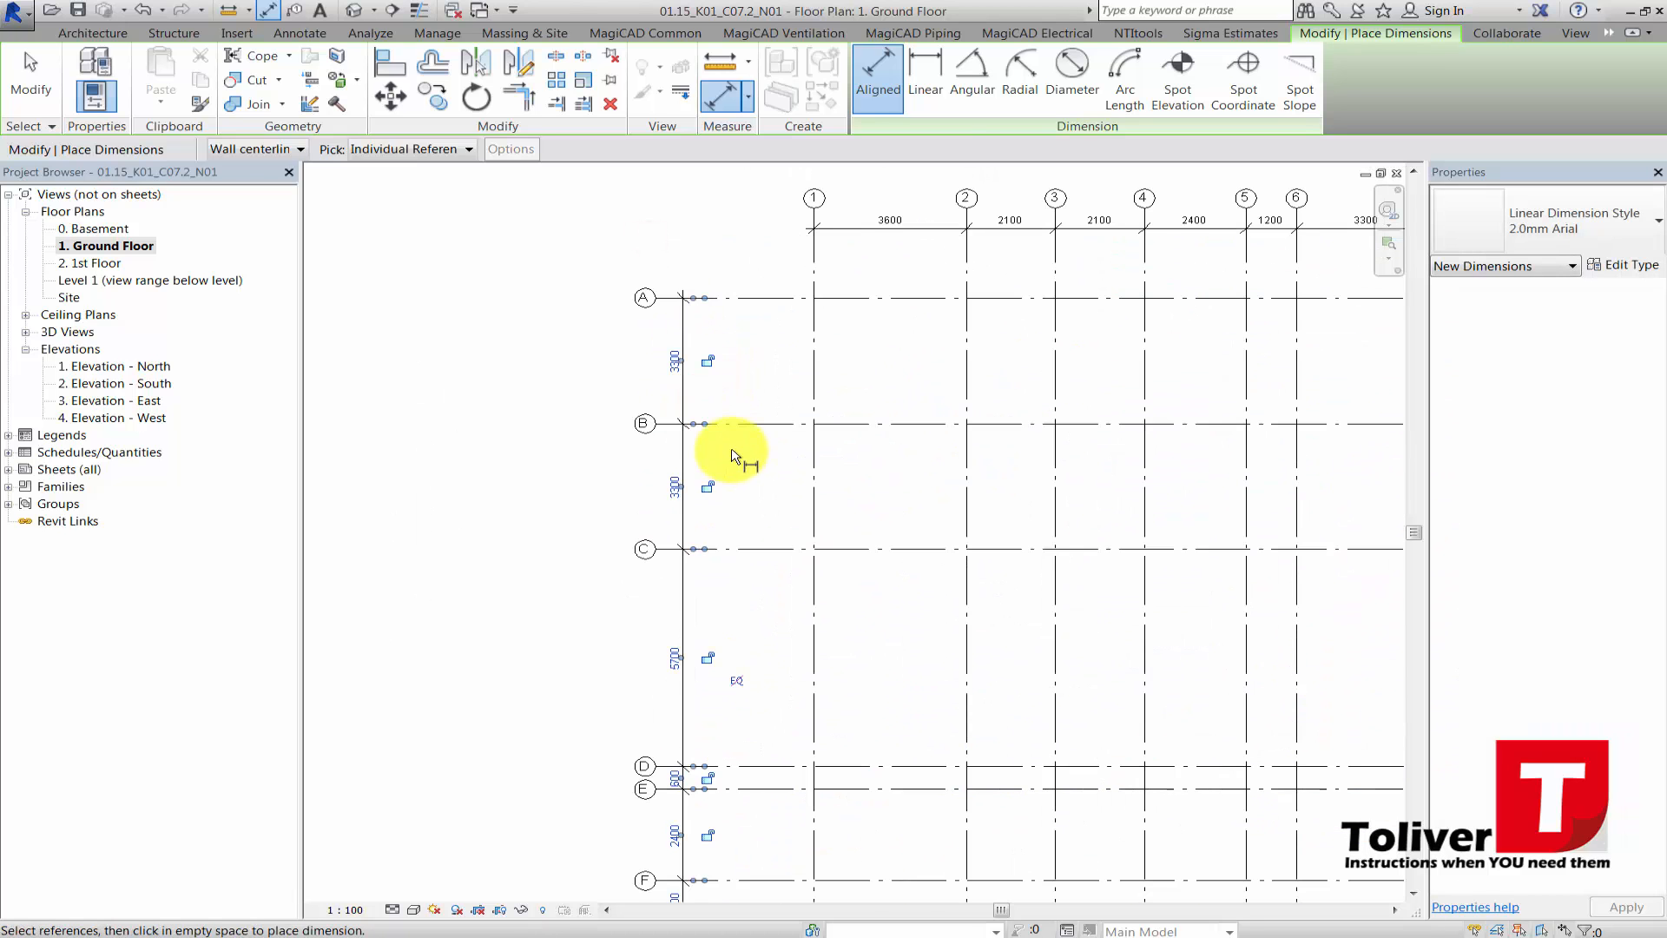
key("Escape")
key("Escape")
- Review the spacing dimensions along grids 1–12 and A–I, and examine the whole grid layout between the elevation markers
mouse_move(746, 385)
middle_mouse_down()
mouse_move(689, 343)
mouse_move(674, 358)
middle_mouse_up()
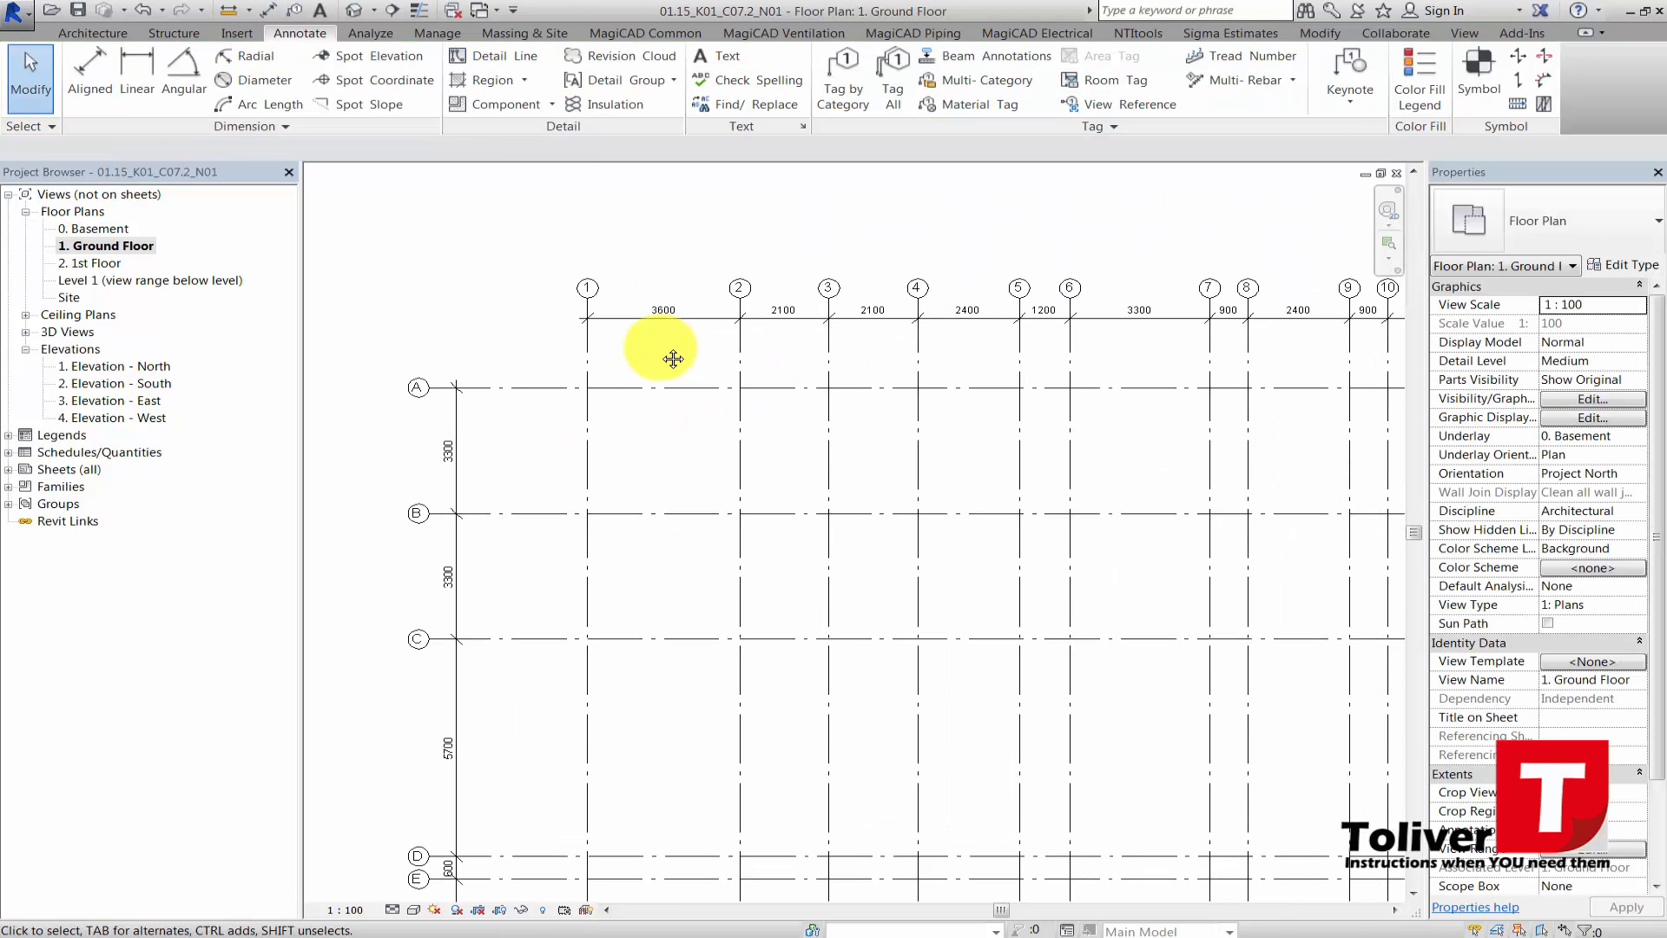
middle_click_drag(721, 241, 503, 393)
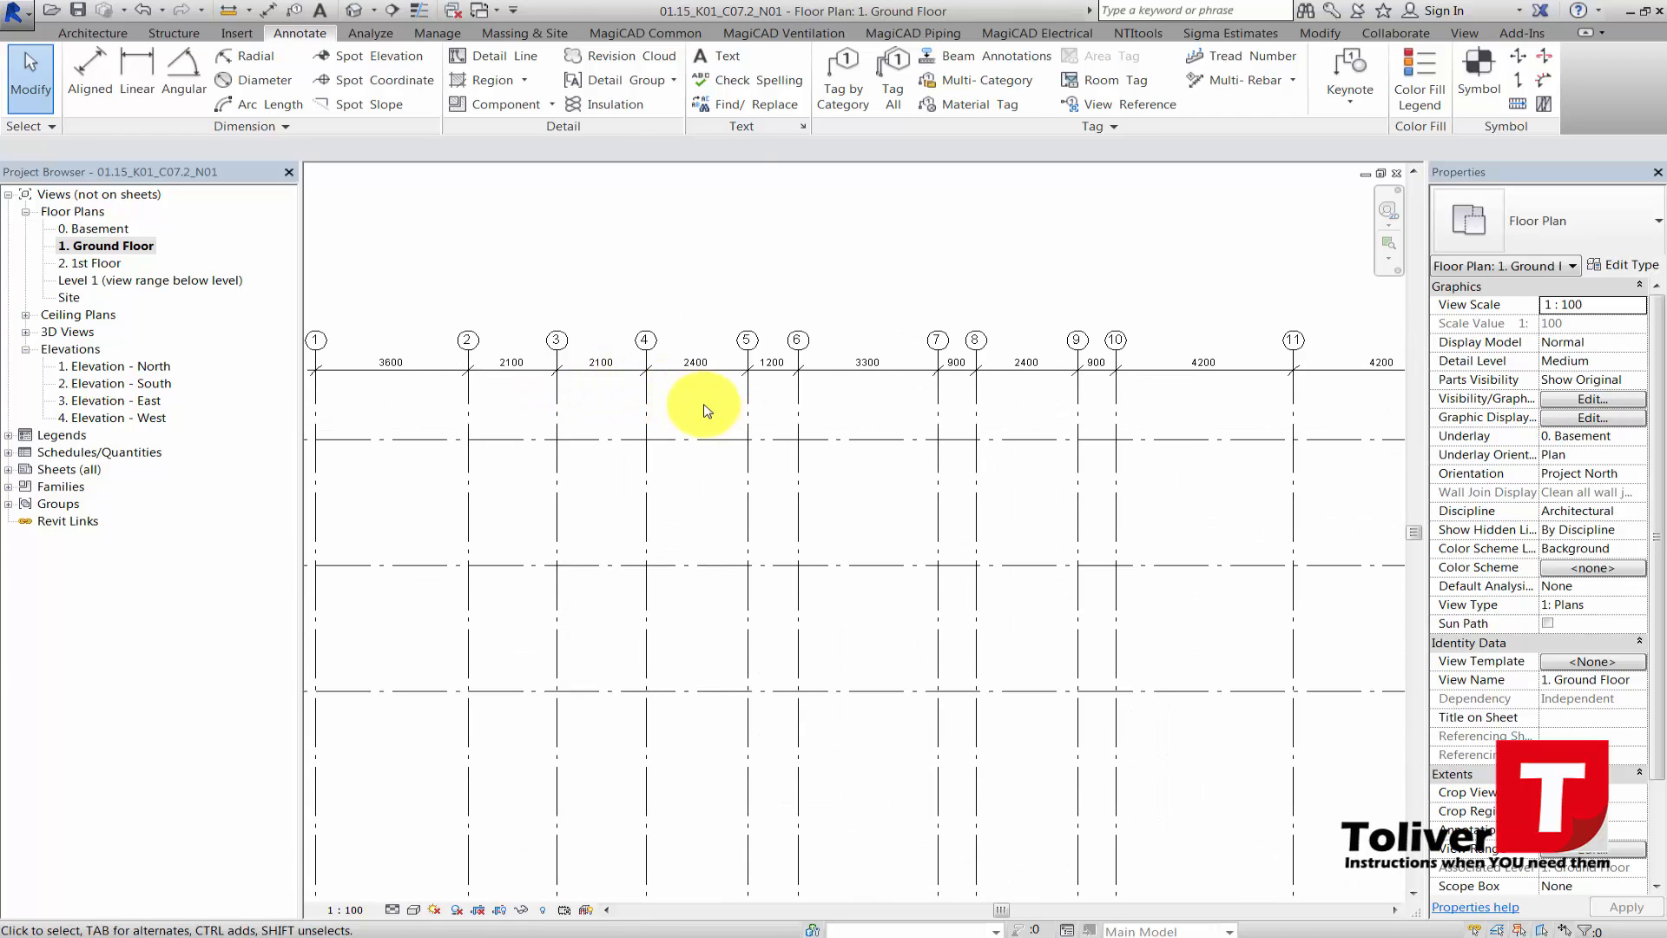
middle_click_drag(744, 393, 634, 399)
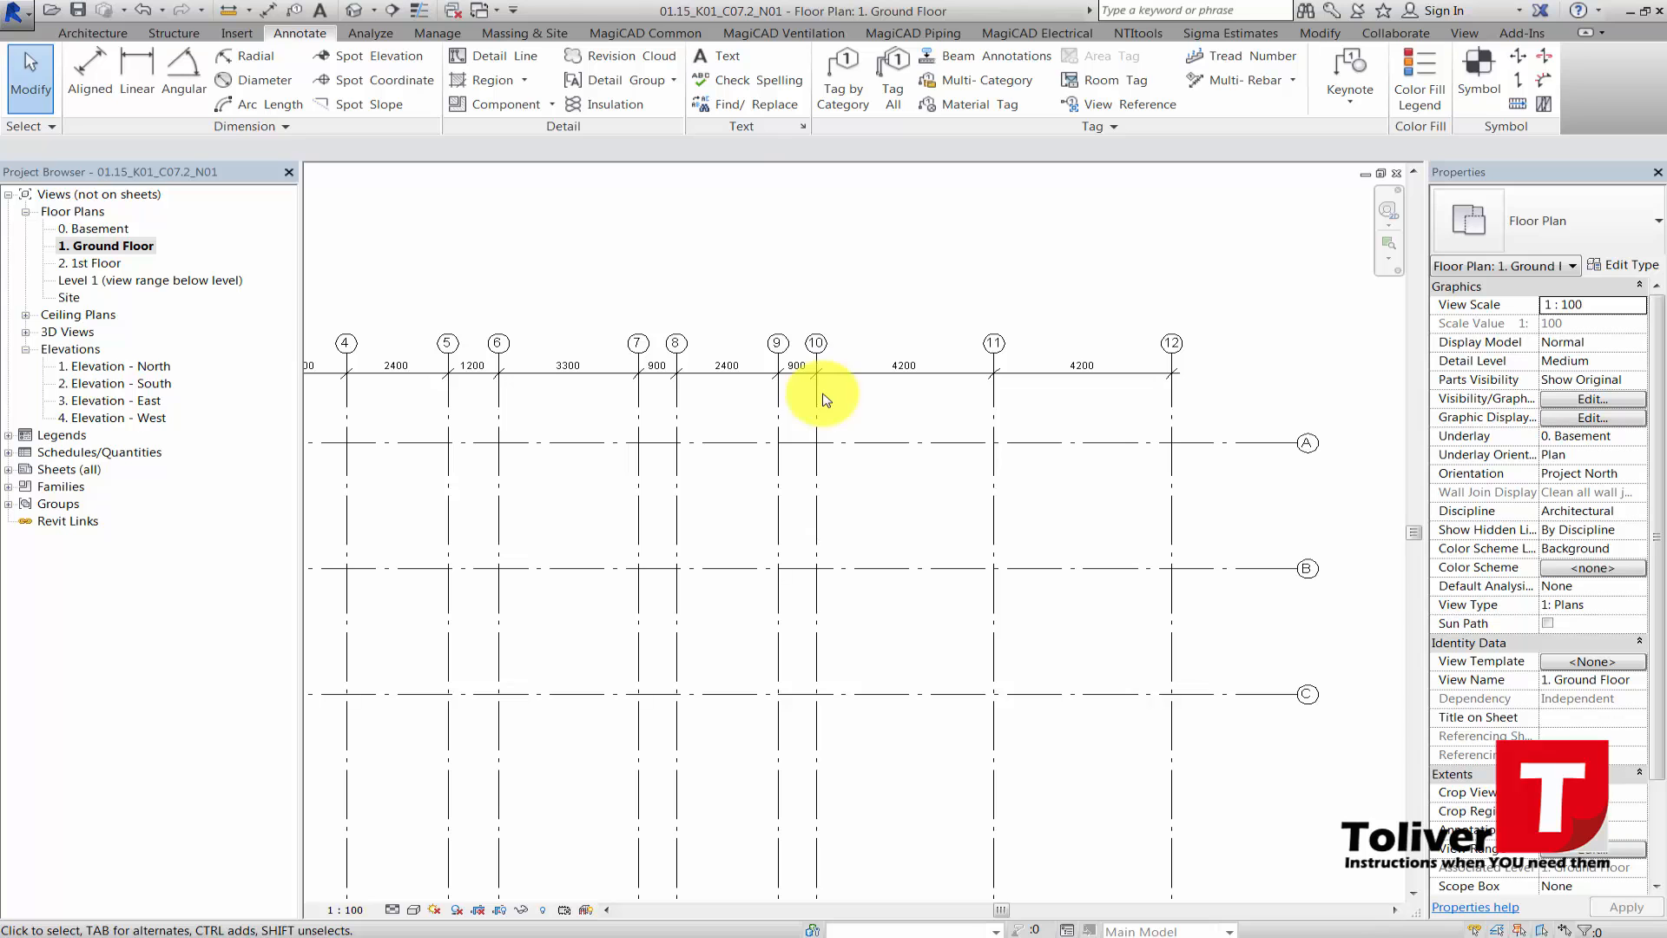
middle_click_drag(894, 425, 1193, 301)
middle_click_drag(744, 544, 1156, 348)
scroll(513, 496, "down", 1)
middle_click_drag(572, 413, 625, 298)
scroll(648, 452, "up", 1)
middle_click_drag(662, 472, 658, 439)
middle_click_drag(675, 552, 688, 430)
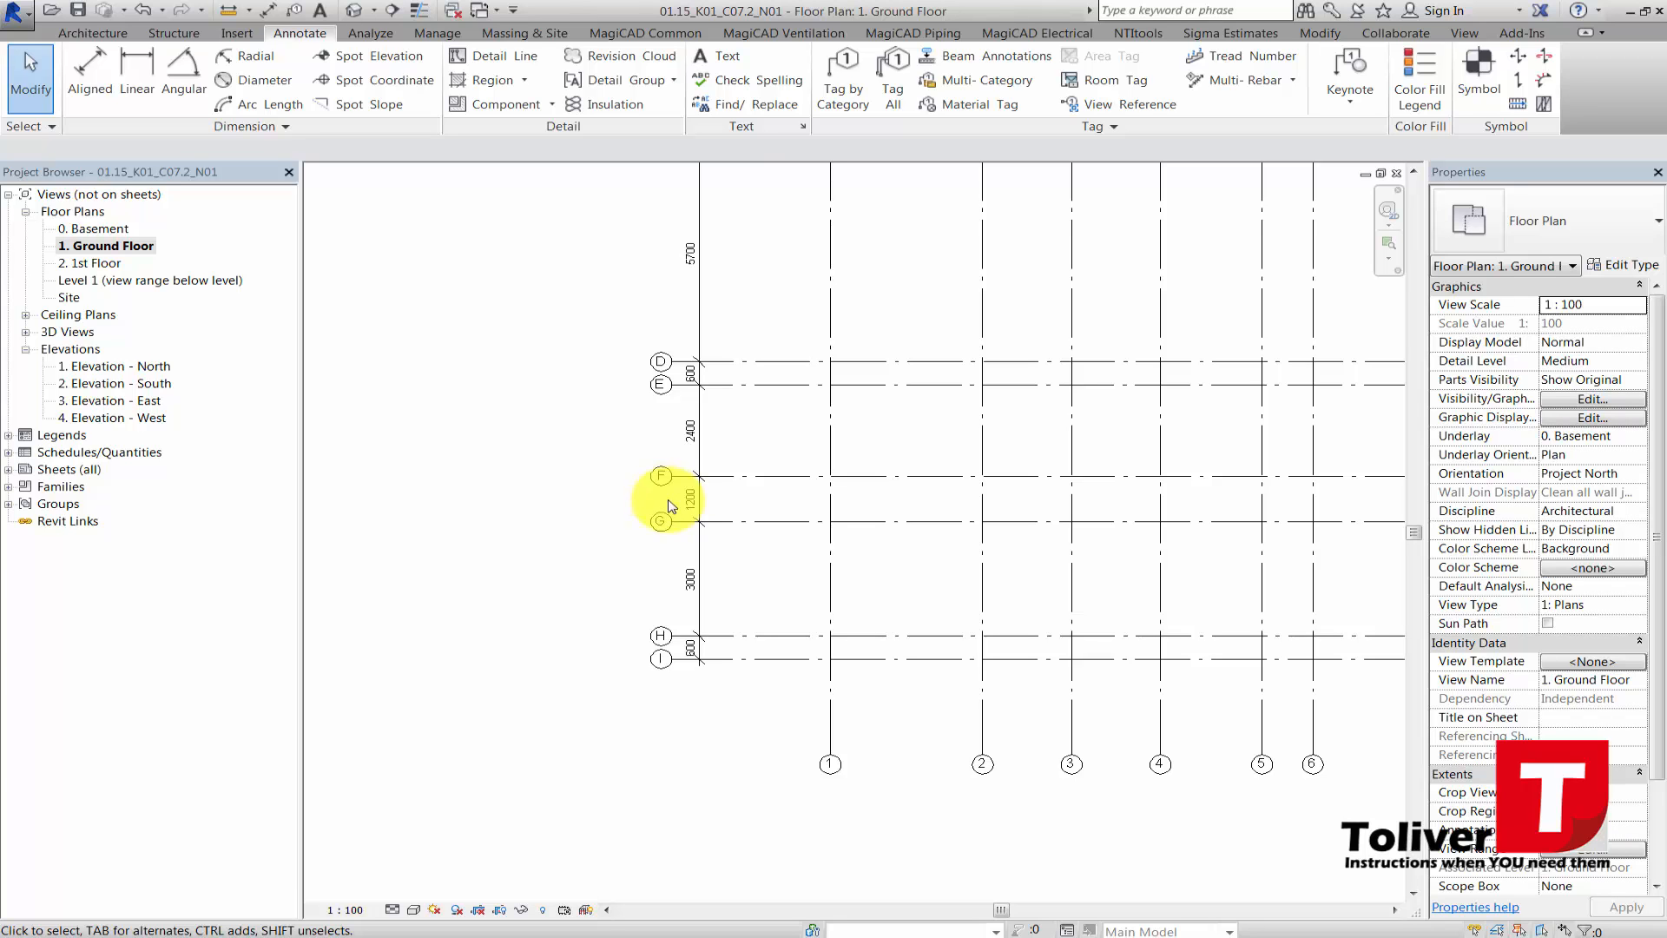
scroll(595, 565, "down", 6)
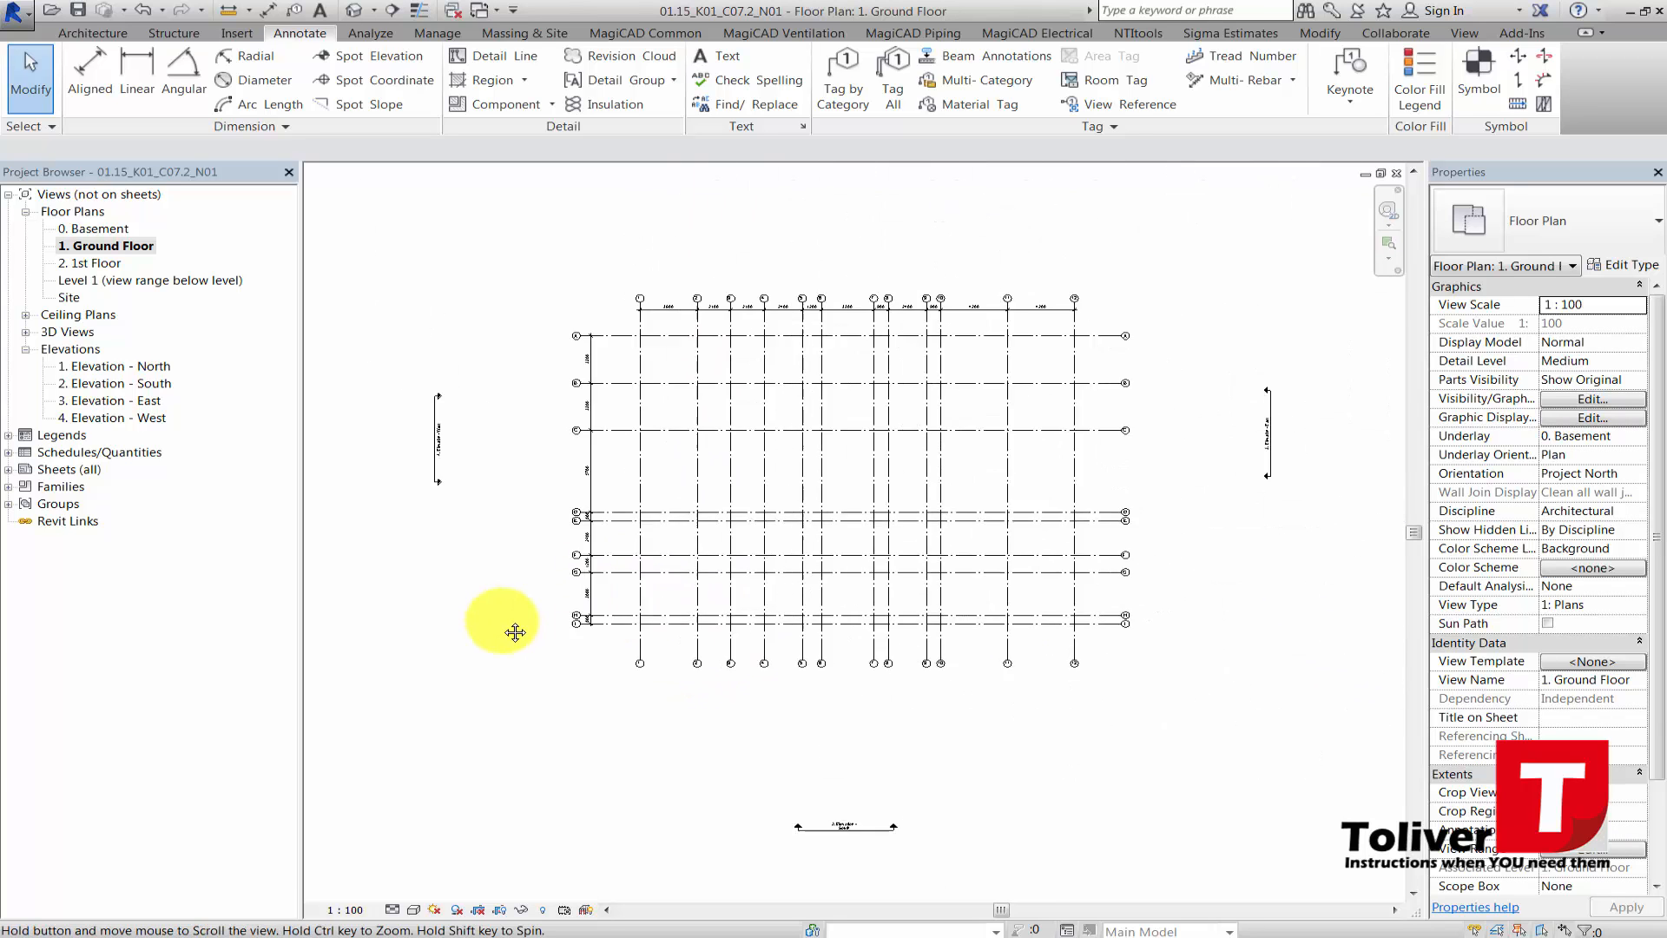
scroll(499, 682, "up", 1)
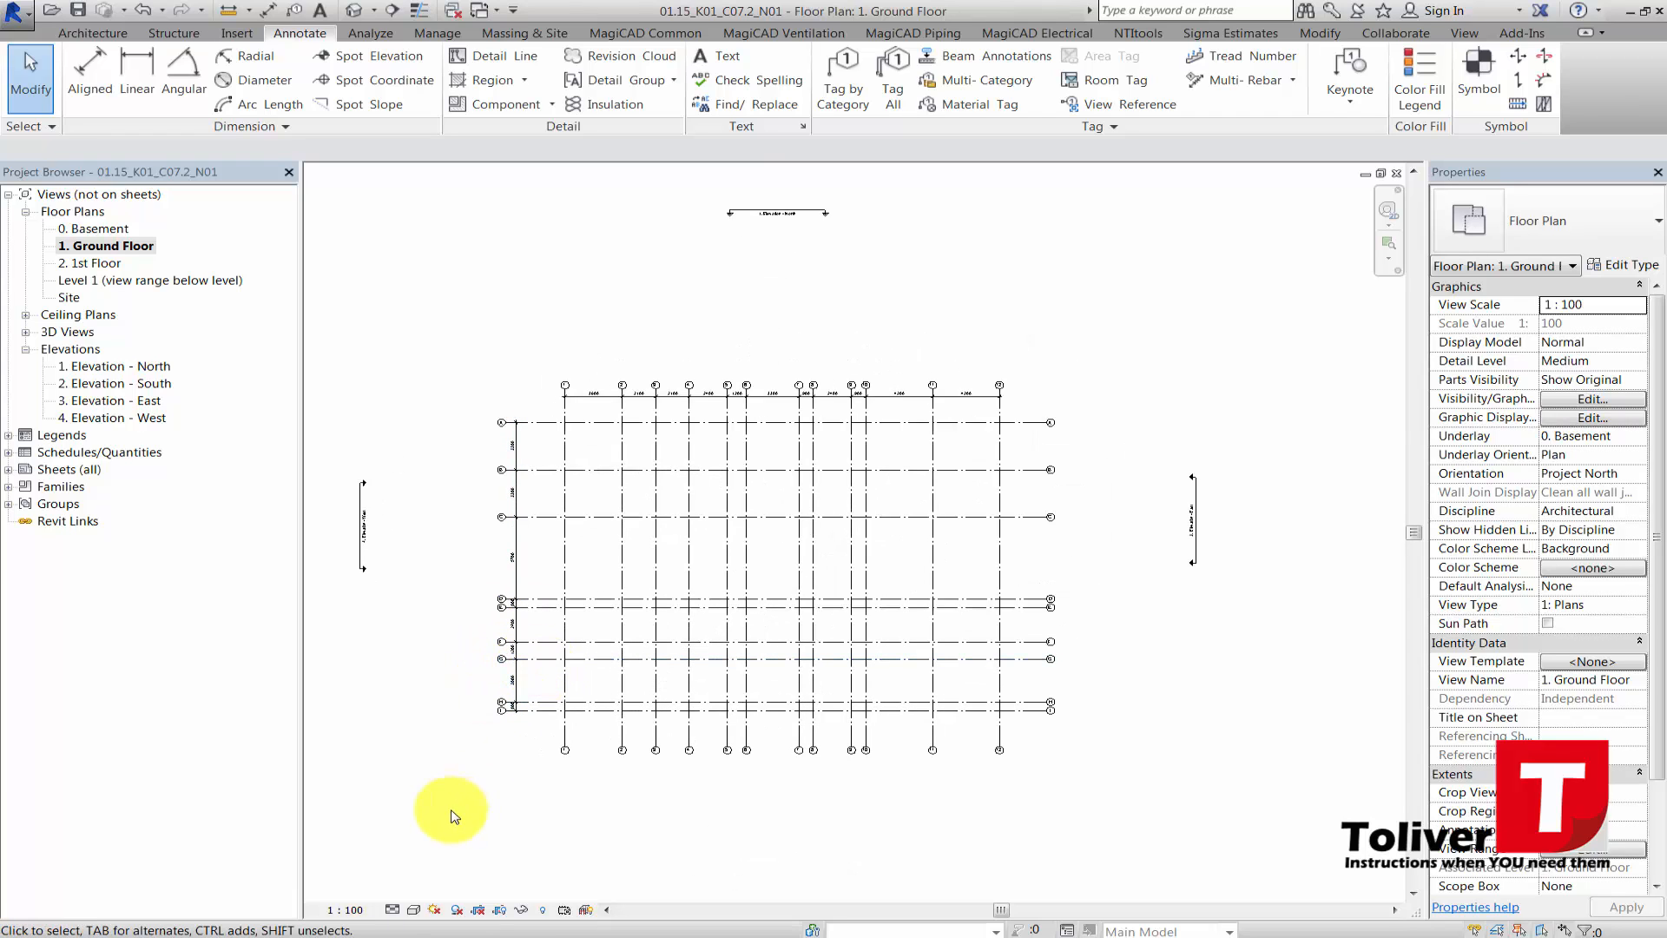